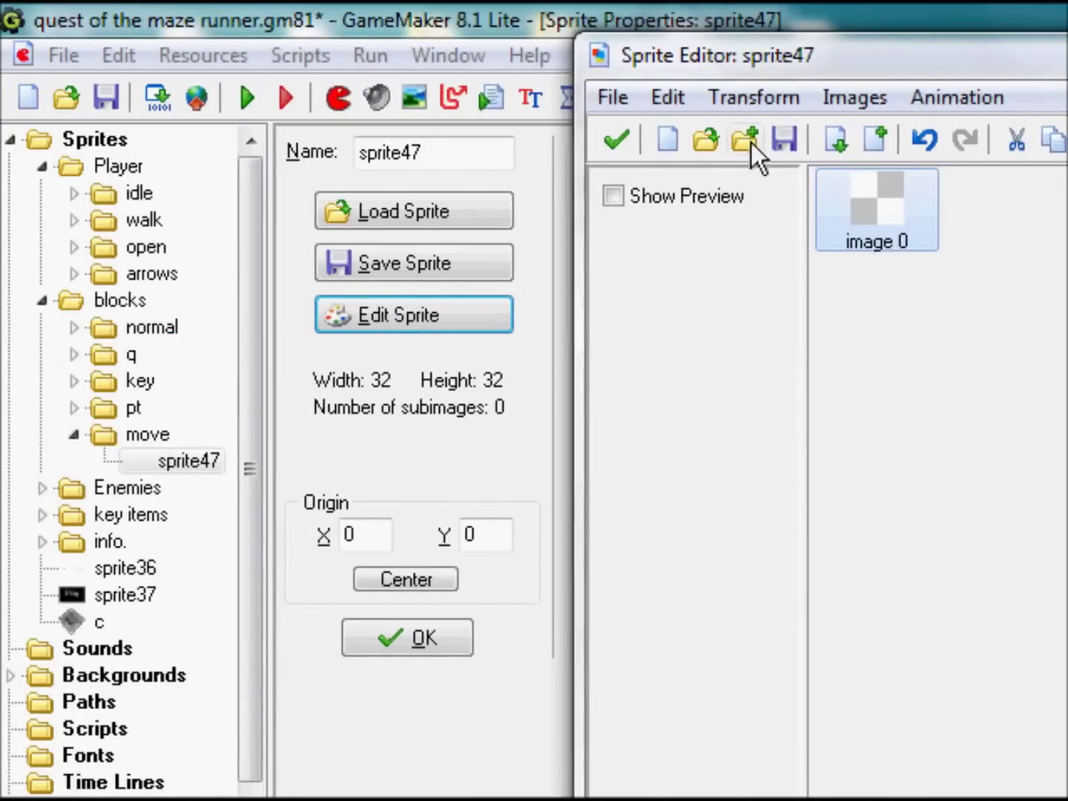
Copy the whole image of the b1 sprite from the normal blocks folder
click(616, 139)
double_click(108, 330)
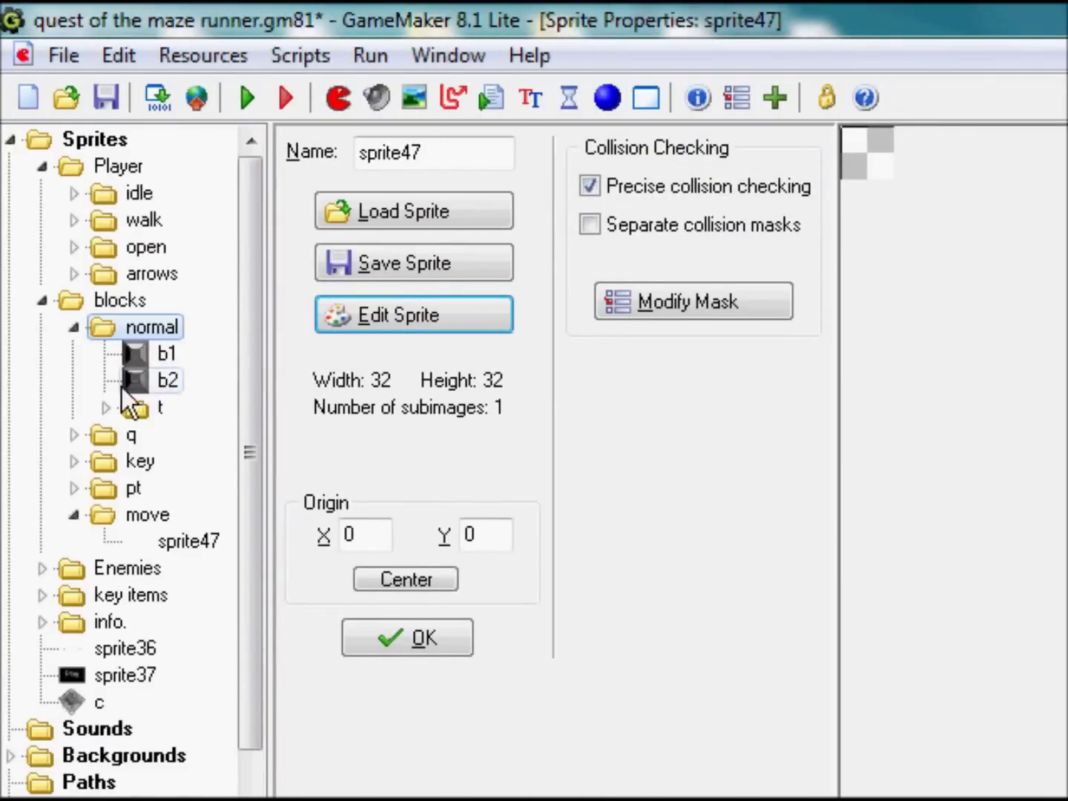
double_click(167, 355)
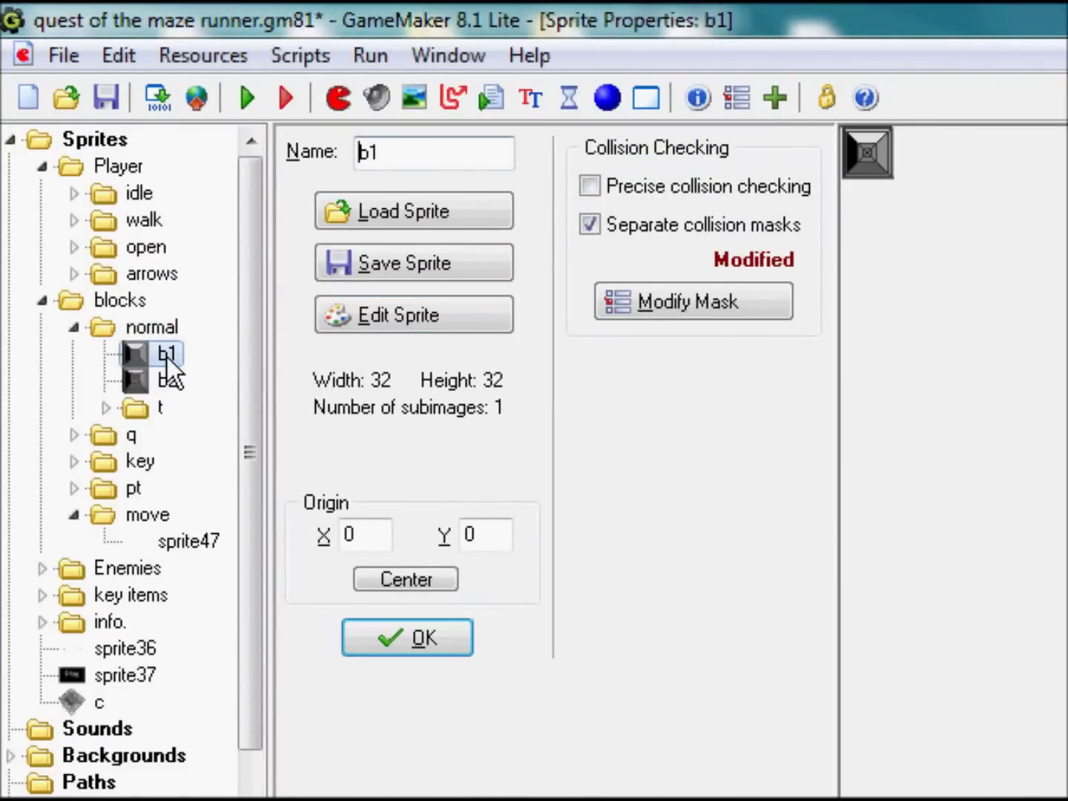
click(475, 327)
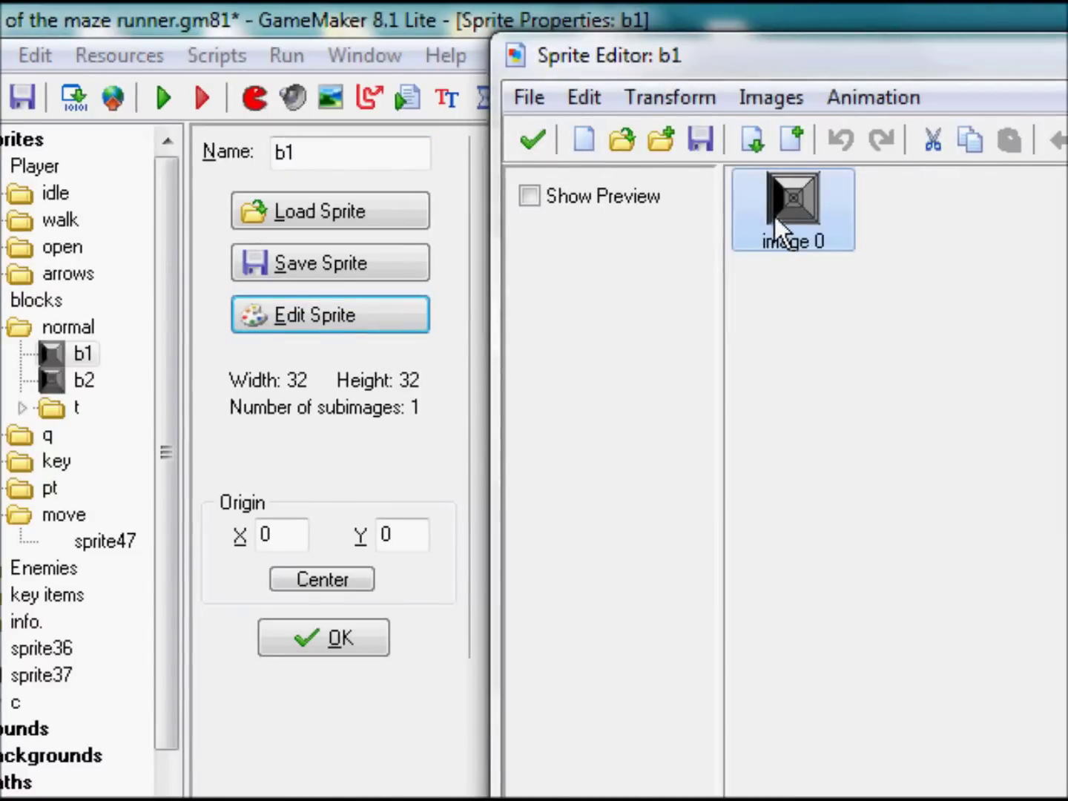
double_click(775, 217)
key(ctrl+a)
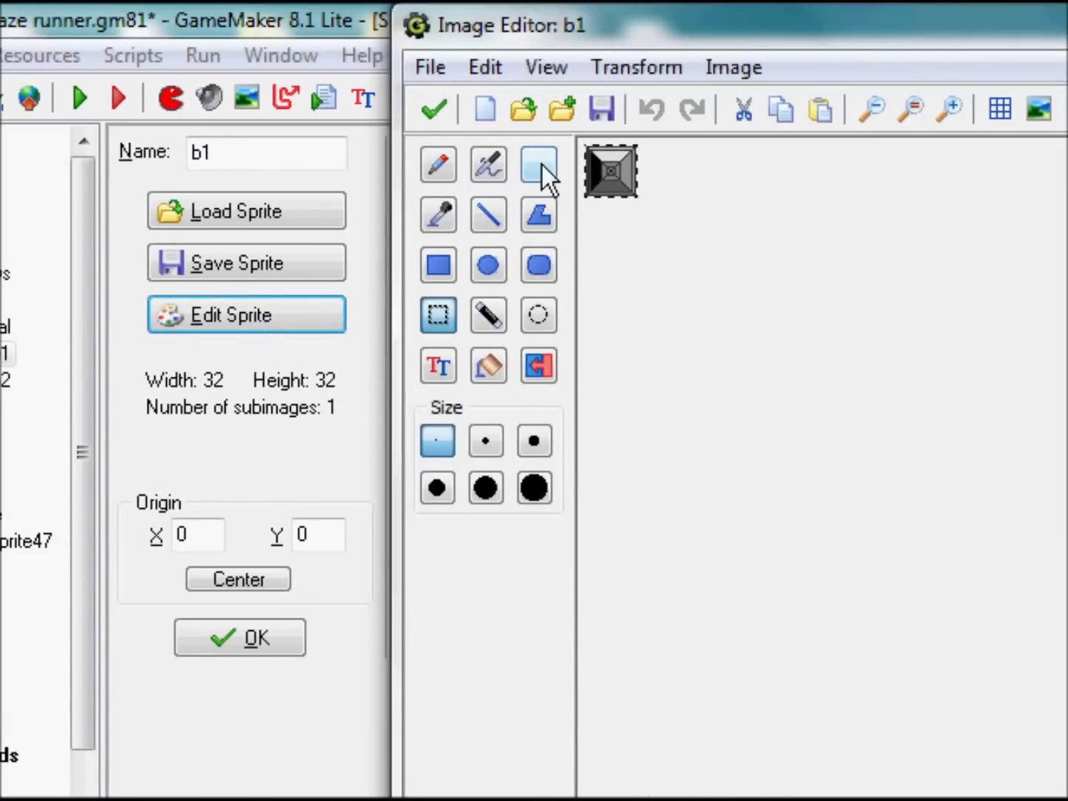
click(434, 111)
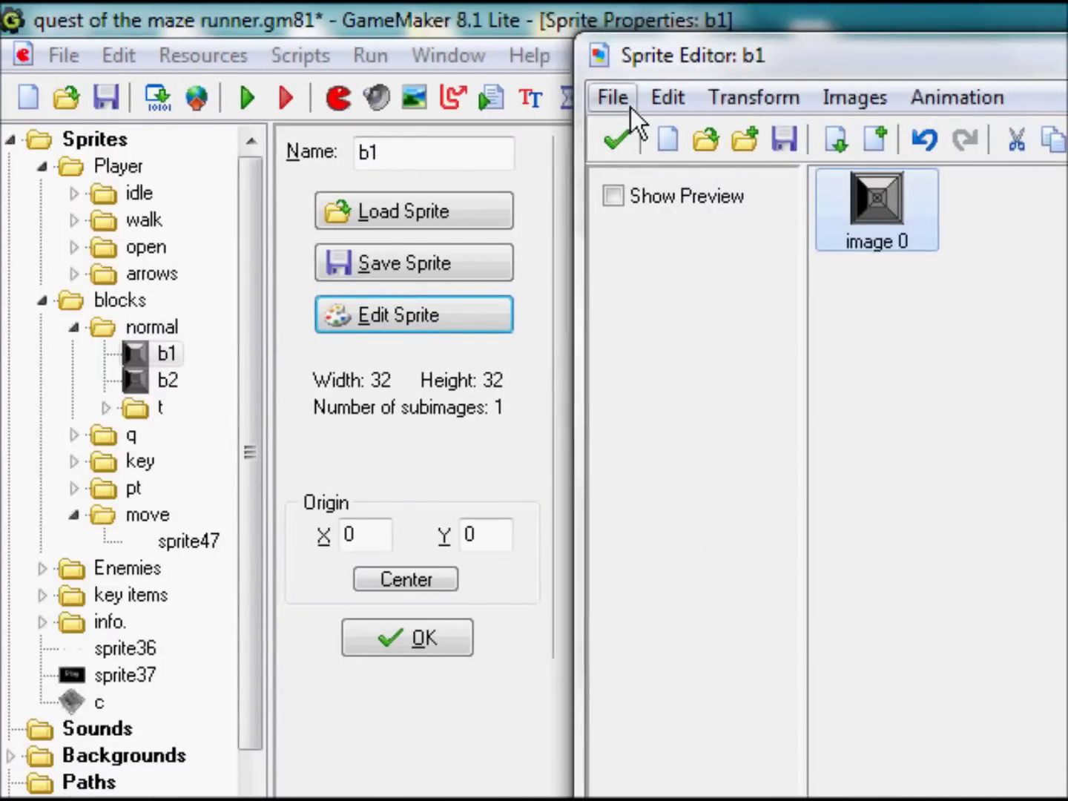
click(616, 139)
Paste the copied block image into sprite47 in place of its blank image
double_click(189, 543)
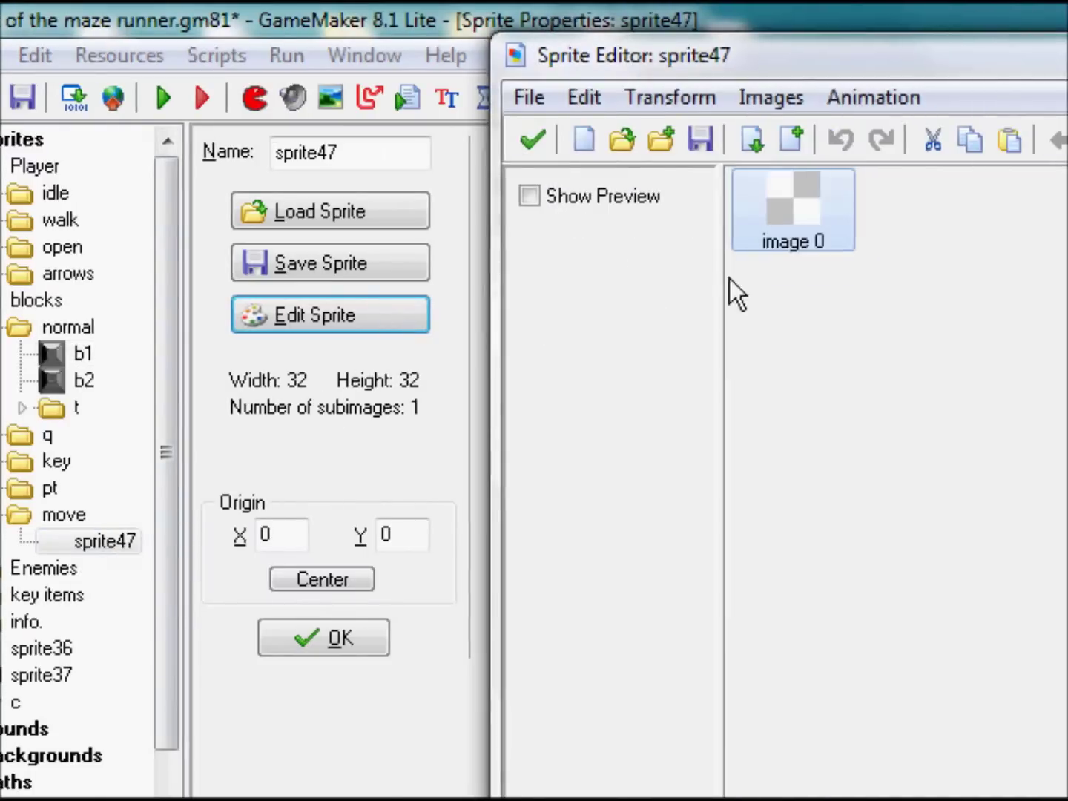
key(ctrl+v)
key(Delete)
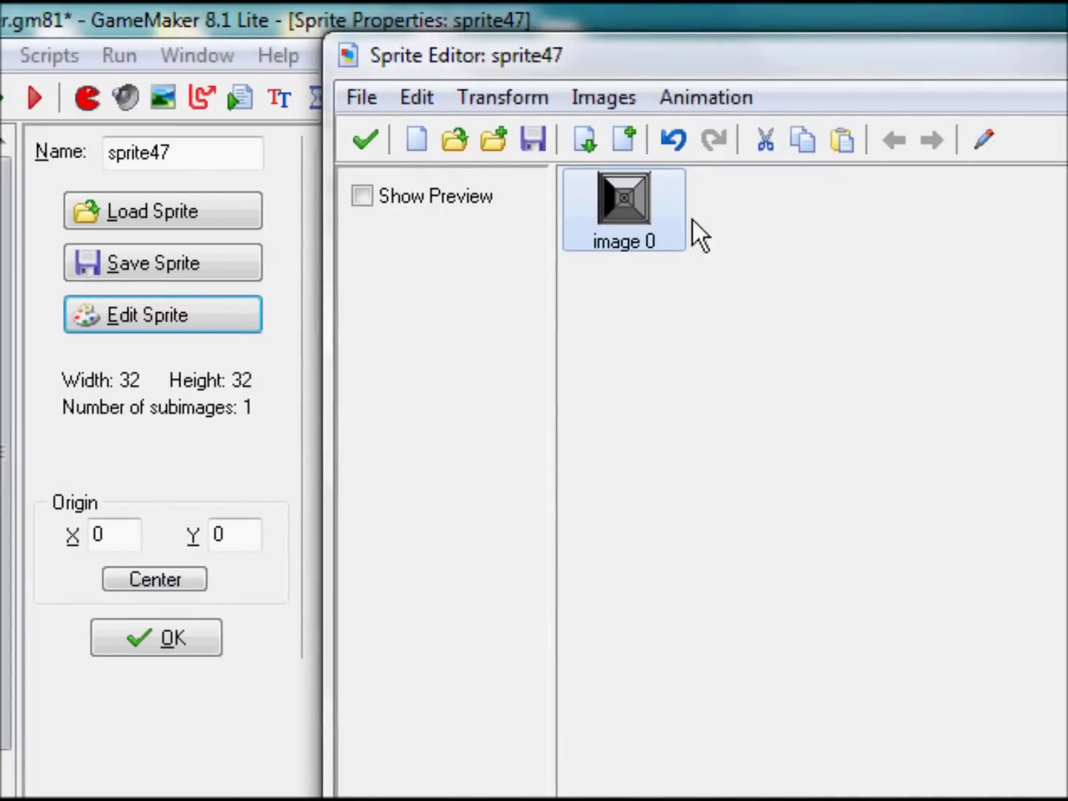
double_click(662, 219)
click(360, 113)
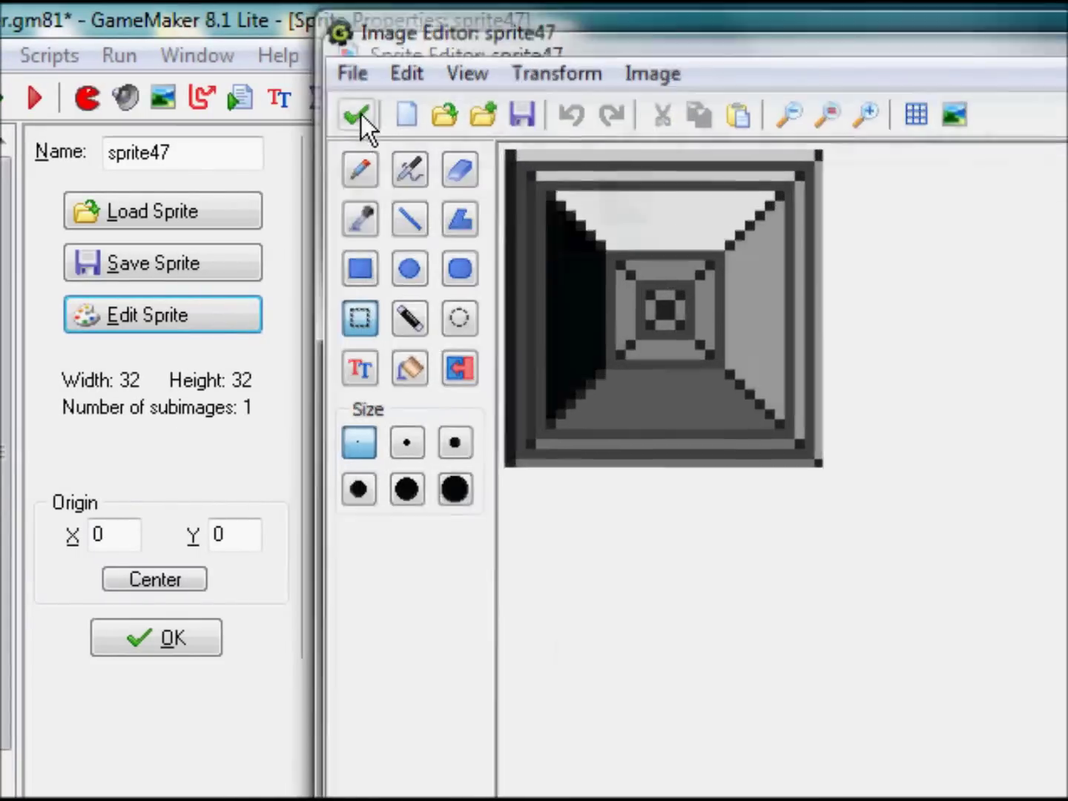
click(504, 98)
mouse_move(604, 97)
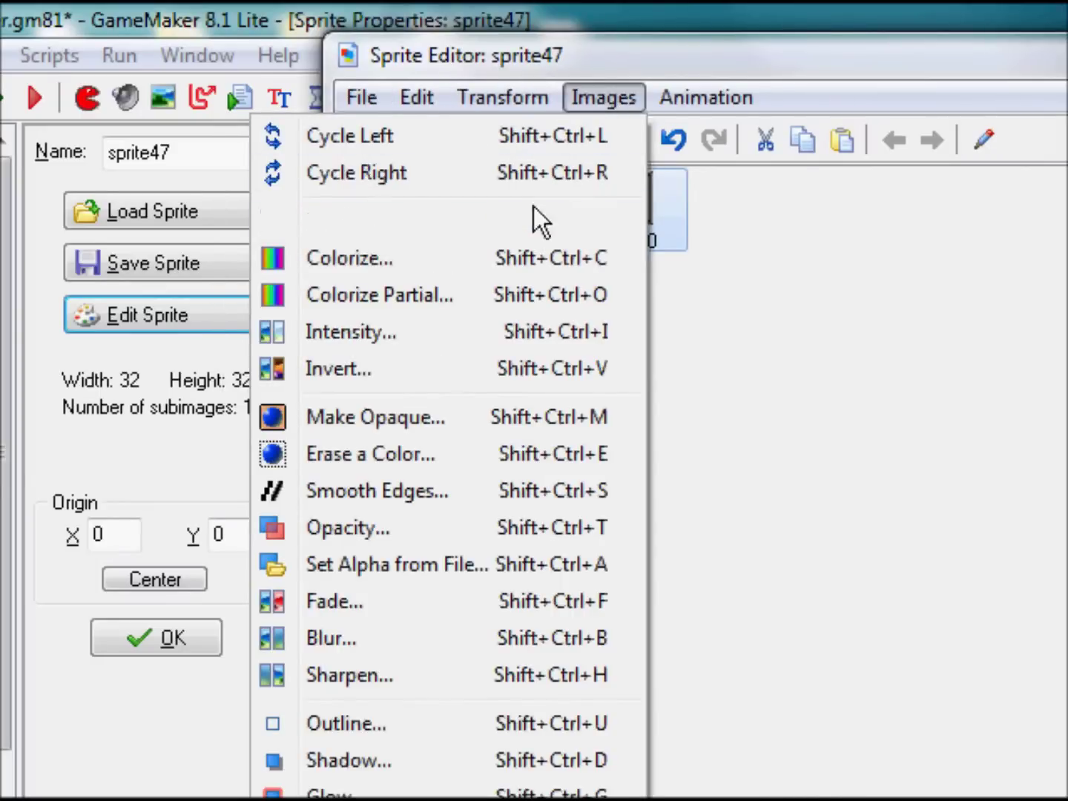
click(534, 263)
drag(650, 566, 686, 576)
click(745, 739)
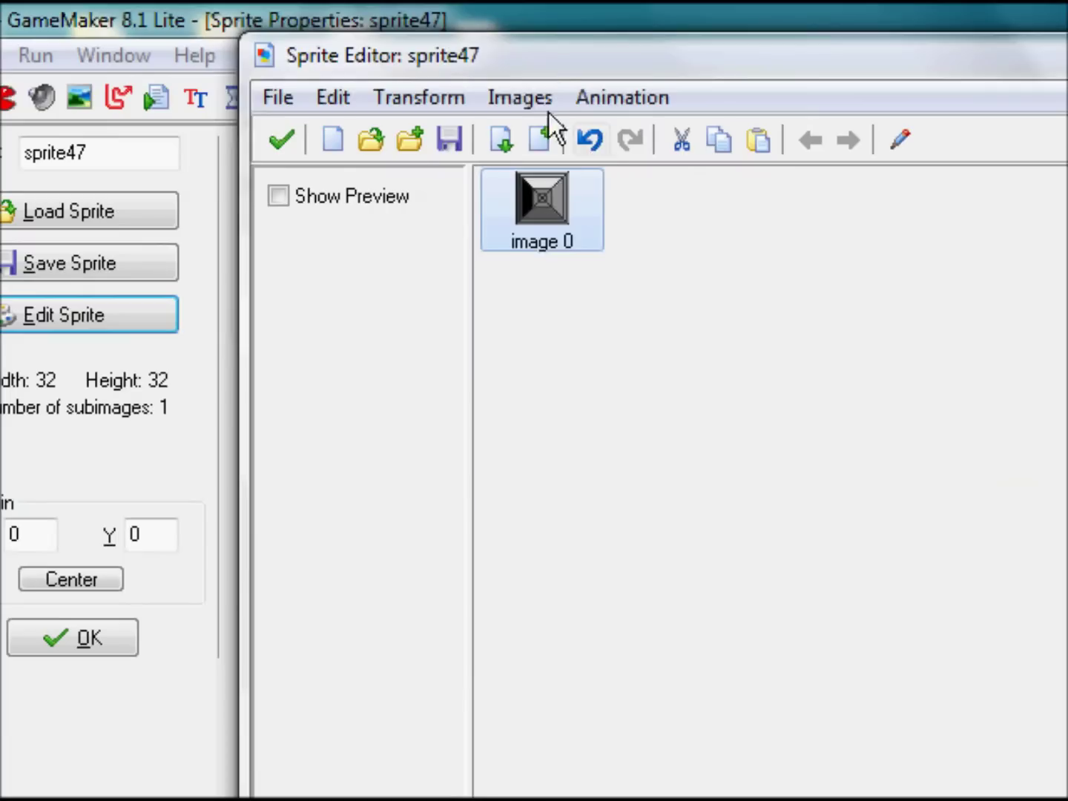
click(519, 96)
click(484, 294)
drag(618, 483, 839, 524)
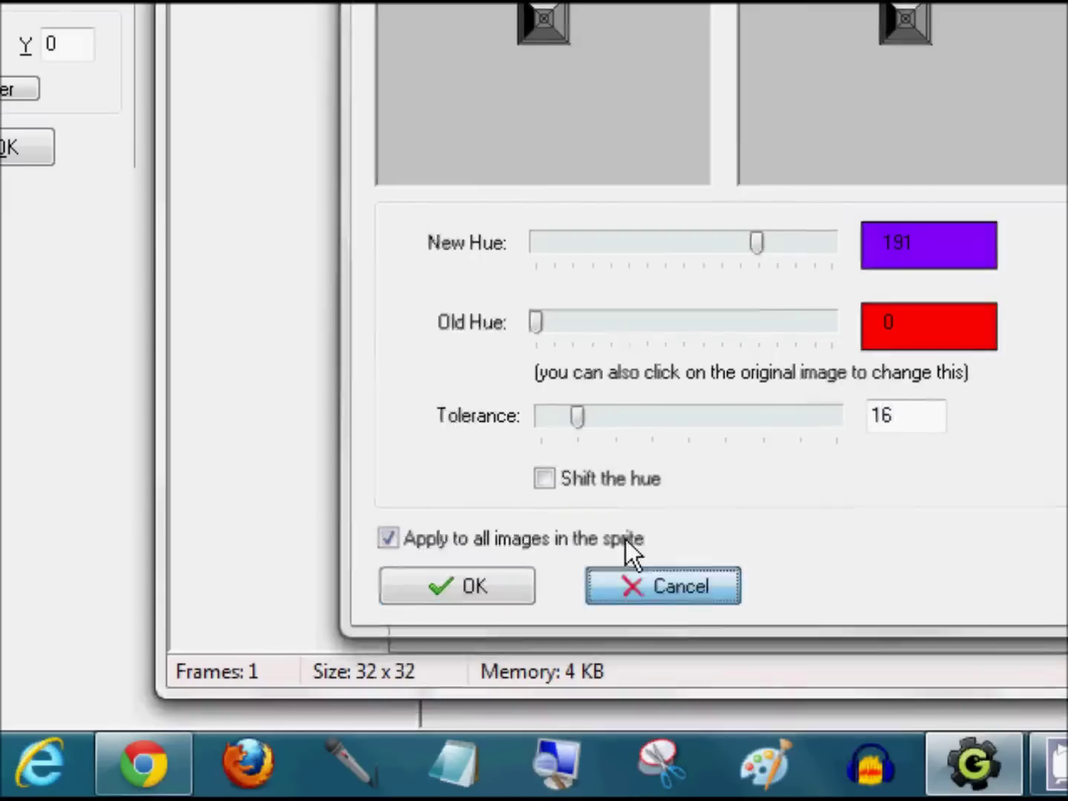
click(660, 800)
Tint sprite47's block reddish by adjusting the image intensity, raising the saturation to about 179
click(451, 92)
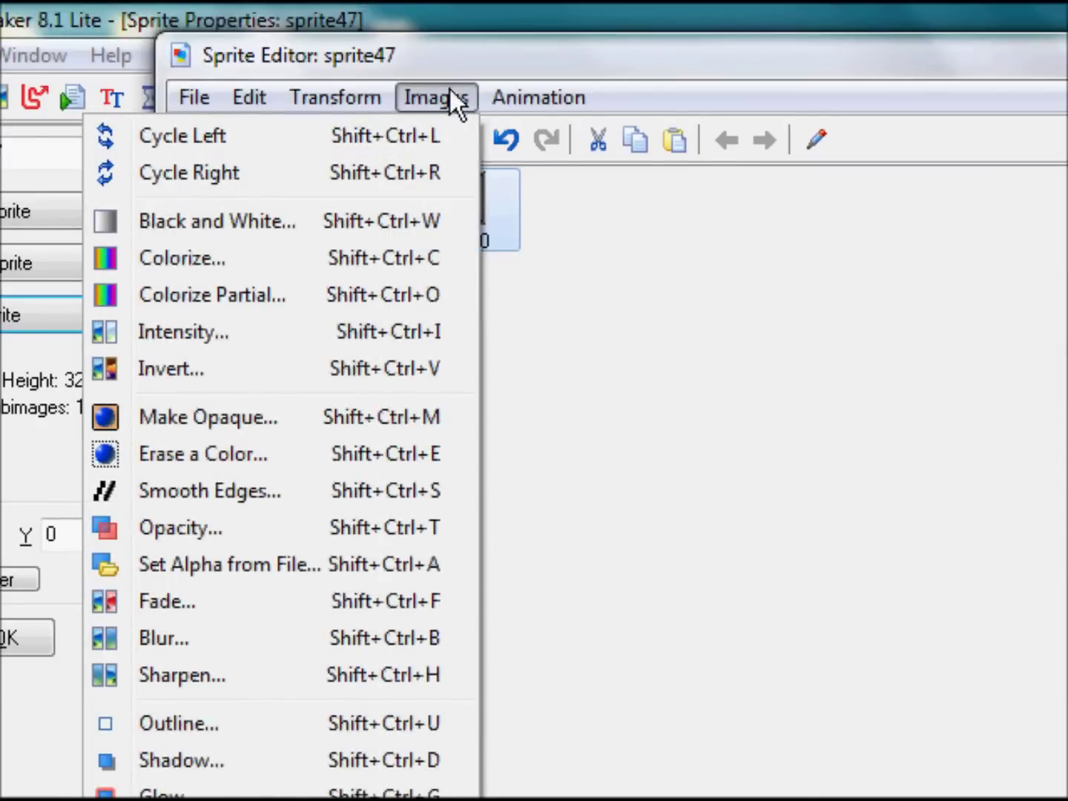
click(359, 340)
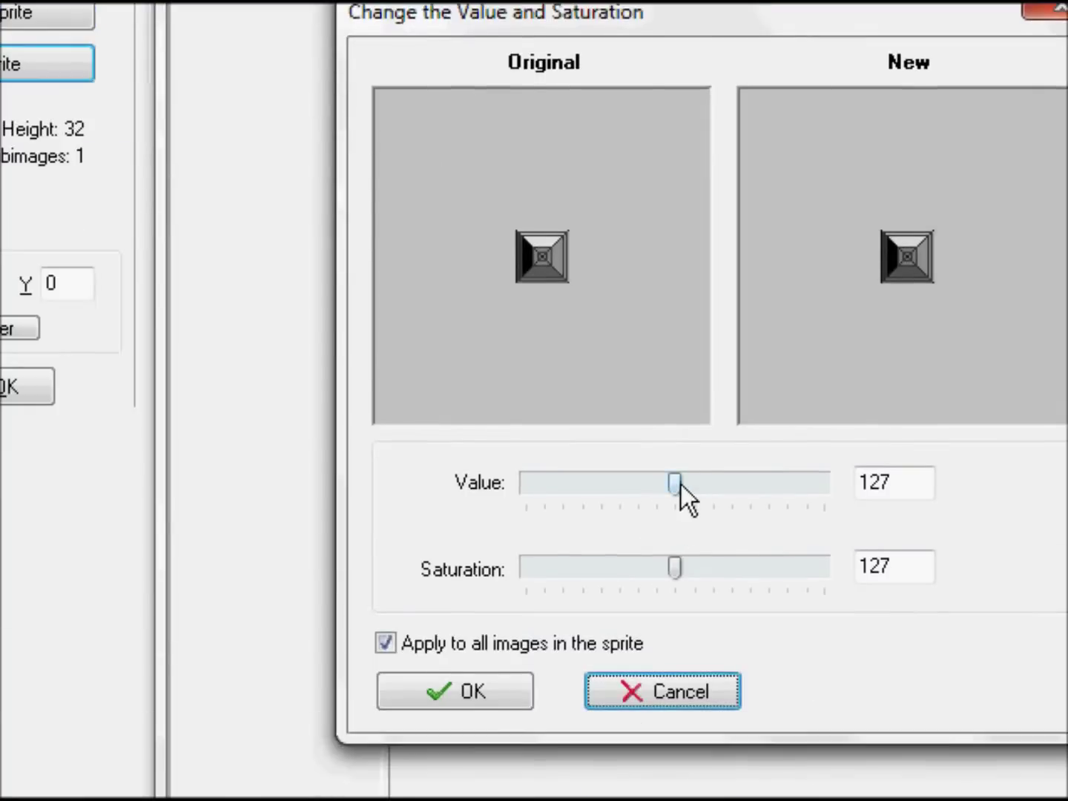
drag(675, 733, 744, 734)
drag(744, 484, 748, 488)
drag(684, 569, 736, 573)
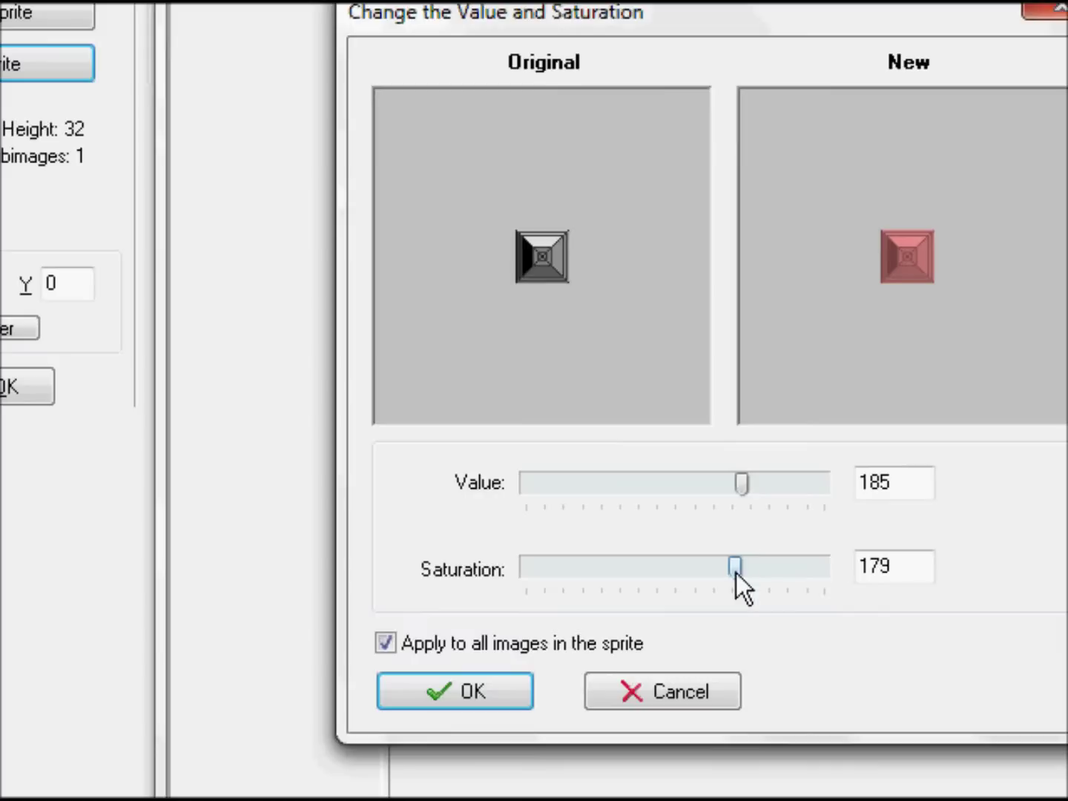
drag(745, 486, 689, 486)
drag(739, 570, 738, 568)
click(473, 519)
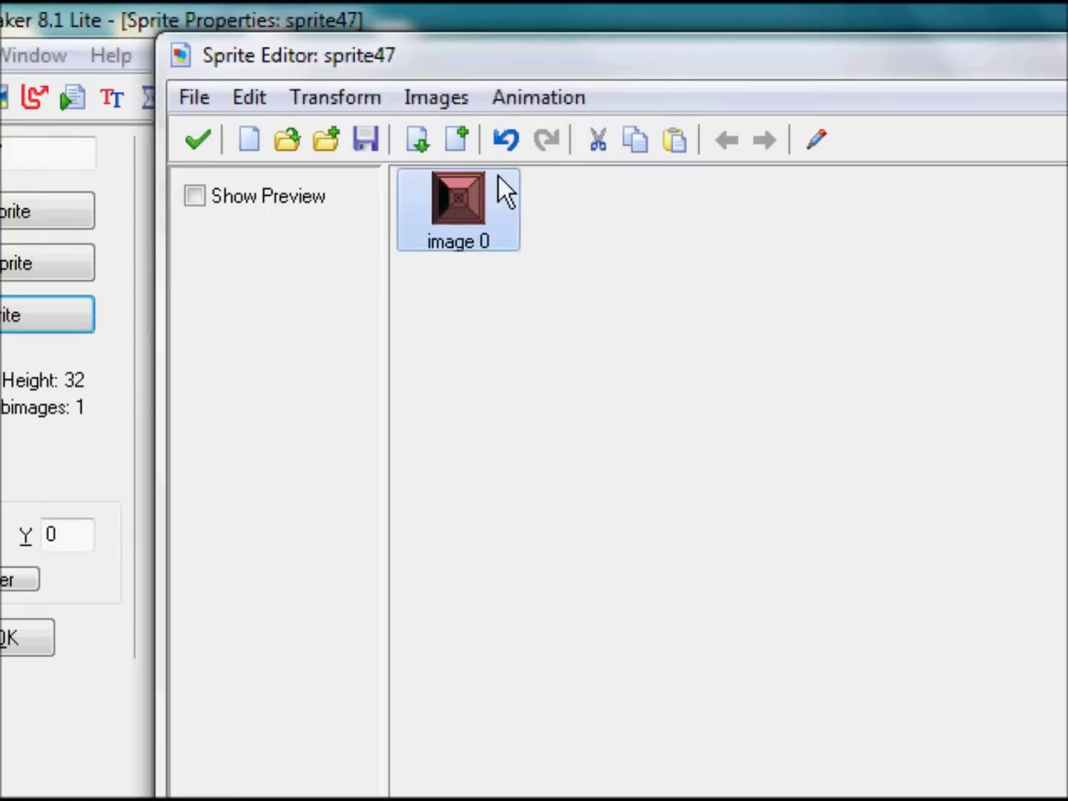
Open sprite47's image for pixel editing and set the left drawing colour to white
double_click(481, 215)
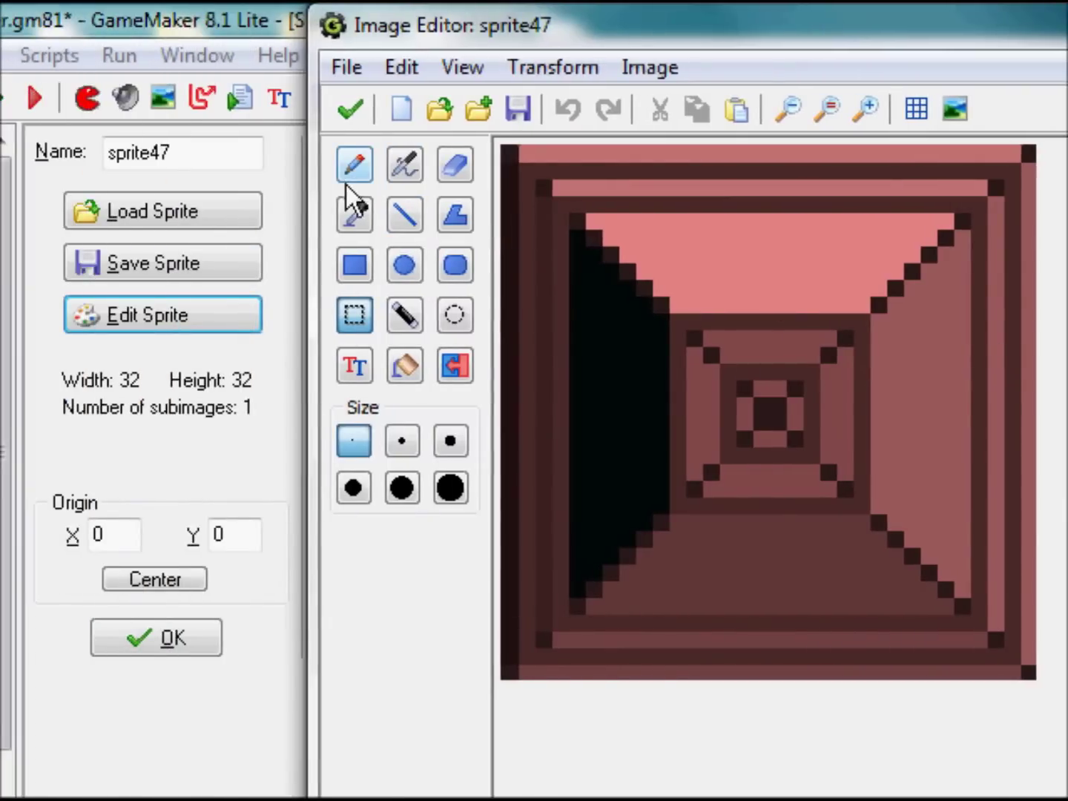
click(352, 167)
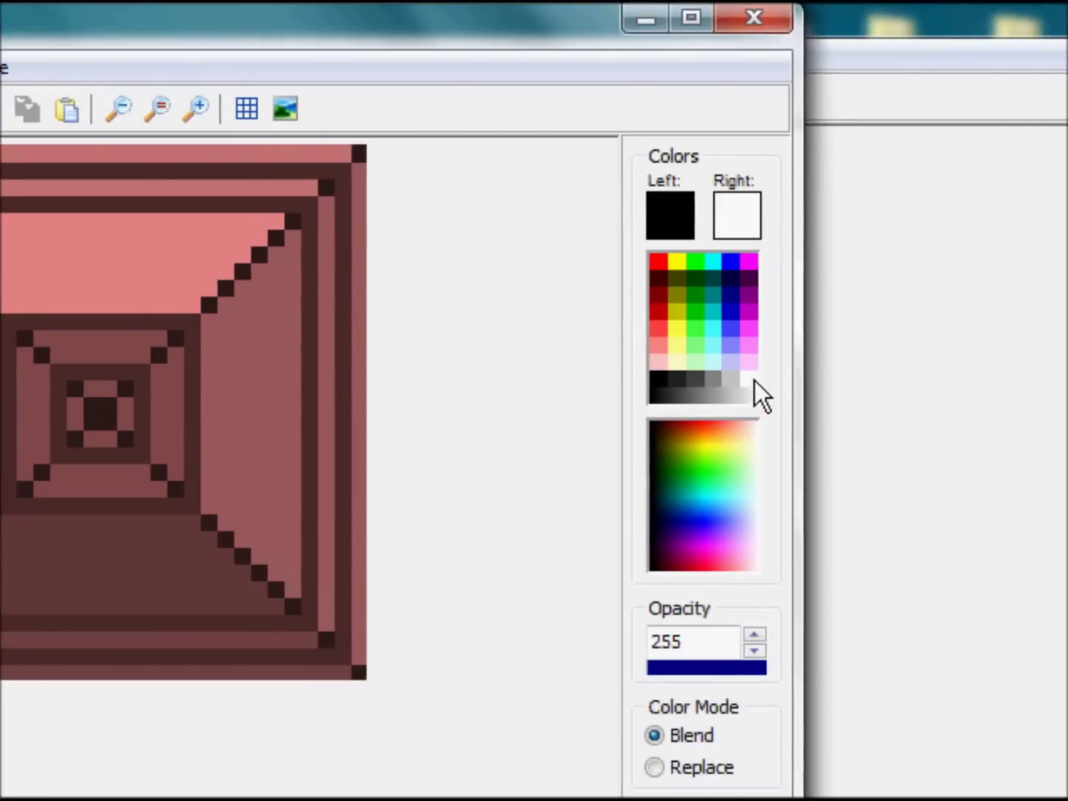
click(752, 381)
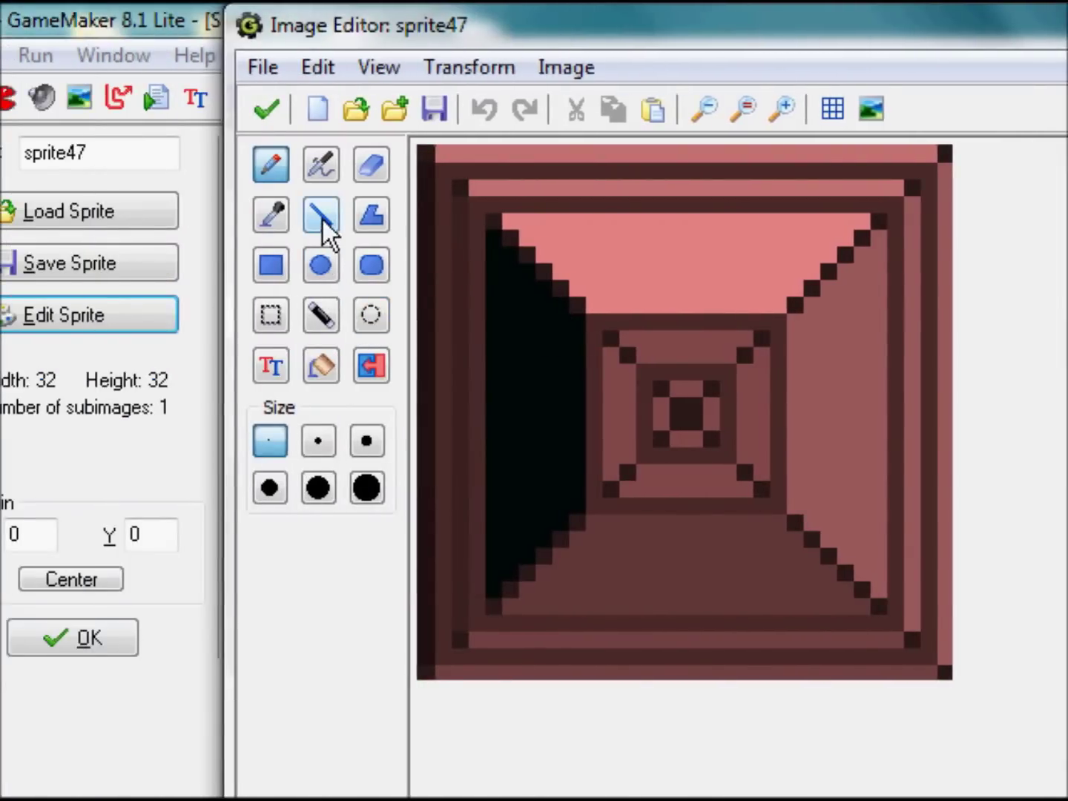
Try drawing straight white lines of different thicknesses across the block, undoing each one
click(322, 217)
drag(479, 346, 706, 387)
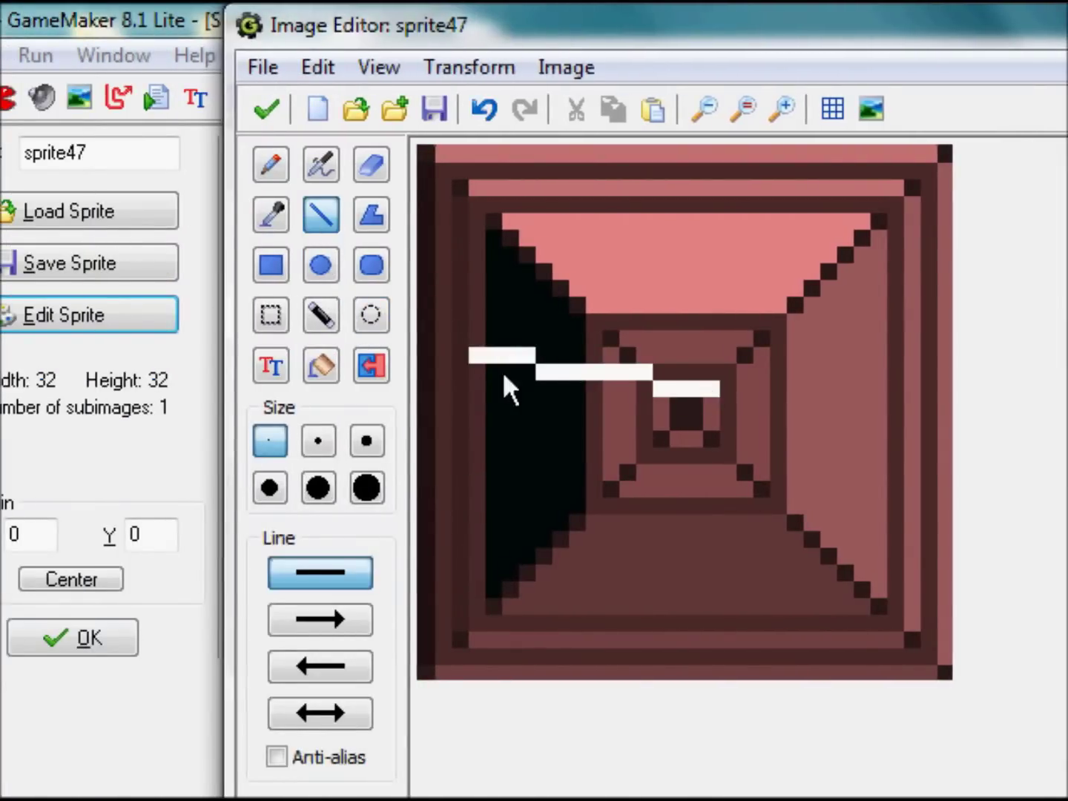
key(ctrl+z)
click(366, 488)
drag(481, 316, 627, 330)
key(ctrl+z)
click(270, 403)
drag(562, 305, 650, 322)
key(ctrl+z)
Try drawing a solid white right-pointing arrow across the block with thick lines, undoing all its strokes
drag(510, 340, 820, 332)
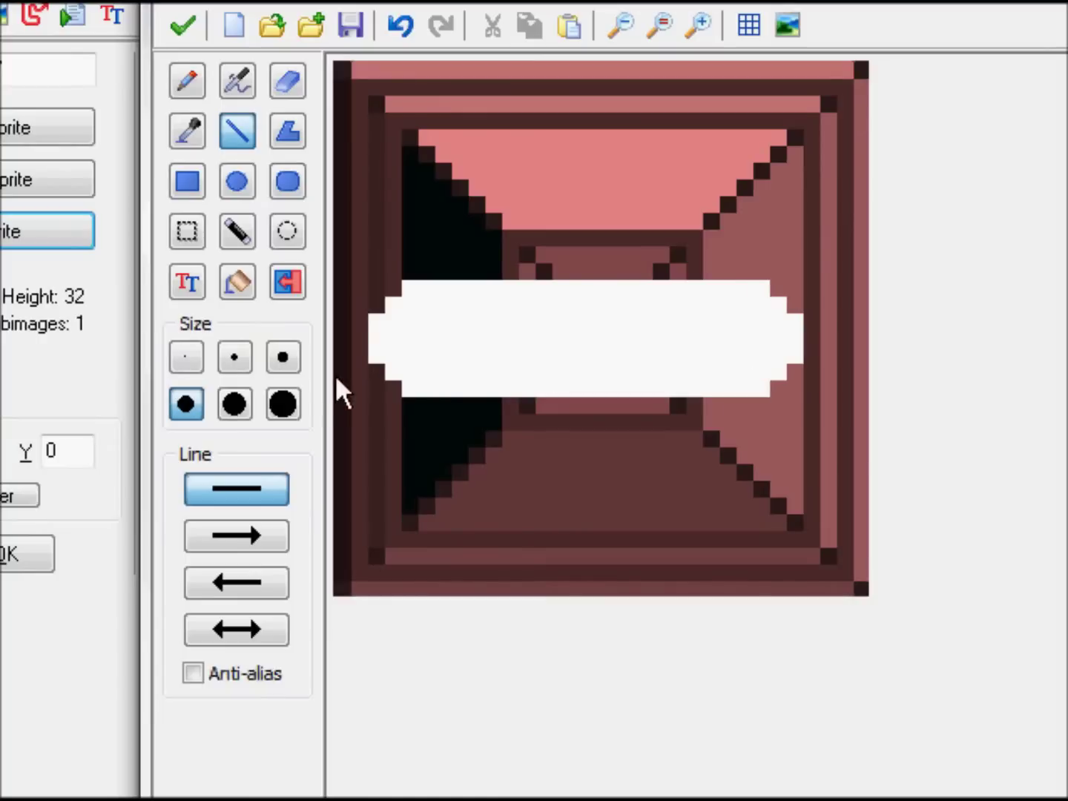
click(283, 358)
drag(790, 319, 666, 210)
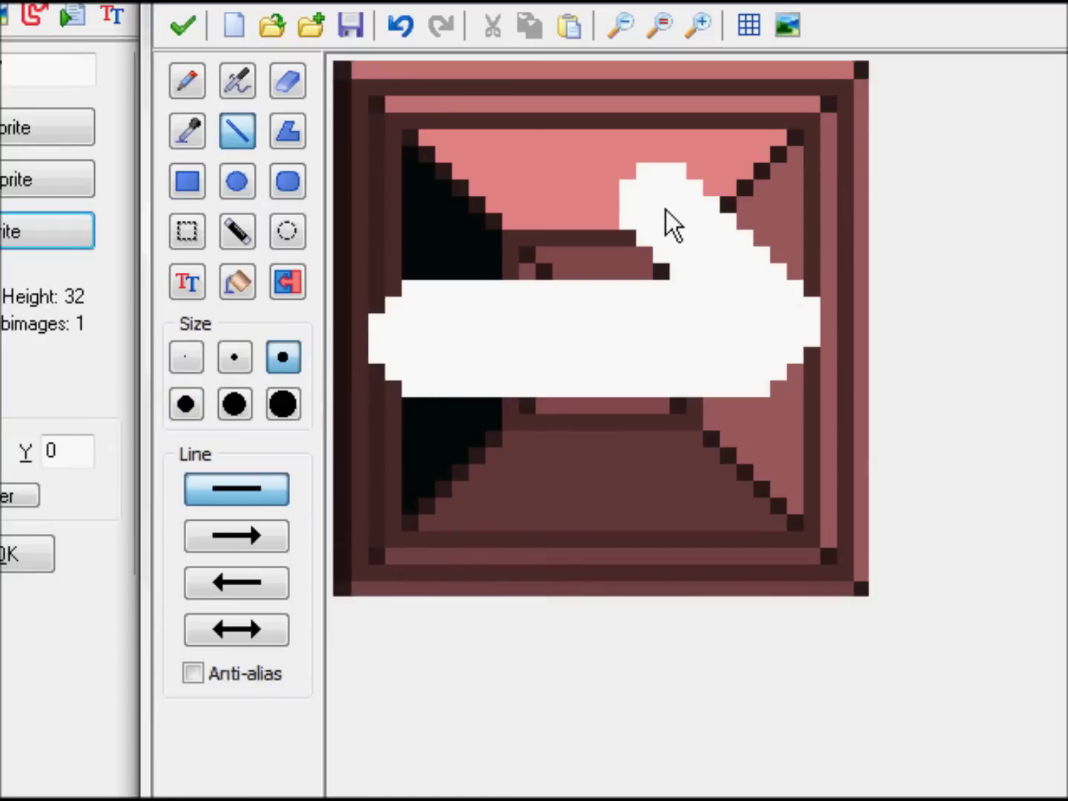
drag(791, 353, 674, 471)
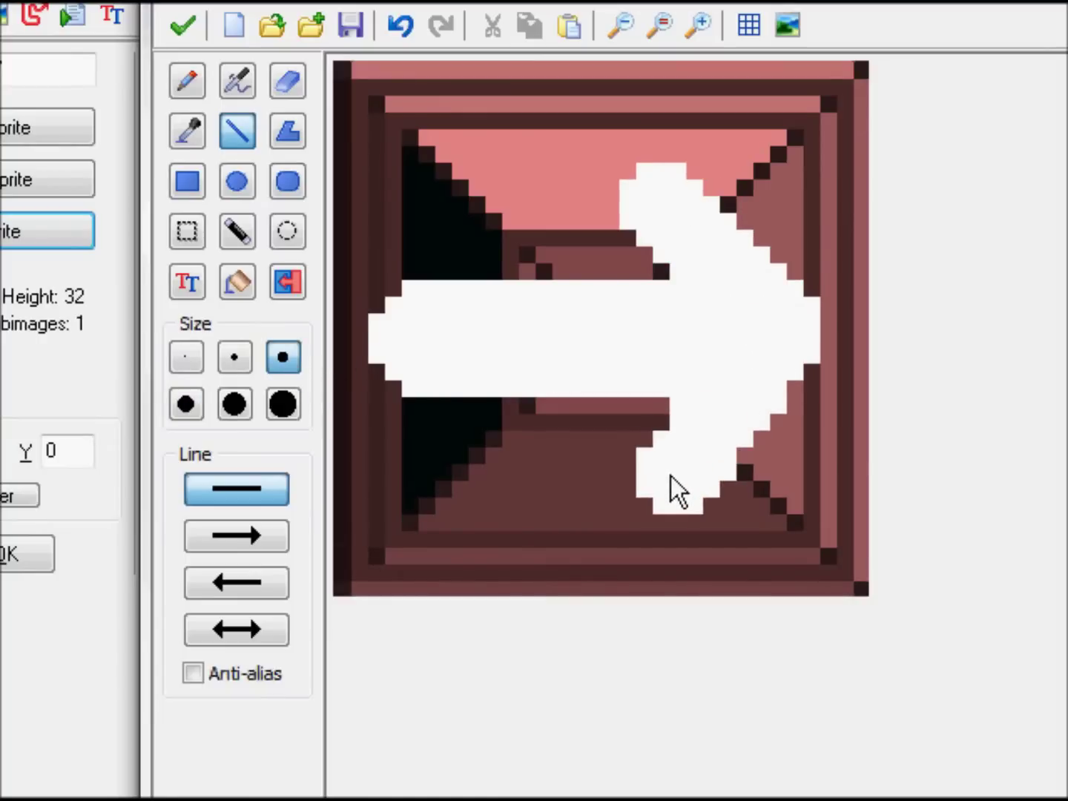
key(ctrl+z)
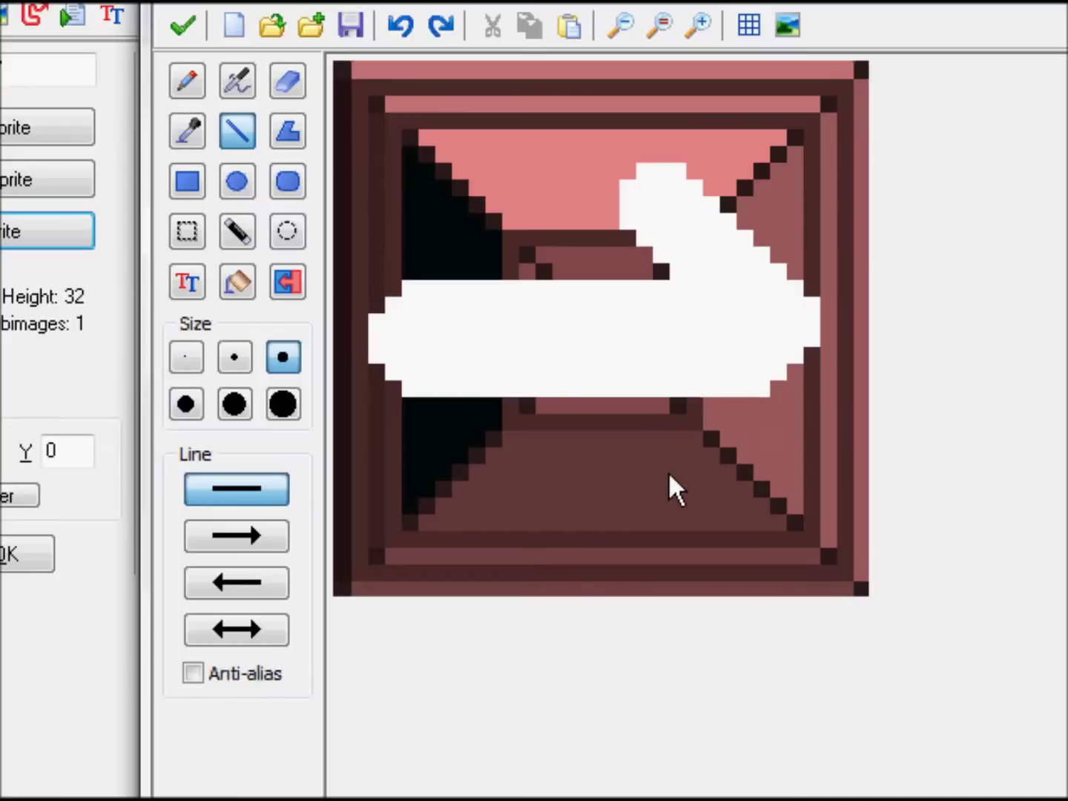
key(ctrl+z)
key(ctrl+z)
Set the drawing opacity to 152 and prepare the soft brush with hardness 198 and the second-smallest size
drag(800, 575, 720, 584)
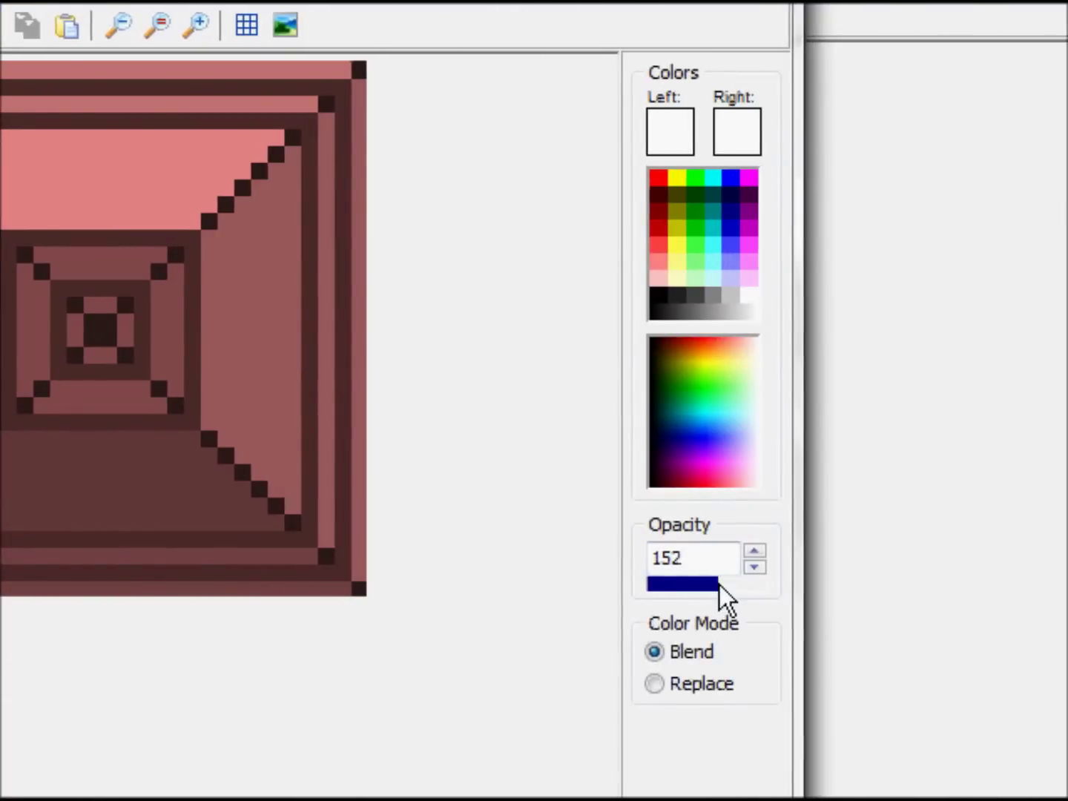
click(236, 164)
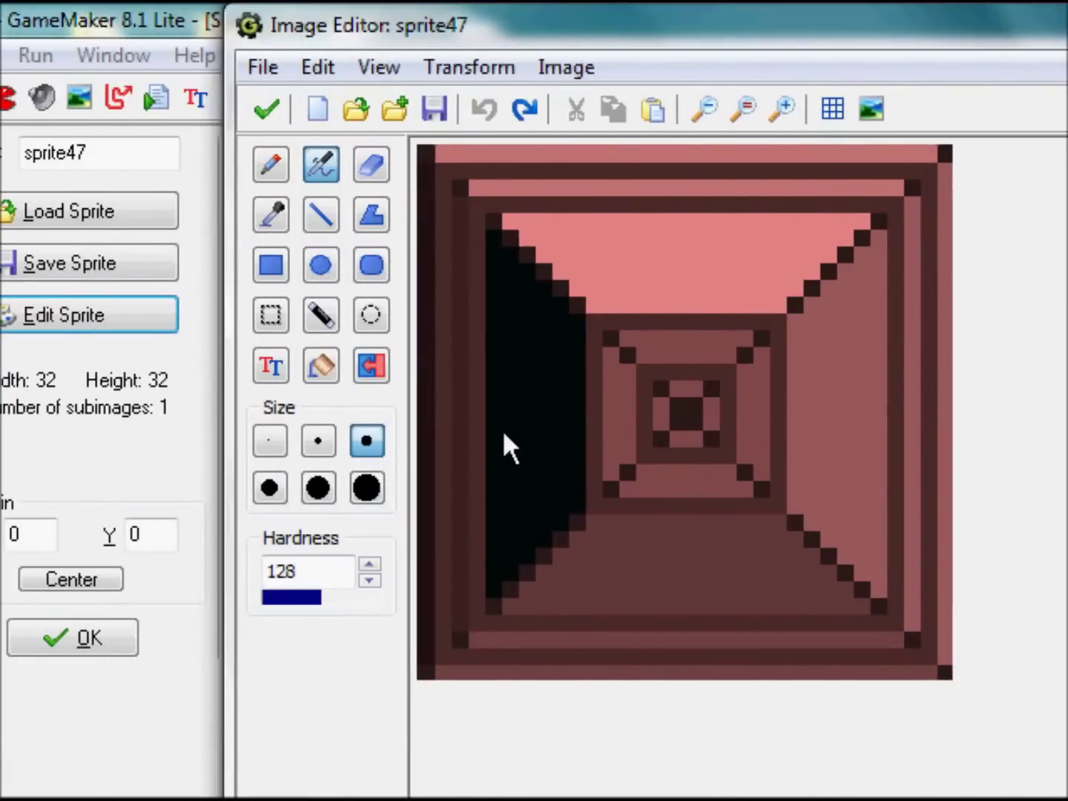
drag(498, 438, 711, 436)
key(ctrl+z)
drag(325, 598, 356, 597)
click(312, 444)
Try translucent white brush strokes across the middle of the block as an arrow shaft, undoing each one
mouse_move(475, 426)
mouse_down()
mouse_move(621, 446)
mouse_move(557, 438)
mouse_up()
key(ctrl+z)
mouse_move(451, 410)
mouse_down()
mouse_move(536, 429)
mouse_move(663, 431)
mouse_up()
key(ctrl+z)
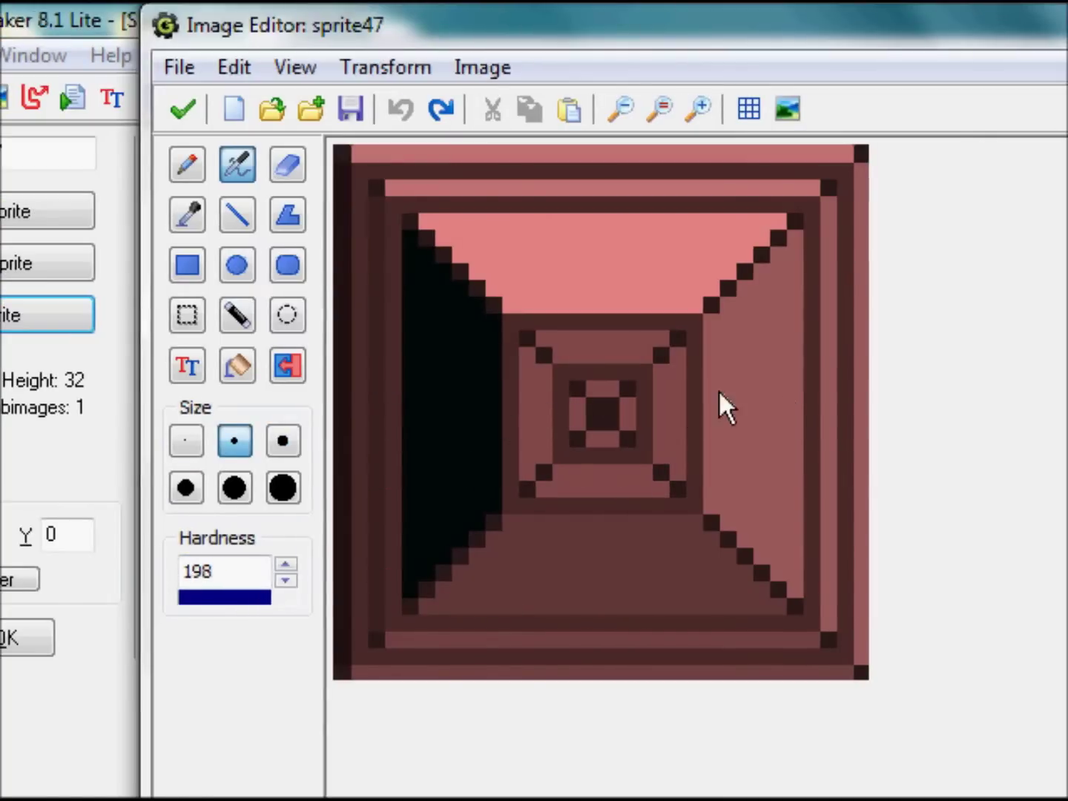
mouse_move(398, 393)
mouse_down()
mouse_move(364, 394)
mouse_move(677, 400)
mouse_move(764, 420)
mouse_up()
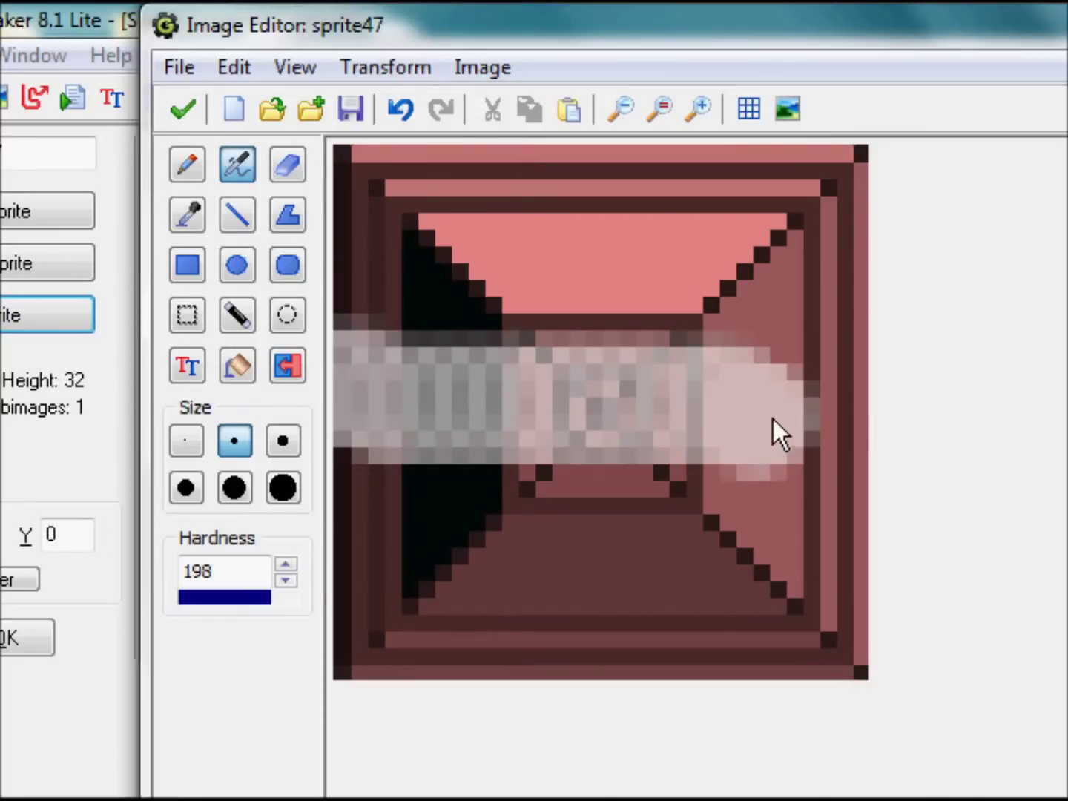
key(ctrl+z)
Paint a translucent white right-pointing arrow across the block and apply the edited image to sprite47
mouse_move(372, 403)
mouse_down()
mouse_move(411, 388)
mouse_move(460, 394)
mouse_move(402, 410)
mouse_move(471, 411)
mouse_move(396, 411)
mouse_move(805, 421)
mouse_up()
key(ctrl+z)
key(ctrl+z)
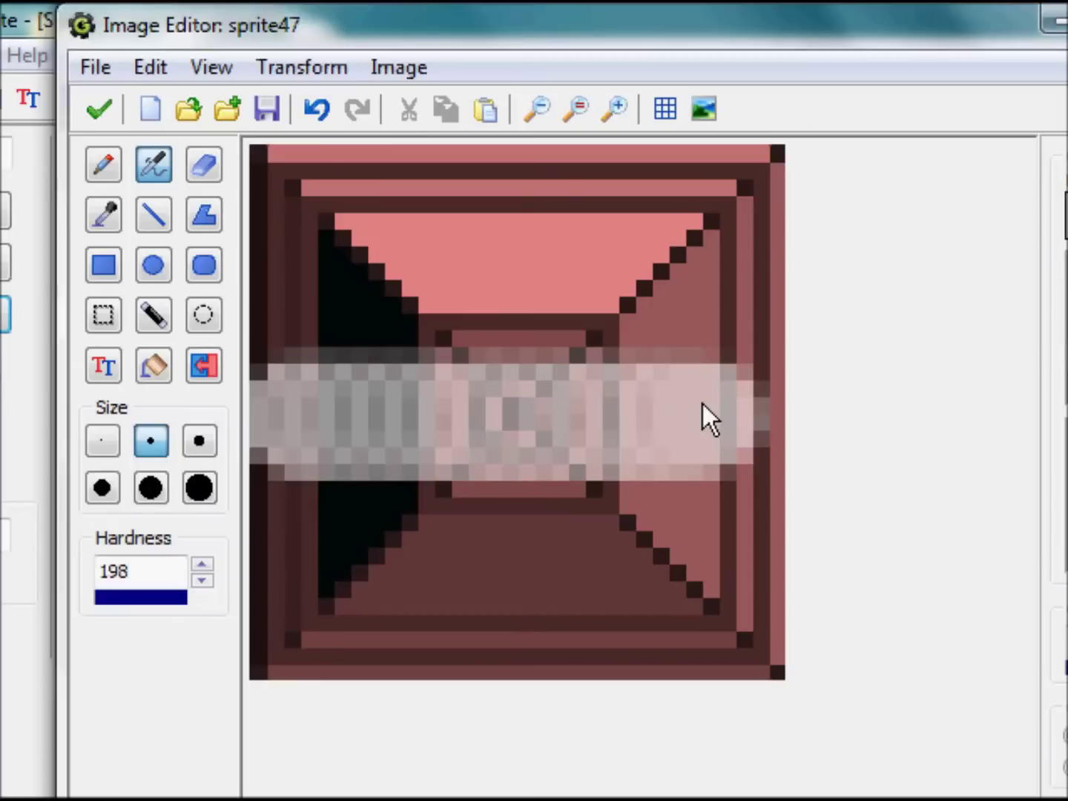
mouse_move(699, 398)
mouse_down()
mouse_move(602, 341)
mouse_move(531, 278)
mouse_up()
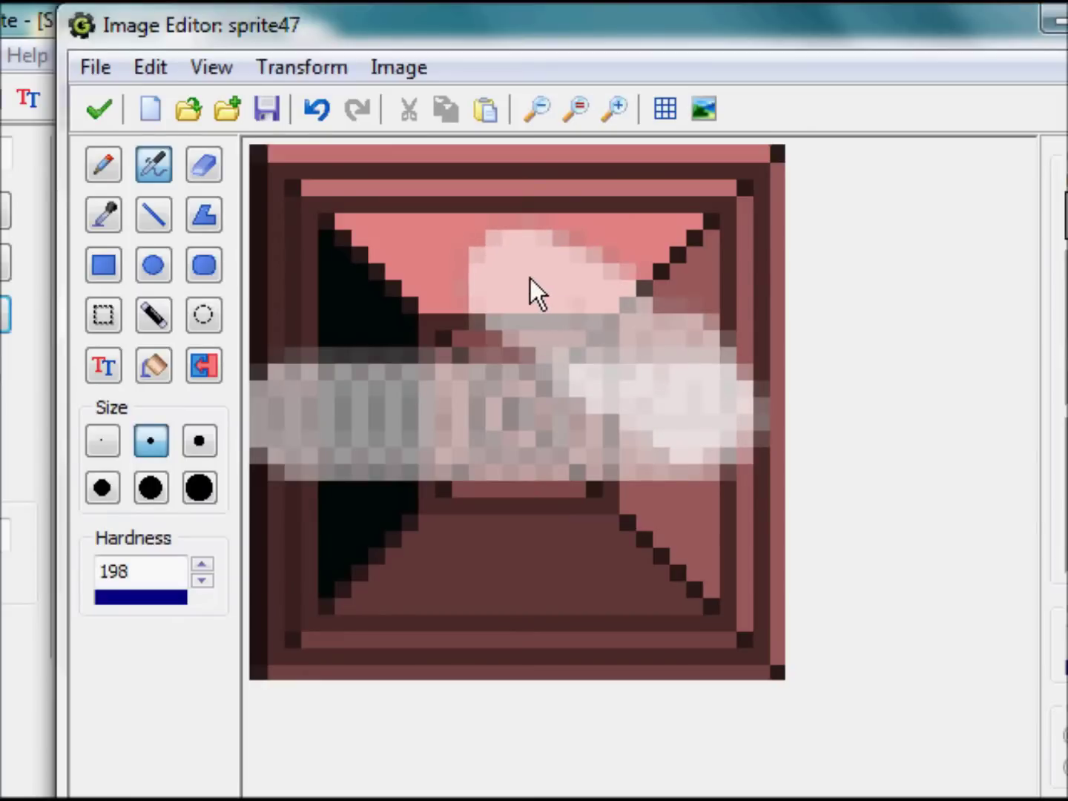
mouse_move(681, 426)
mouse_down()
mouse_move(561, 537)
mouse_move(515, 561)
mouse_up()
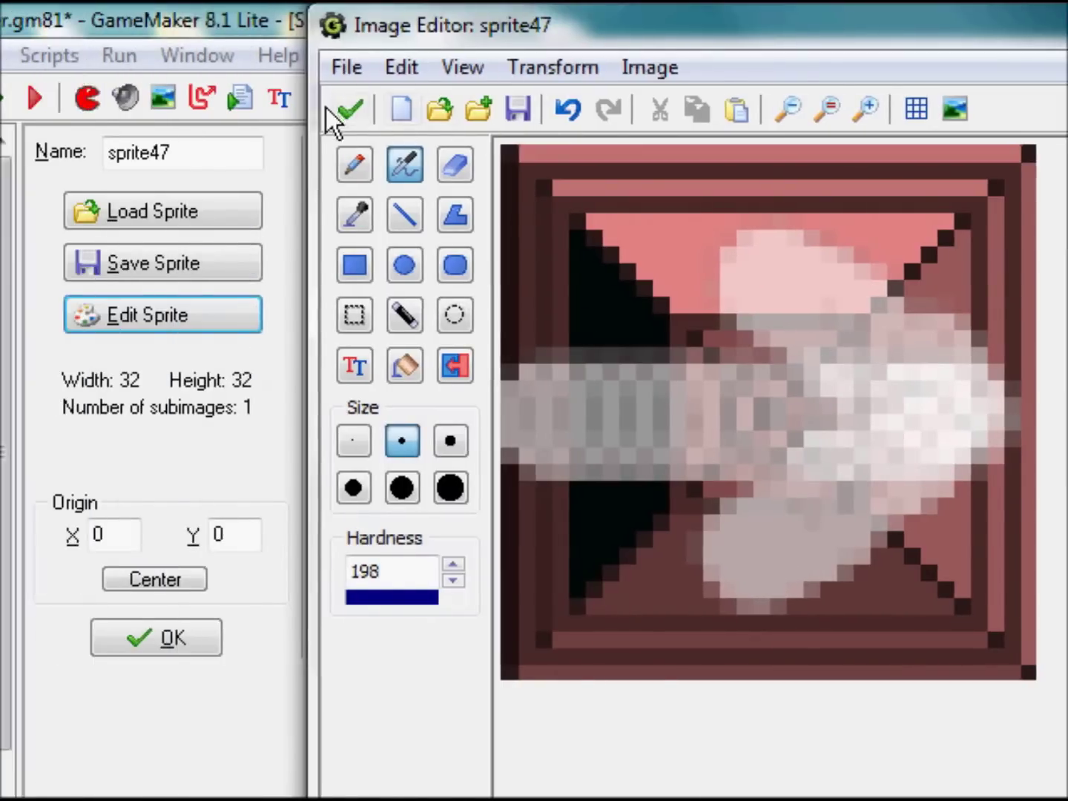
click(98, 109)
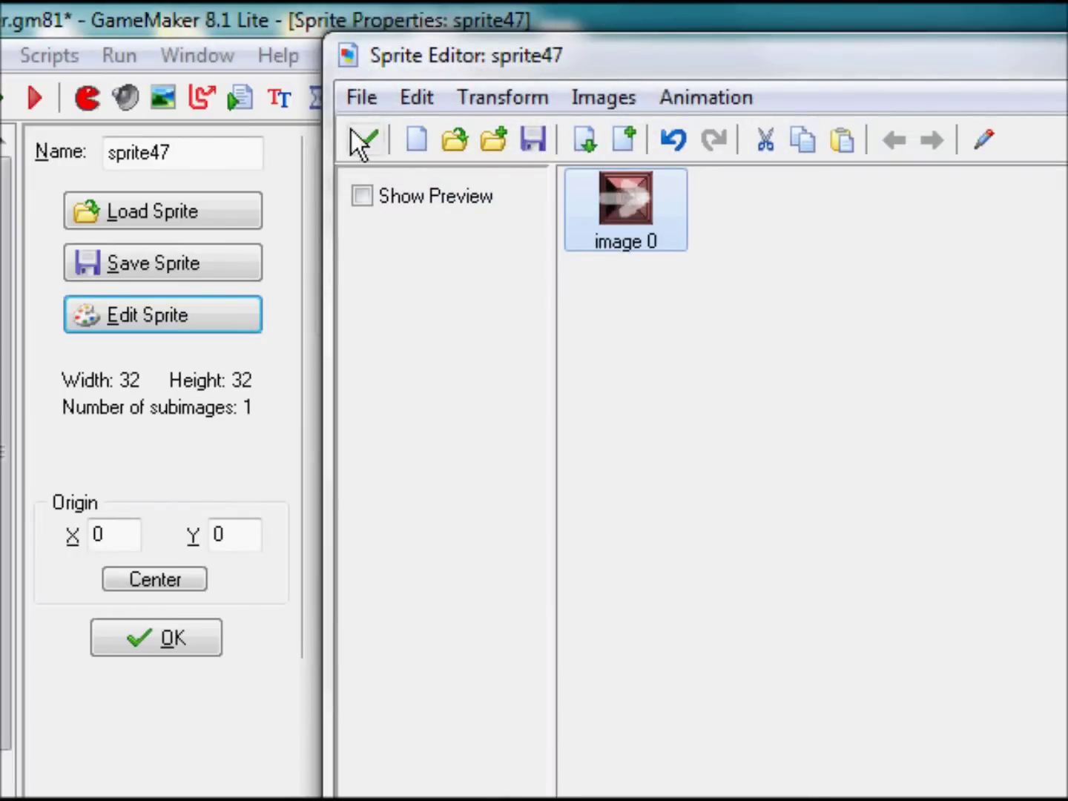
click(380, 144)
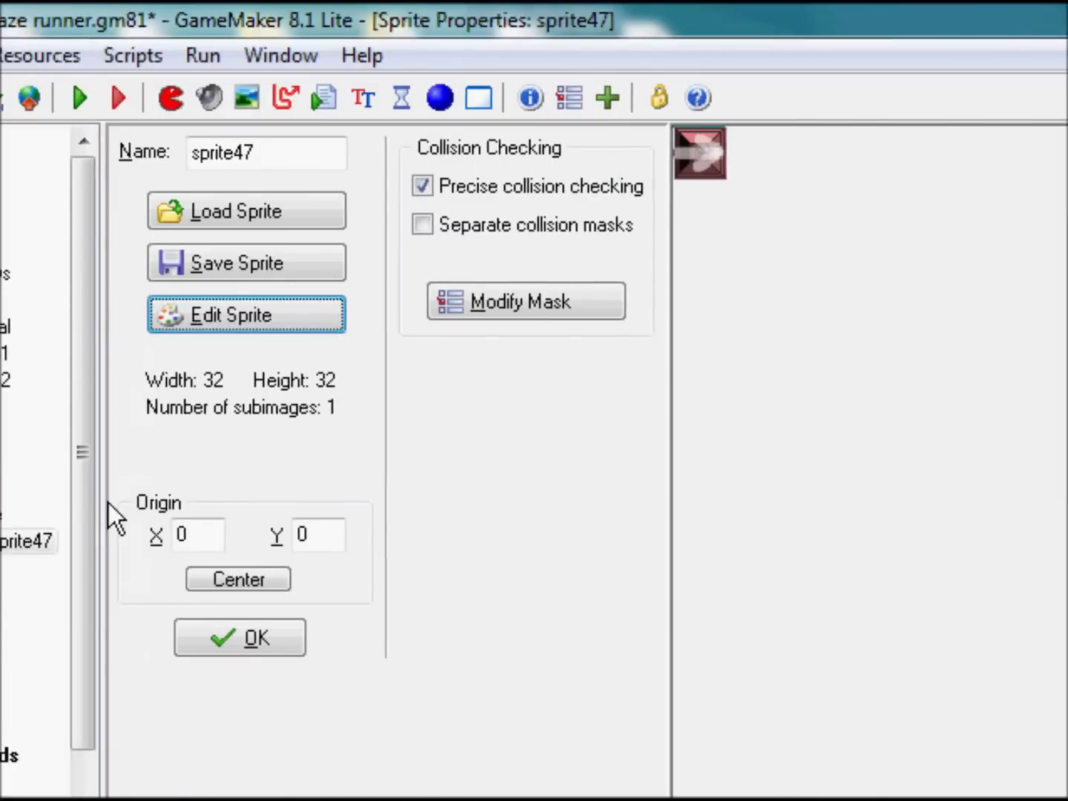
Create a group named move inside the blocks group of the objects
drag(262, 509, 246, 800)
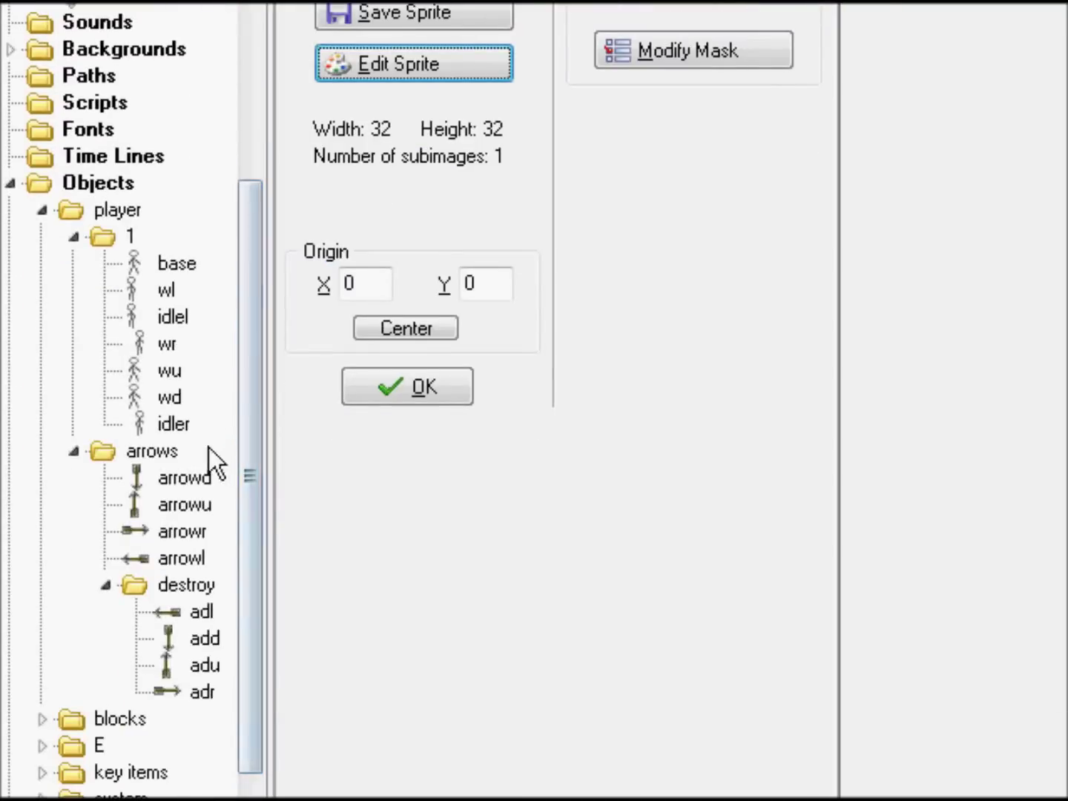
double_click(62, 637)
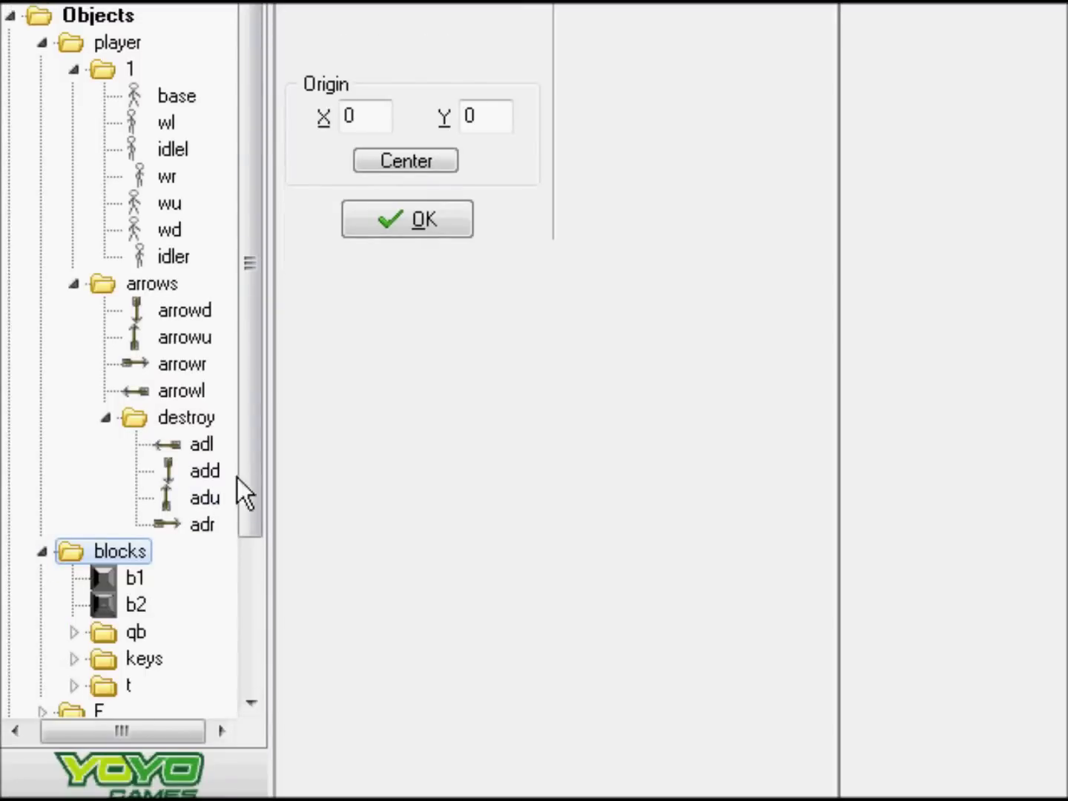
drag(244, 582, 246, 599)
scroll(252, 529, down, 1)
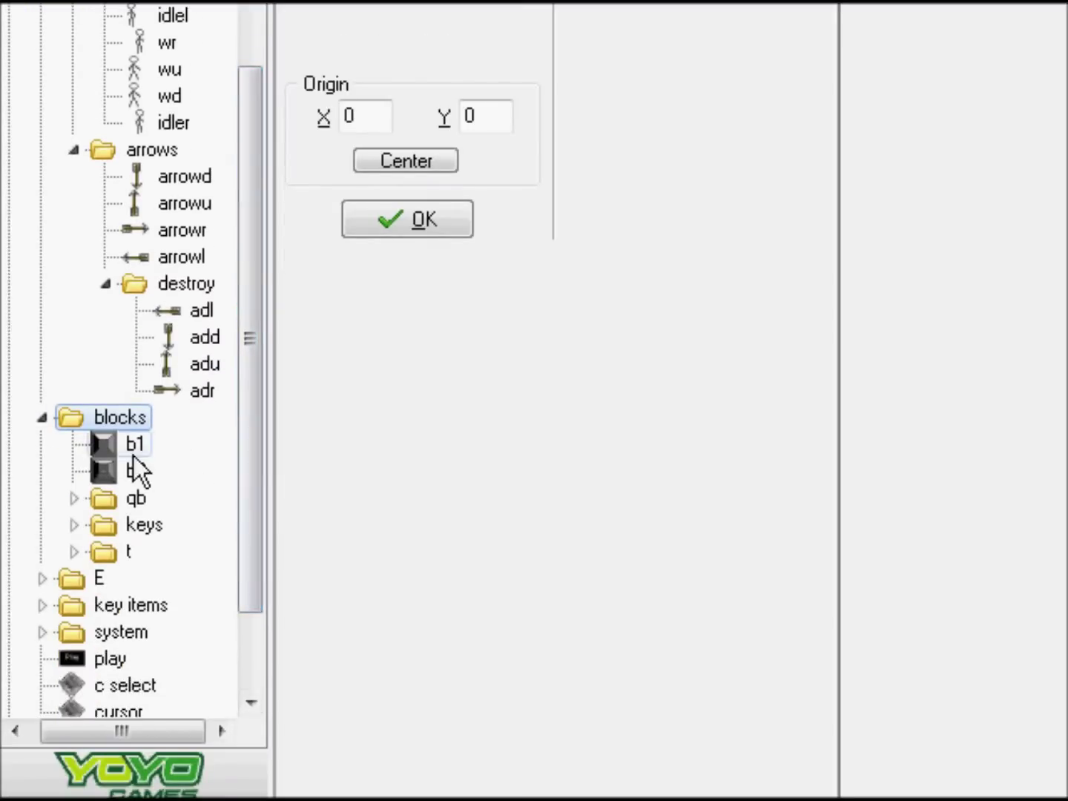
right_click(110, 415)
click(66, 425)
right_click(76, 423)
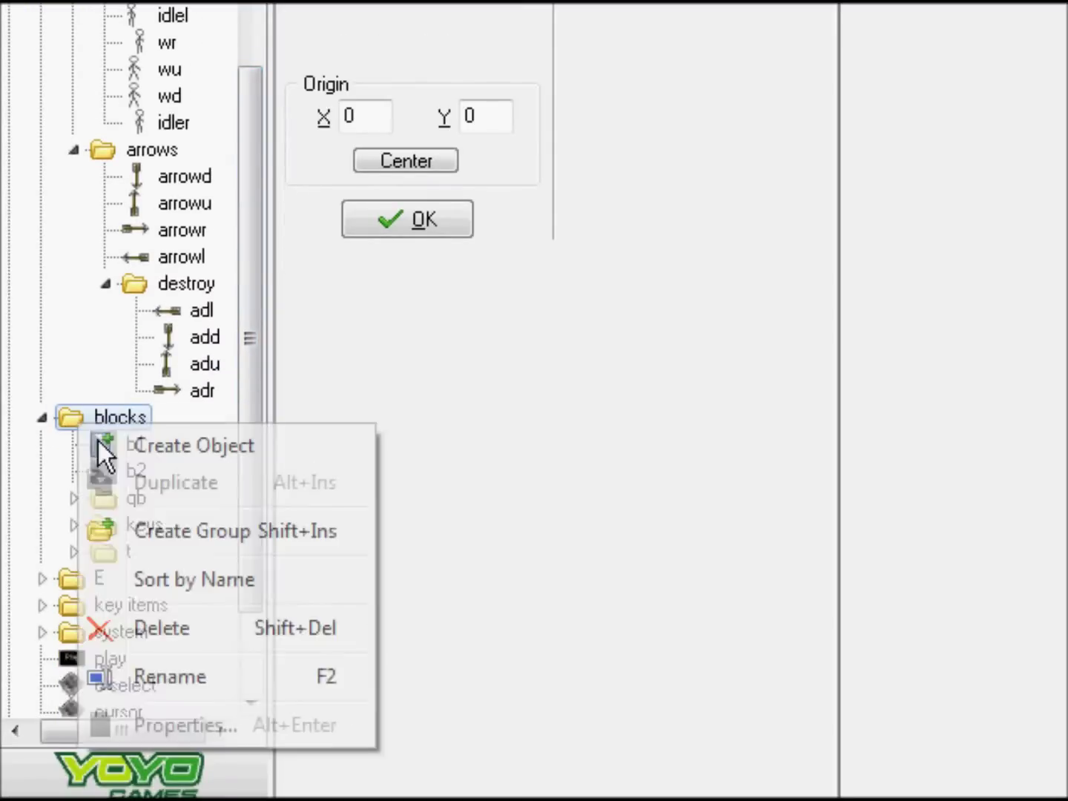
click(269, 544)
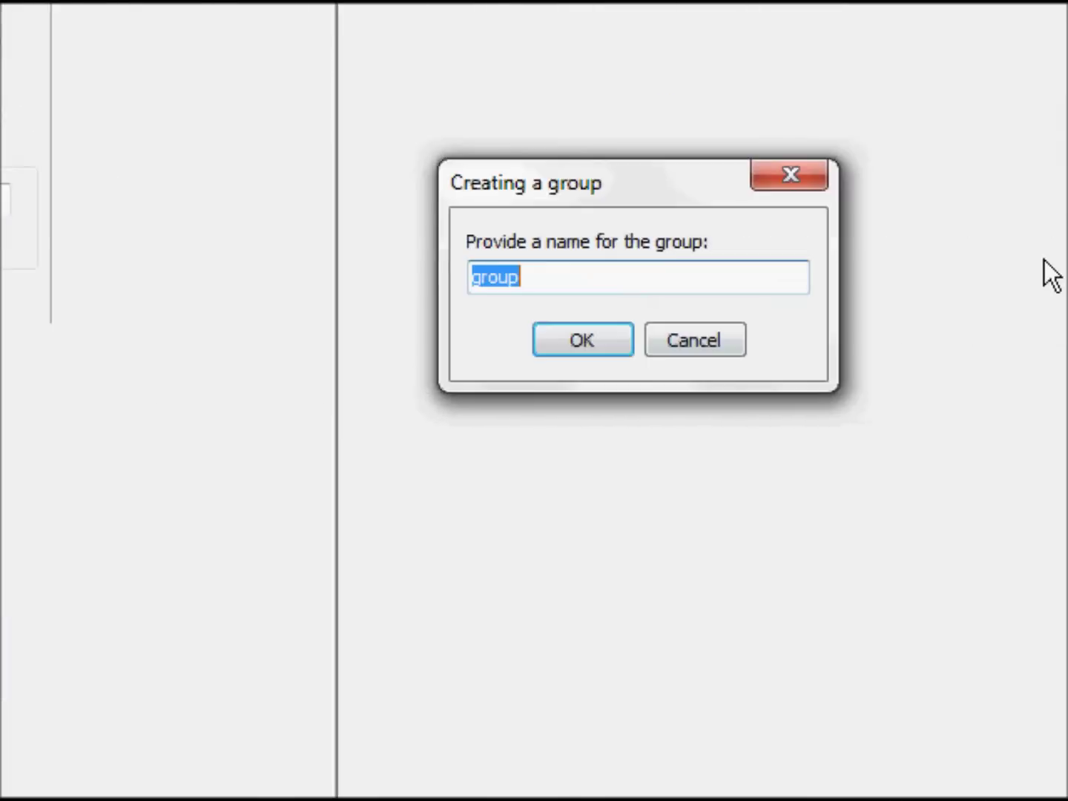
text(move)
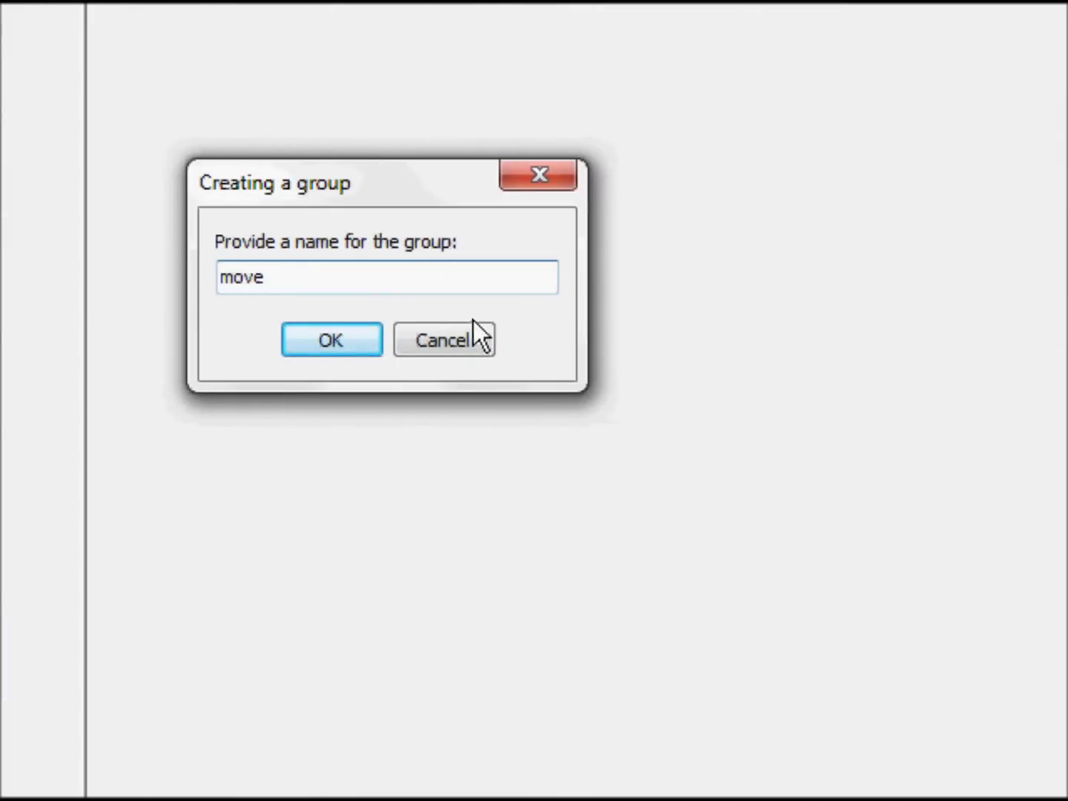
click(365, 349)
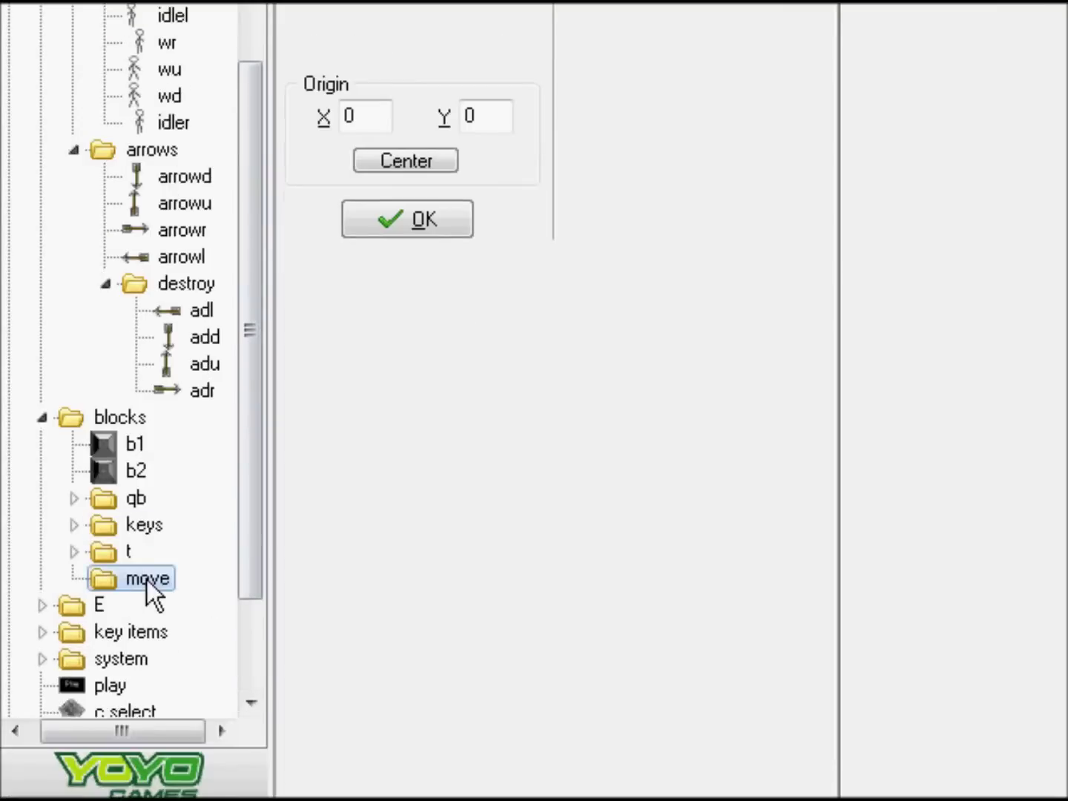
Create a new object in the move group and assign sprite47 from the blocks sprites to it
right_click(147, 580)
click(295, 286)
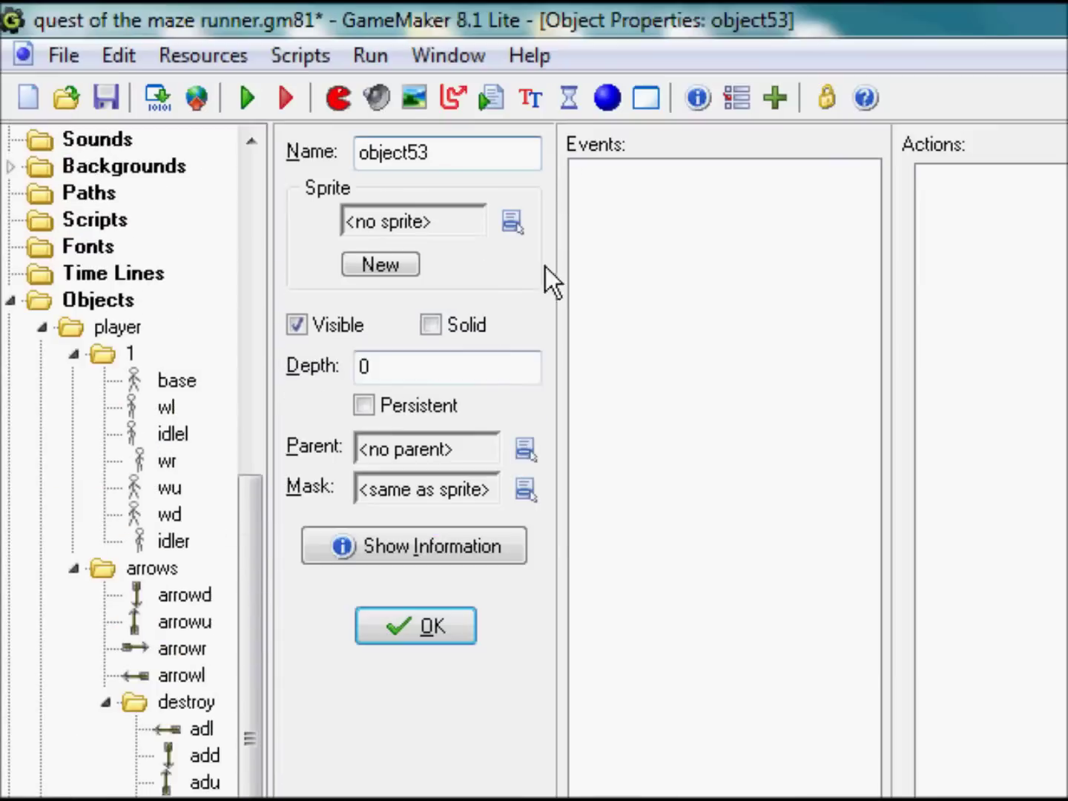
click(510, 222)
mouse_move(612, 267)
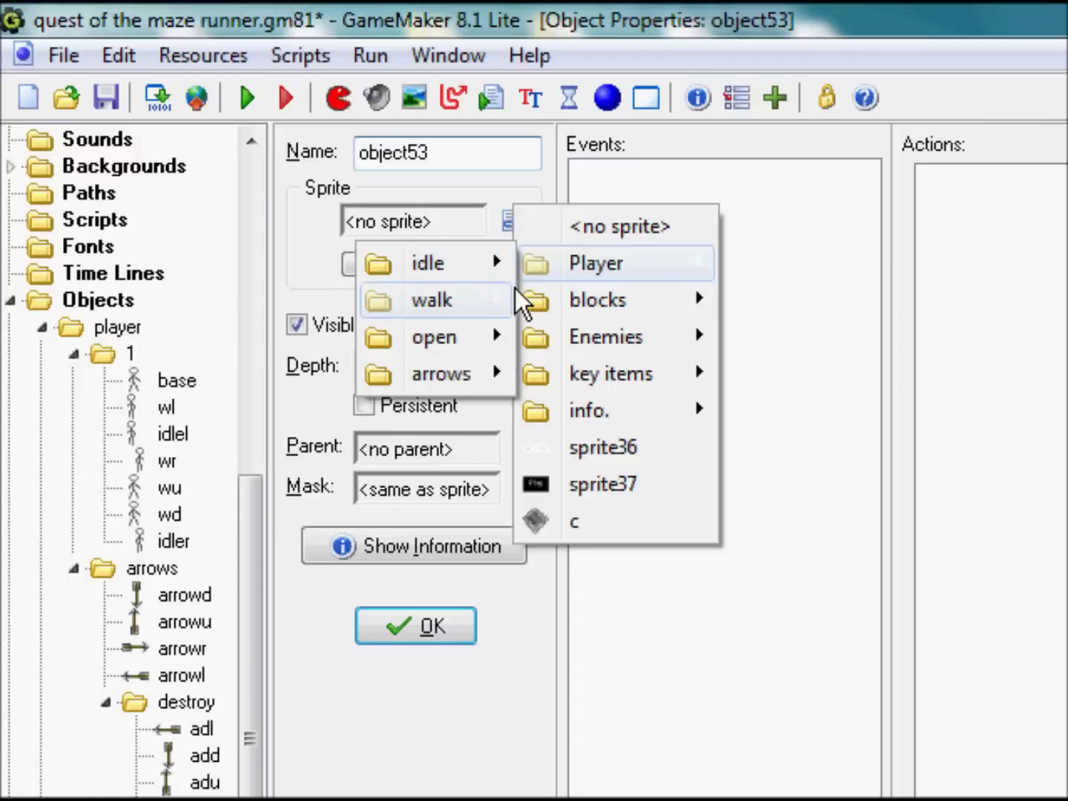
mouse_move(604, 304)
mouse_move(364, 454)
click(312, 448)
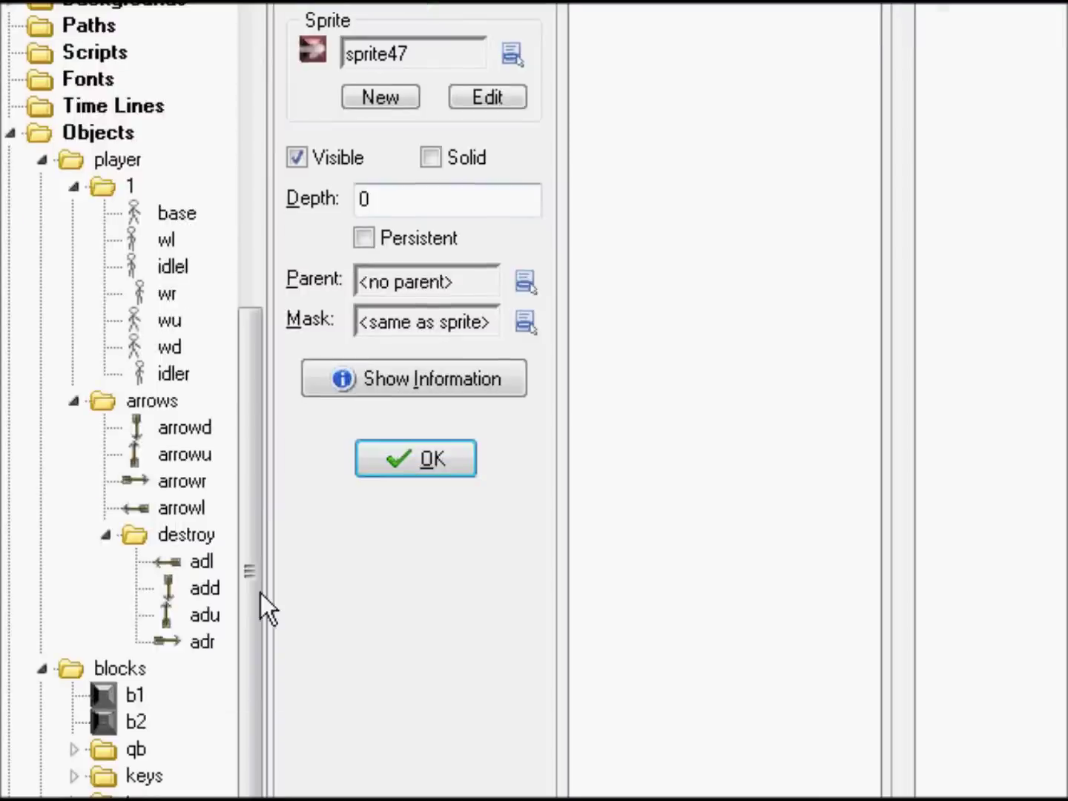
Name the new moving block object movebr
double_click(429, 156)
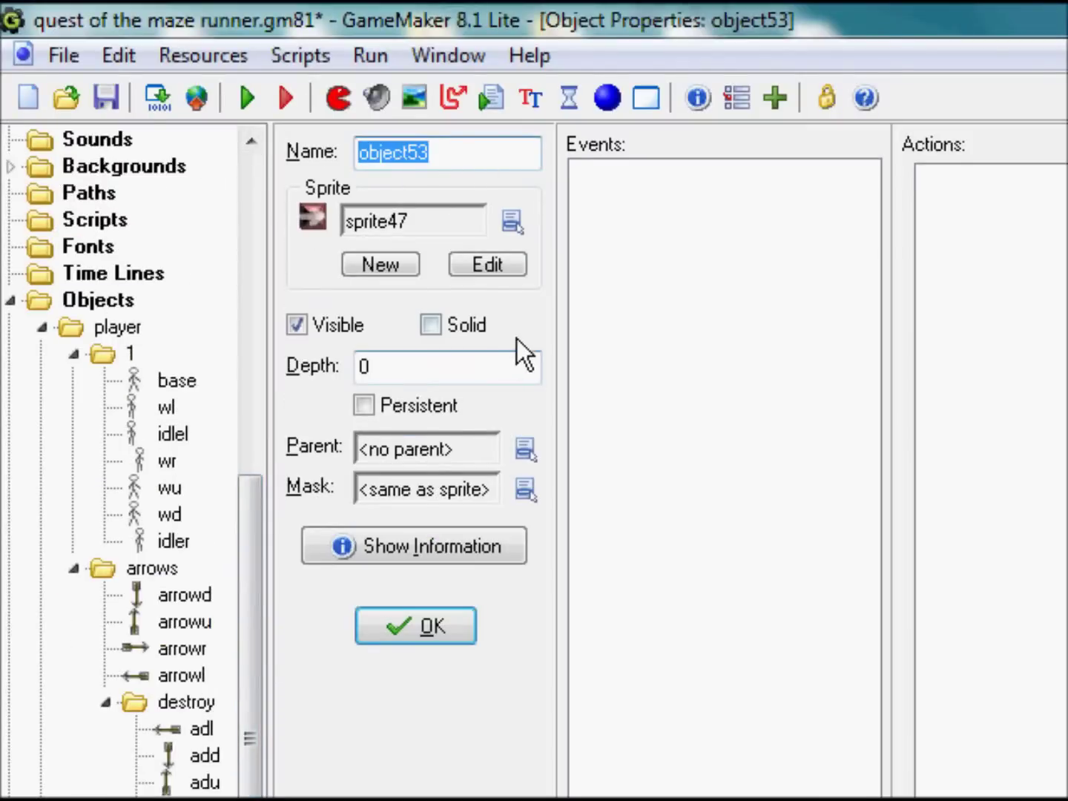
text(moveb)
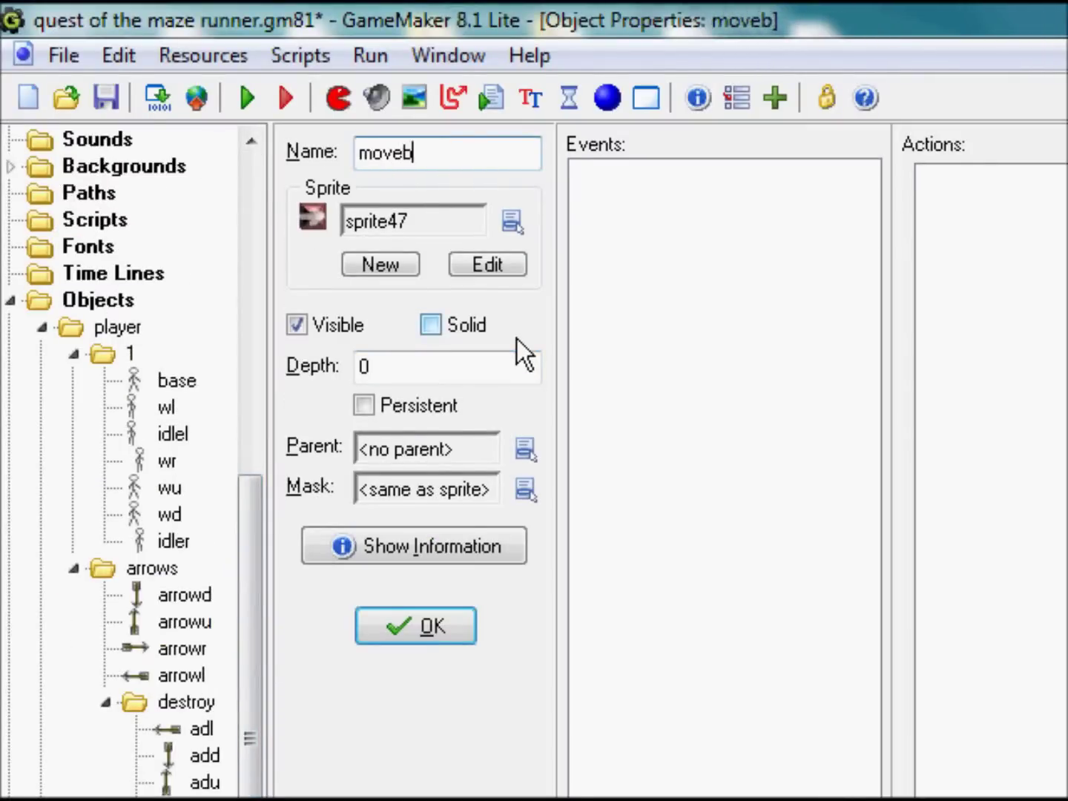
text(r)
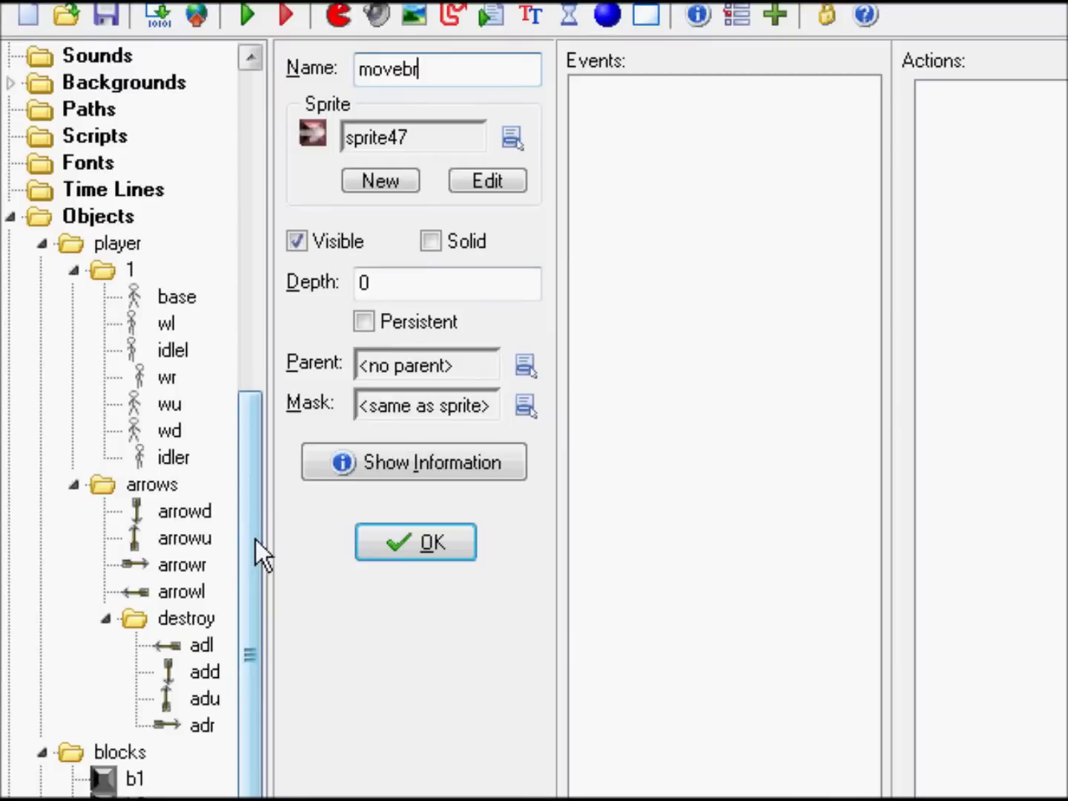
Examine the wdc, mbr and wlc objects and compare them with the keyboard events of the main object wu
scroll(216, 532, up, 2)
double_click(180, 437)
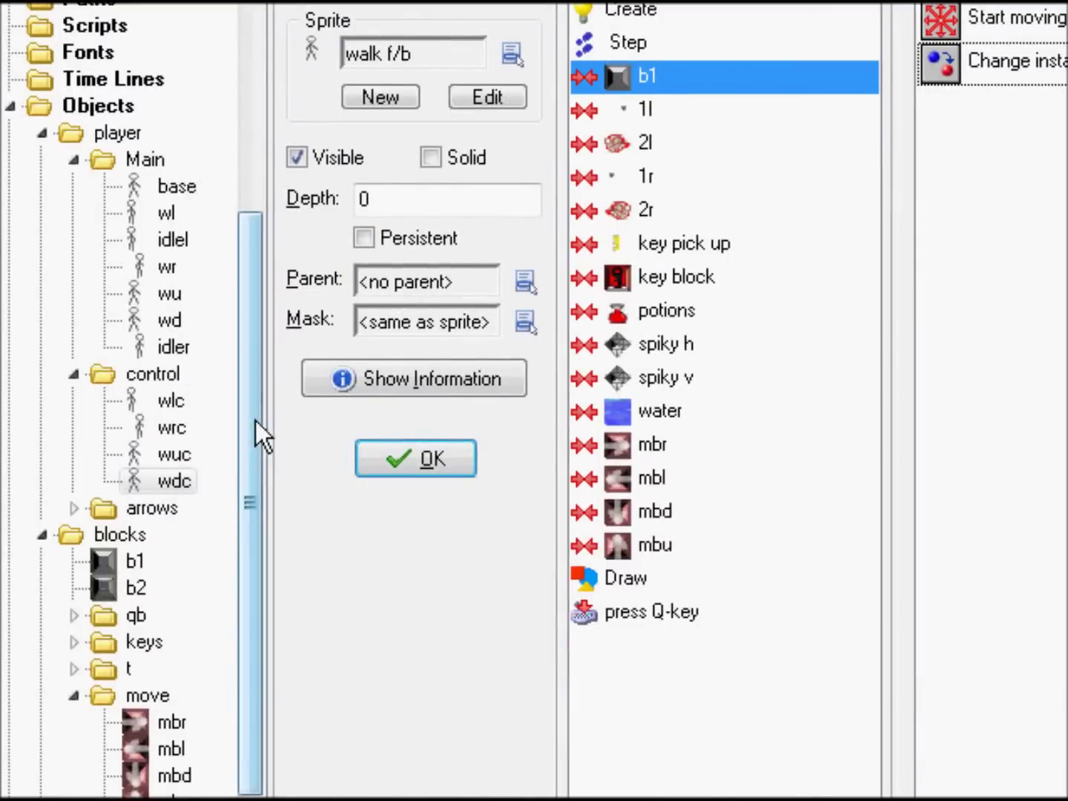
drag(256, 421, 221, 600)
click(160, 503)
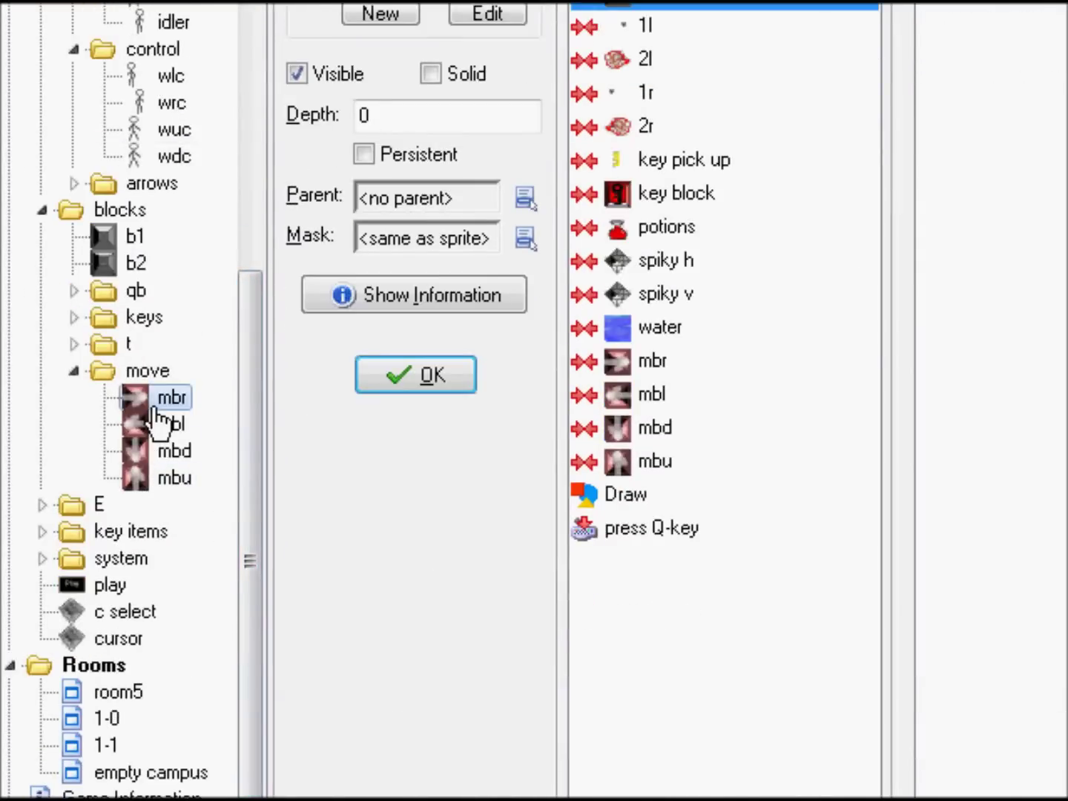
drag(255, 305, 265, 173)
click(172, 324)
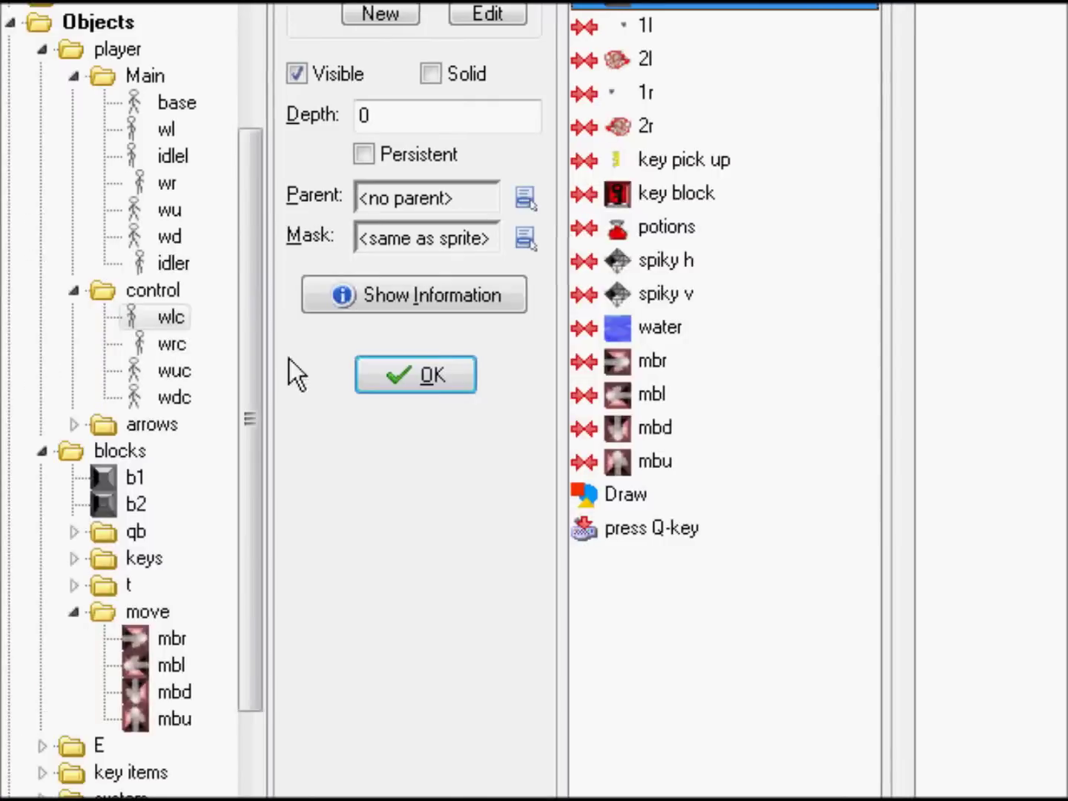
click(176, 213)
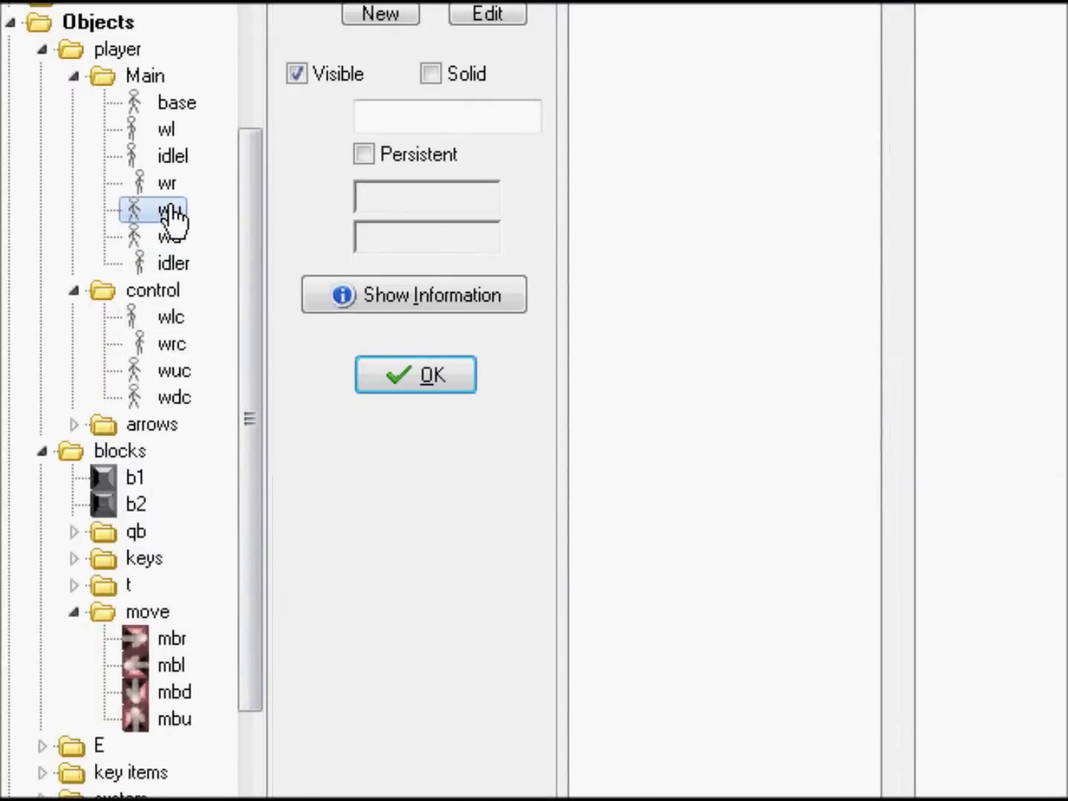
click(649, 499)
click(653, 594)
click(651, 495)
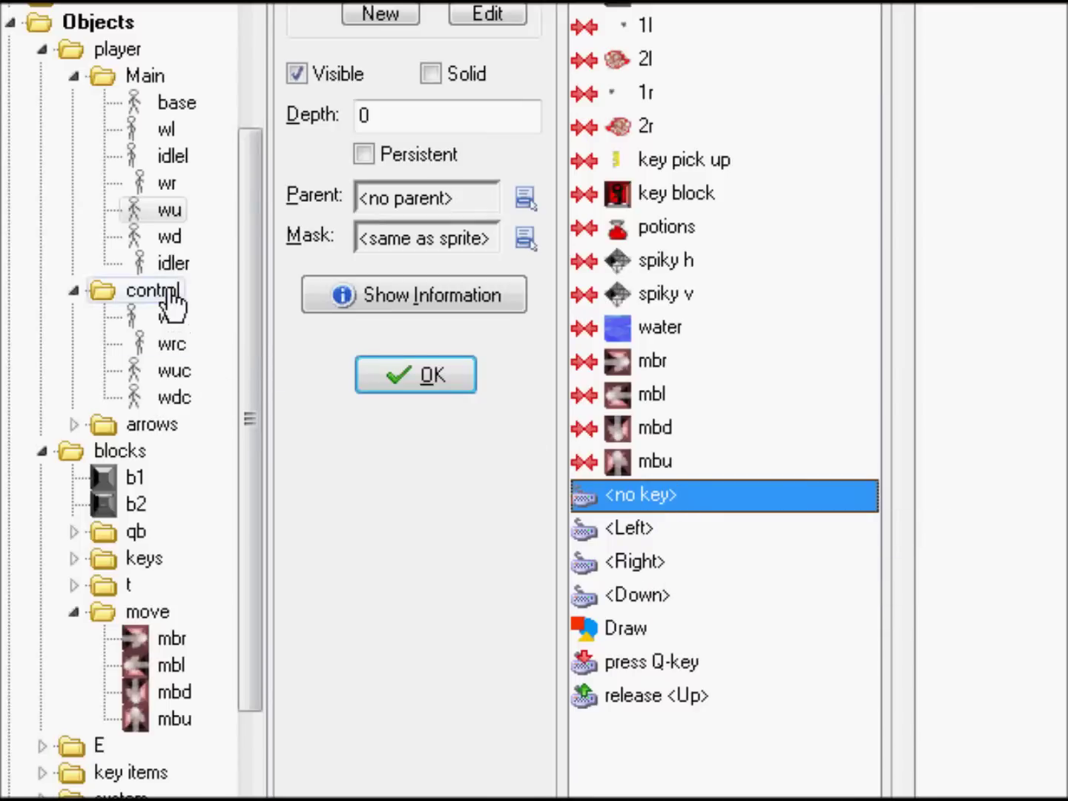
Inspect the direction and speed of the Start moving action in the Create event of the wrc control object
click(175, 320)
click(172, 344)
double_click(172, 345)
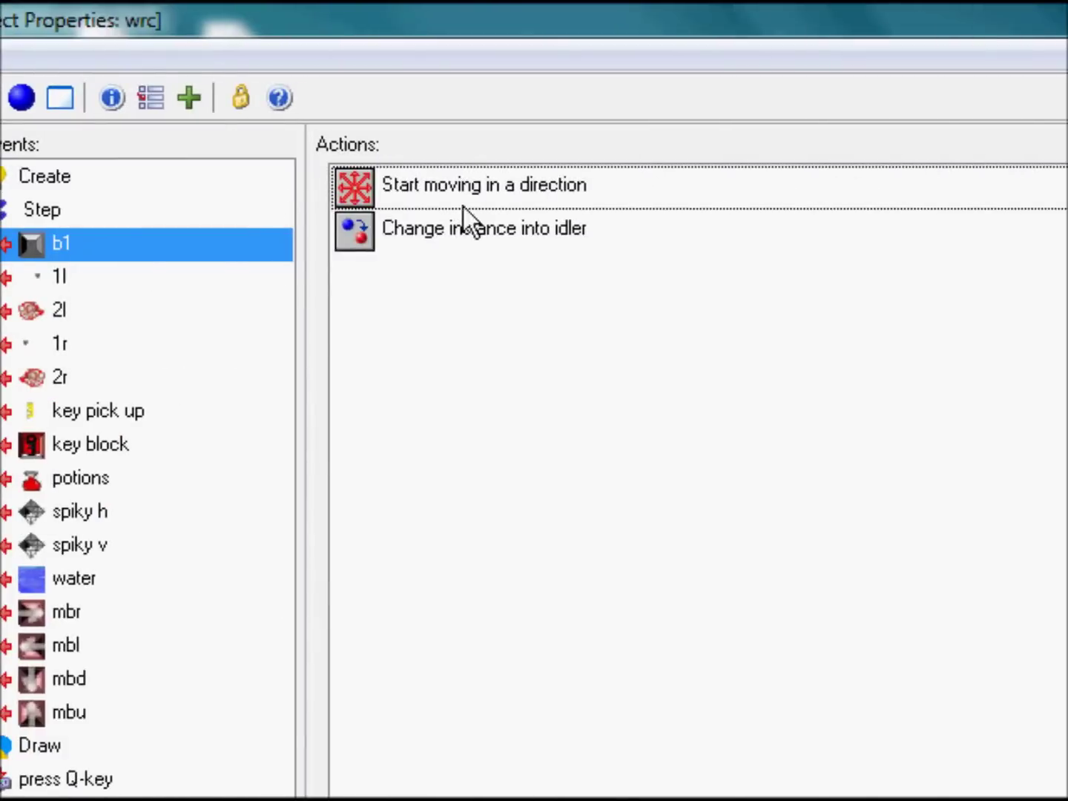
click(264, 183)
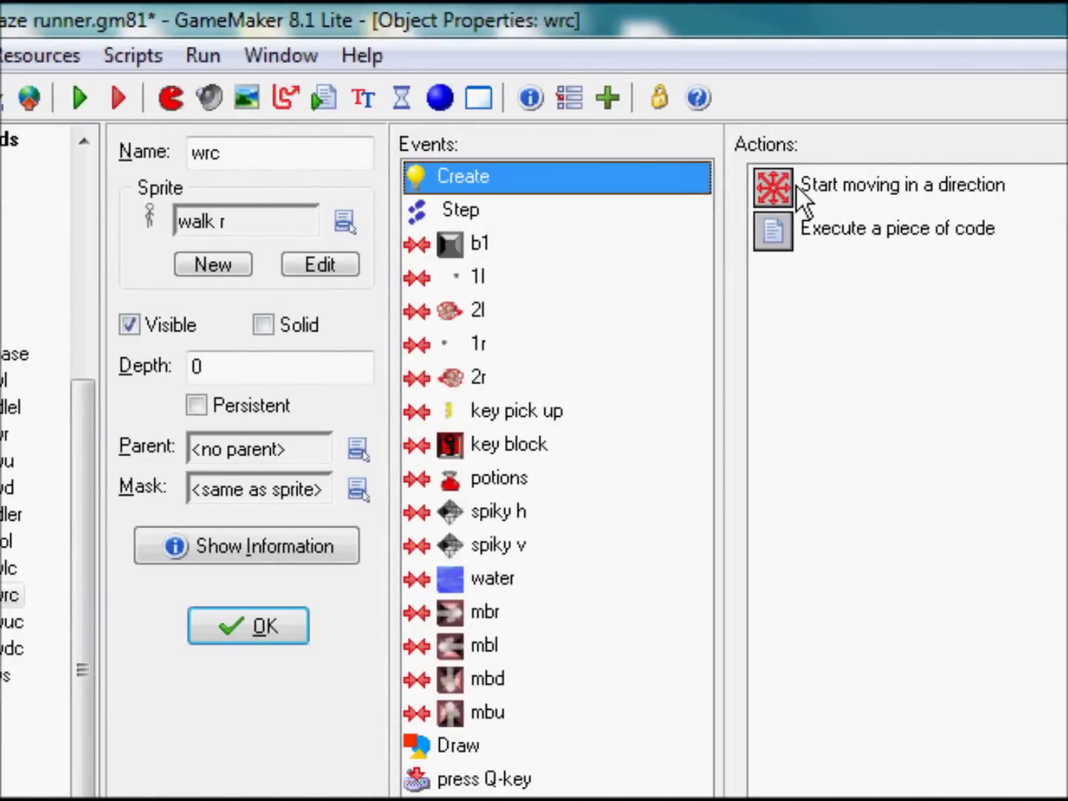
double_click(797, 186)
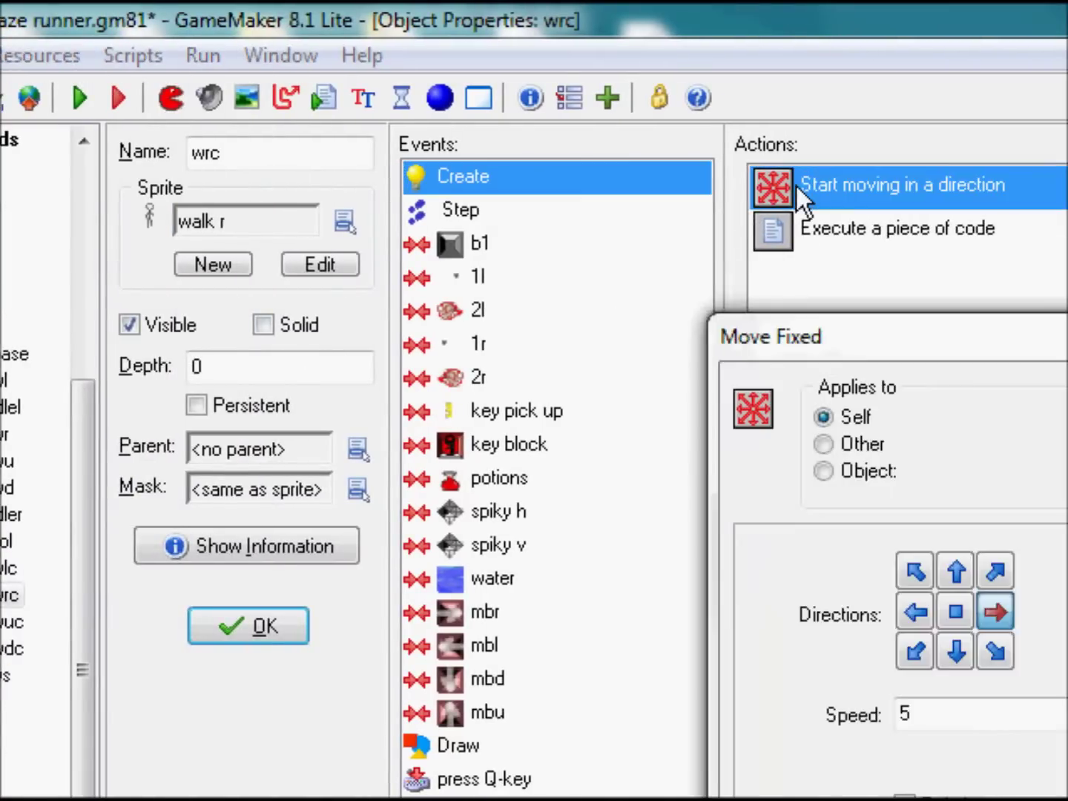
click(724, 529)
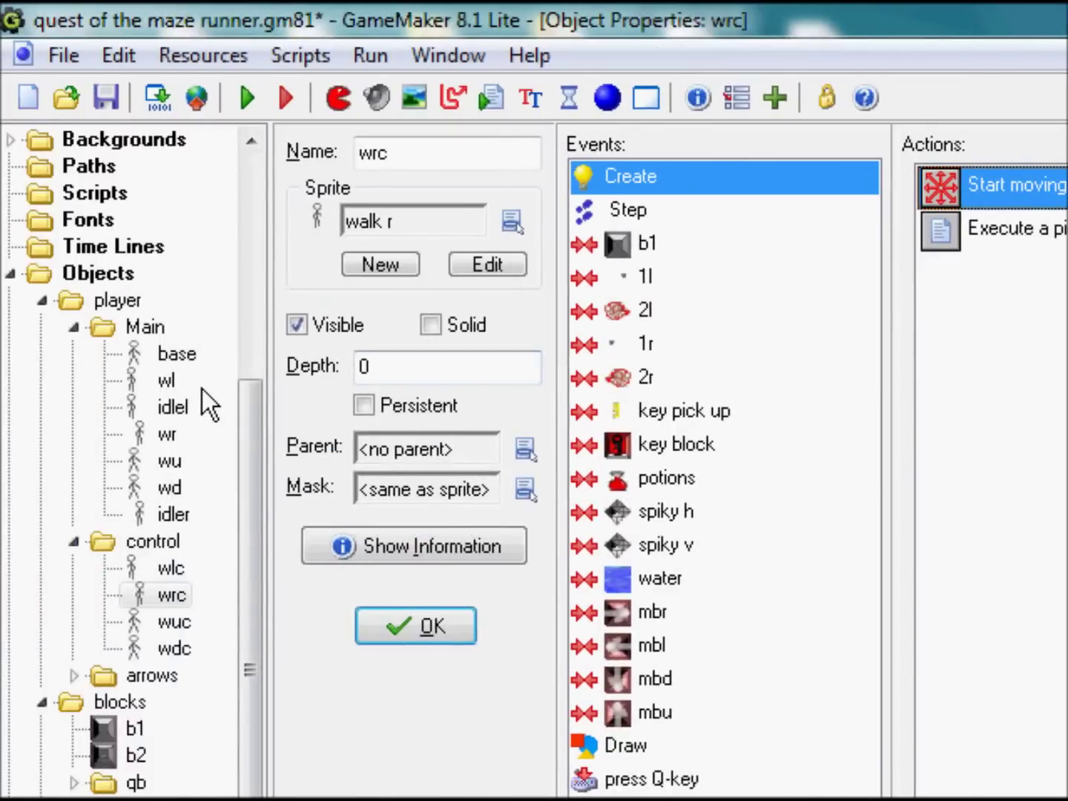
Review the actions in the base player object's collision events with the four moving blocks mbu, mbd, mbl and mbr
double_click(177, 355)
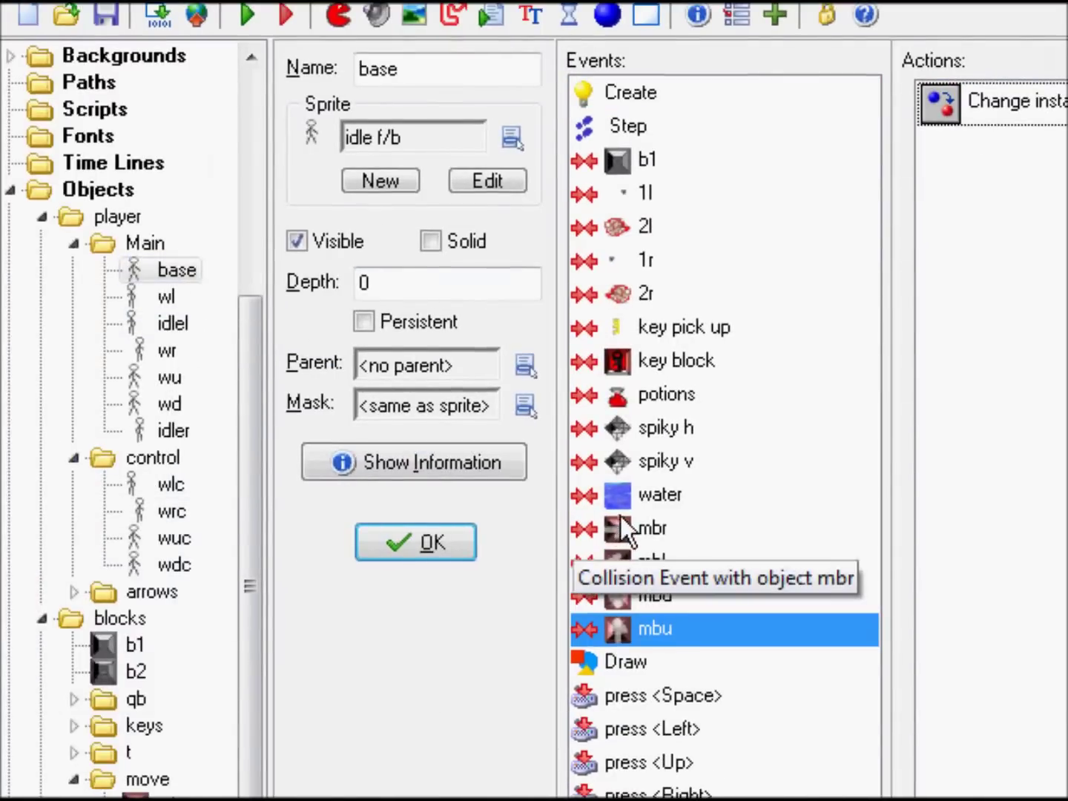
click(637, 612)
click(675, 626)
click(674, 594)
click(693, 535)
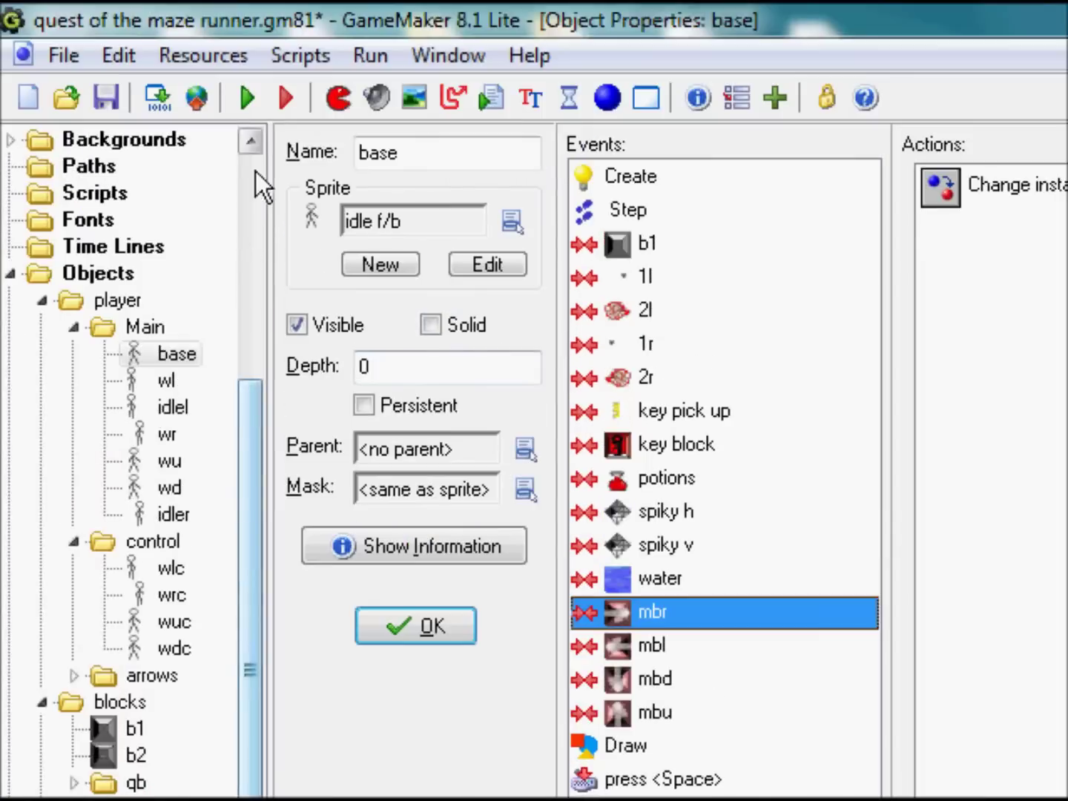
Look at rooms 1-0 and 1-1, and open the empty campus room for editing
scroll(83, 344, down, 1)
scroll(251, 512, down, 2)
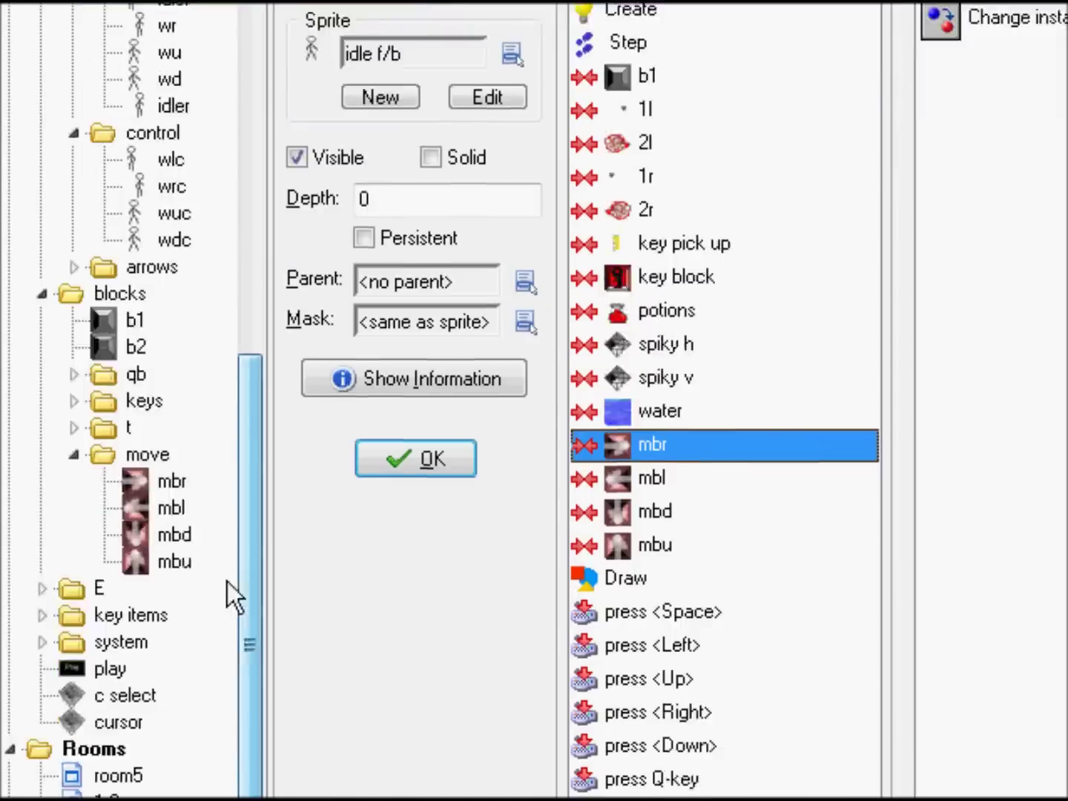
double_click(106, 551)
double_click(106, 578)
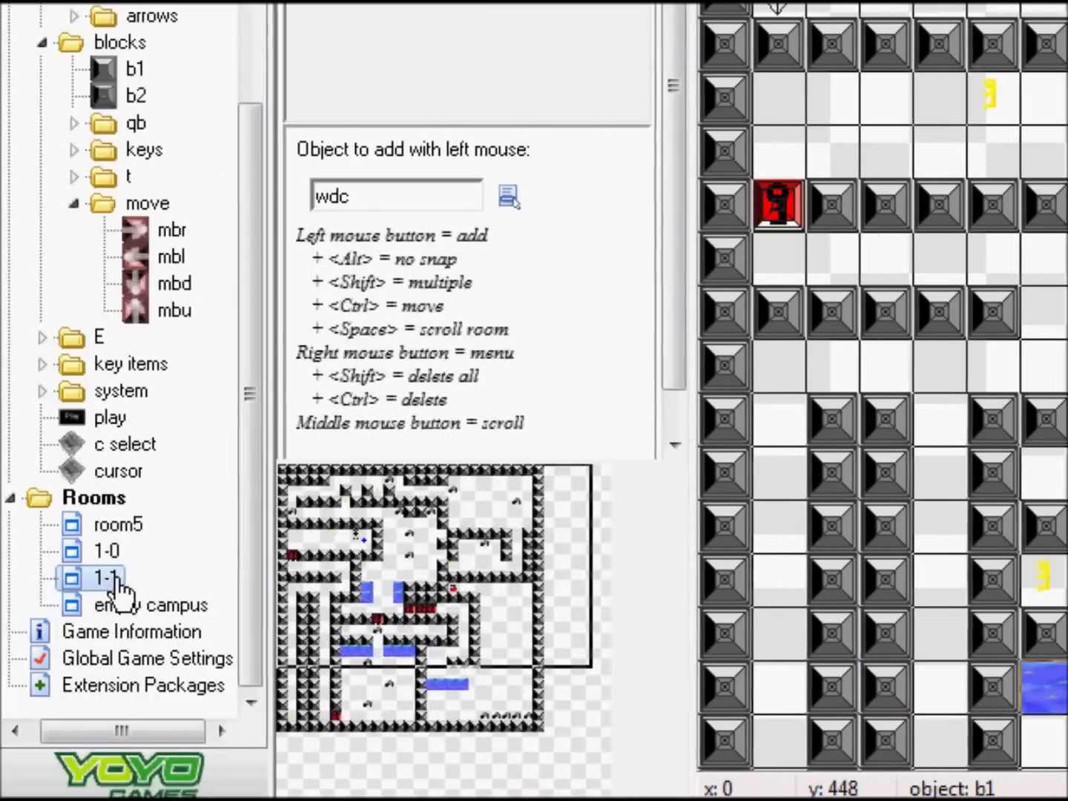
double_click(123, 605)
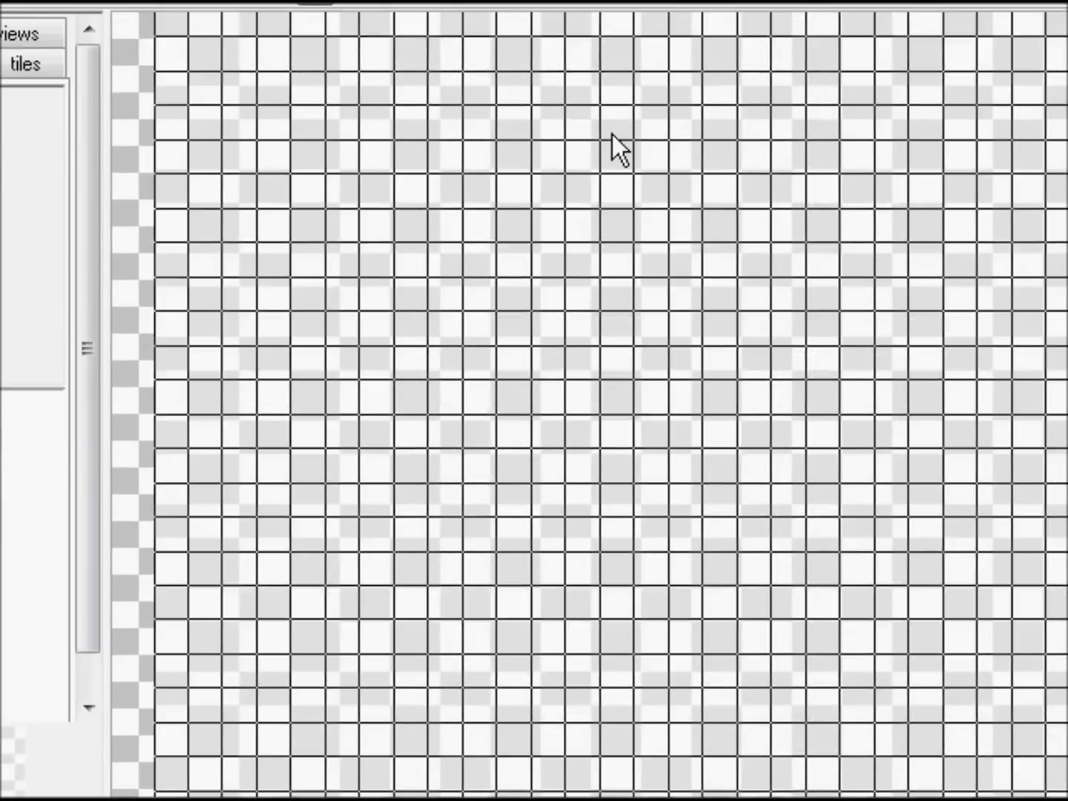
Place one wdc player instance and one GC instance from the system g group in the empty campus room
click(308, 385)
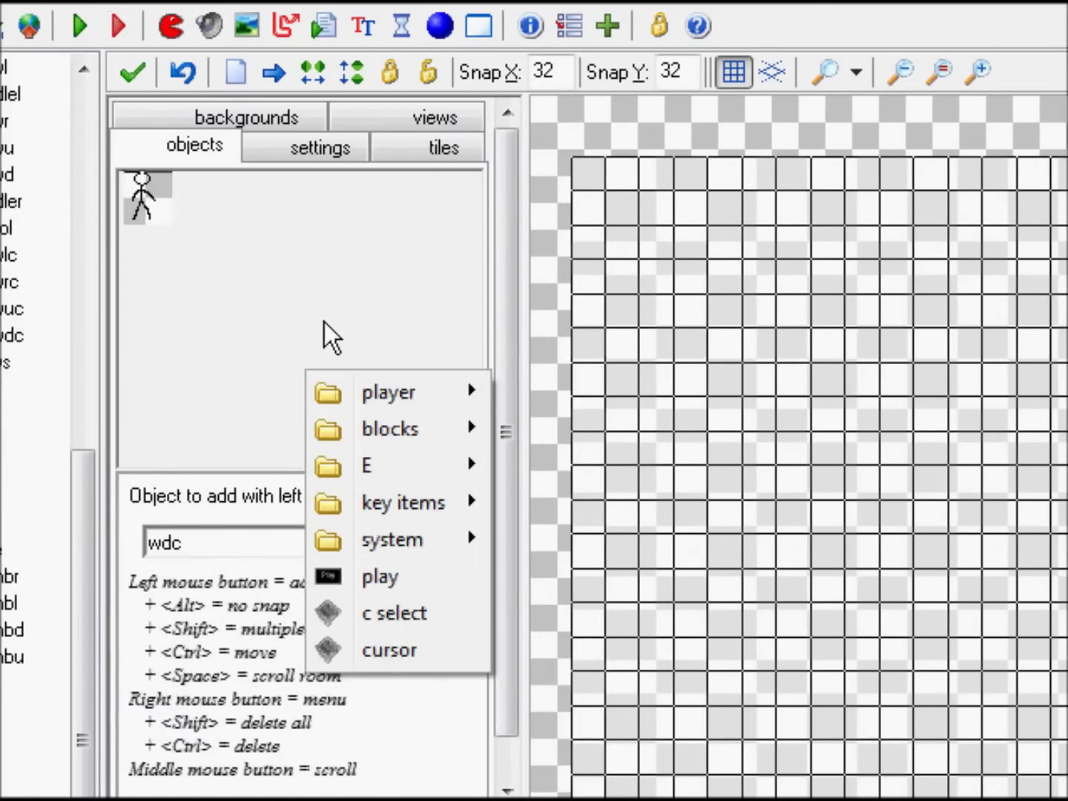
key(Escape)
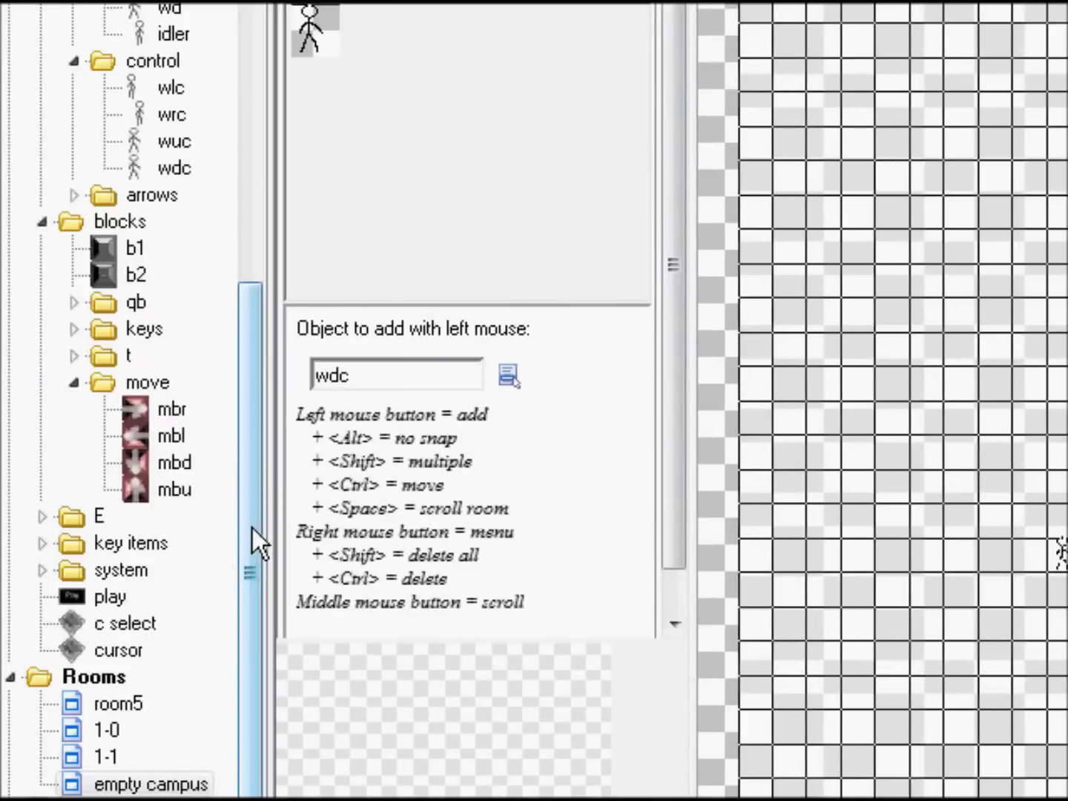
click(120, 197)
mouse_move(572, 447)
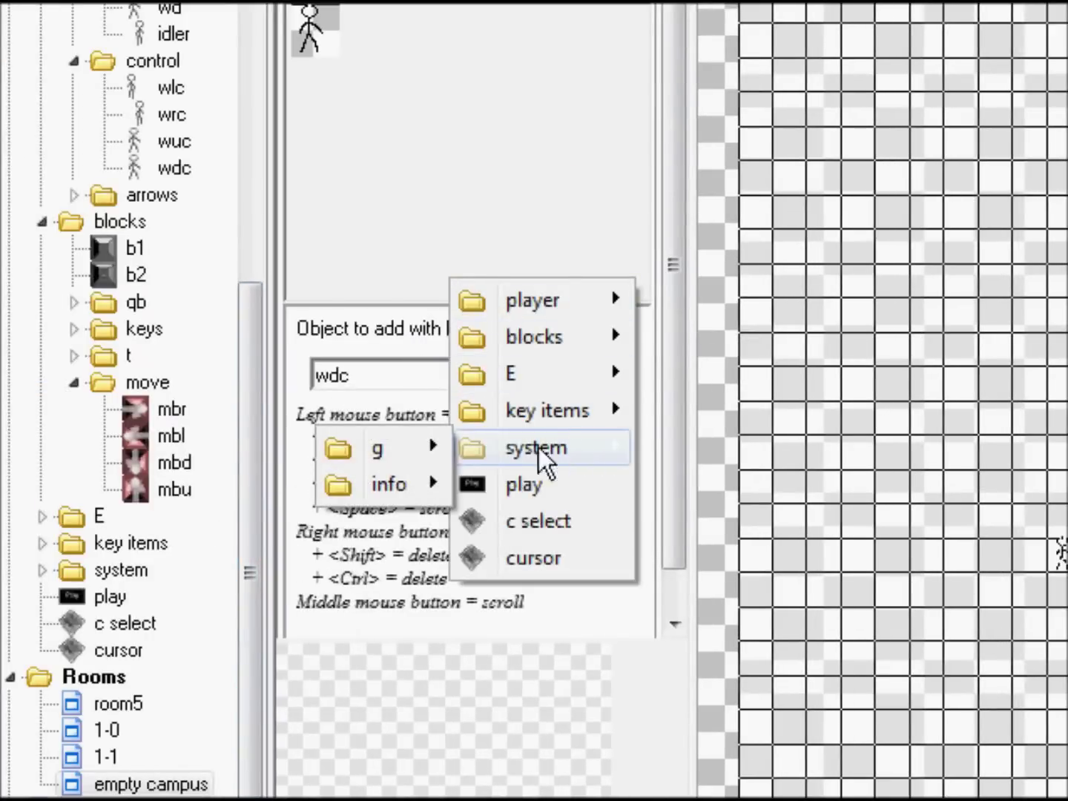
mouse_move(433, 470)
mouse_move(400, 452)
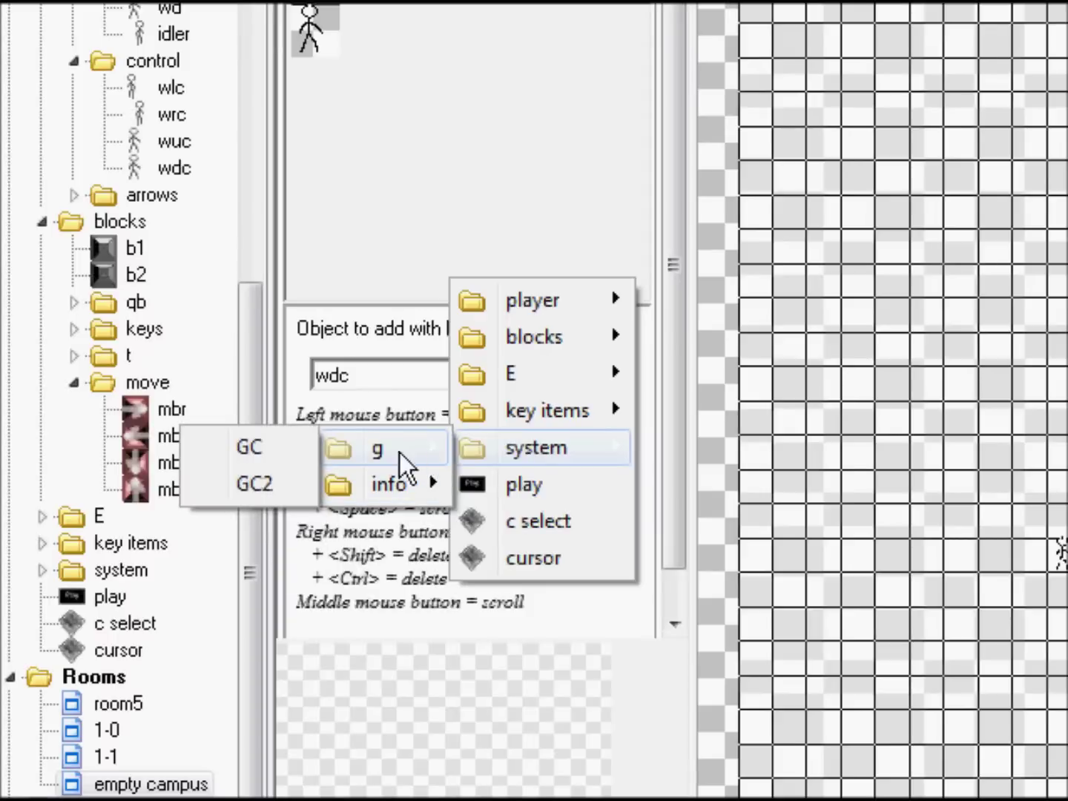
click(282, 449)
drag(781, 349, 892, 421)
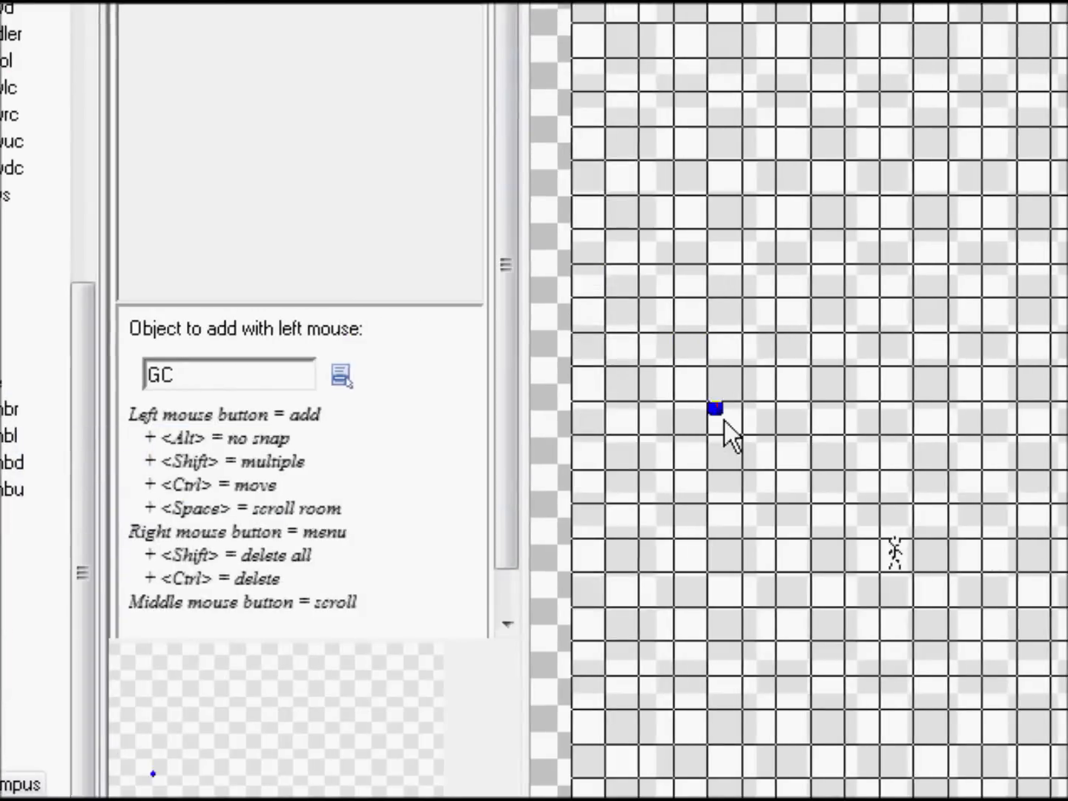
right_click(384, 237)
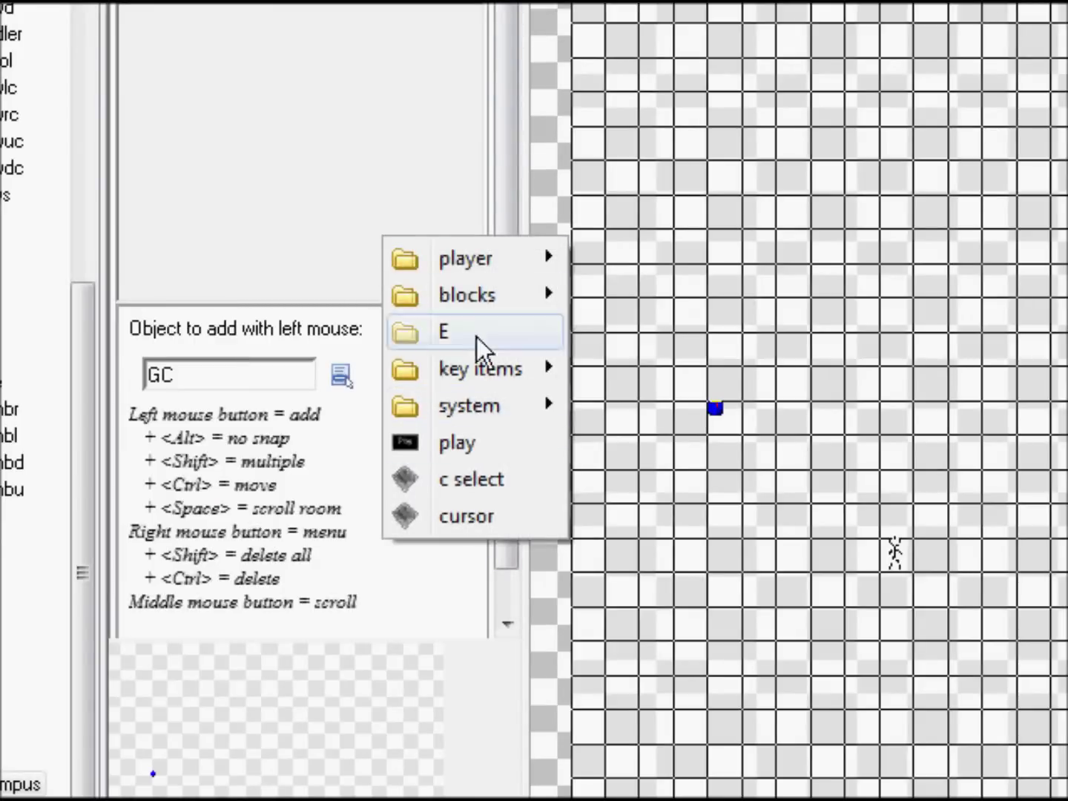
mouse_move(455, 288)
click(350, 297)
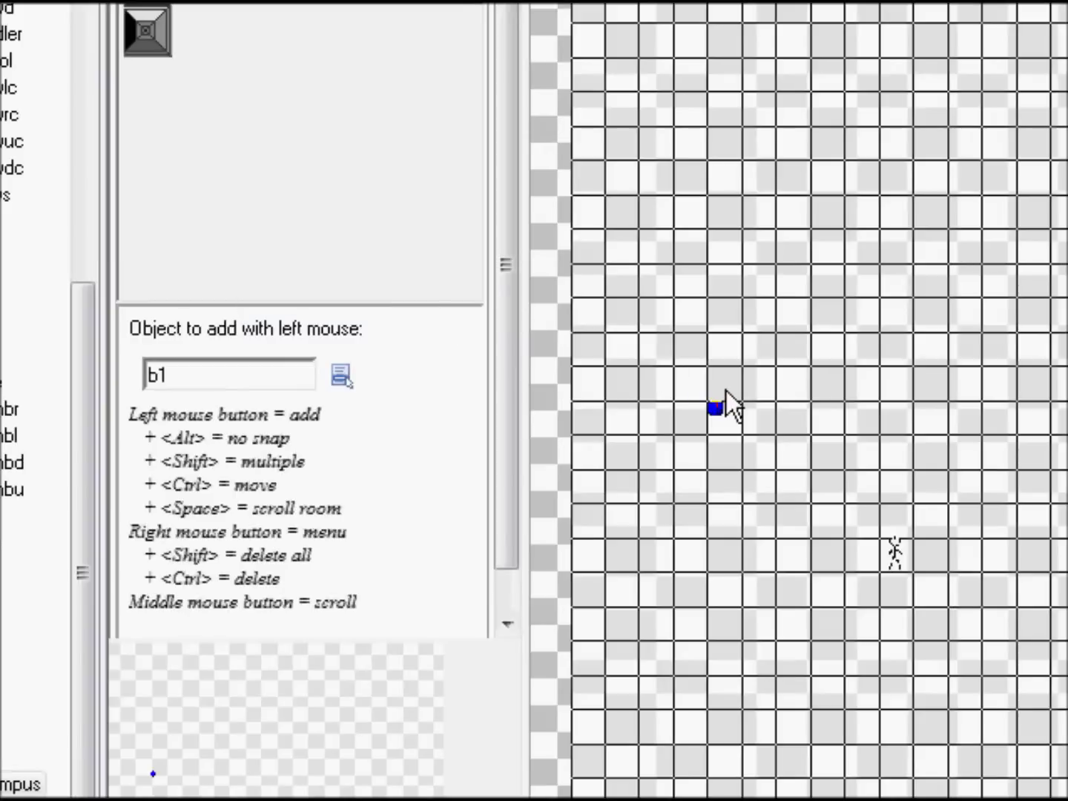
Place one mbr moving block from the blocks move group two cells above the player in the empty campus room
right_click(415, 232)
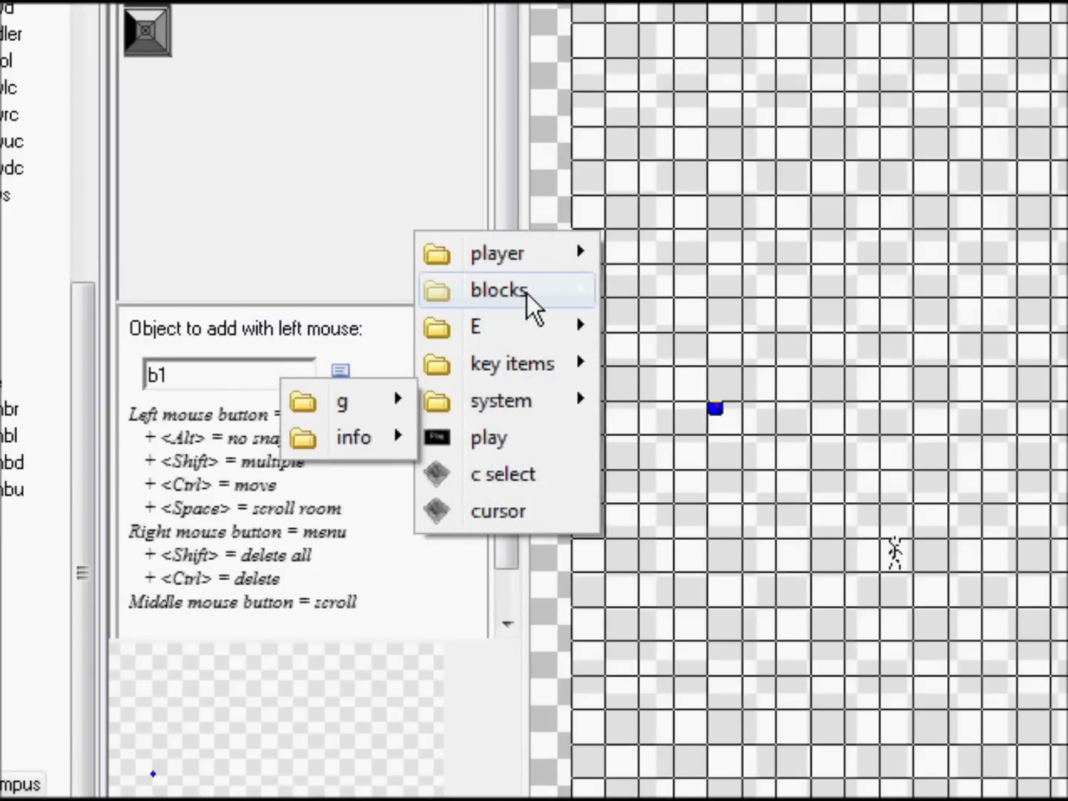
mouse_move(527, 293)
mouse_move(381, 484)
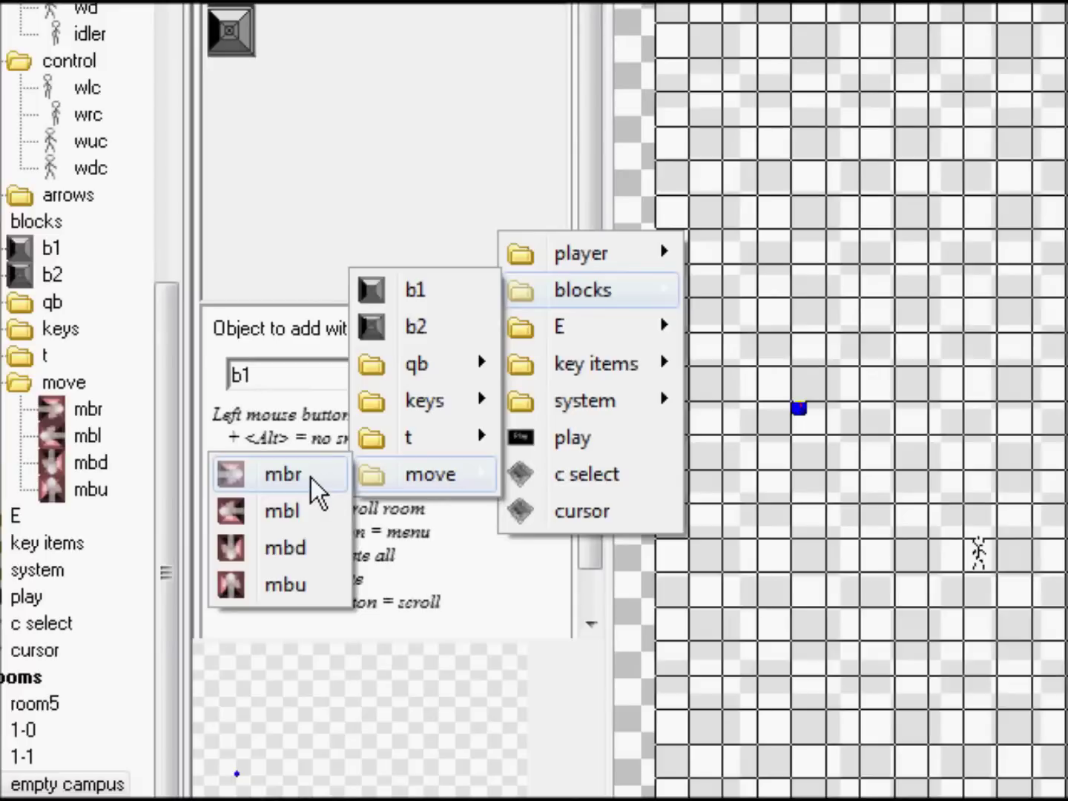
click(312, 477)
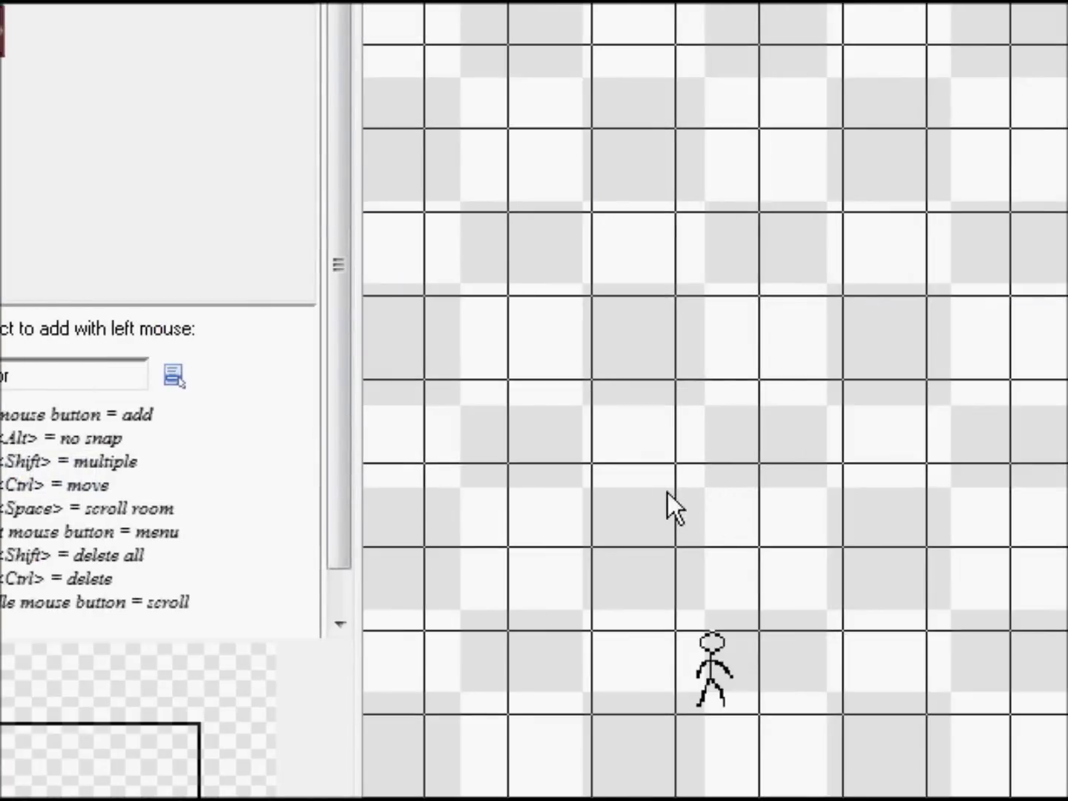
click(718, 503)
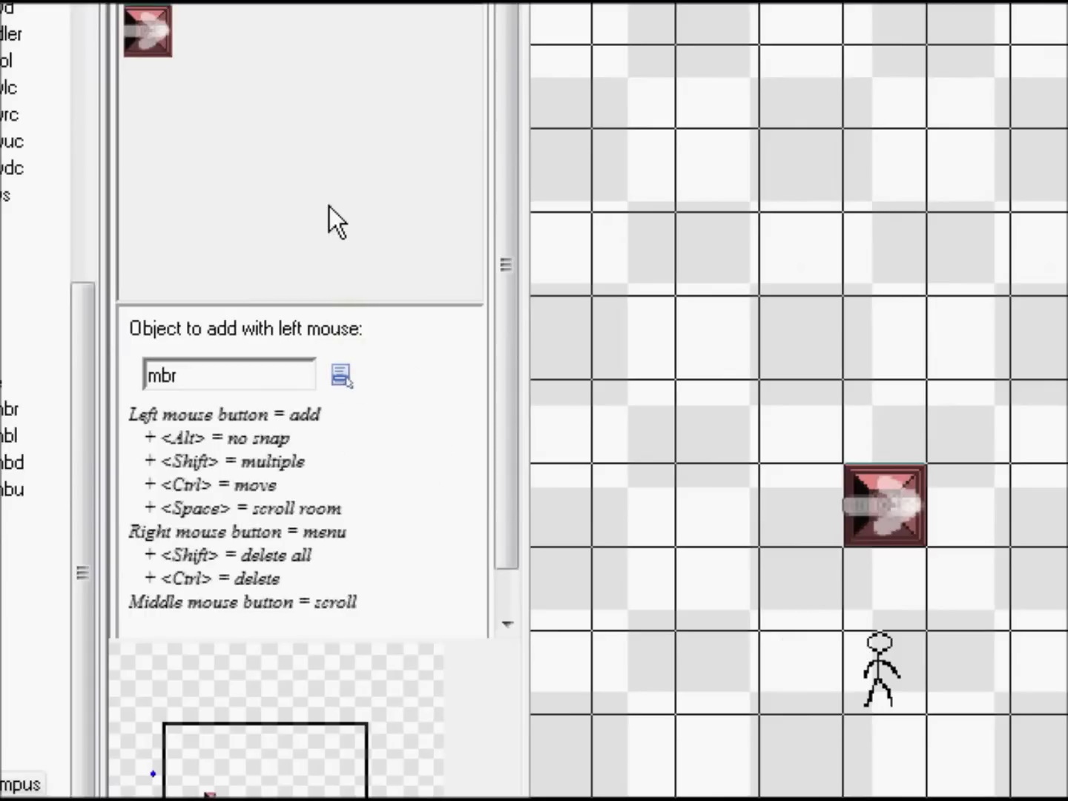
Place one mbu moving block in the same row as the mbr block, six cells to its right
right_click(330, 206)
mouse_move(428, 270)
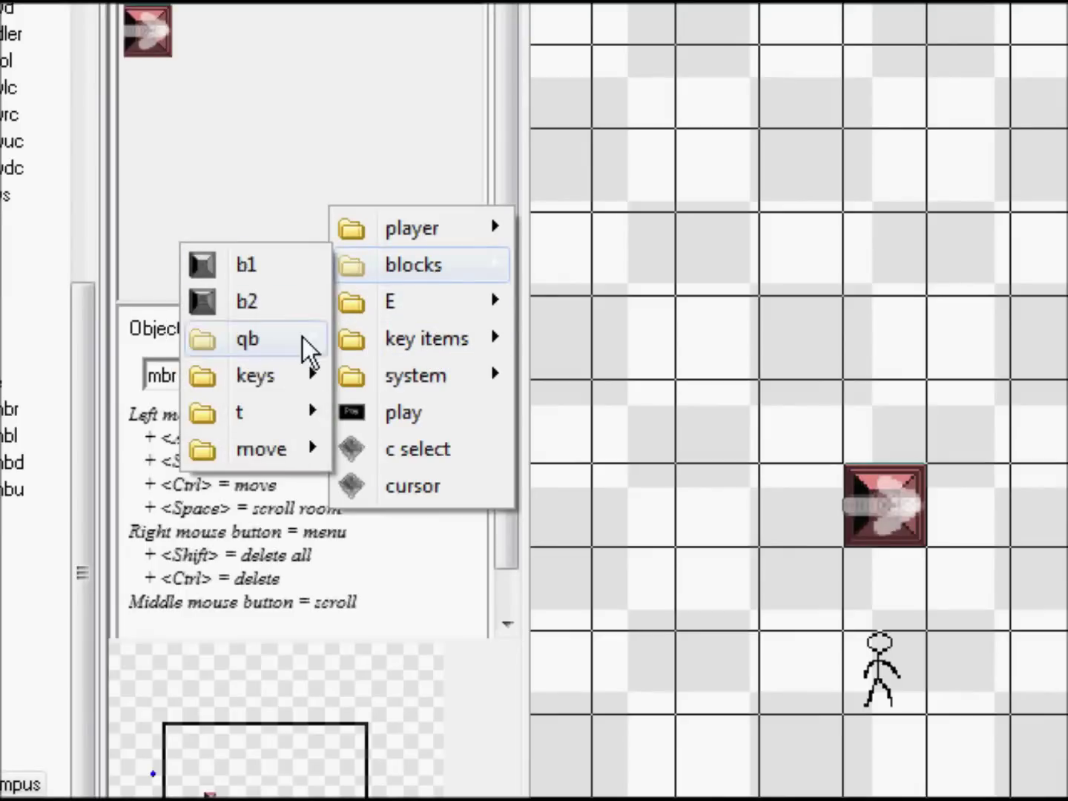
mouse_move(312, 448)
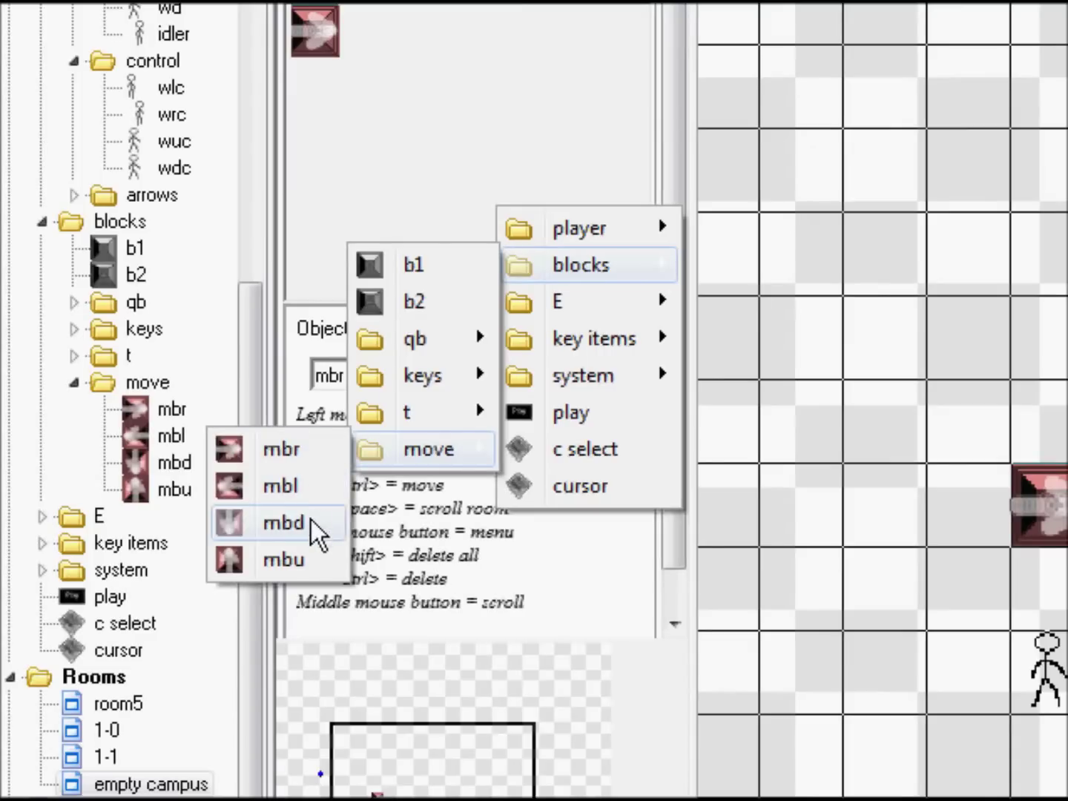
click(313, 557)
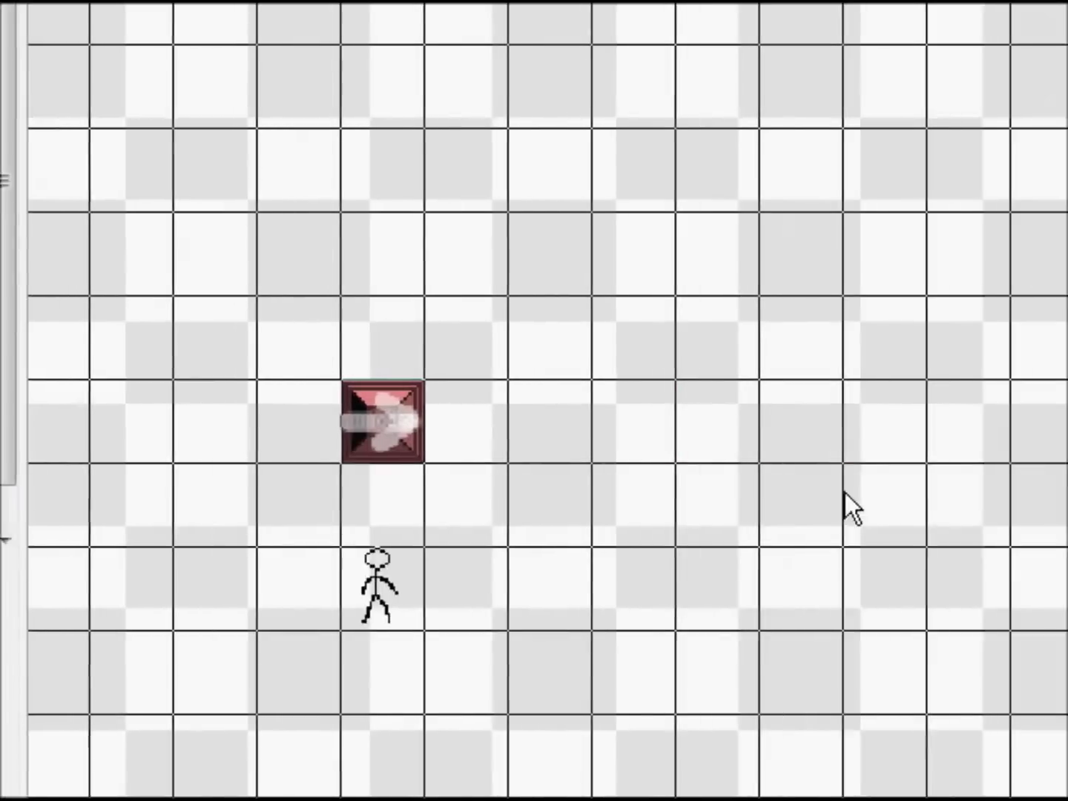
click(795, 437)
Place one mbl moving block three cells above the mbu block
click(305, 220)
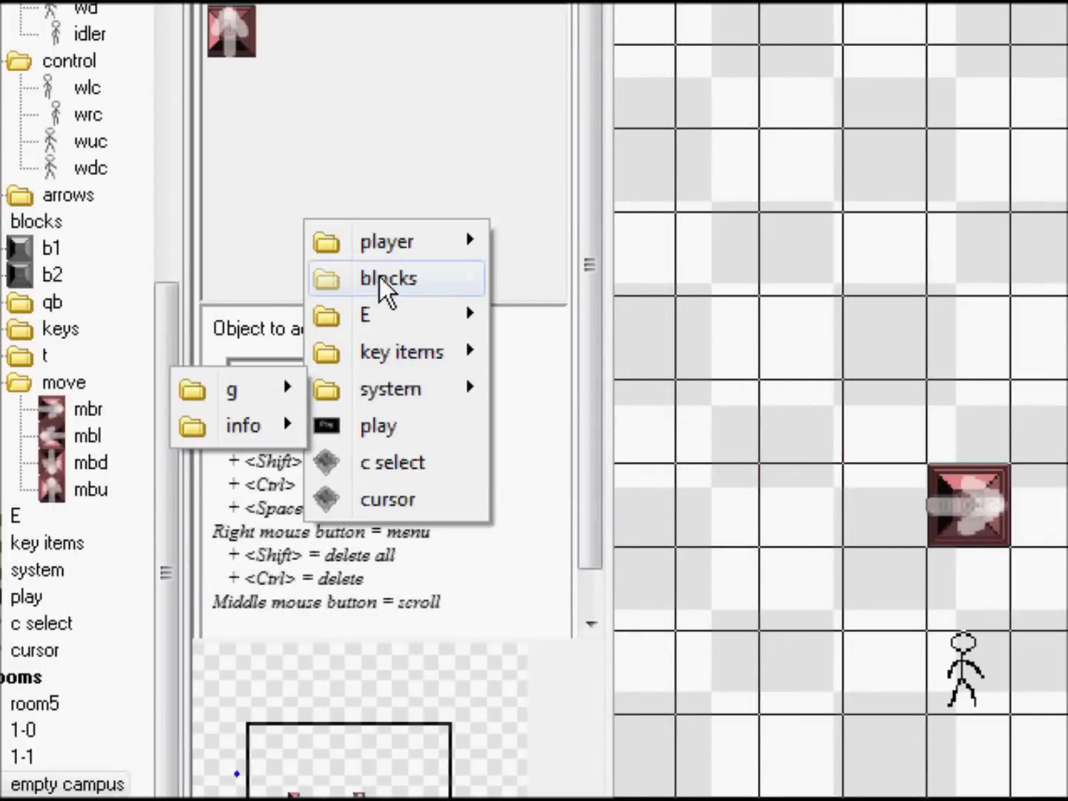
mouse_move(379, 277)
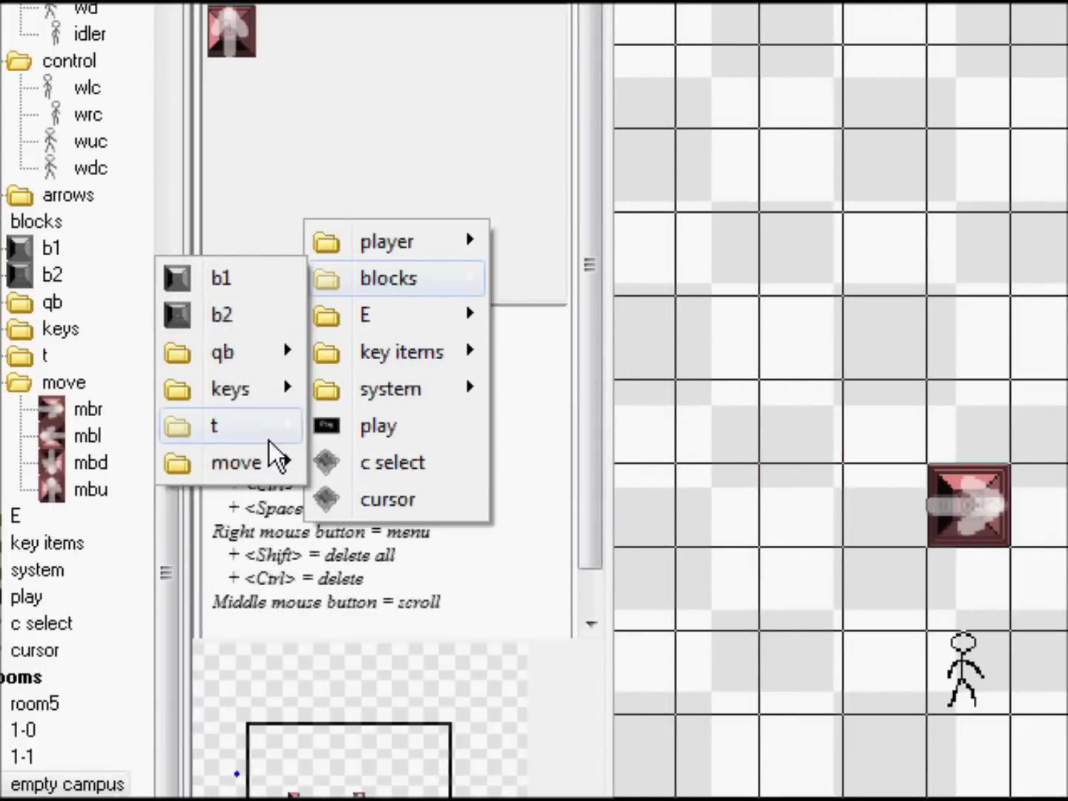
mouse_move(257, 469)
click(222, 498)
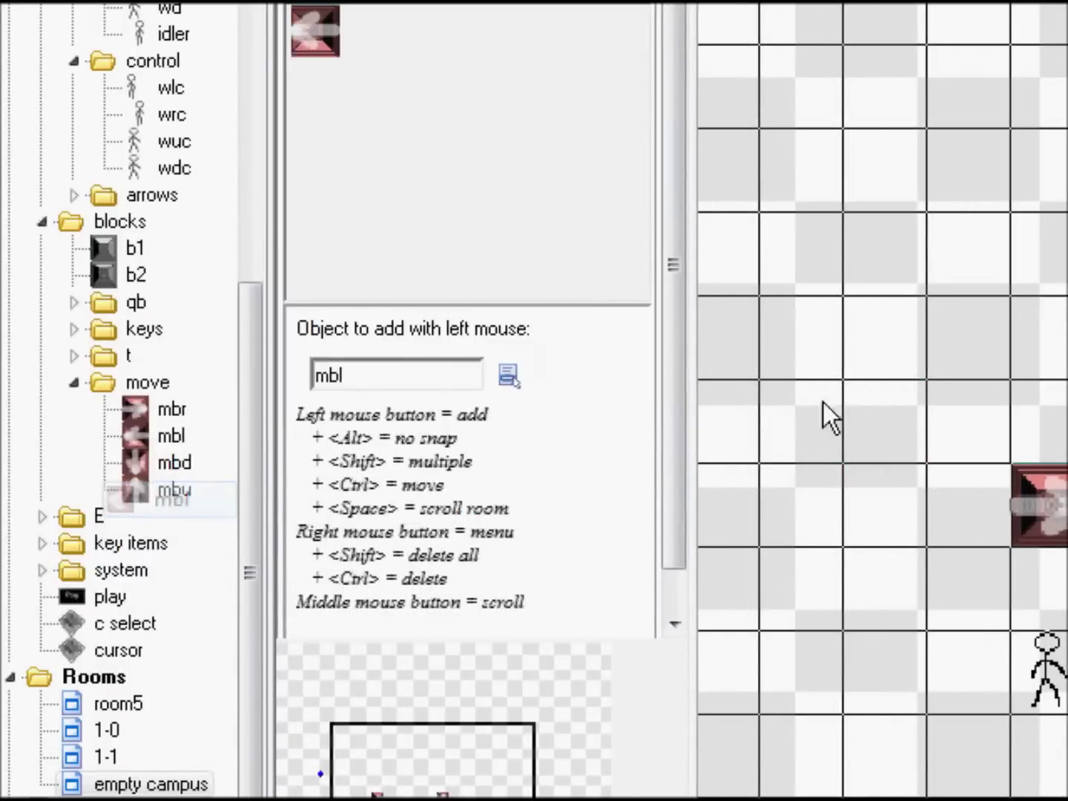
click(781, 249)
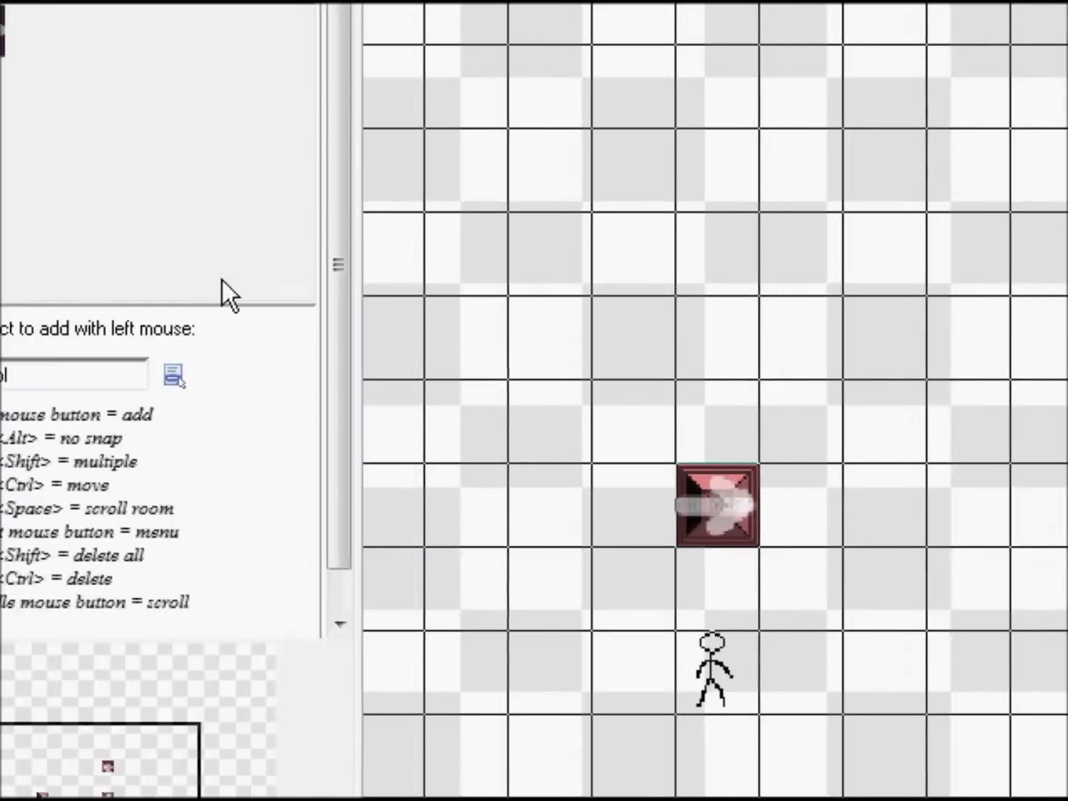
Place a second mbu block three cells above the mbr block, in the player's column
right_click(296, 280)
mouse_move(370, 340)
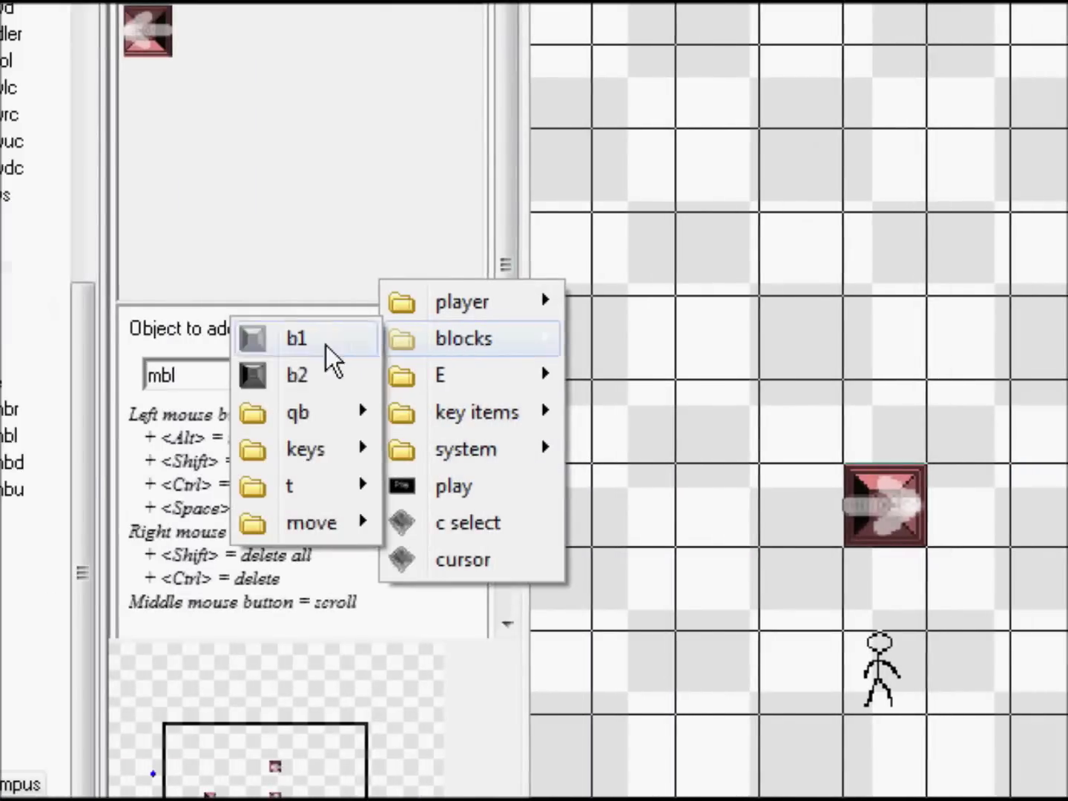
mouse_move(319, 527)
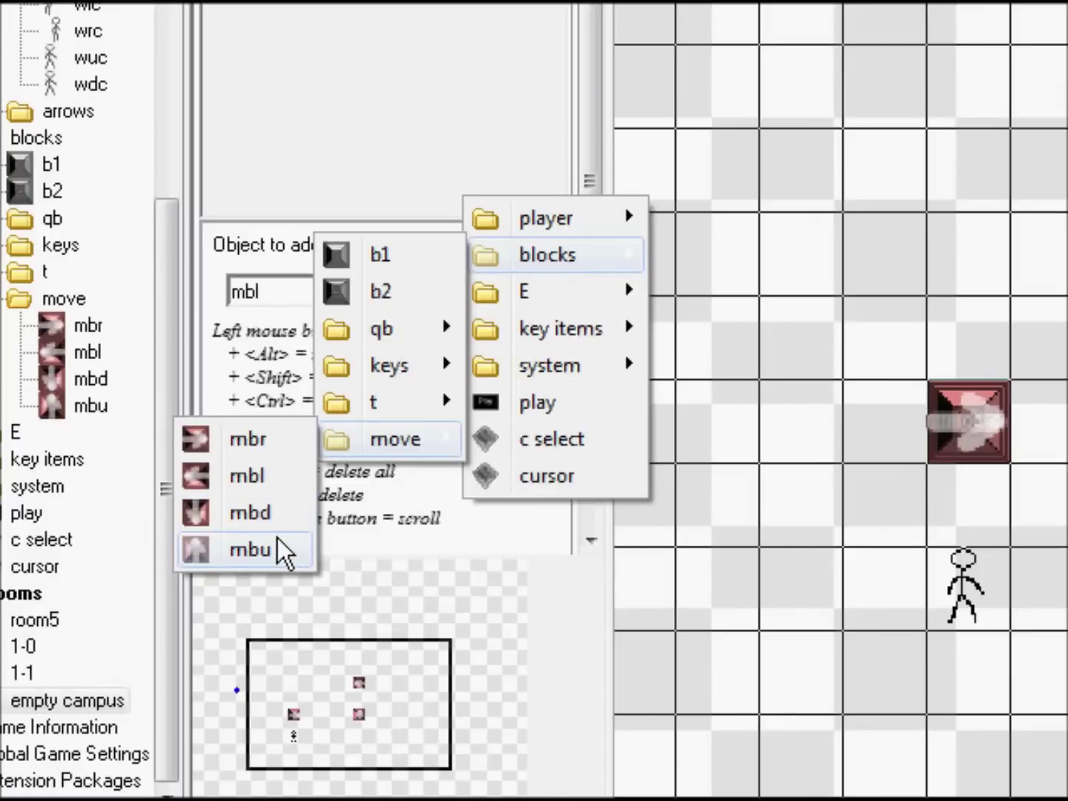
click(280, 549)
click(942, 174)
Place a second mbr block in the player's column, three cells above the mbu block there
right_click(408, 120)
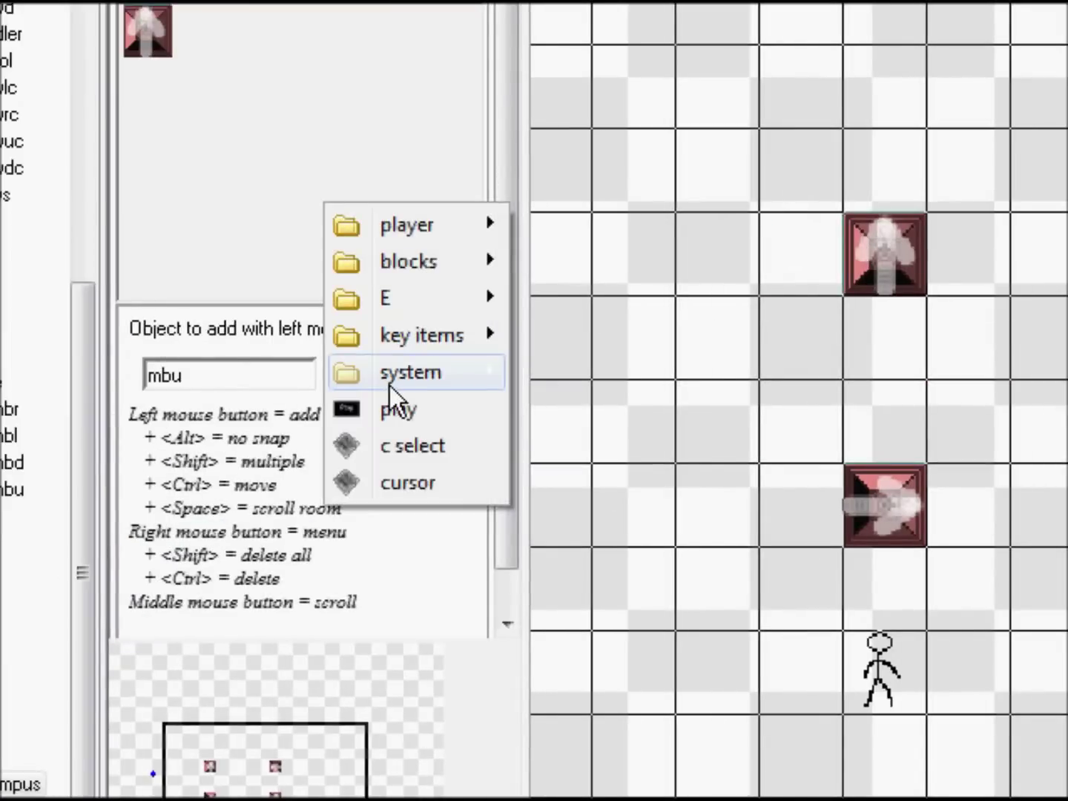
mouse_move(403, 265)
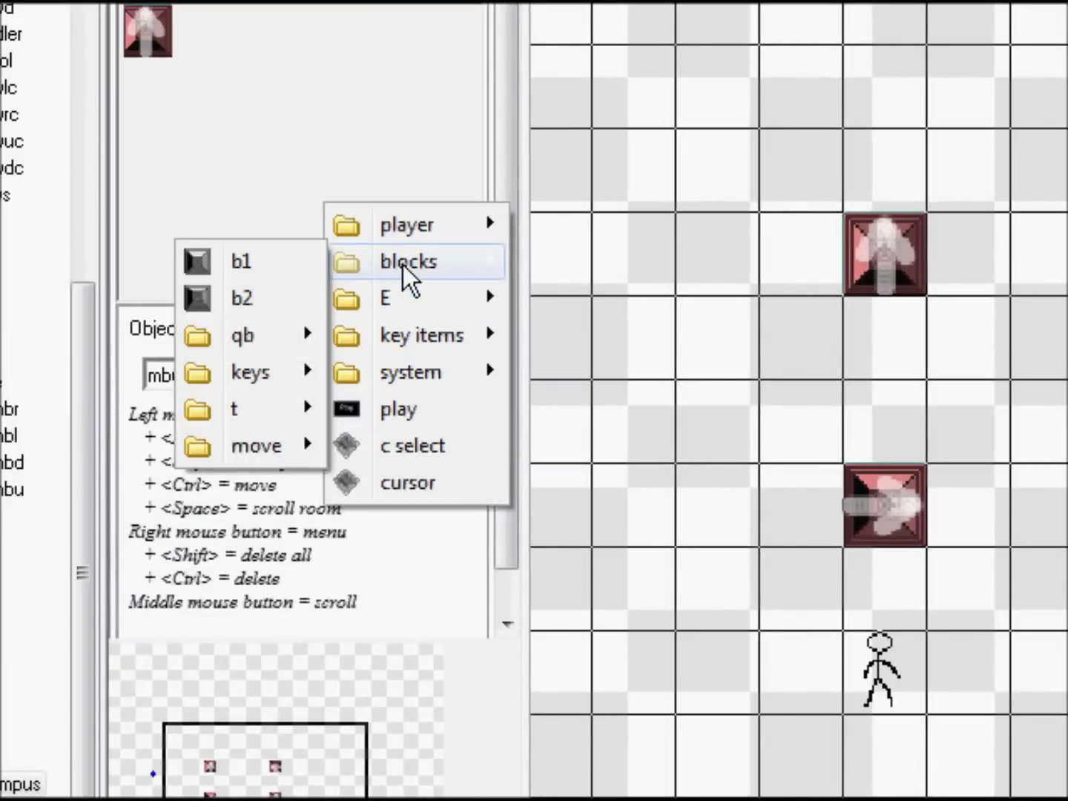
mouse_move(281, 445)
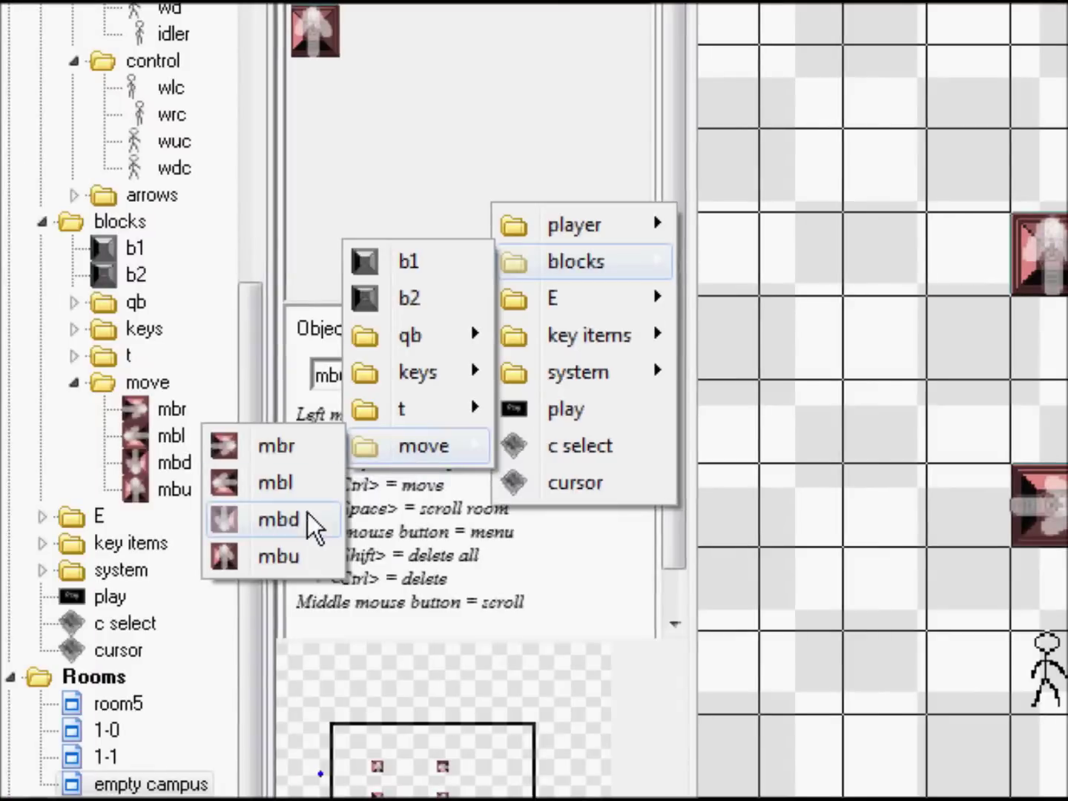
click(311, 448)
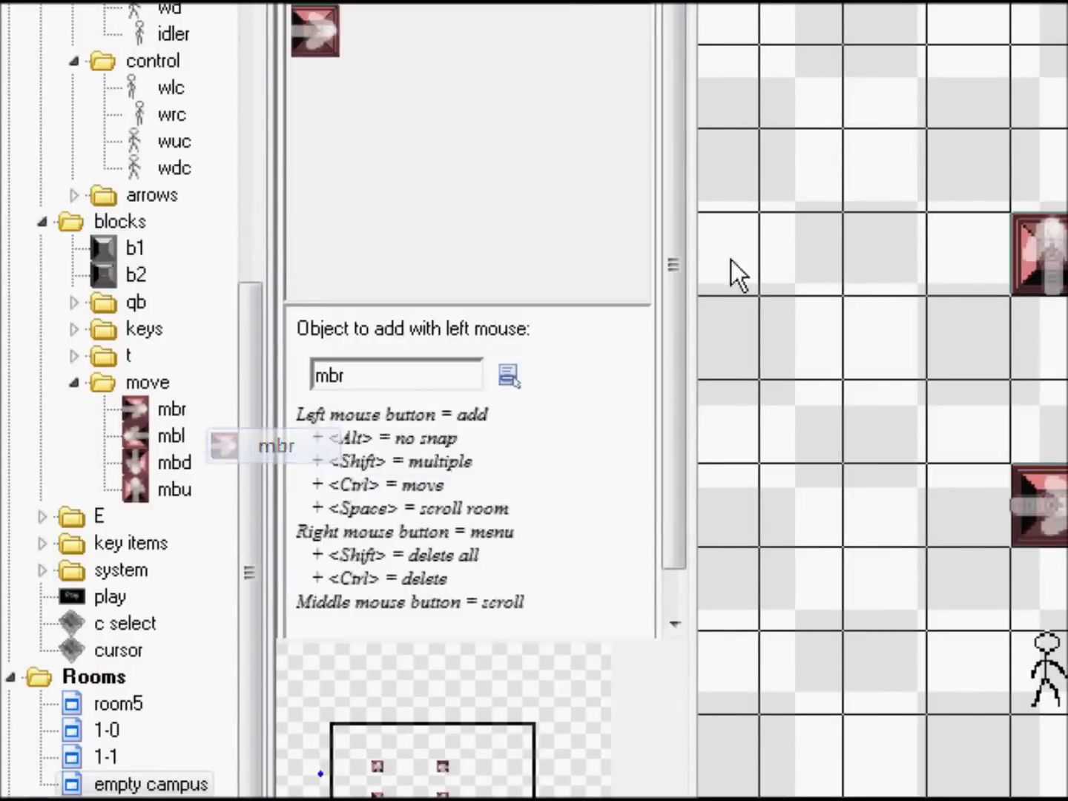
click(1055, 10)
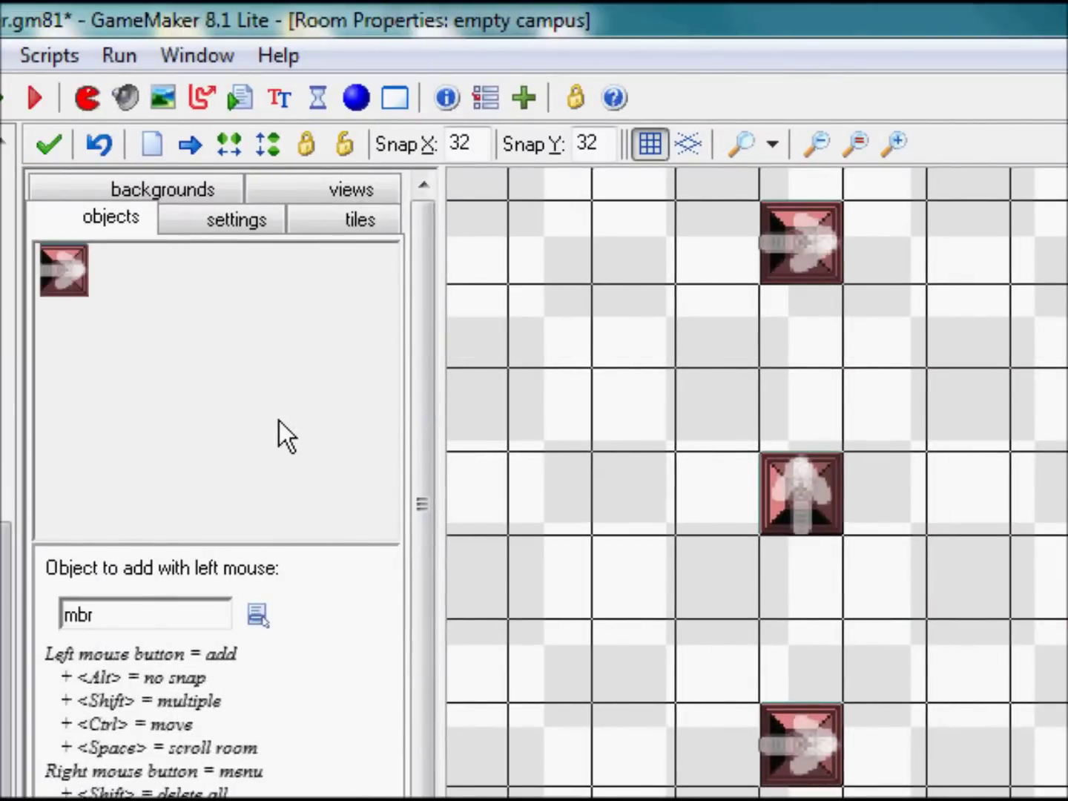
Place three b1 blocks in a vertical column to the right of the moving blocks
click(278, 421)
mouse_move(298, 482)
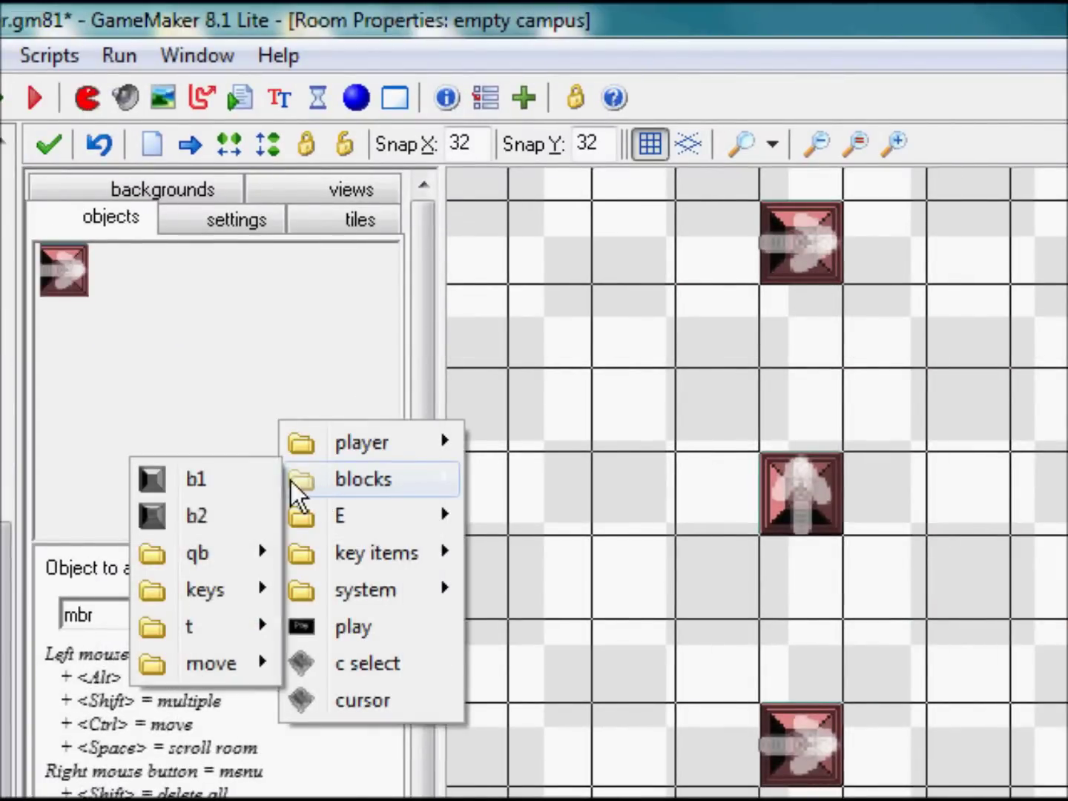
mouse_move(216, 667)
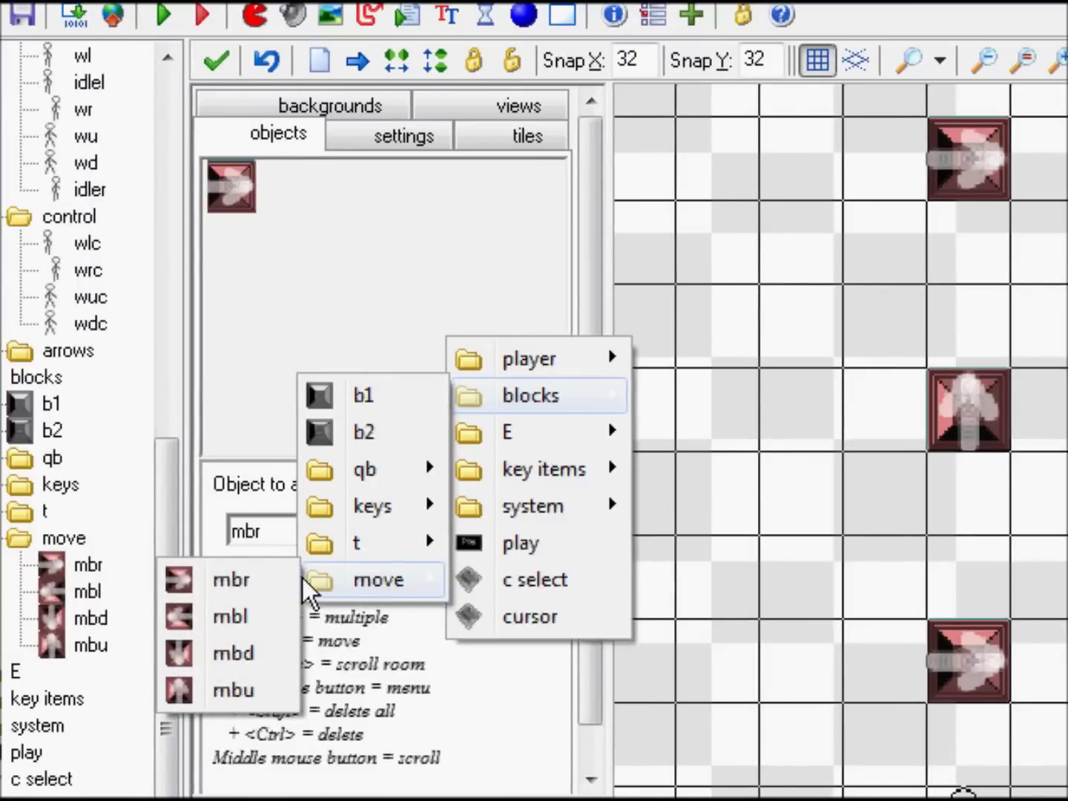
click(416, 403)
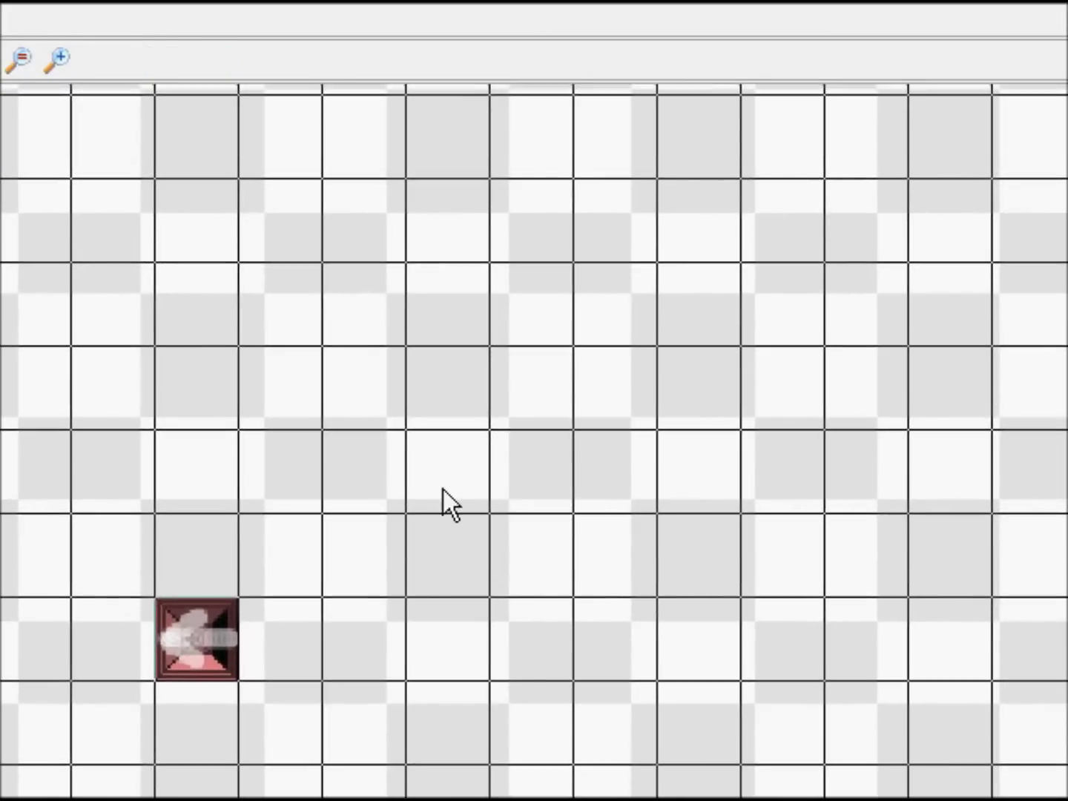
click(443, 486)
click(445, 348)
click(449, 304)
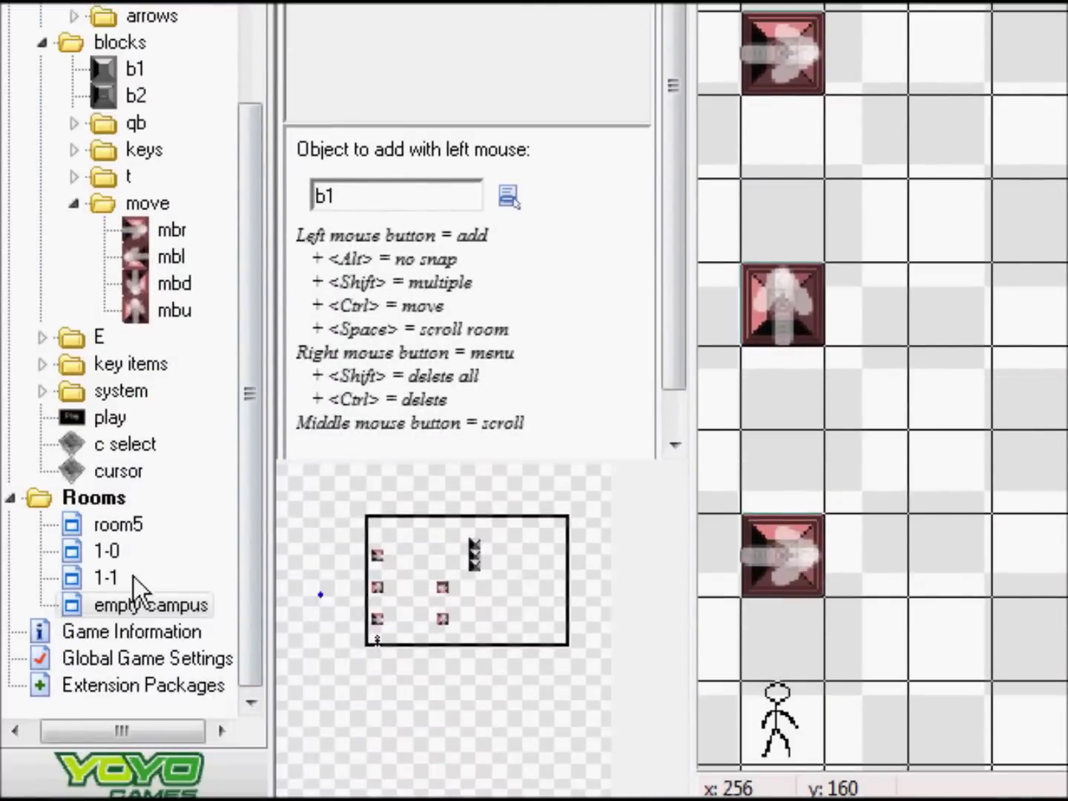
Move the empty campus room to the first place in the room order and test-run the game
drag(134, 577, 132, 523)
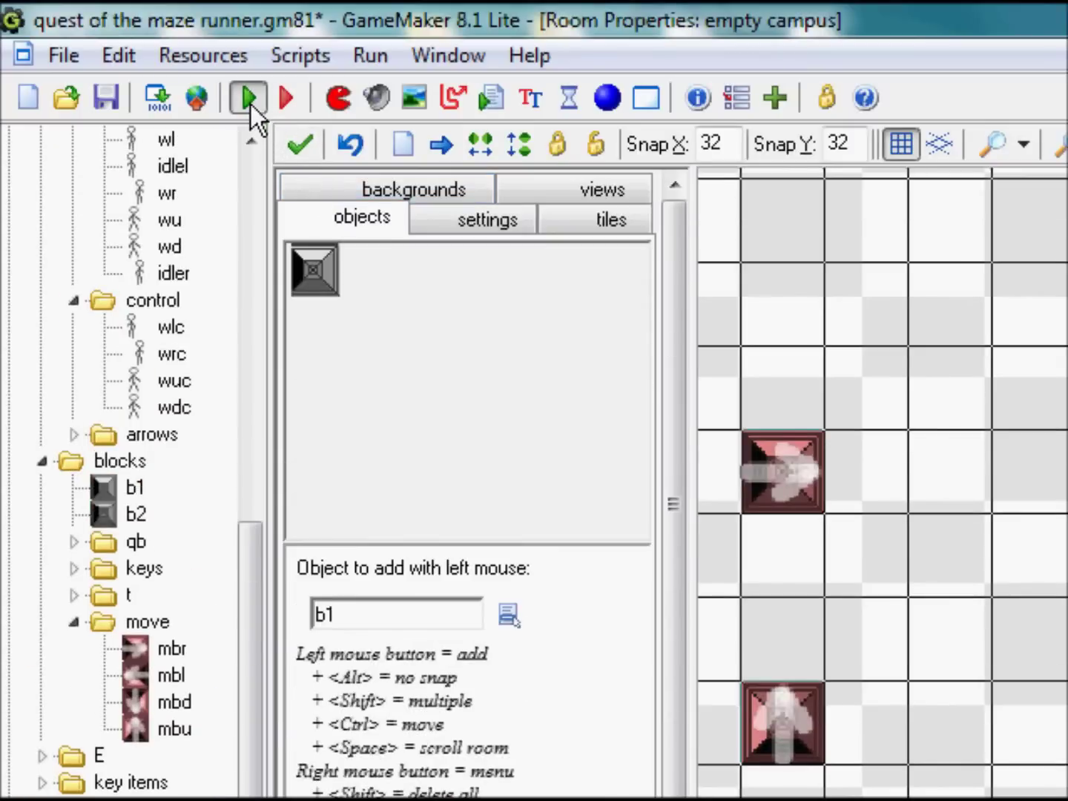
click(250, 104)
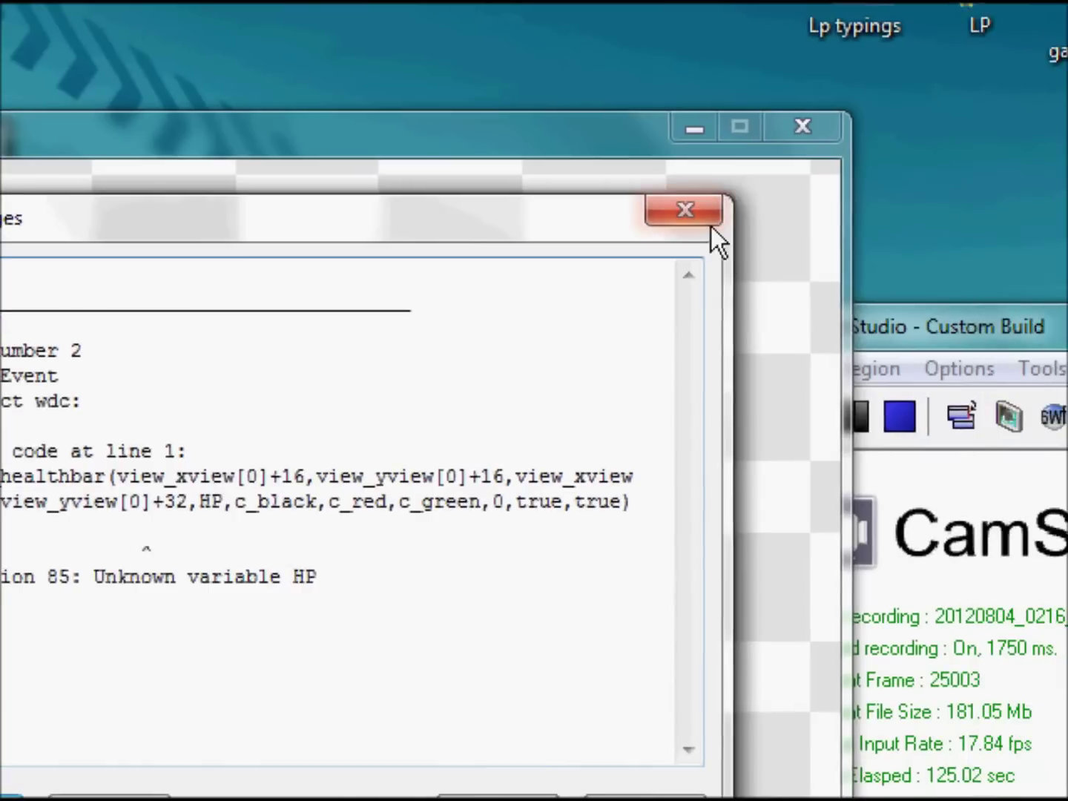
click(710, 223)
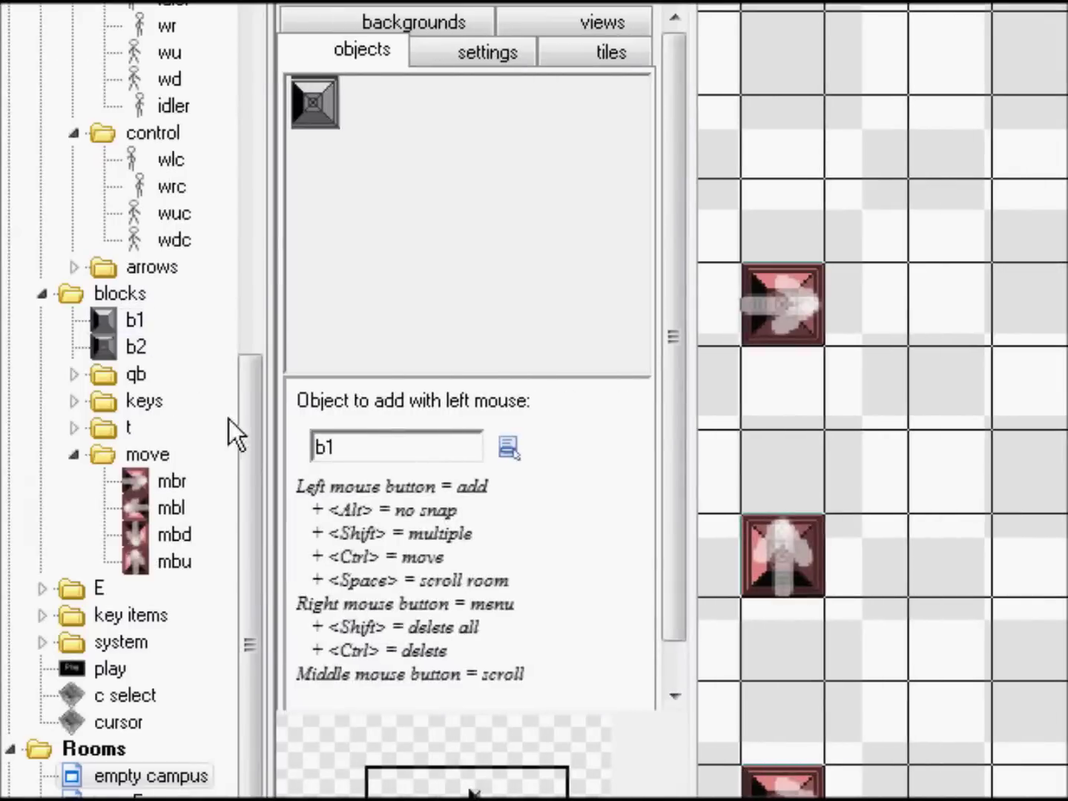
Open room 1-0 and inspect the properties of the GC object placed in it
scroll(248, 405, up, 1)
scroll(247, 406, down, 1)
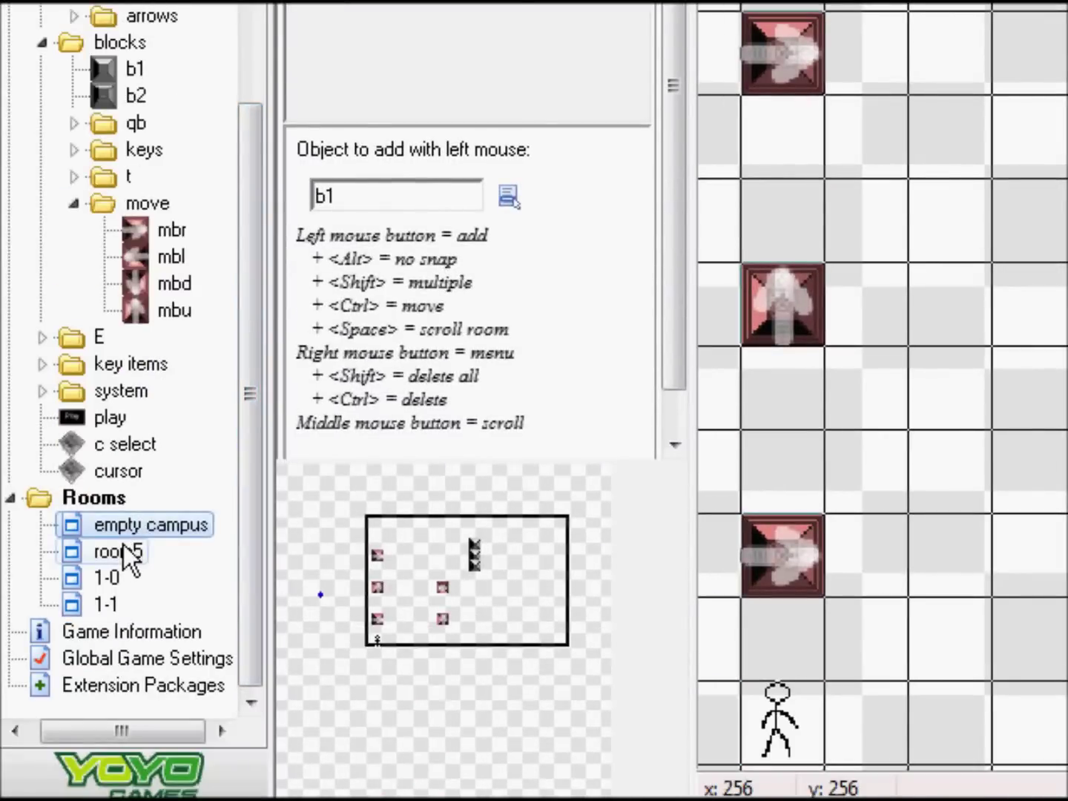
double_click(123, 550)
double_click(124, 575)
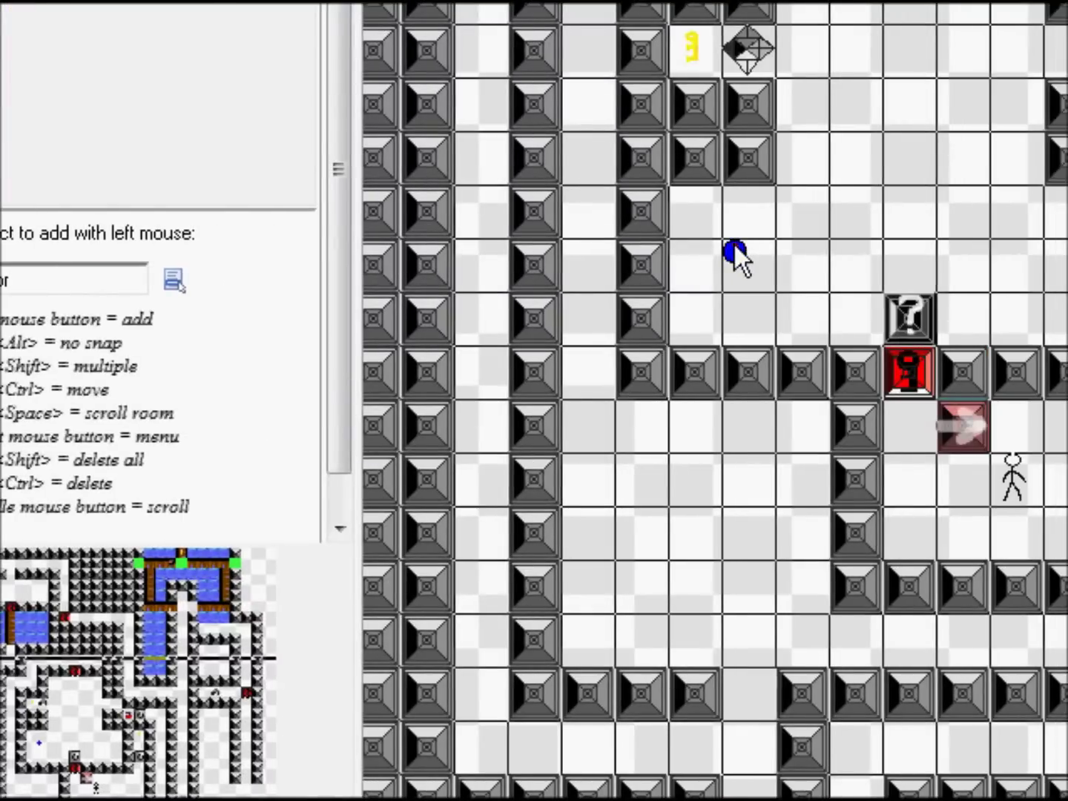
right_click(1066, 169)
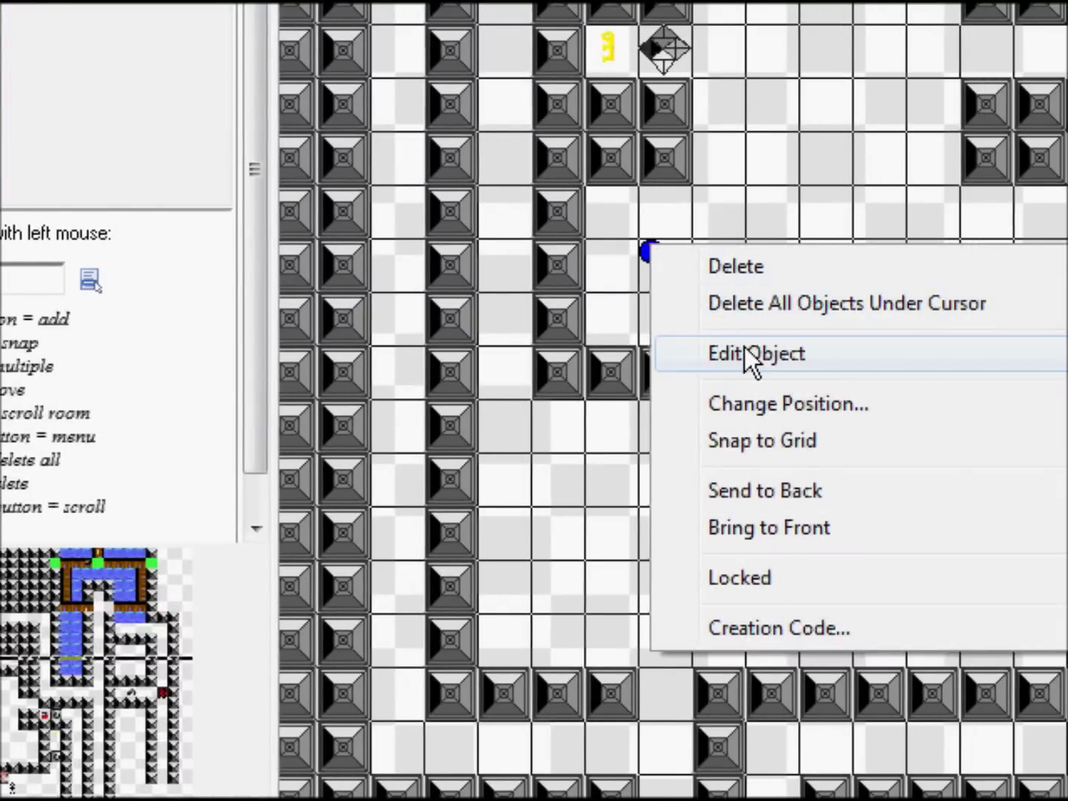
click(744, 347)
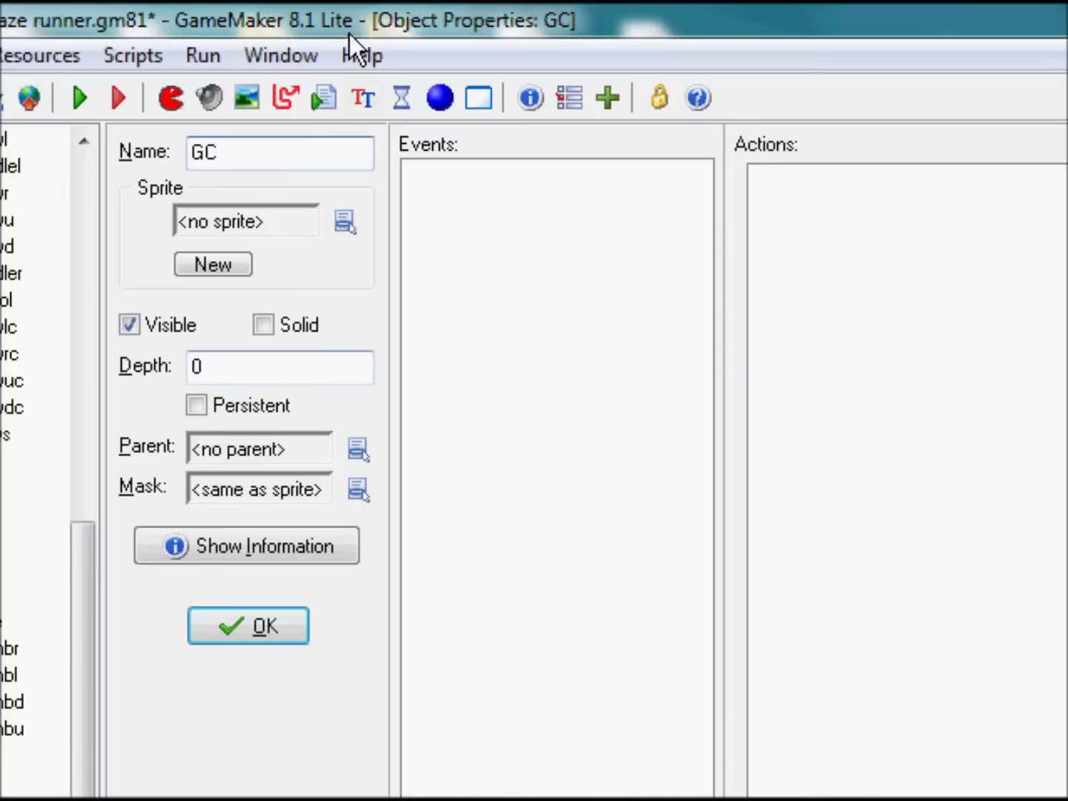
click(271, 630)
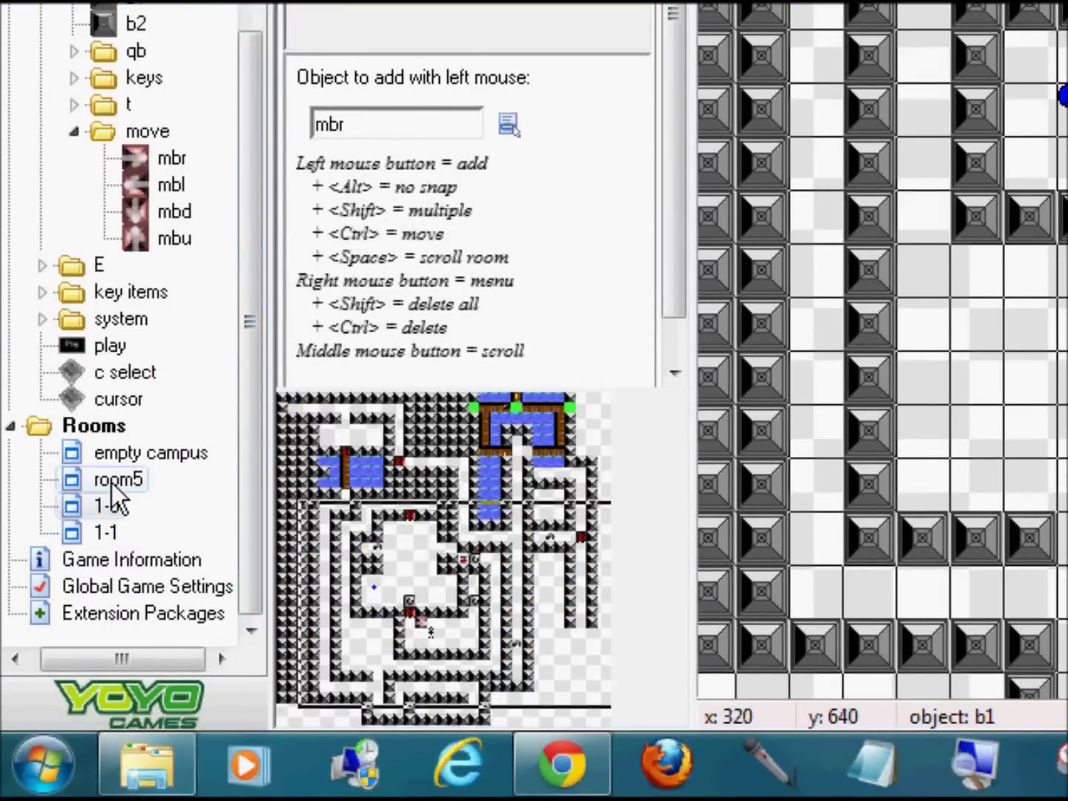
Open the empty campus room and inspect the GC object placed in it and the room's settings
double_click(111, 482)
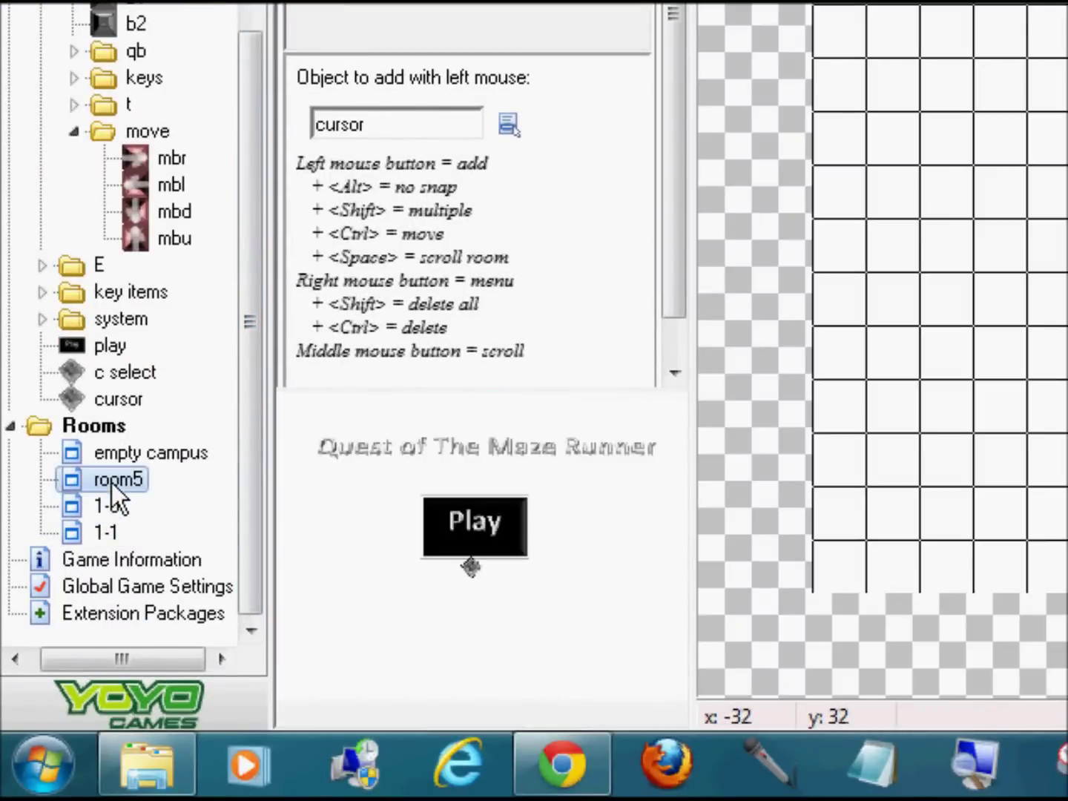
double_click(134, 458)
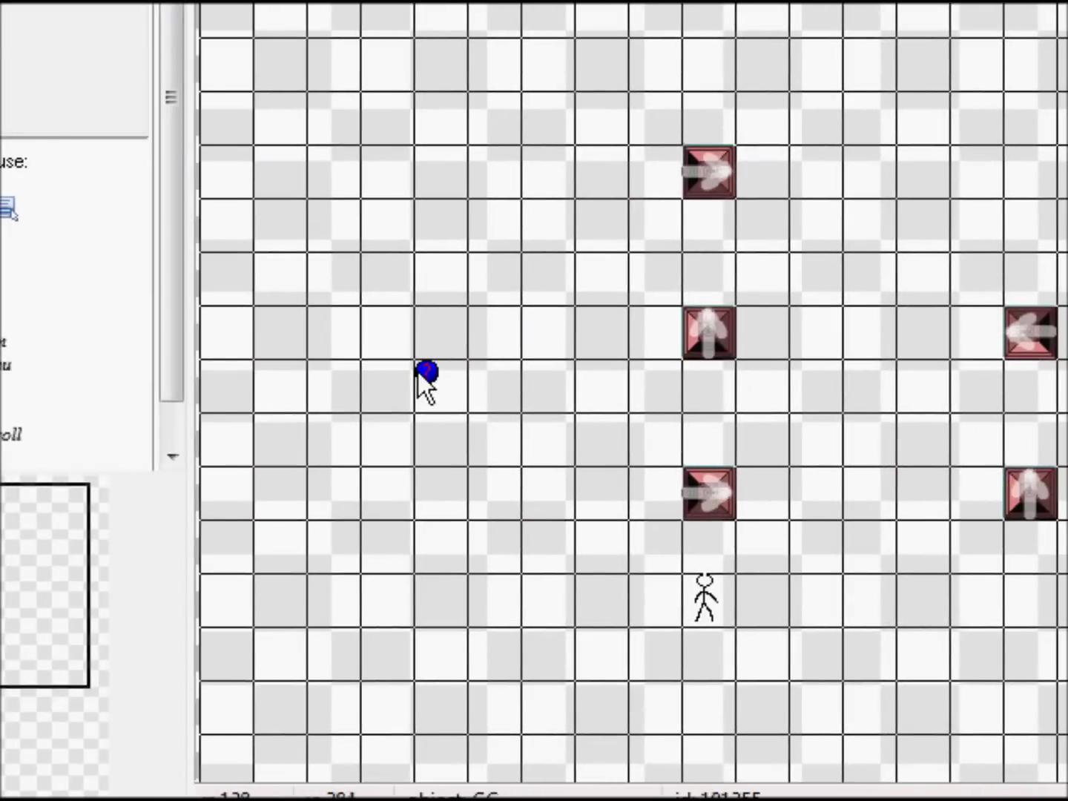
right_click(424, 372)
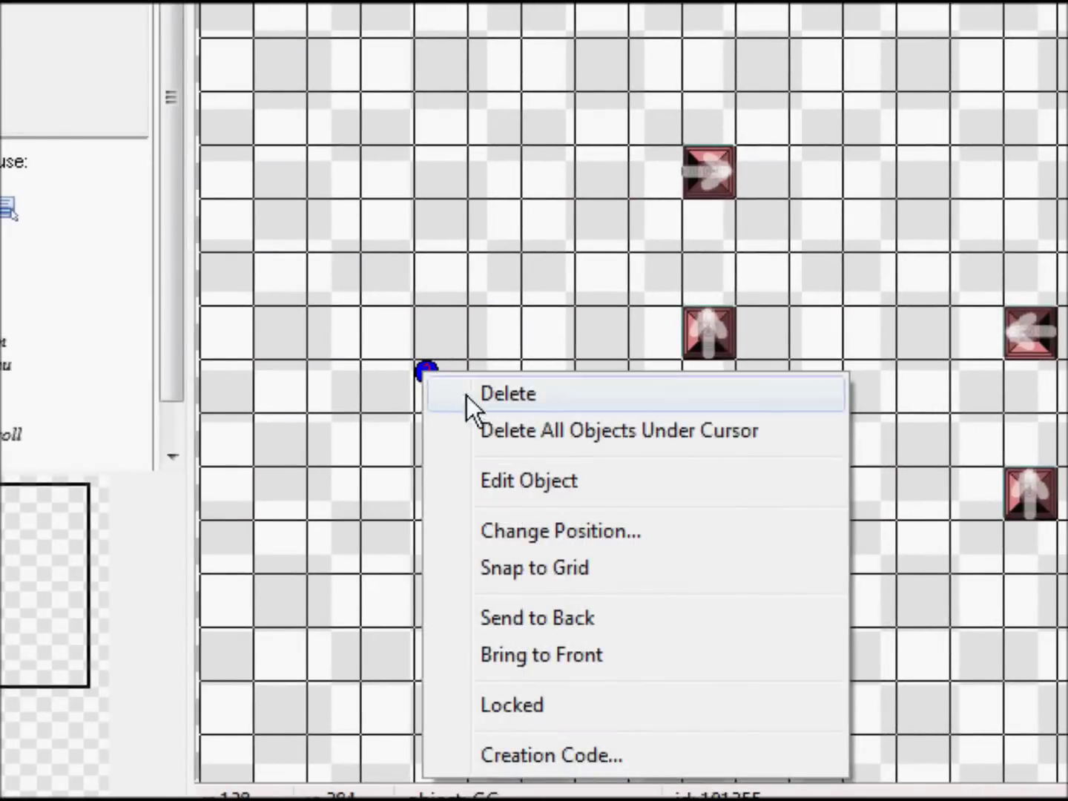
click(482, 478)
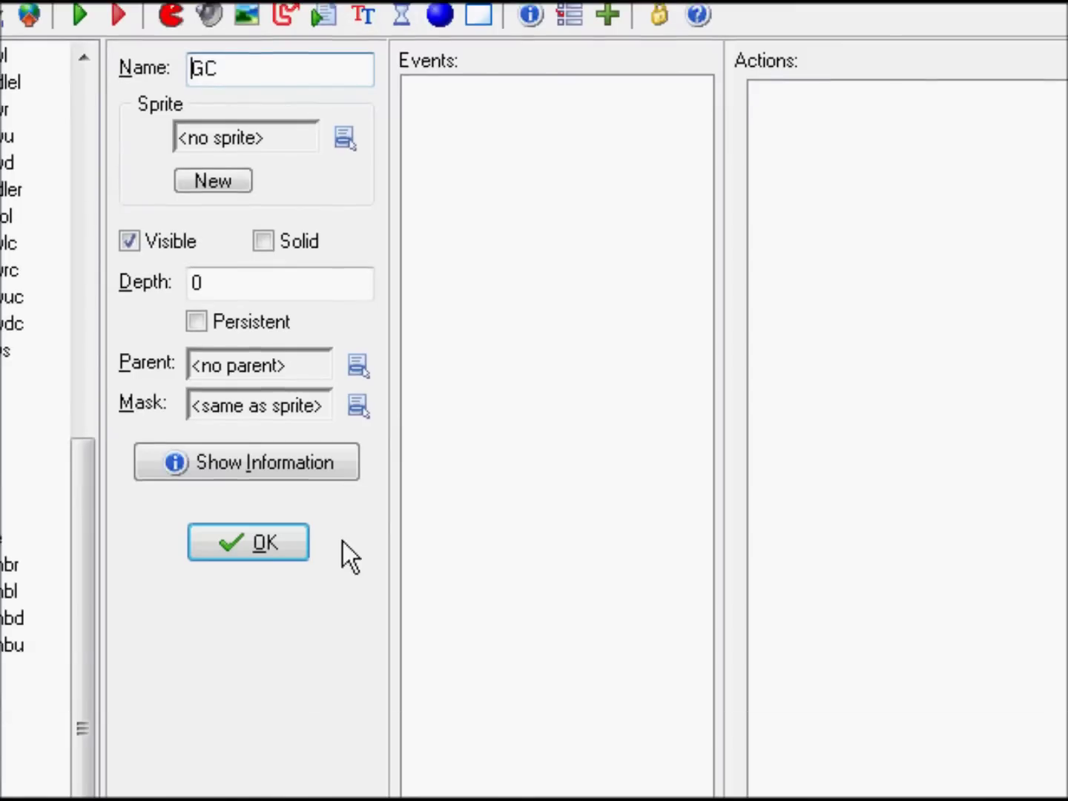
click(290, 538)
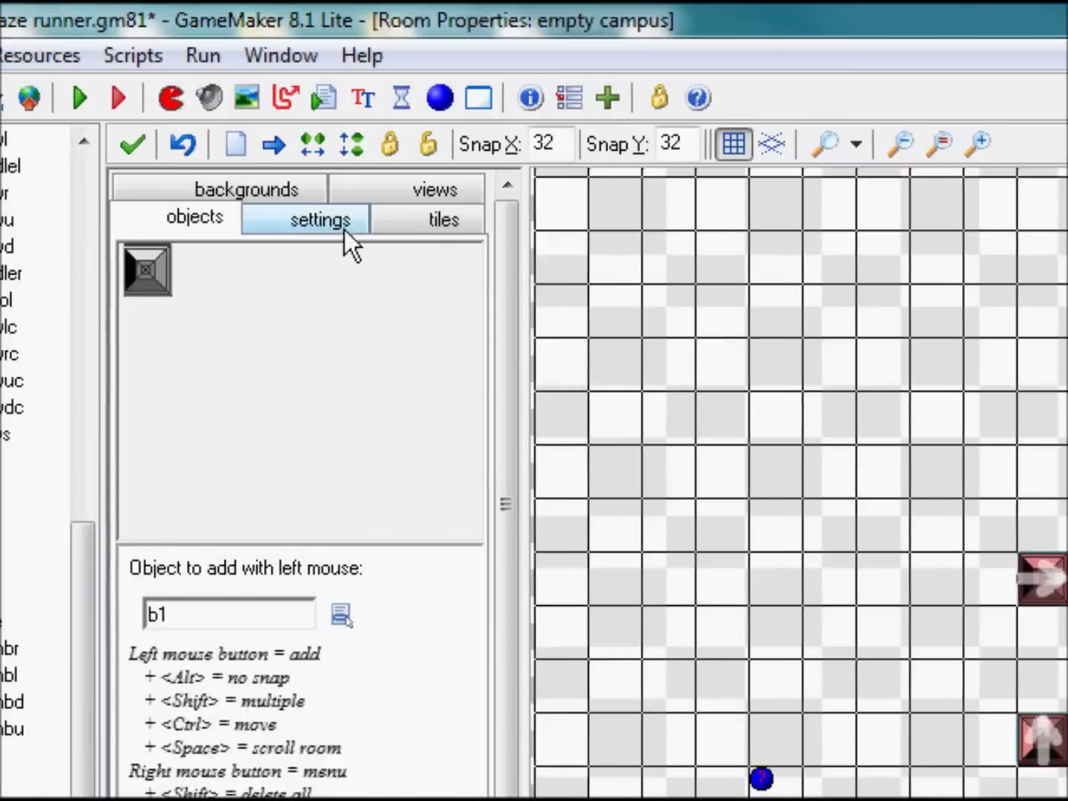
click(342, 230)
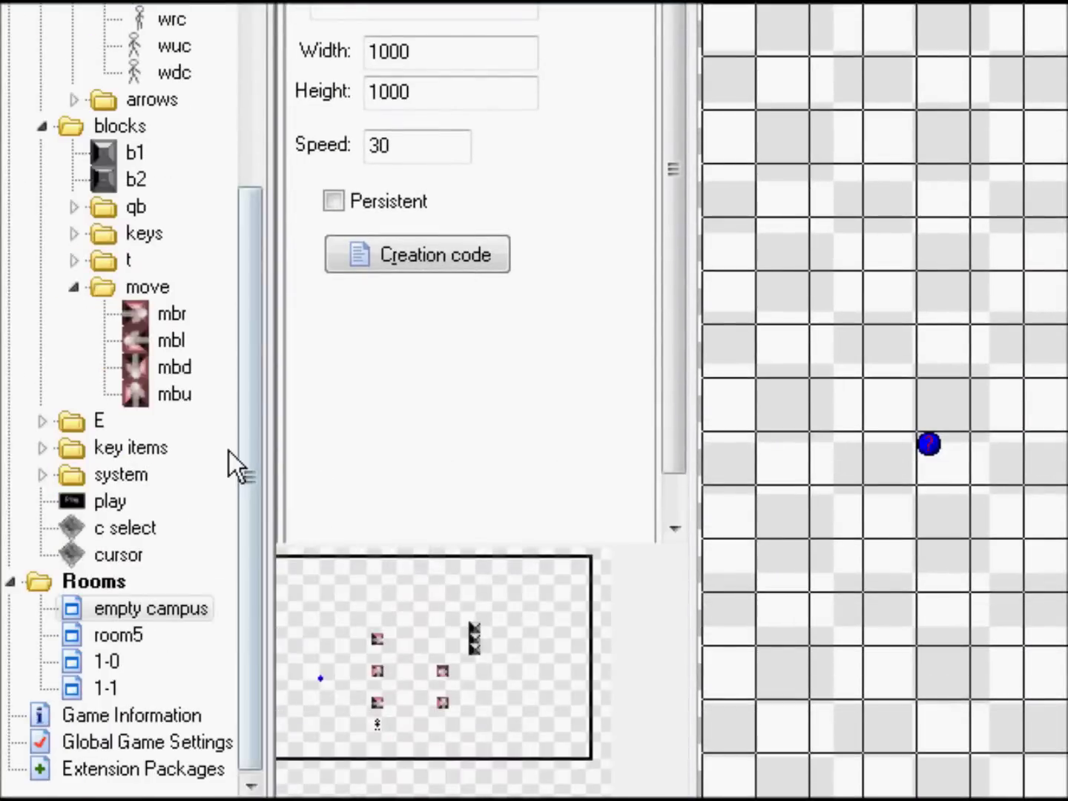
Open room 1-1 and inspect the properties of the GC object placed in it
drag(252, 453, 254, 405)
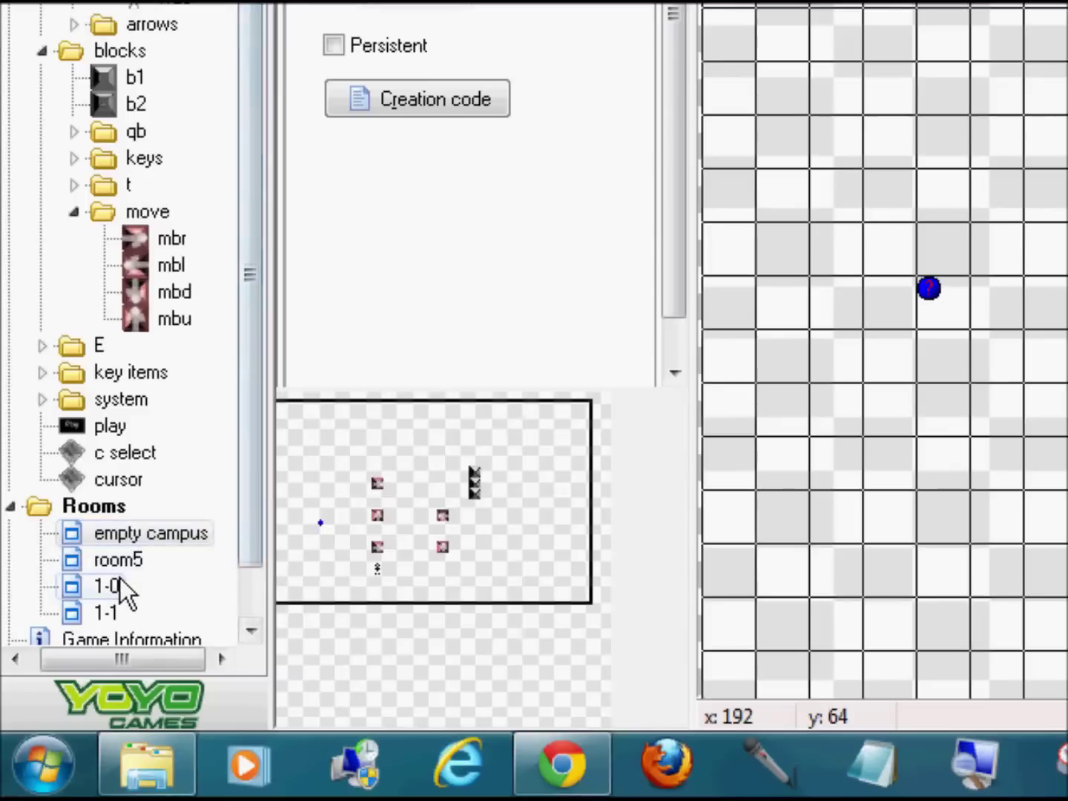
double_click(118, 733)
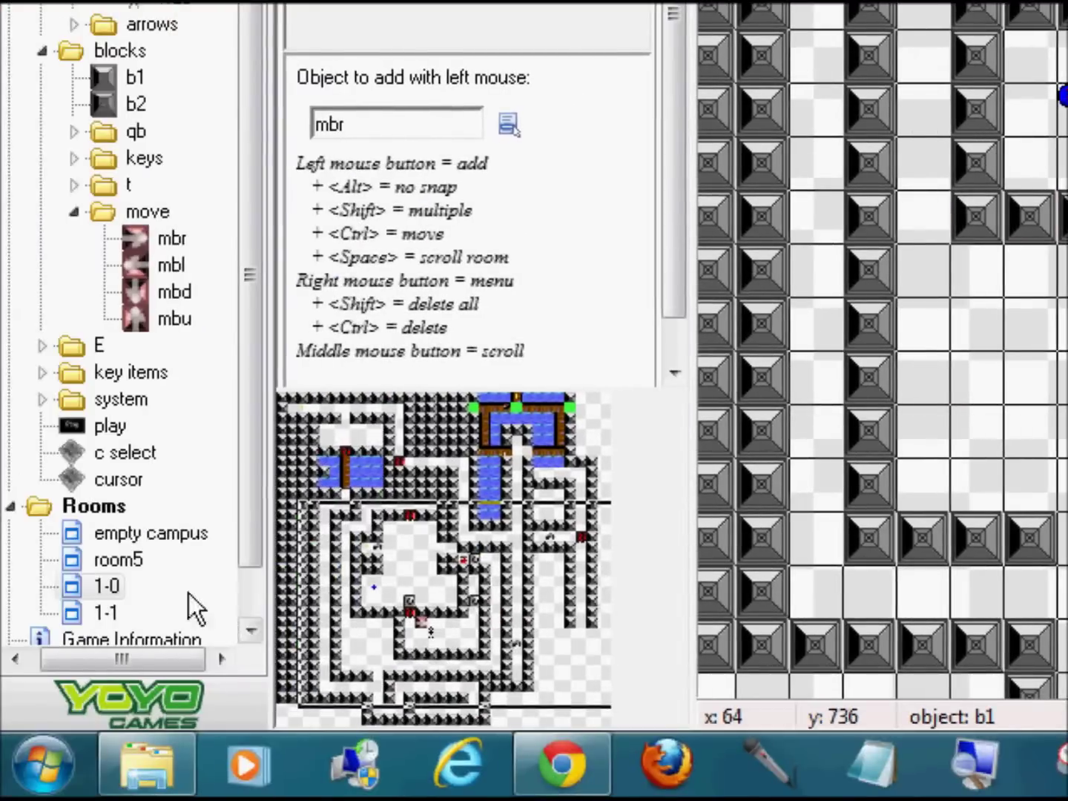
double_click(99, 610)
right_click(724, 315)
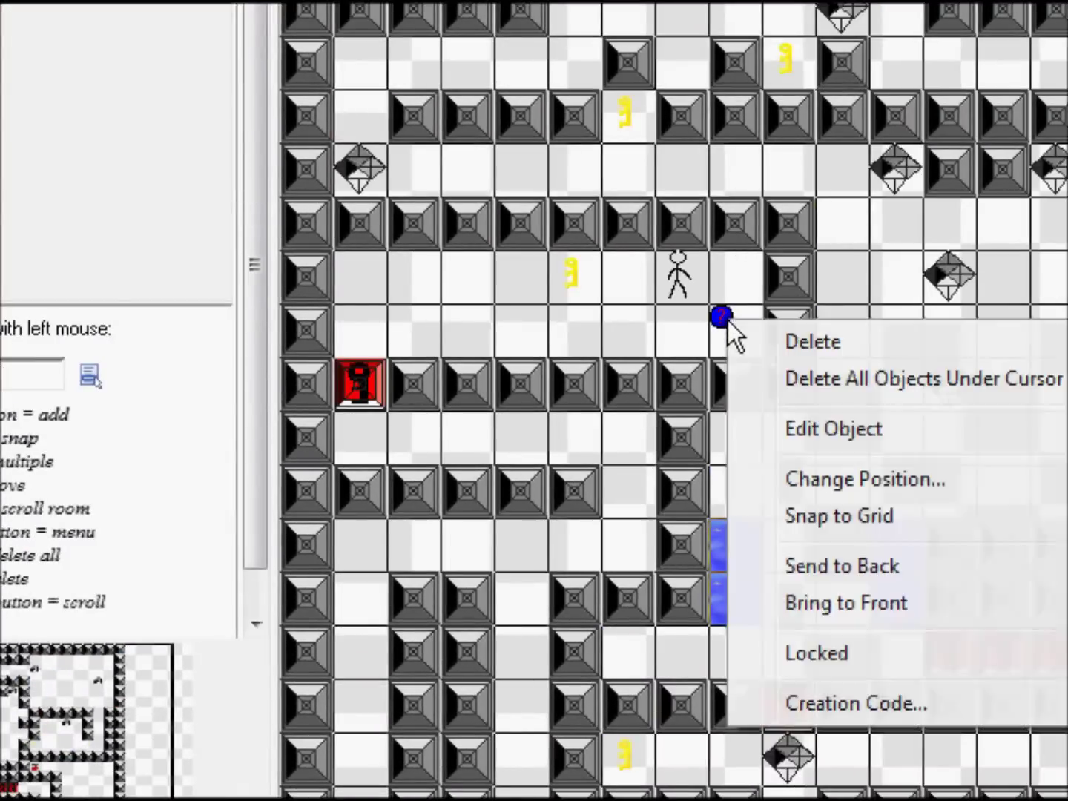
click(749, 429)
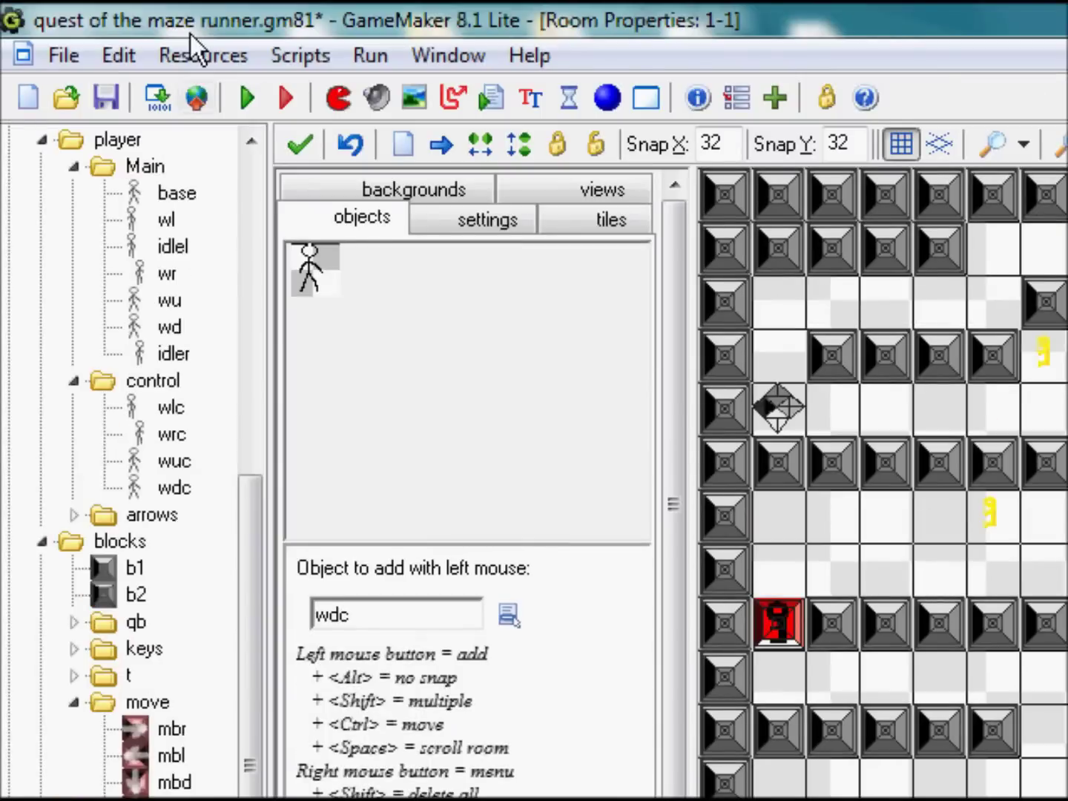
Test-run the game with the empty campus room first in the order, and abort the run
click(239, 100)
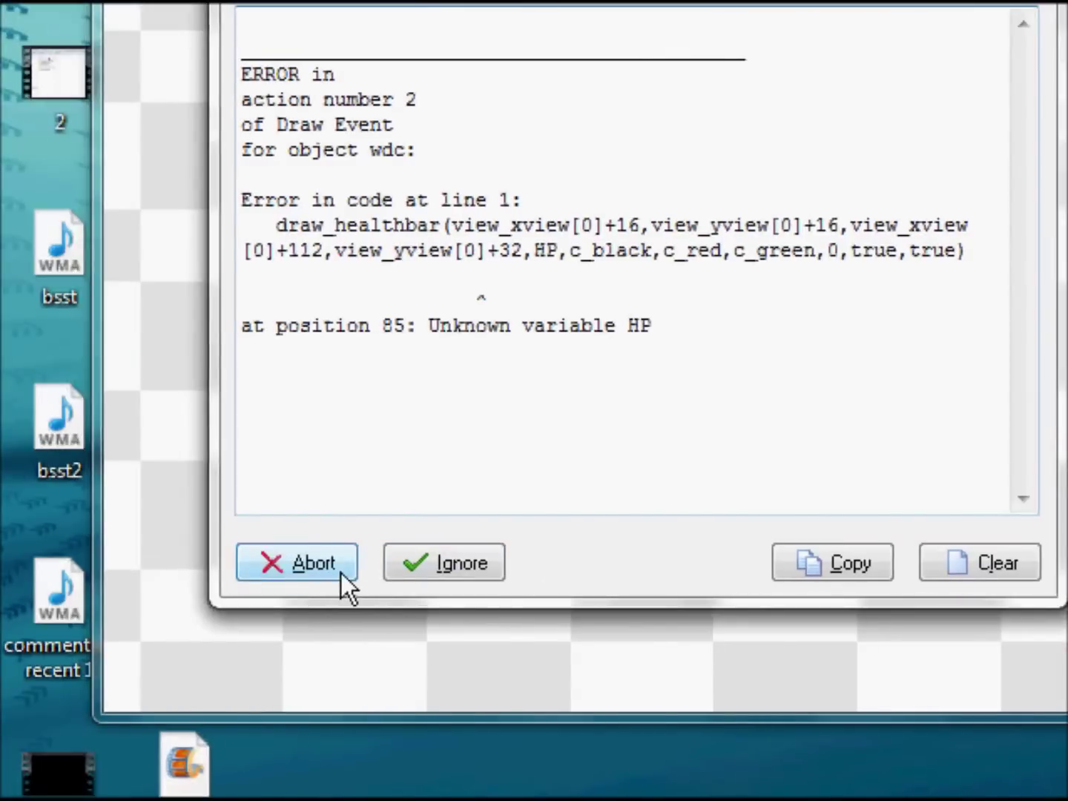
click(130, 646)
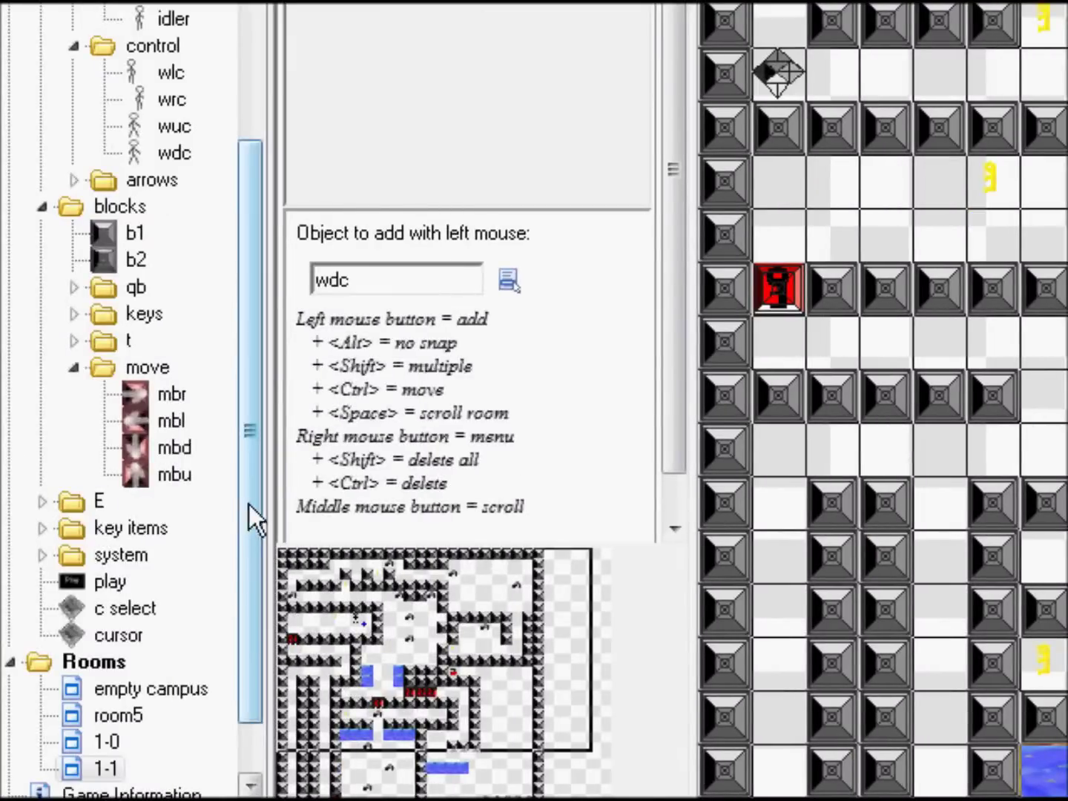
Open room 1-0 and move it to the first place in the room order
drag(249, 508, 248, 550)
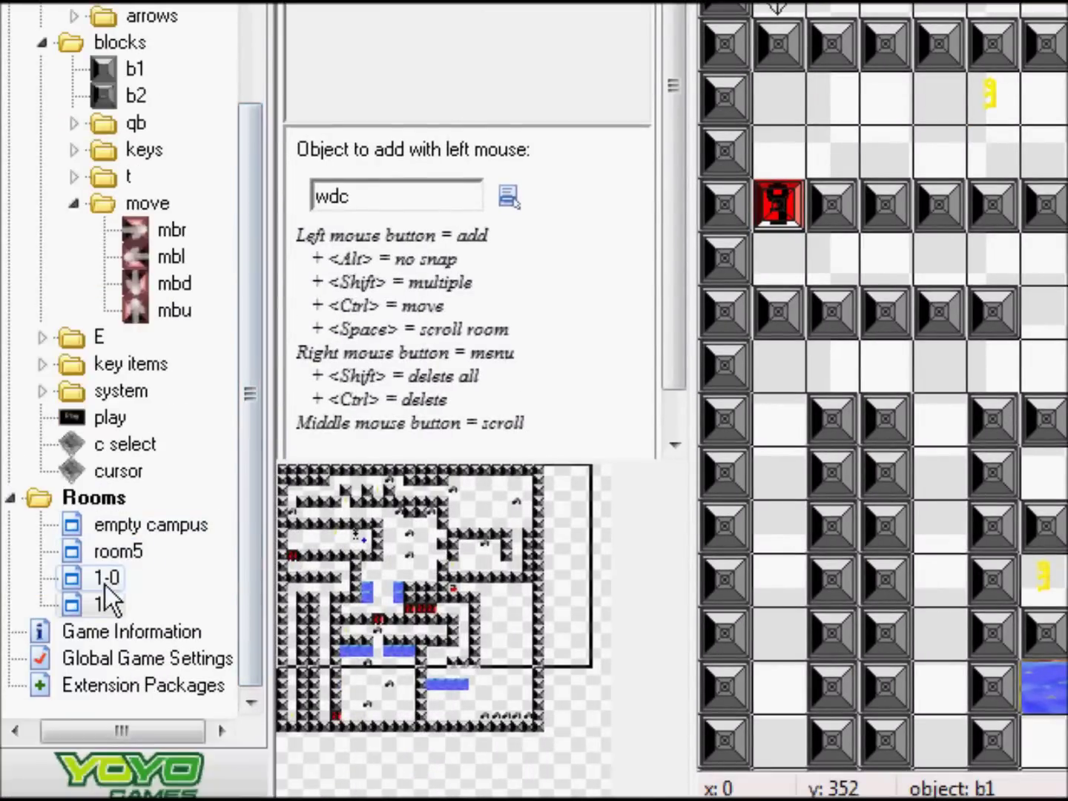
double_click(105, 664)
drag(104, 590, 108, 521)
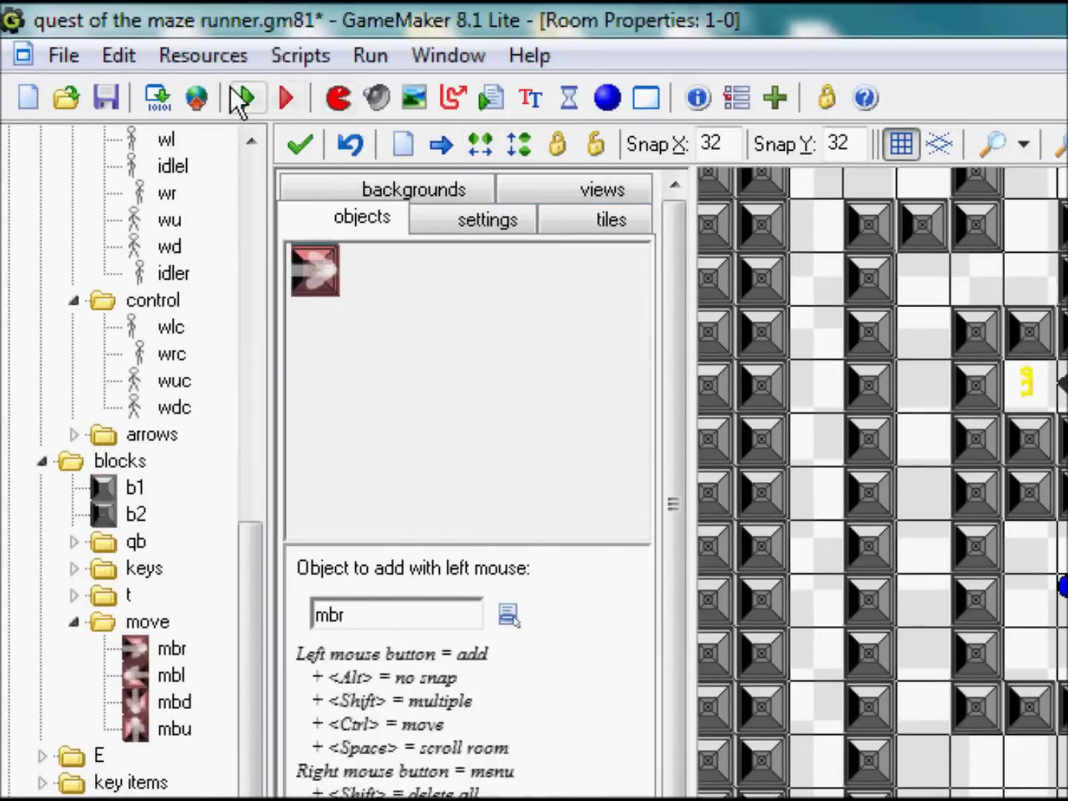
Run the game in room 1-0 and walk the player back and forth beneath the mbr block
click(242, 97)
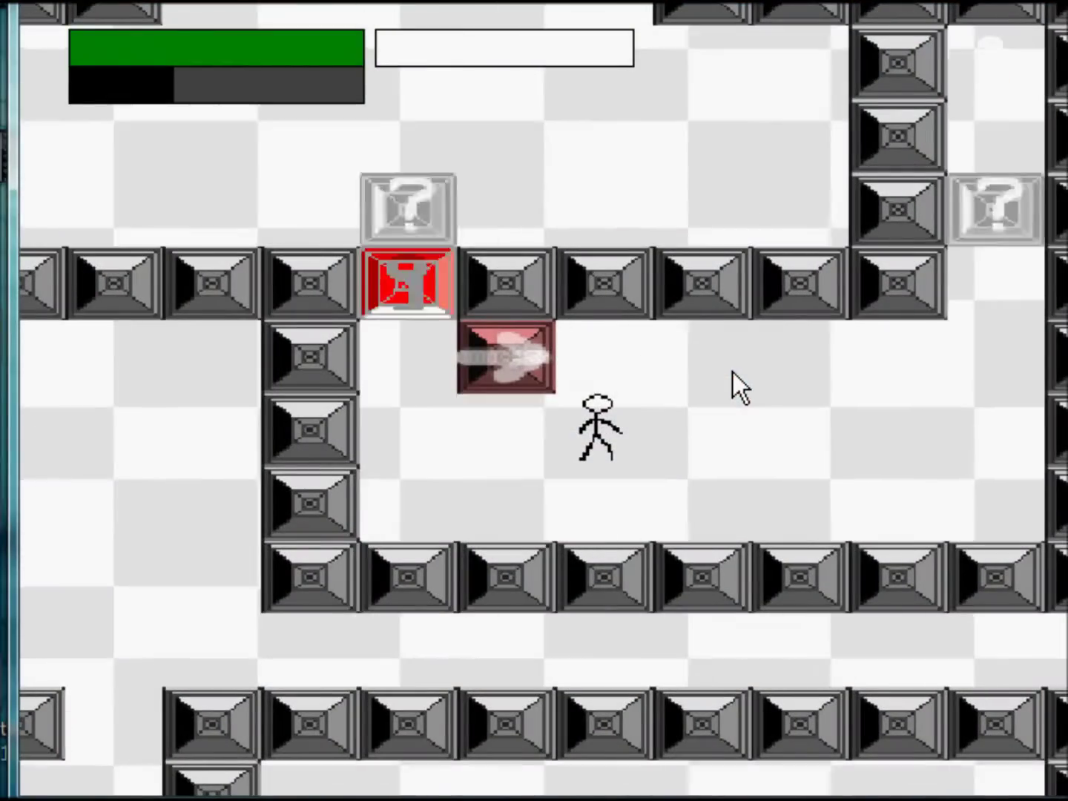
key(Right)
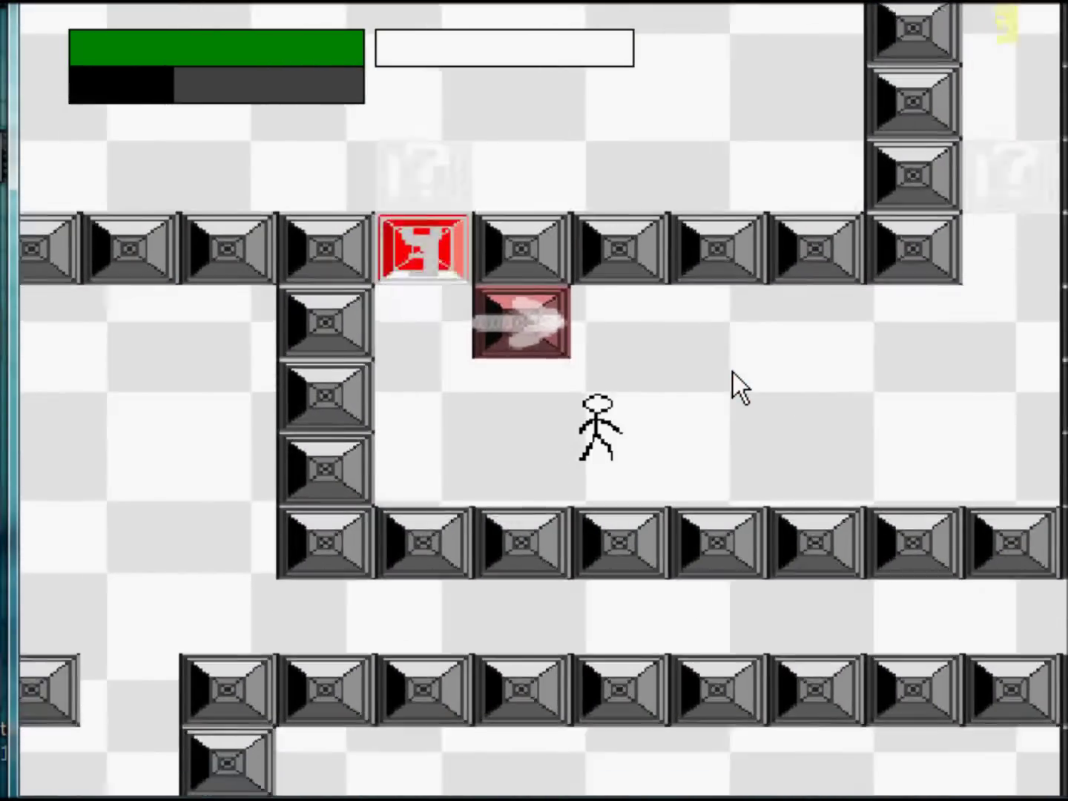
key(Right)
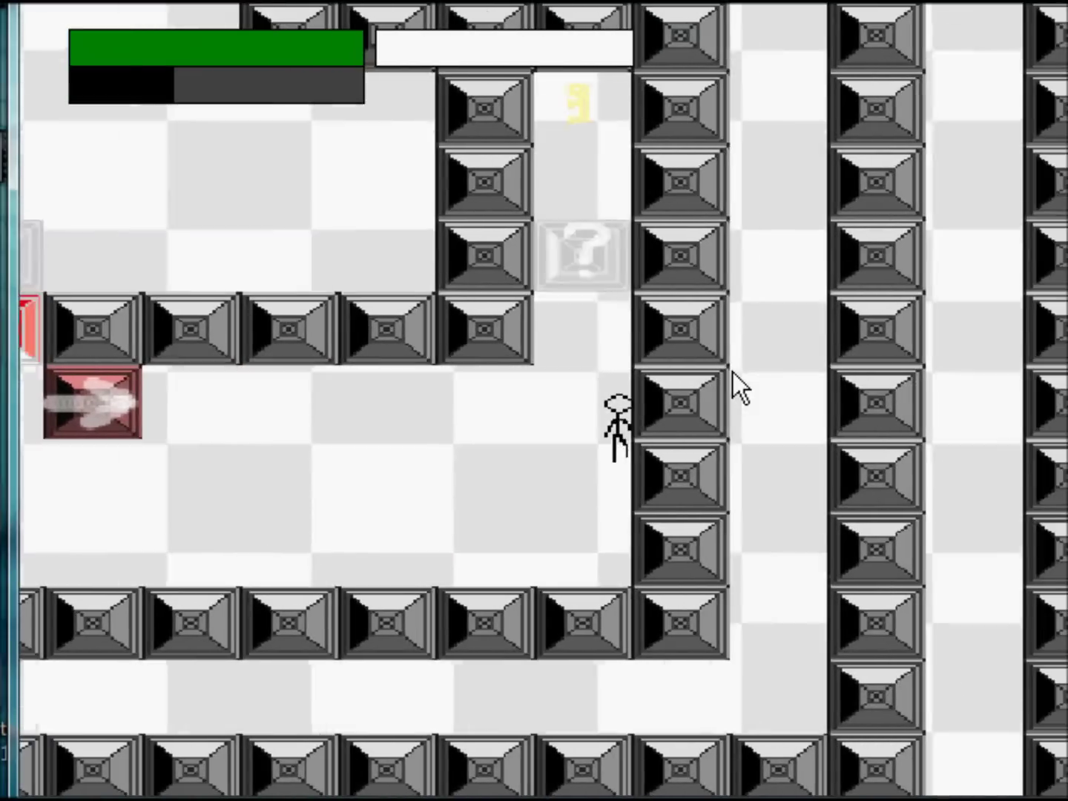
key(Left)
key(Left)
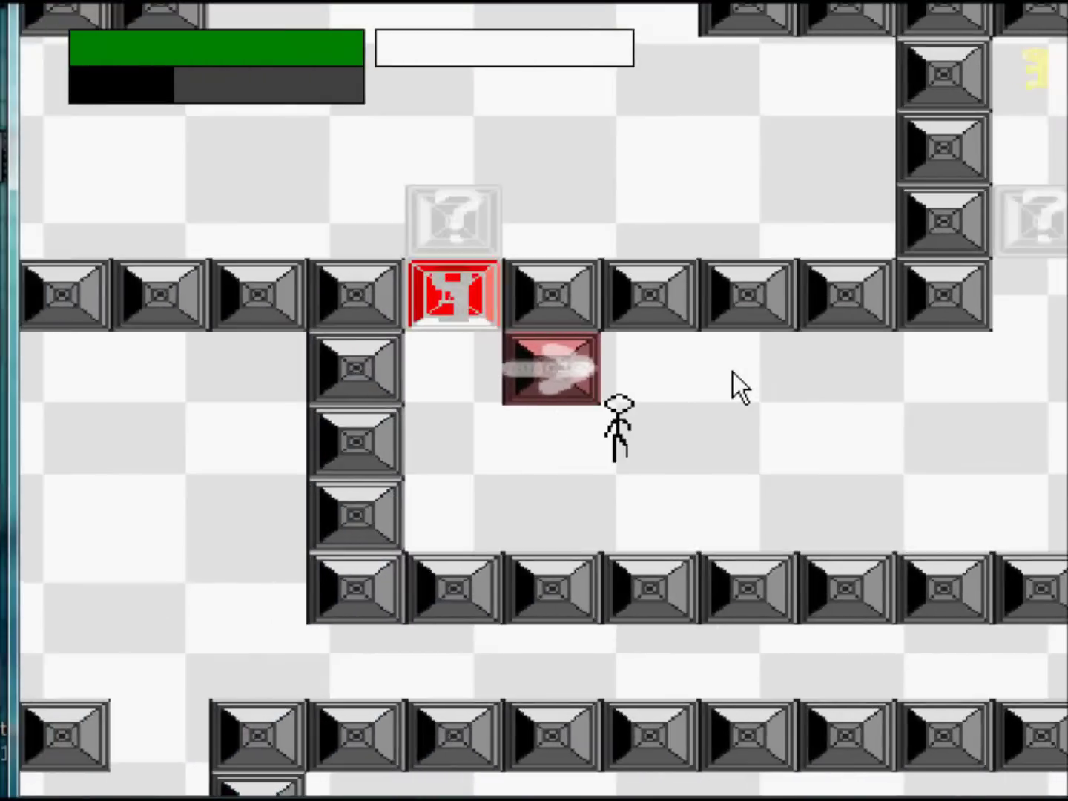
key(Right)
key(Left)
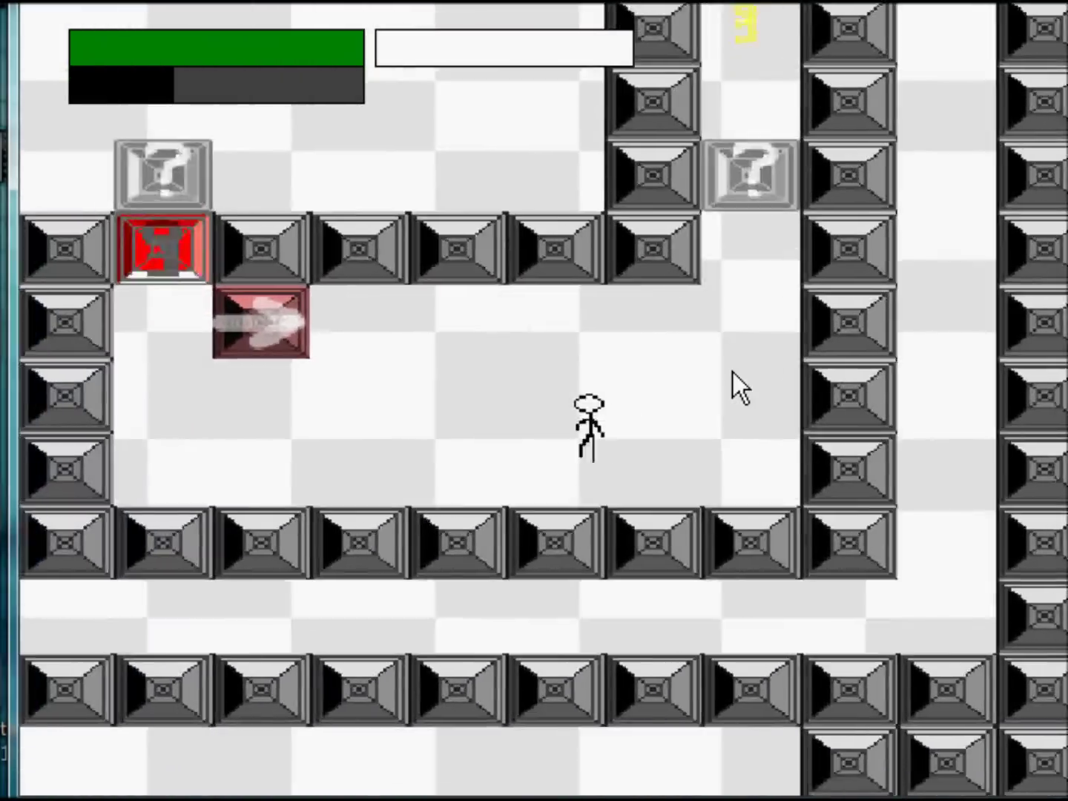
key(Right)
key(Right)
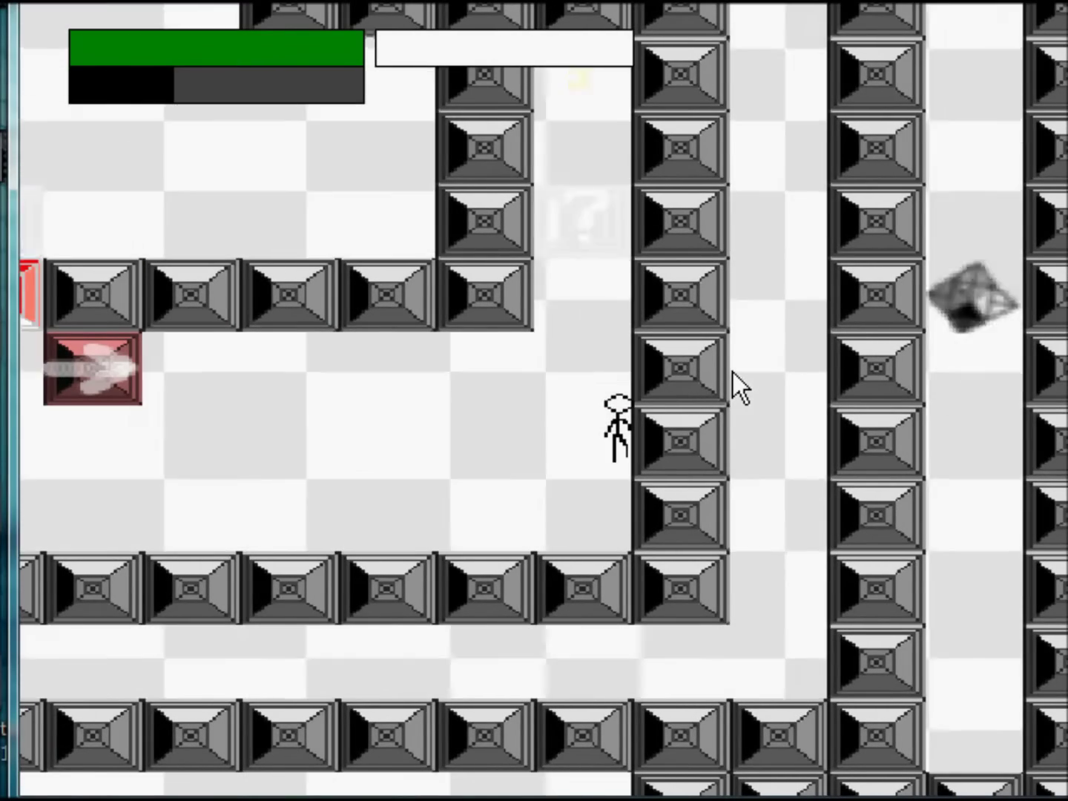
key(Left)
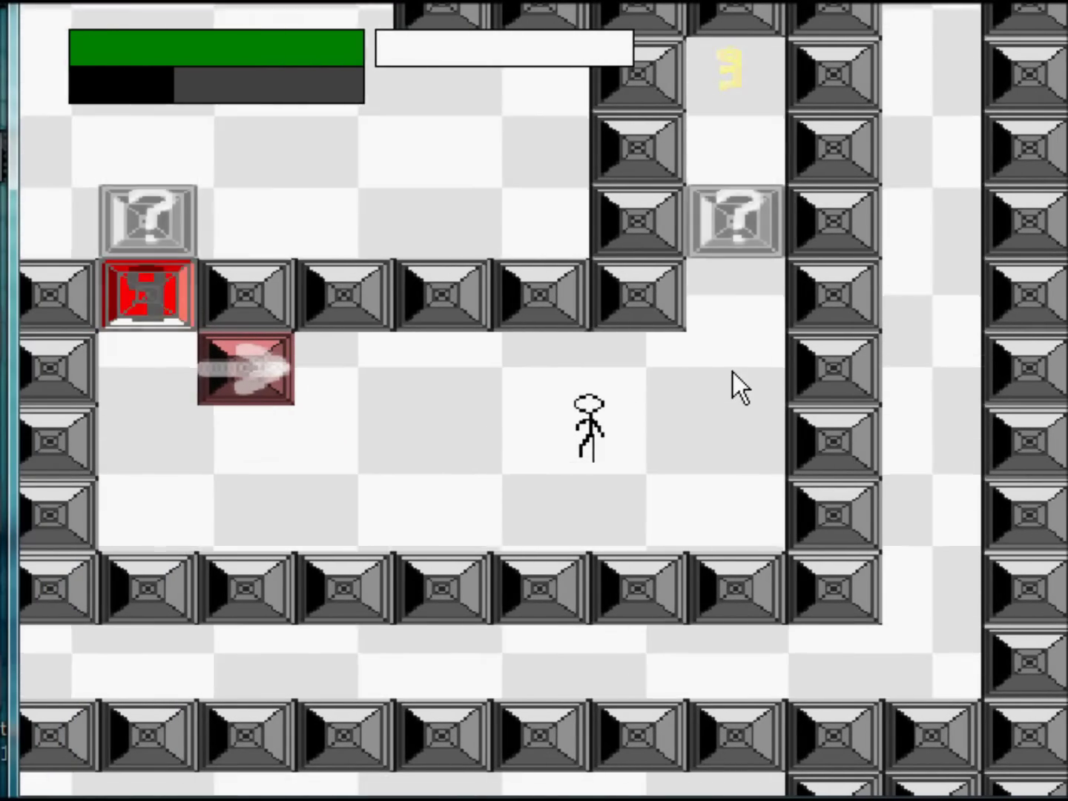
key(Left)
key(Left)
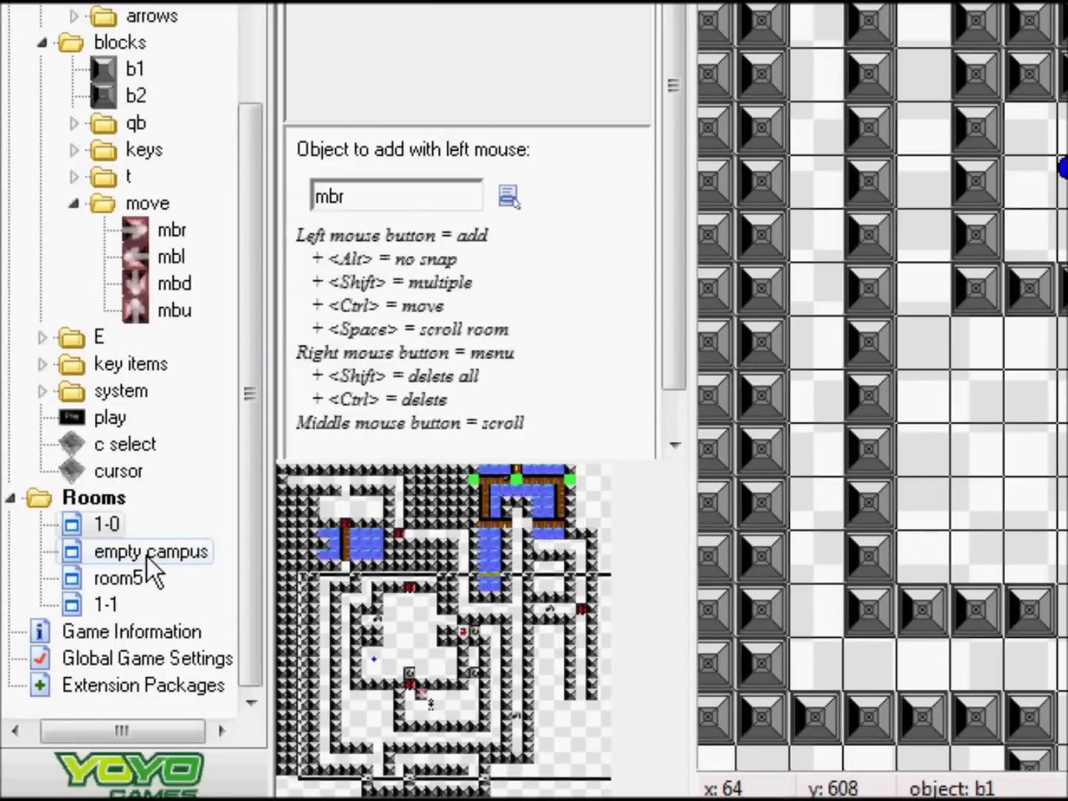
Open the empty campus room, test-run the game briefly and move that room to the first place in the order
double_click(147, 556)
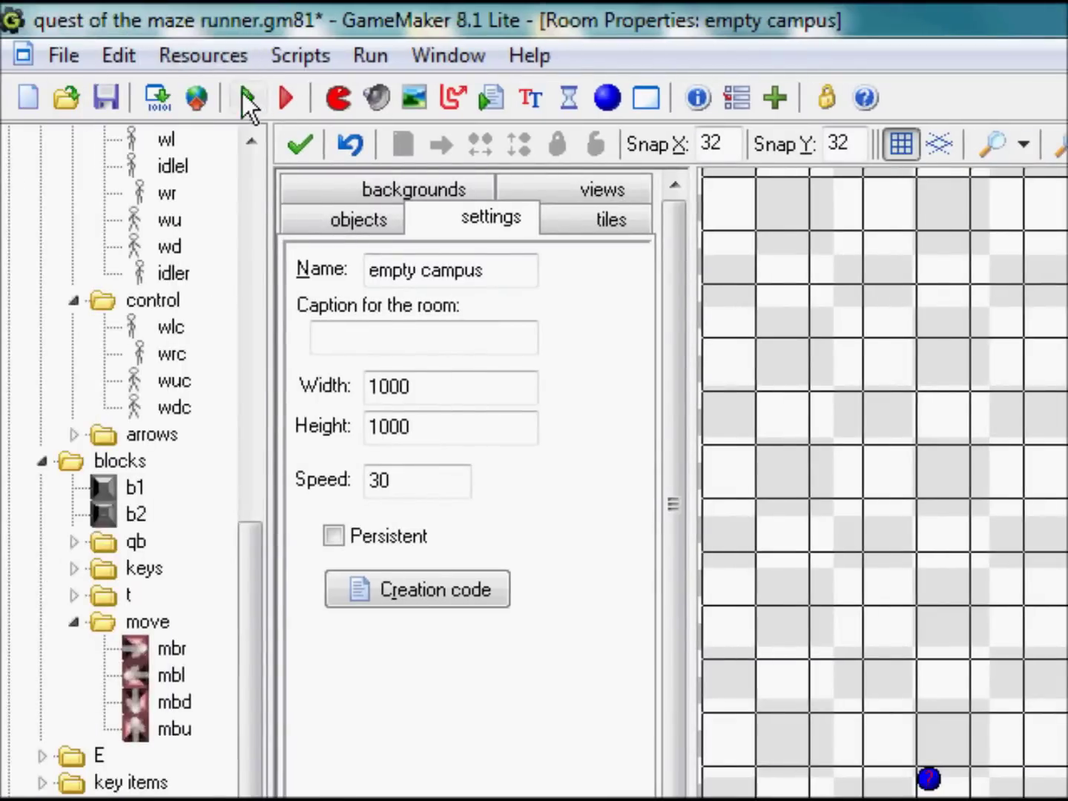
click(249, 99)
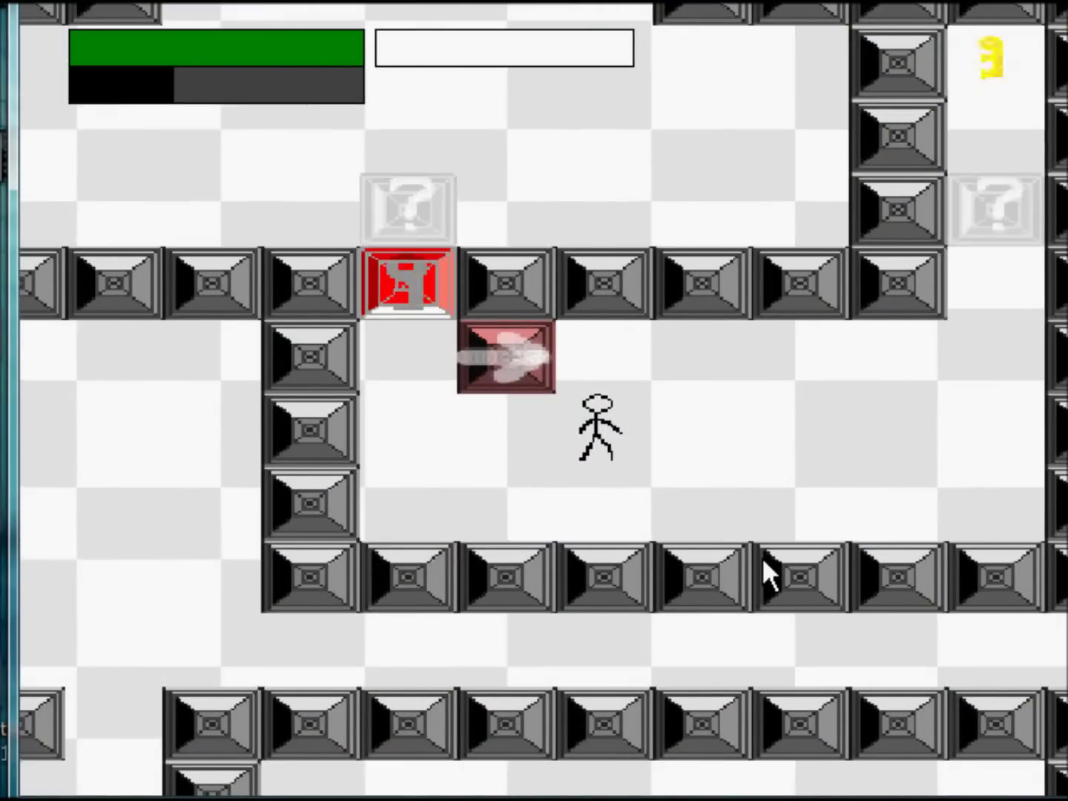
key(Escape)
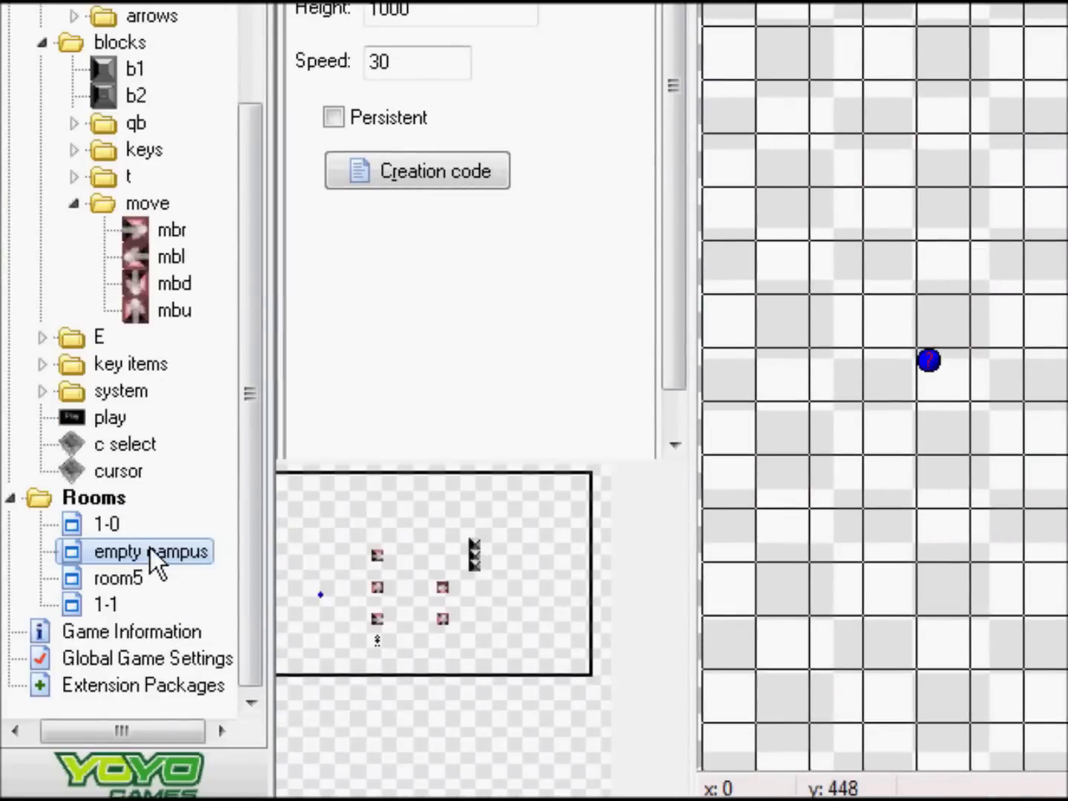
drag(148, 555, 92, 514)
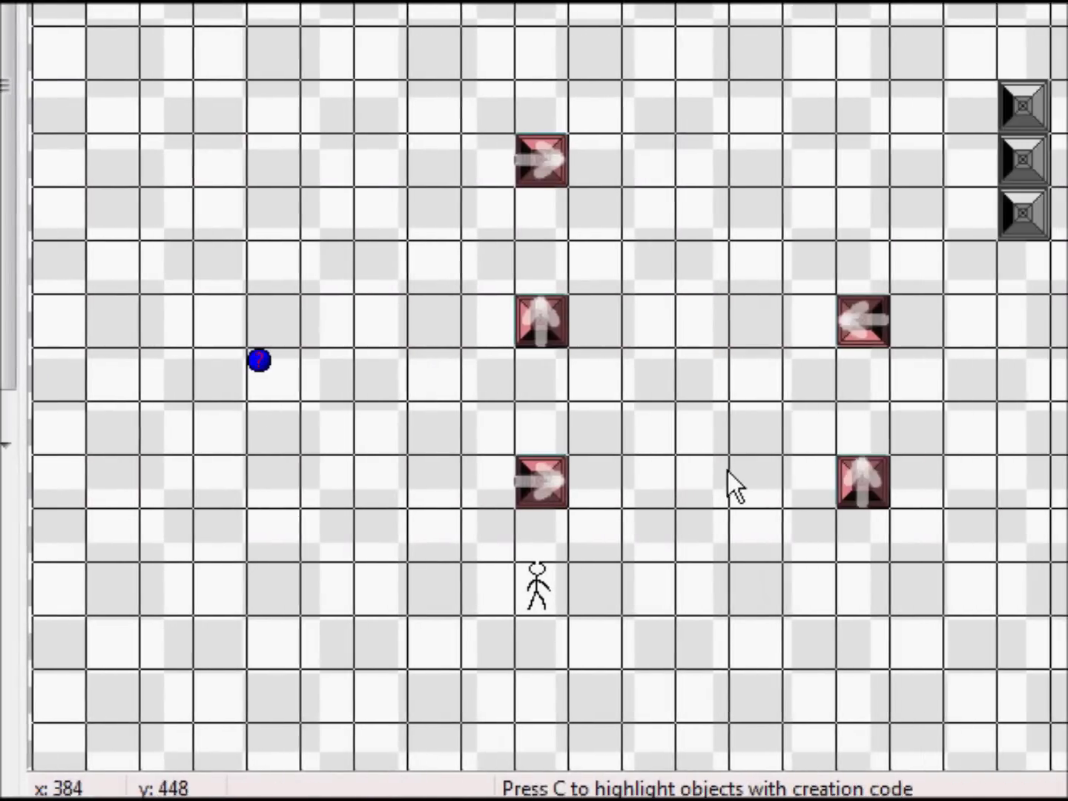
scroll(742, 377, down, 3)
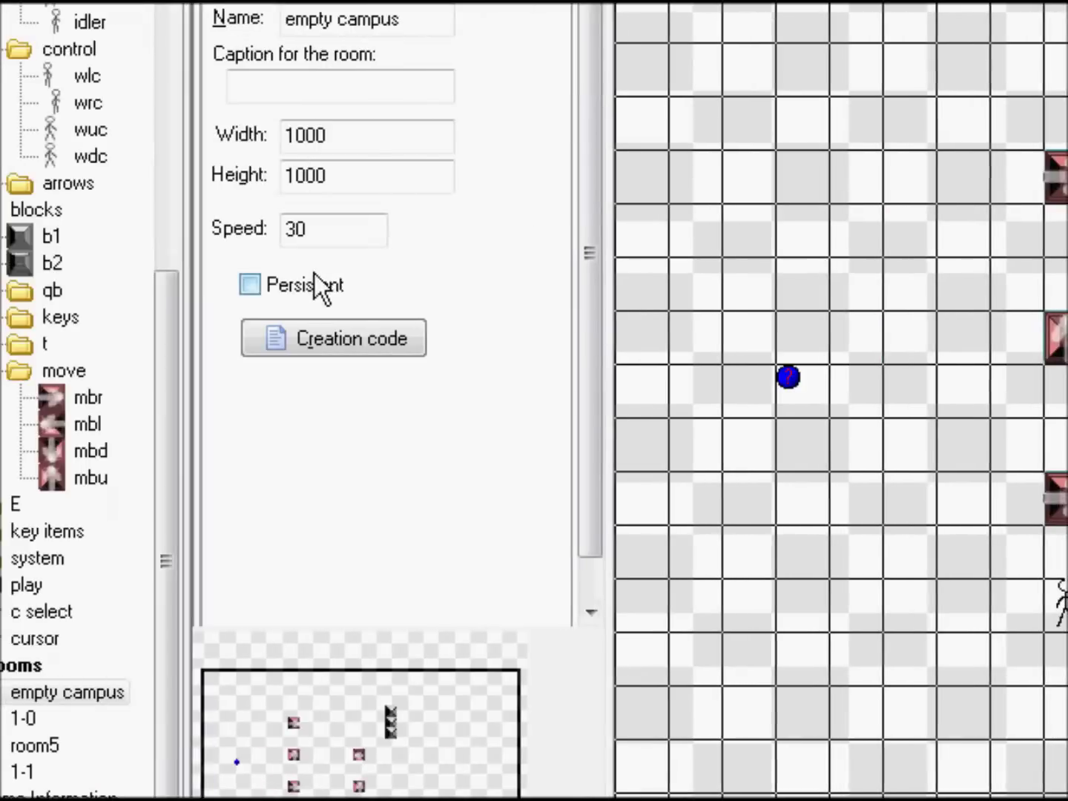
click(273, 221)
click(381, 360)
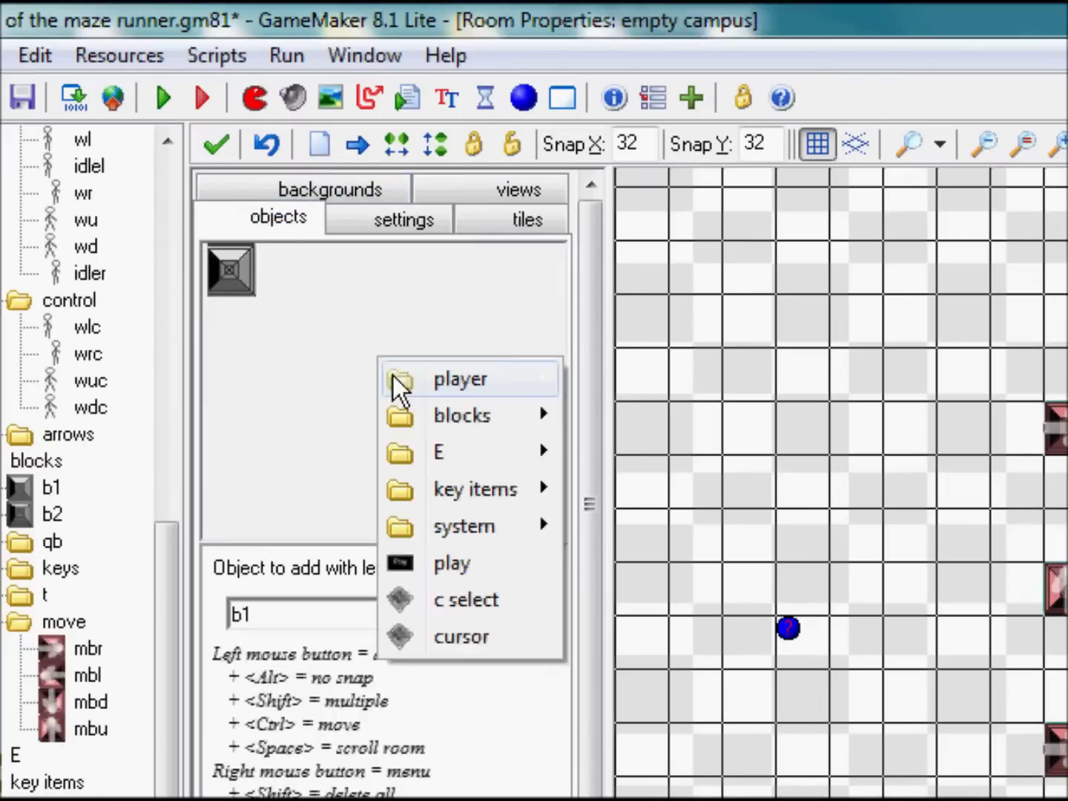
mouse_move(461, 379)
mouse_move(359, 379)
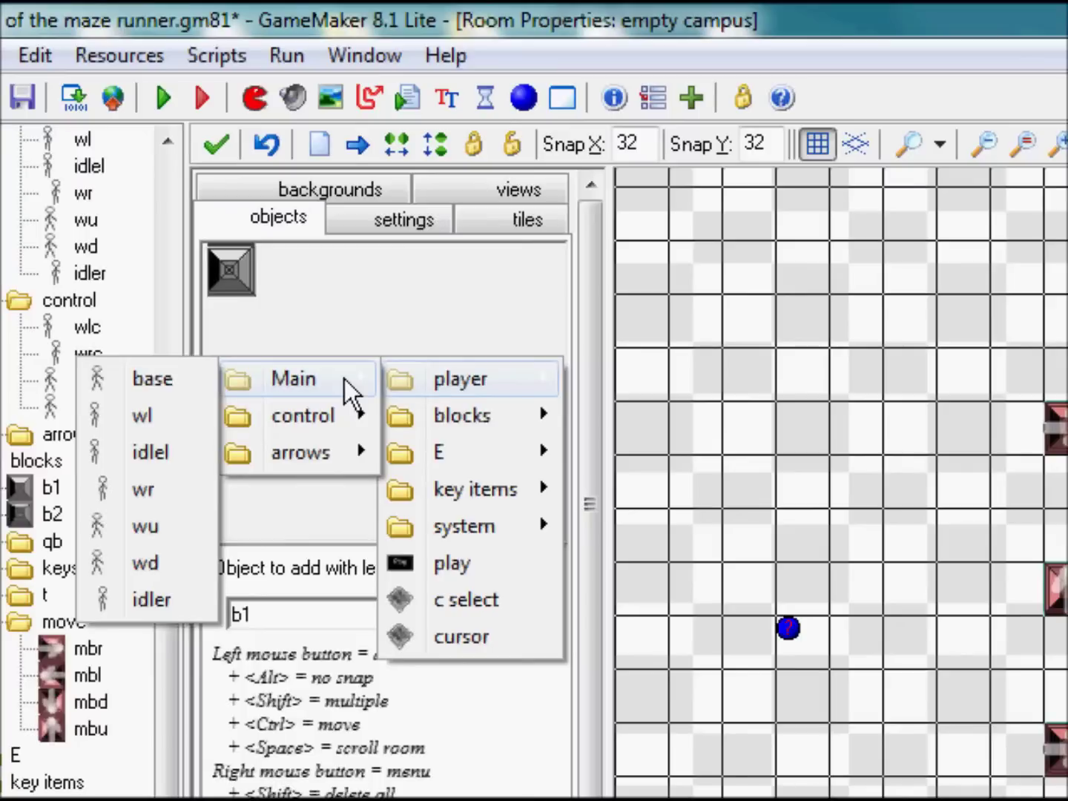
key(Escape)
key(Escape)
key(Escape)
Test-run the game again from the empty campus room and abort the run
click(163, 97)
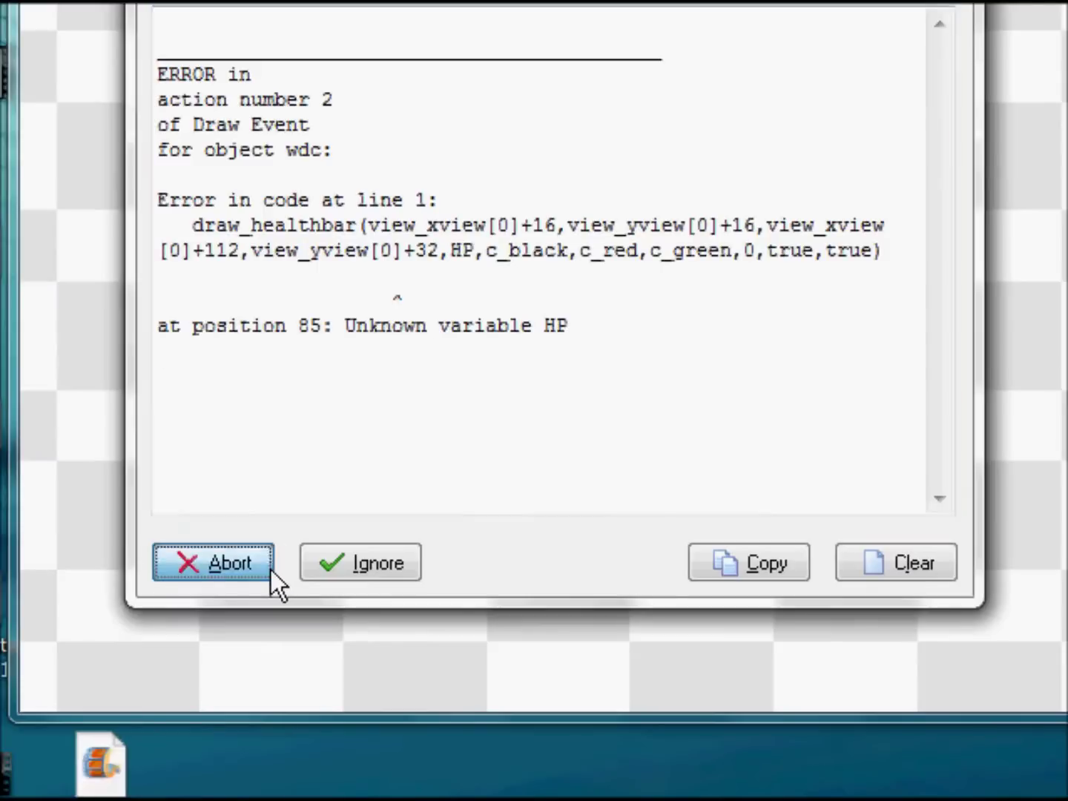
click(182, 650)
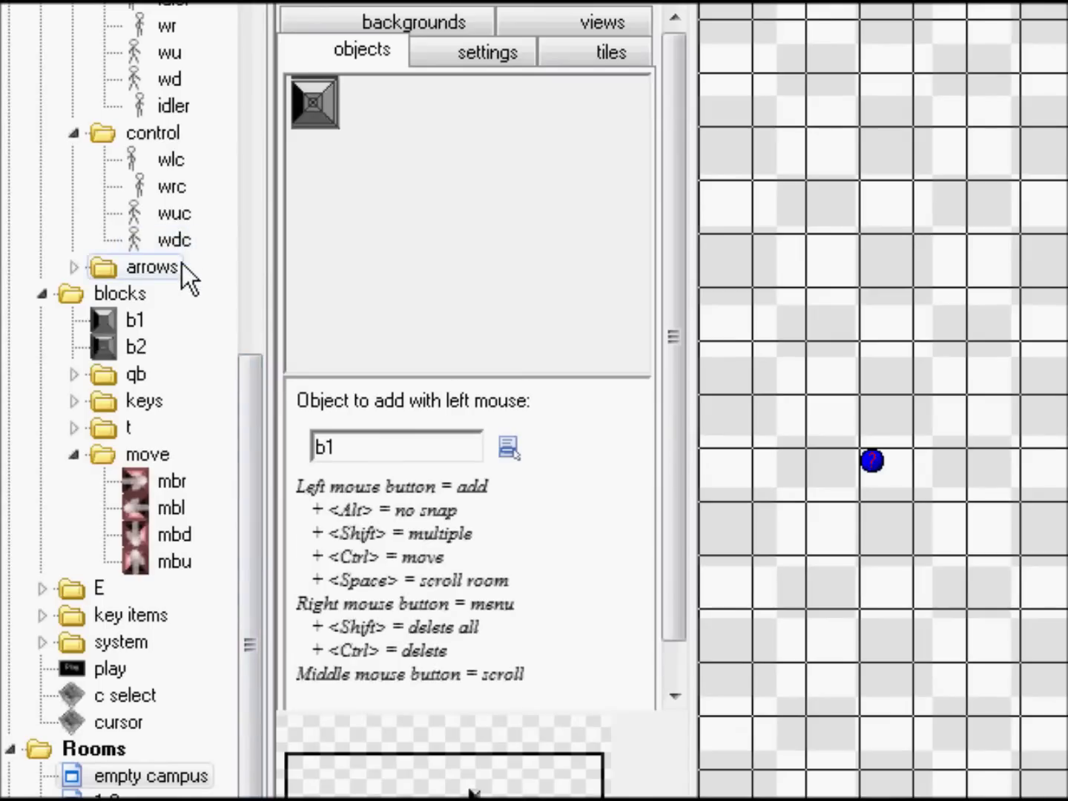
Inspect the draw_healthbar code in the first code action of the wdc object's Draw event
double_click(184, 247)
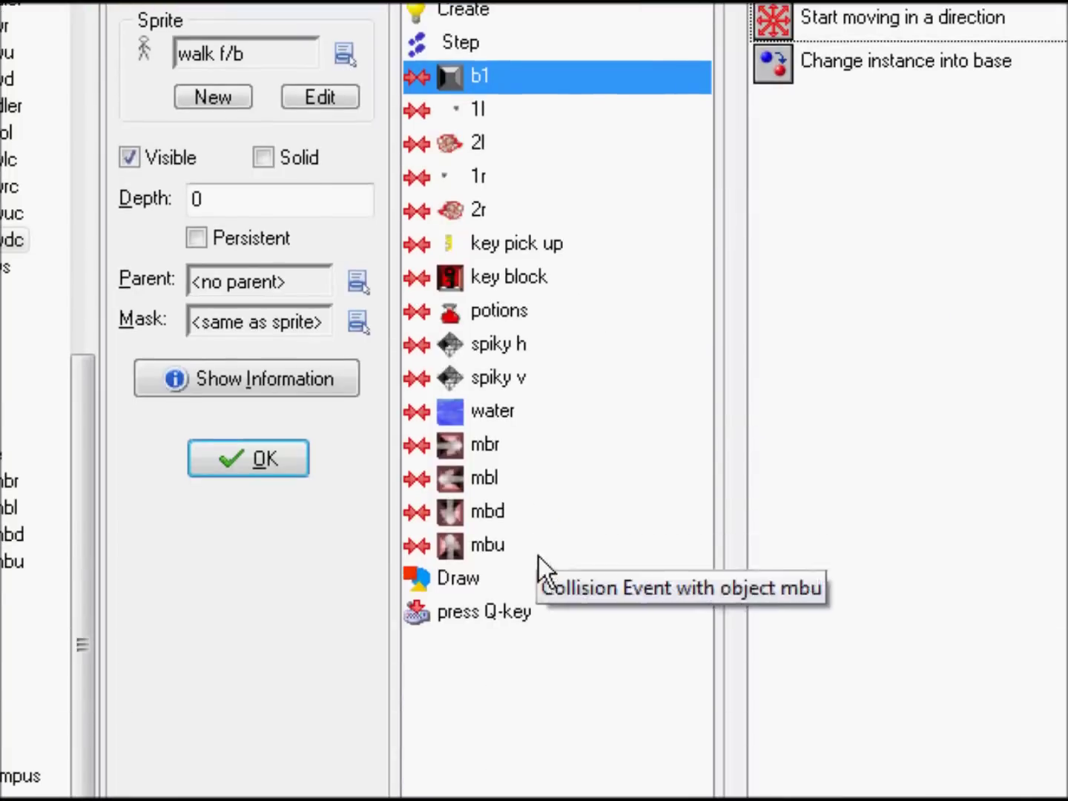
click(537, 743)
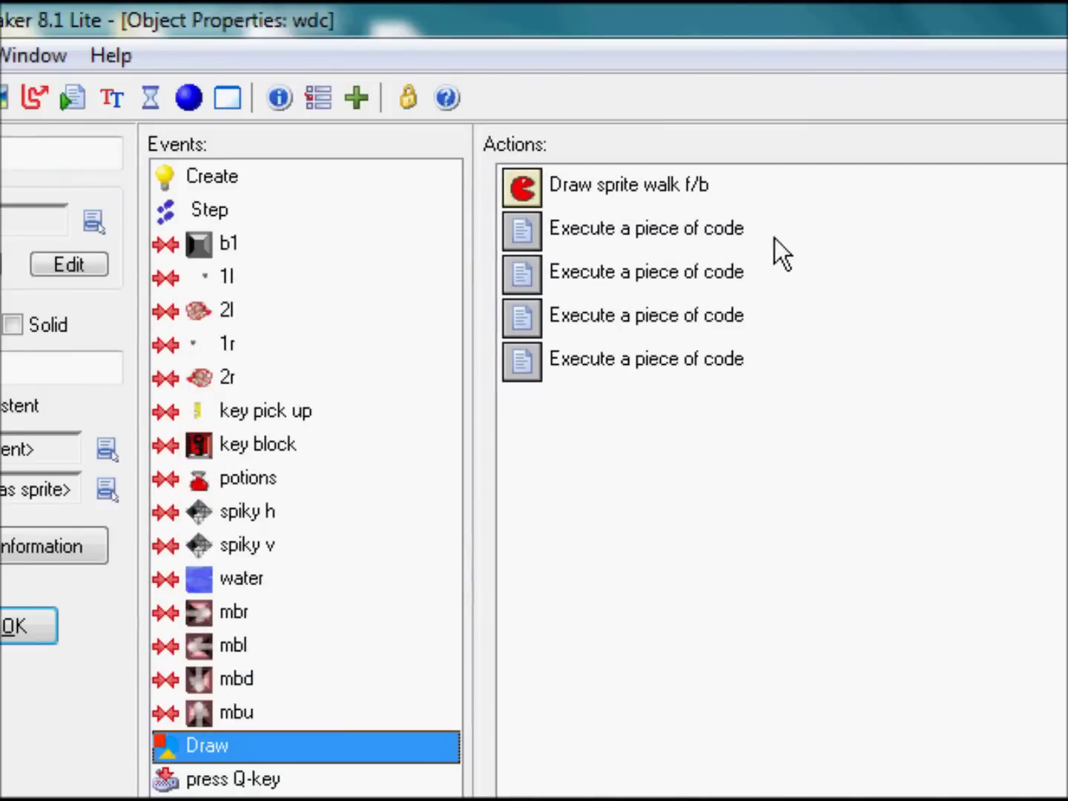
double_click(726, 244)
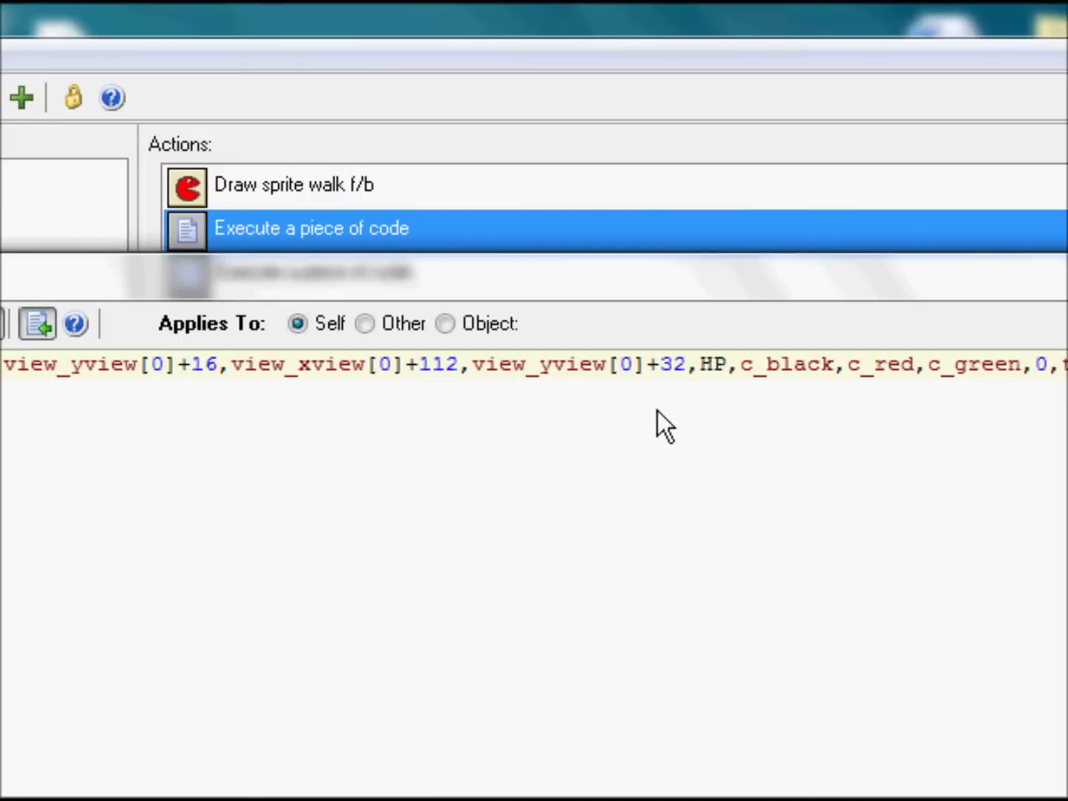
click(297, 325)
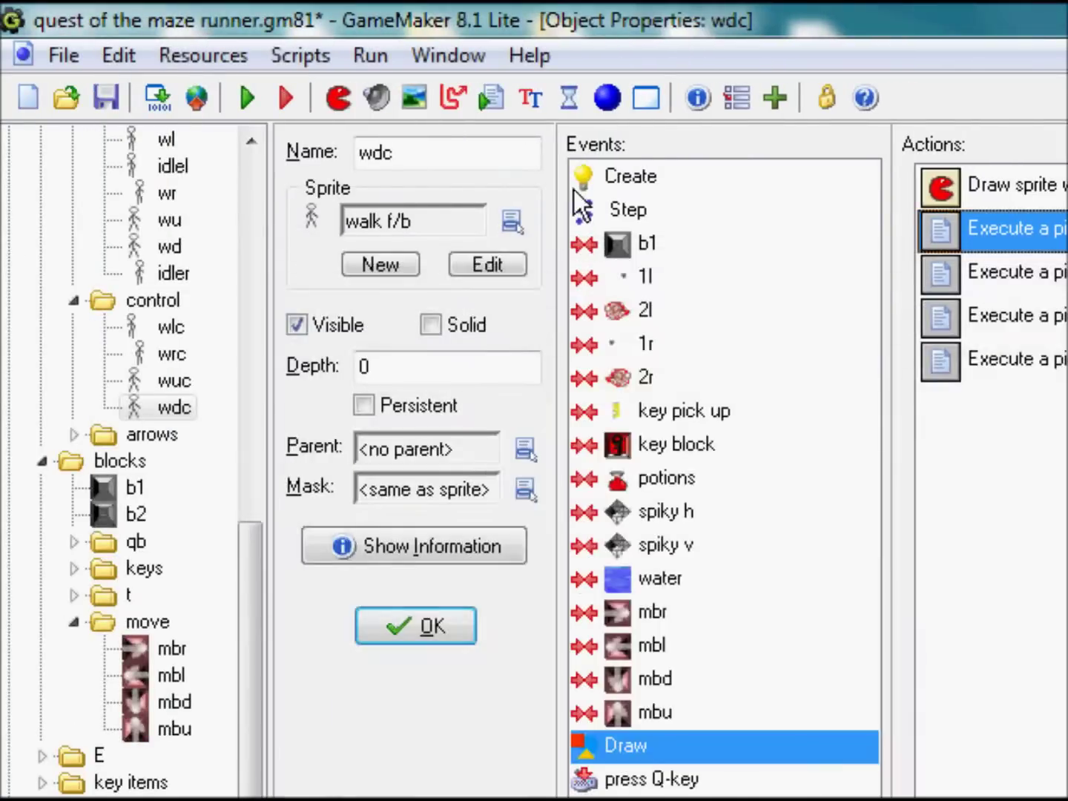
Inspect the view_object code in the wdc object's Create event and close it unchanged
click(591, 180)
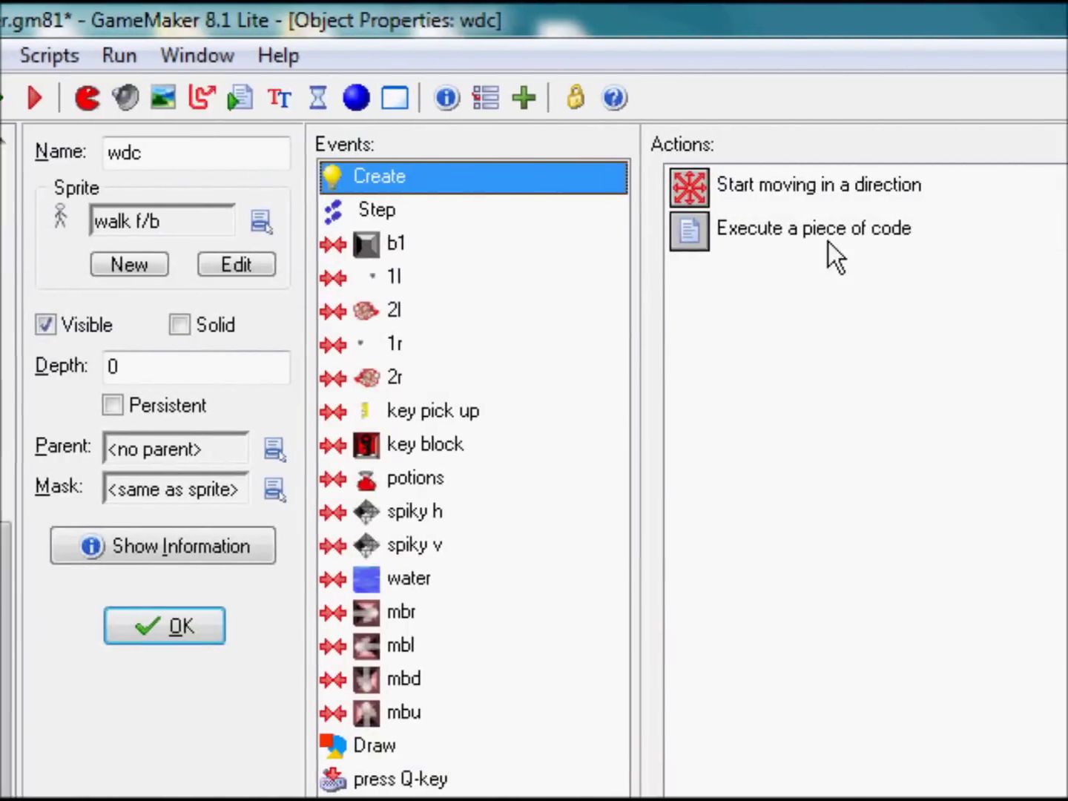
double_click(775, 223)
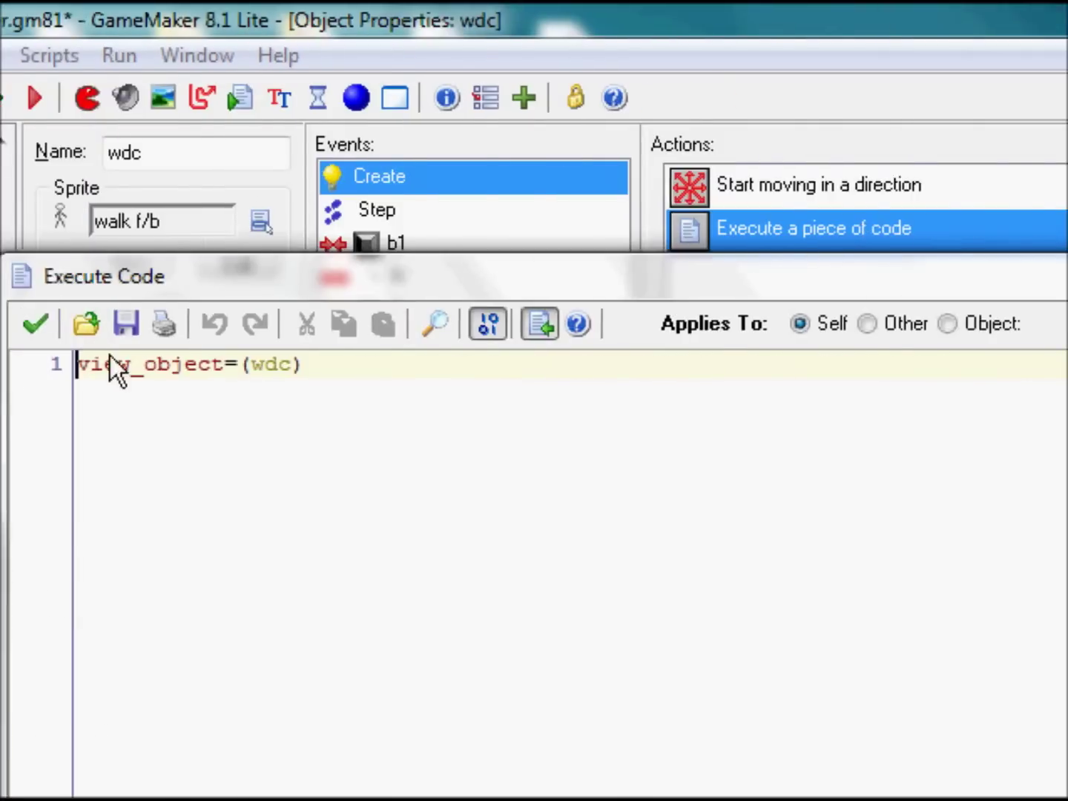
click(279, 334)
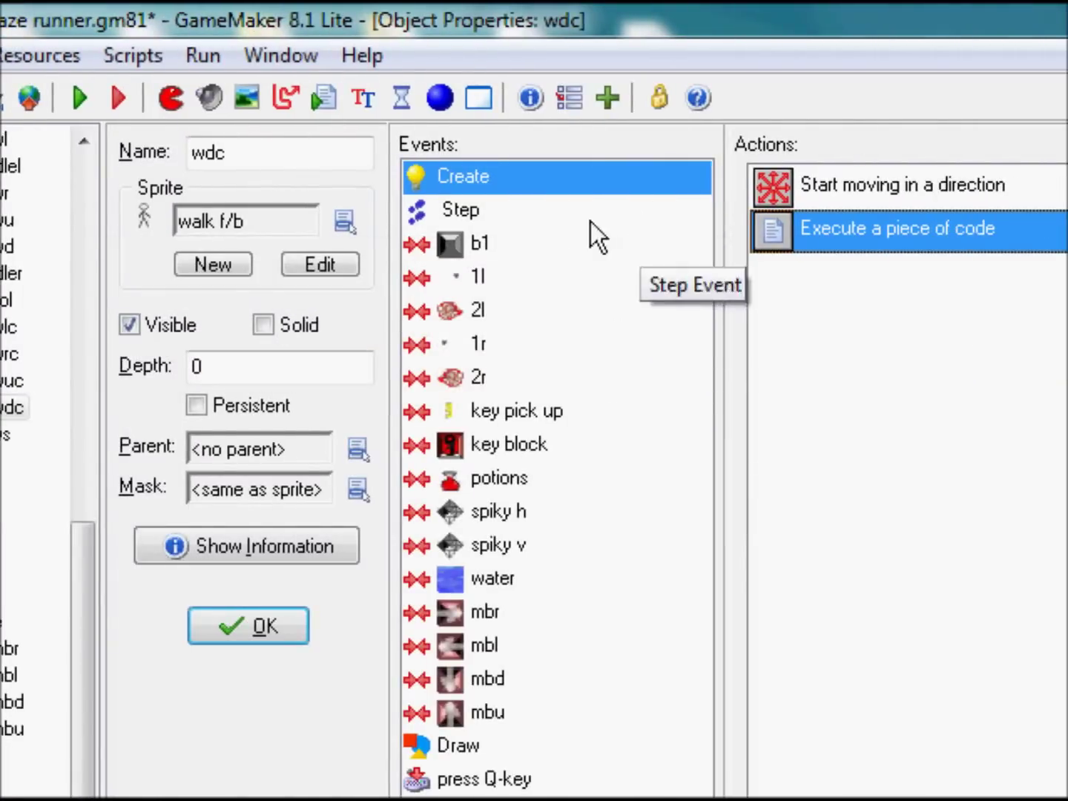
click(745, 213)
click(571, 183)
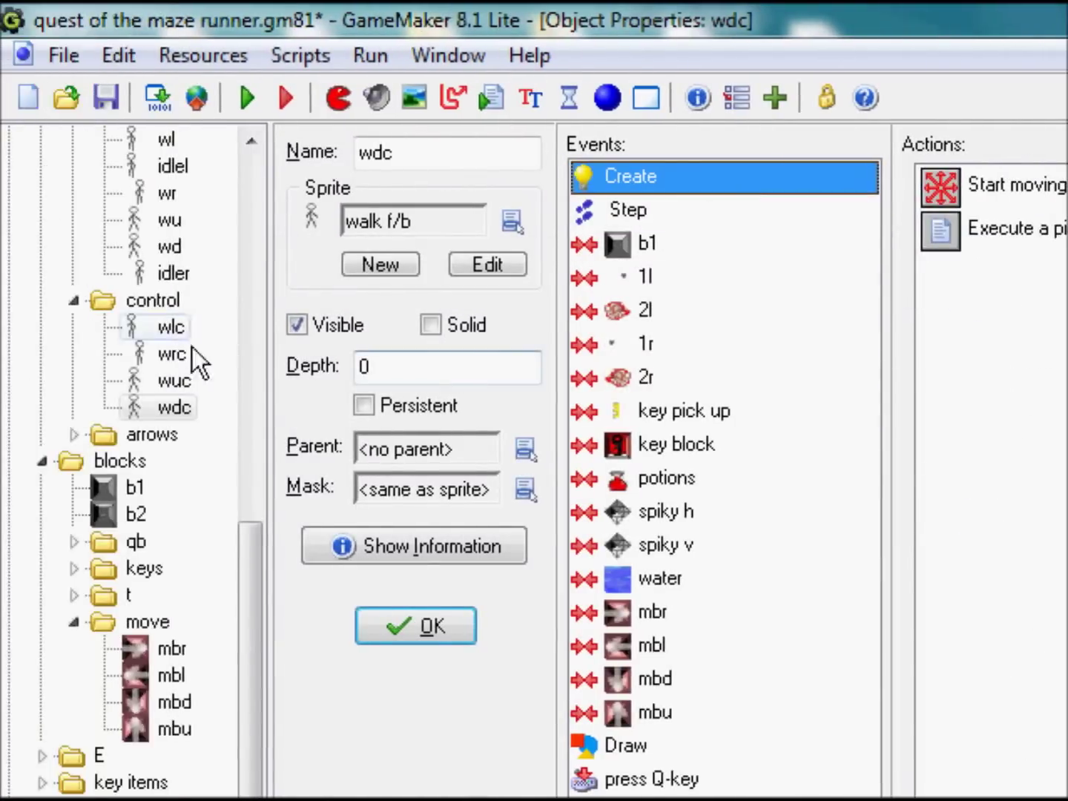
Open the base object and examine its Create event actions, including the Change Instance action and the HP variable setup
drag(84, 591, 97, 431)
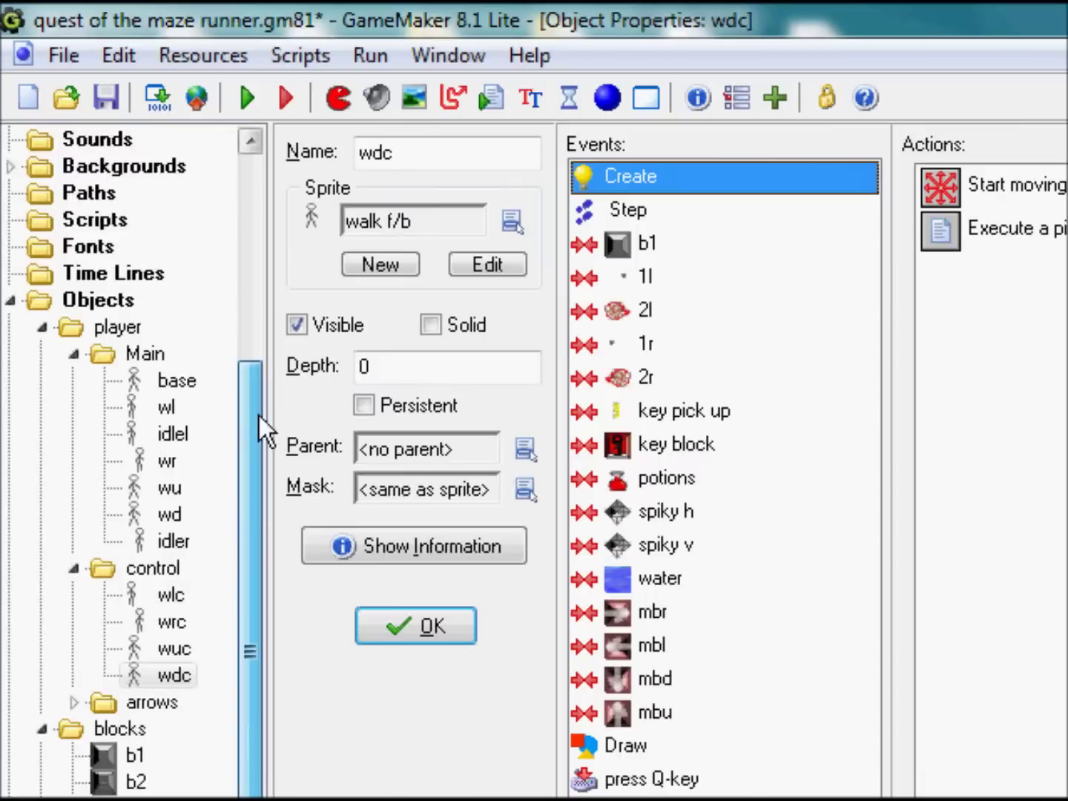
click(182, 383)
double_click(178, 382)
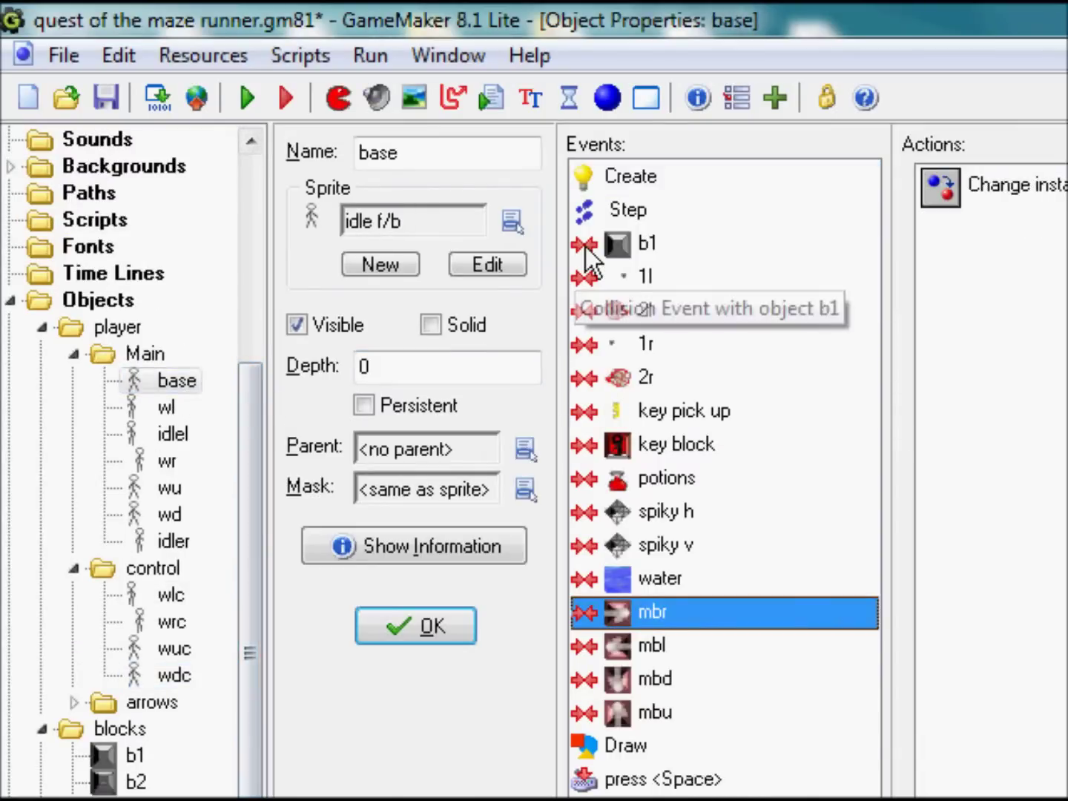
click(660, 177)
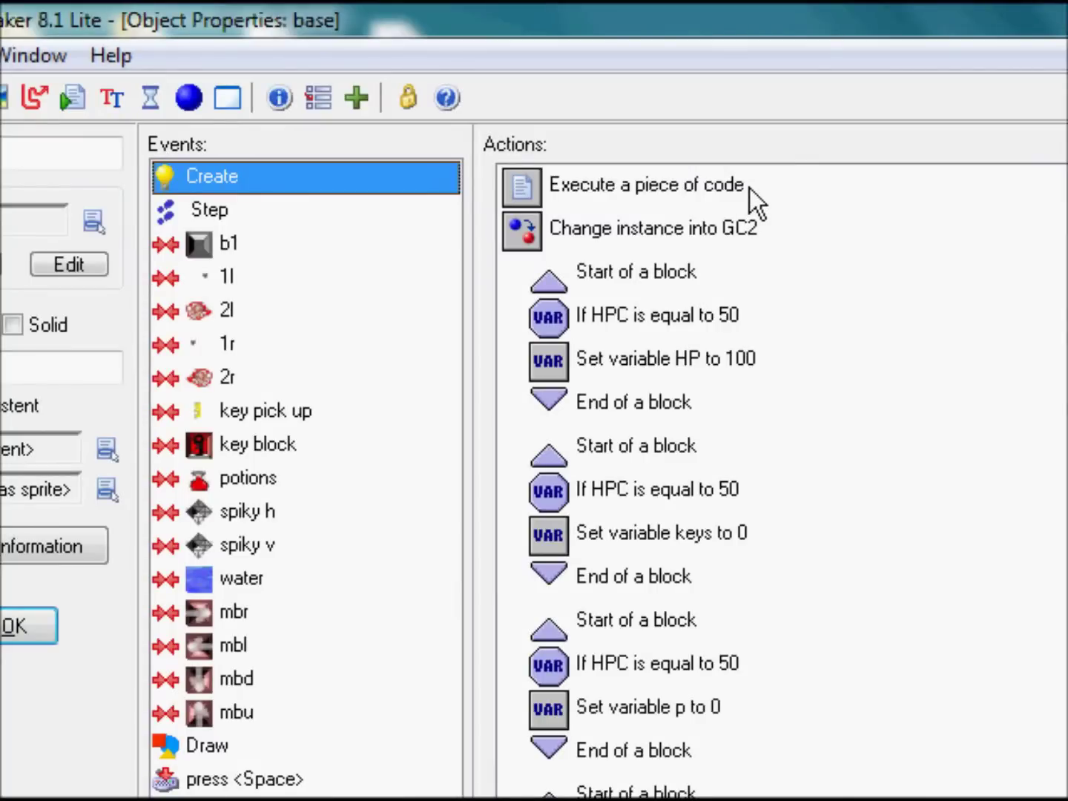
click(754, 231)
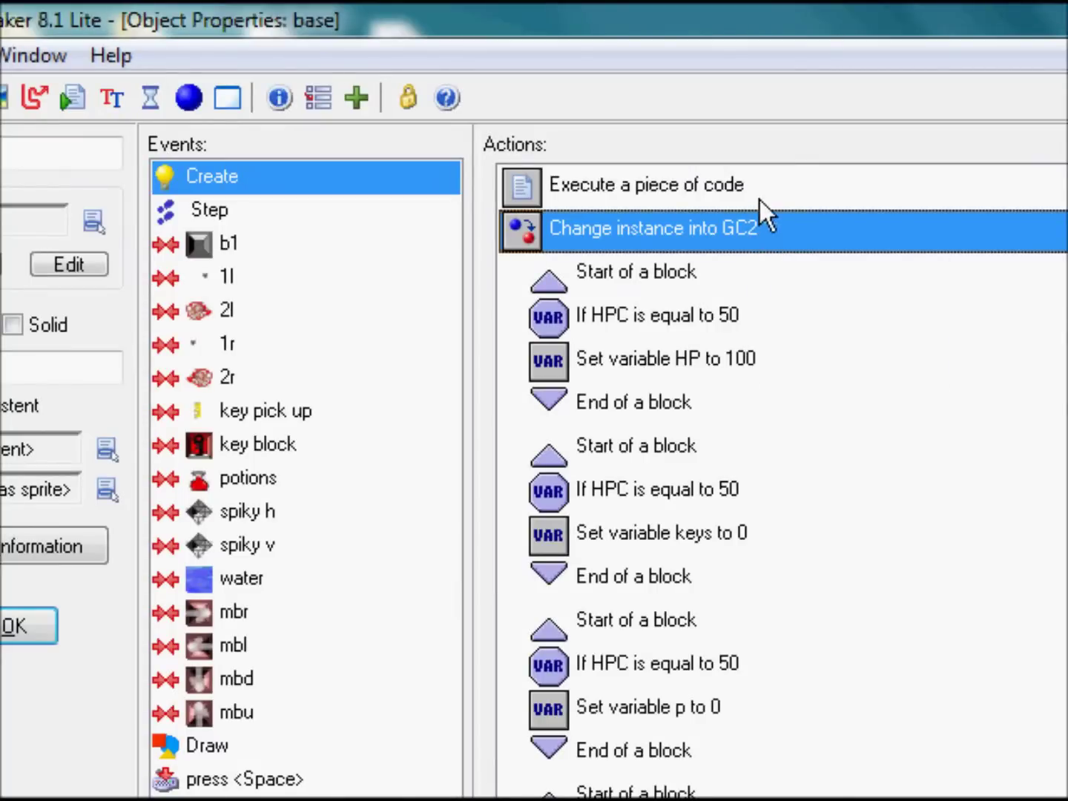
double_click(761, 232)
click(775, 477)
click(587, 538)
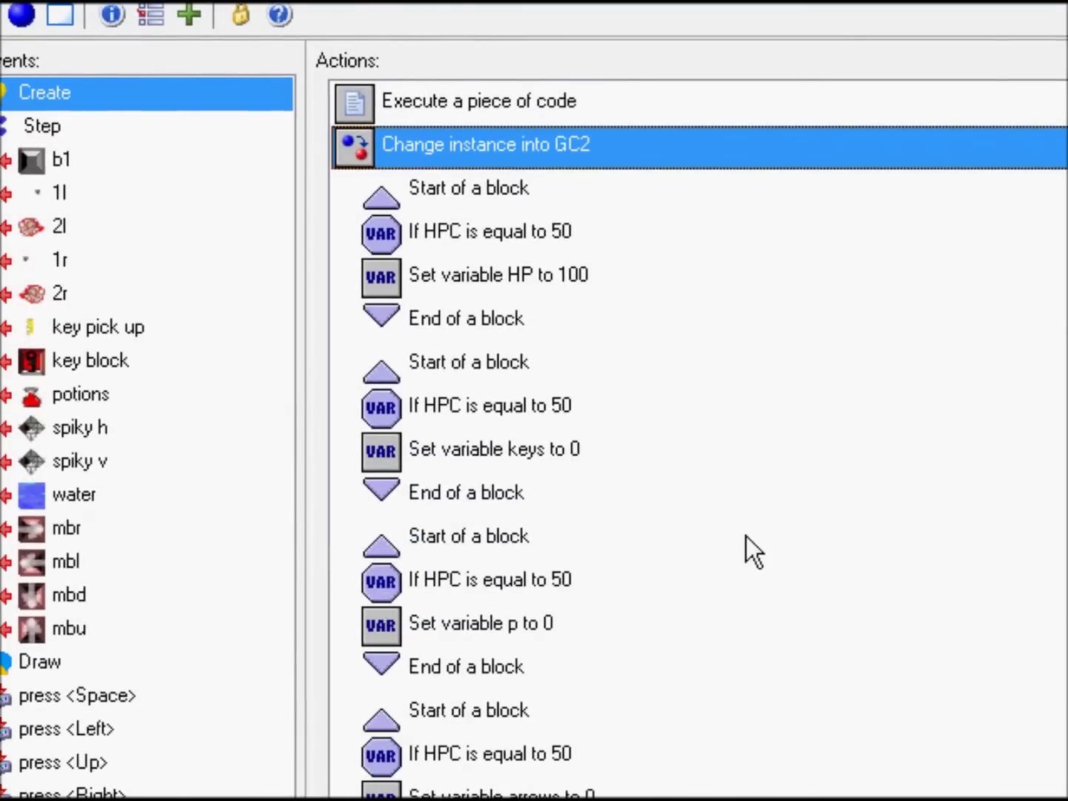
click(586, 111)
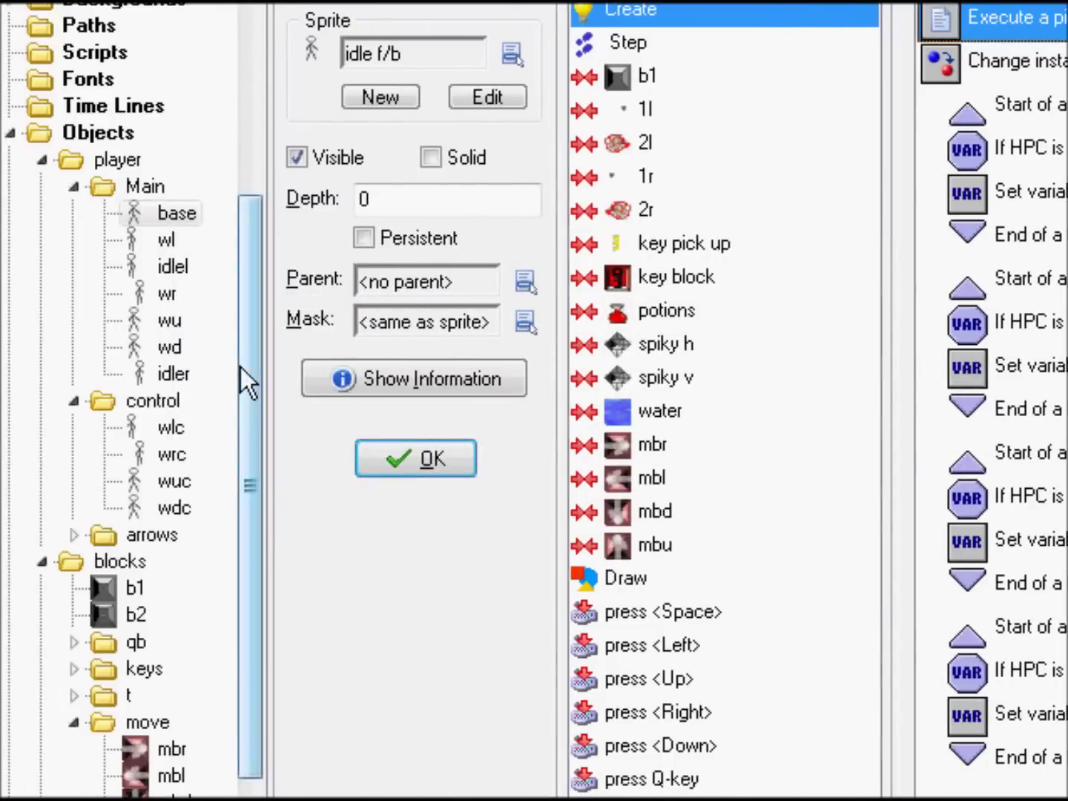
Look through the Graphics, Resolution, Other and Loading pages of the Global Game Settings and close the settings
drag(251, 382, 257, 572)
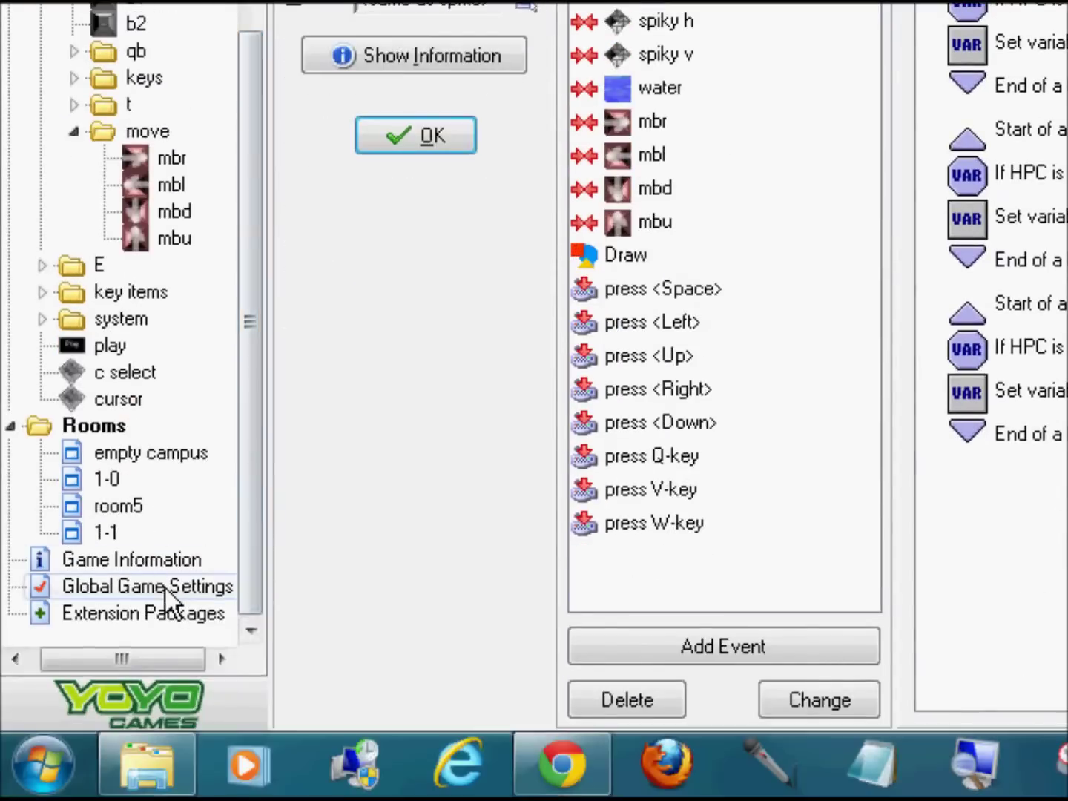
double_click(164, 587)
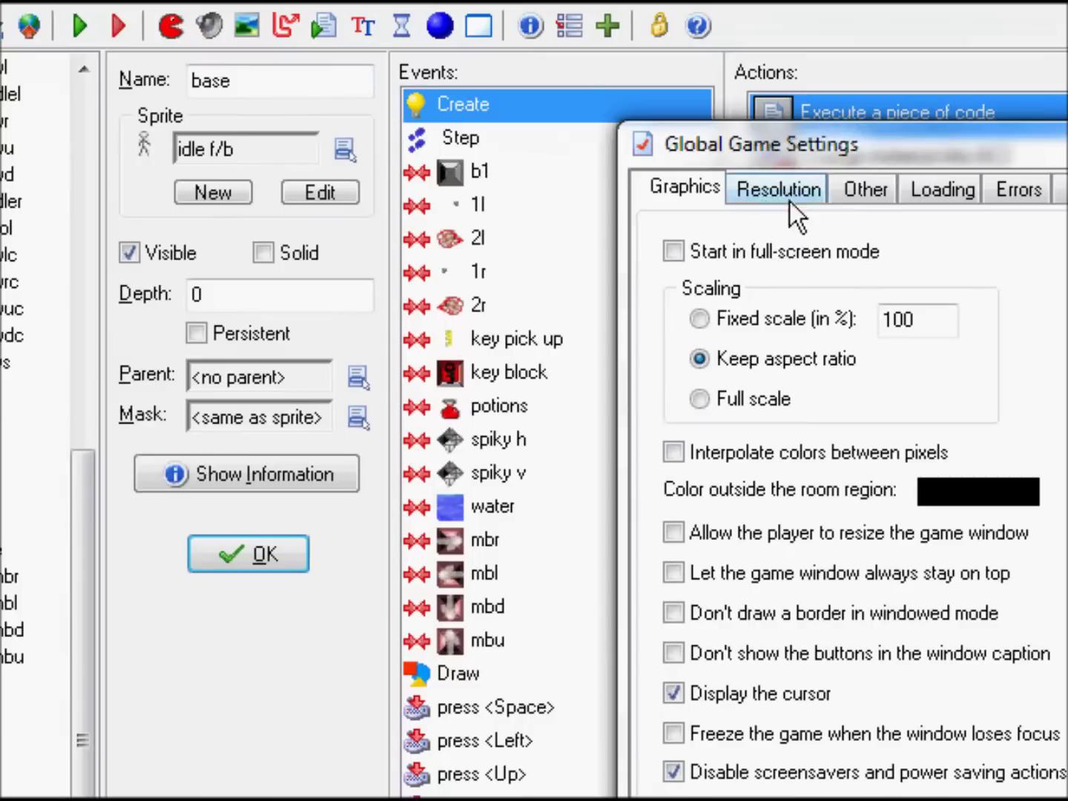
click(790, 195)
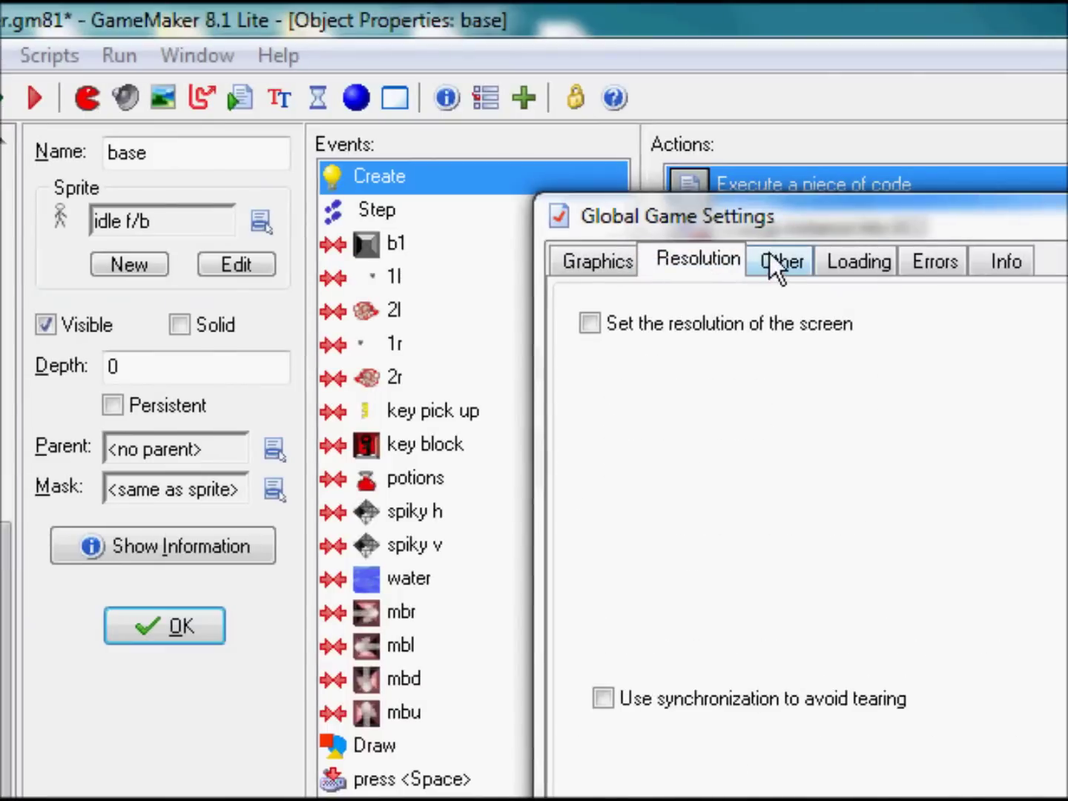
click(858, 185)
click(627, 259)
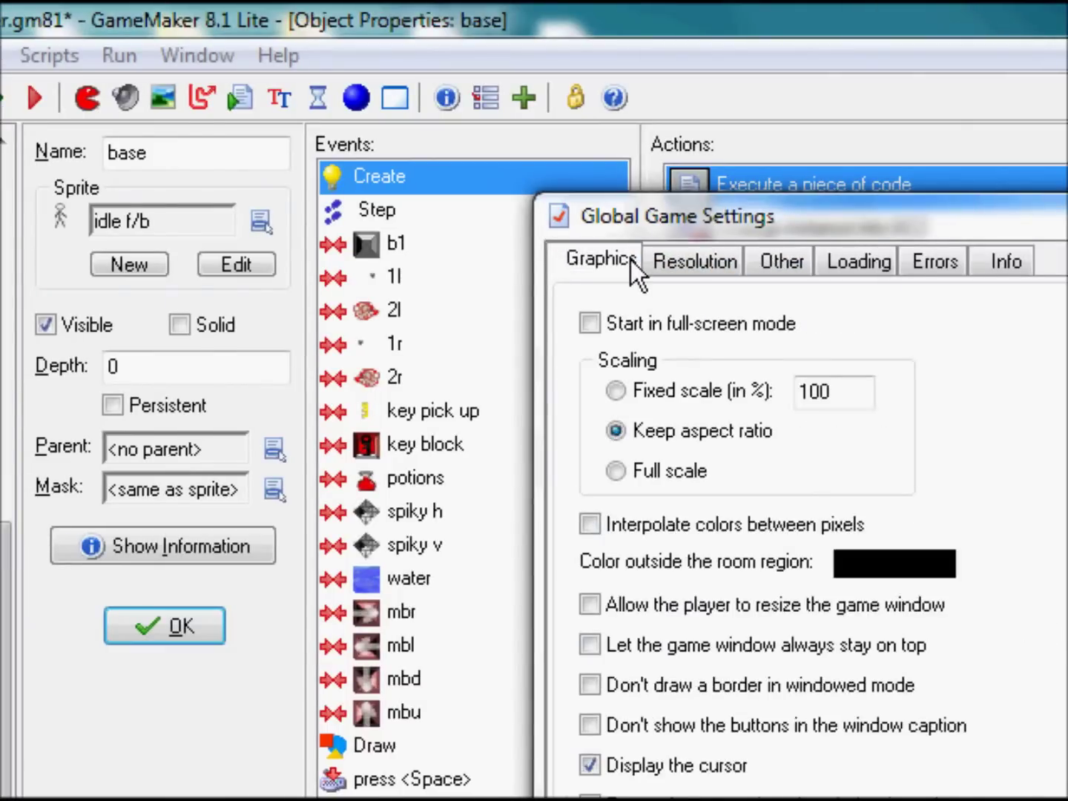
click(840, 260)
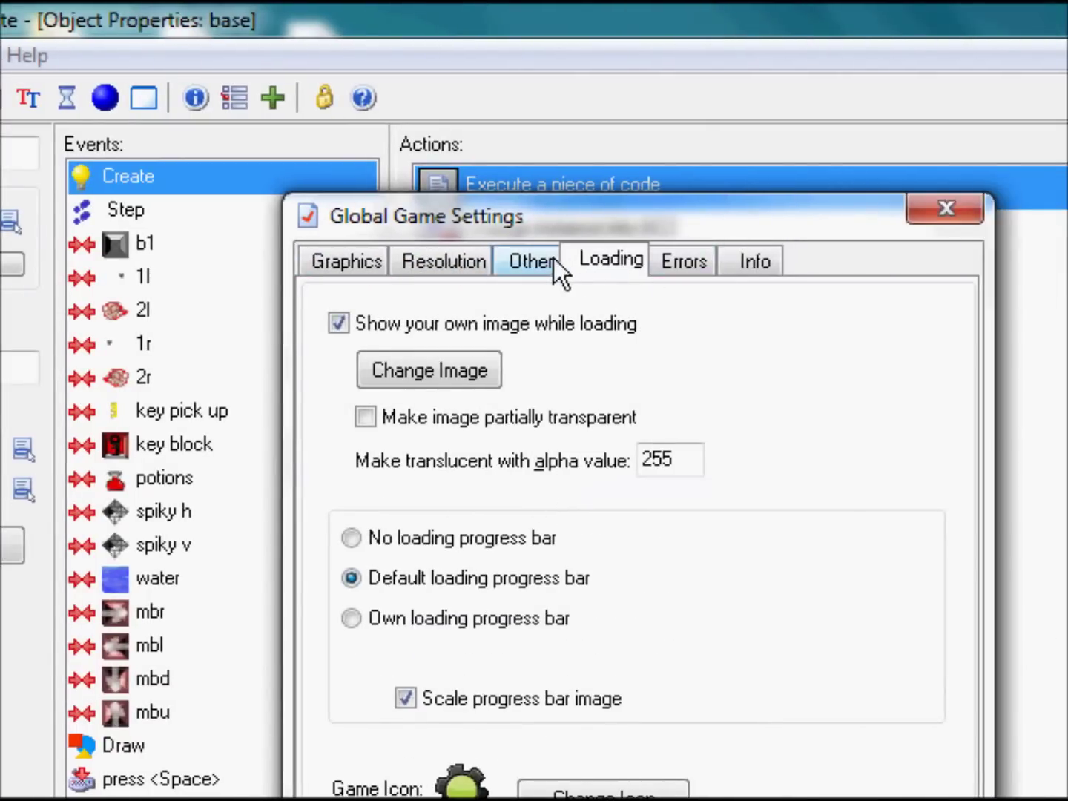
click(471, 260)
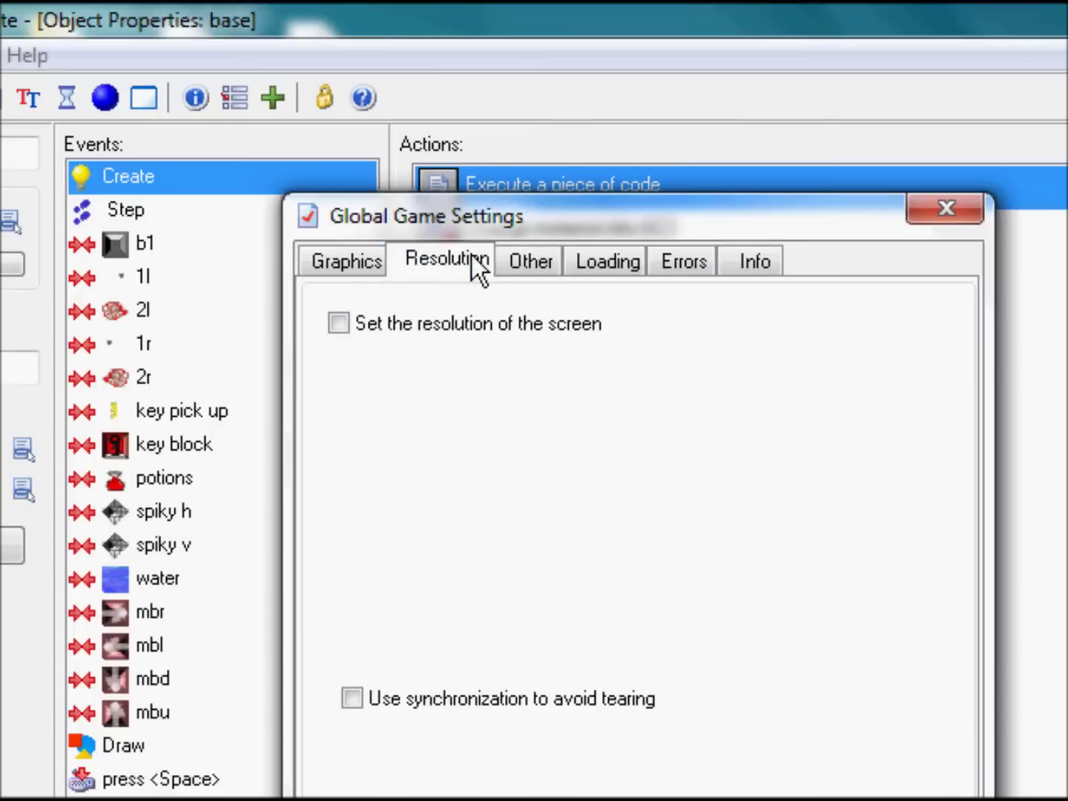
click(533, 259)
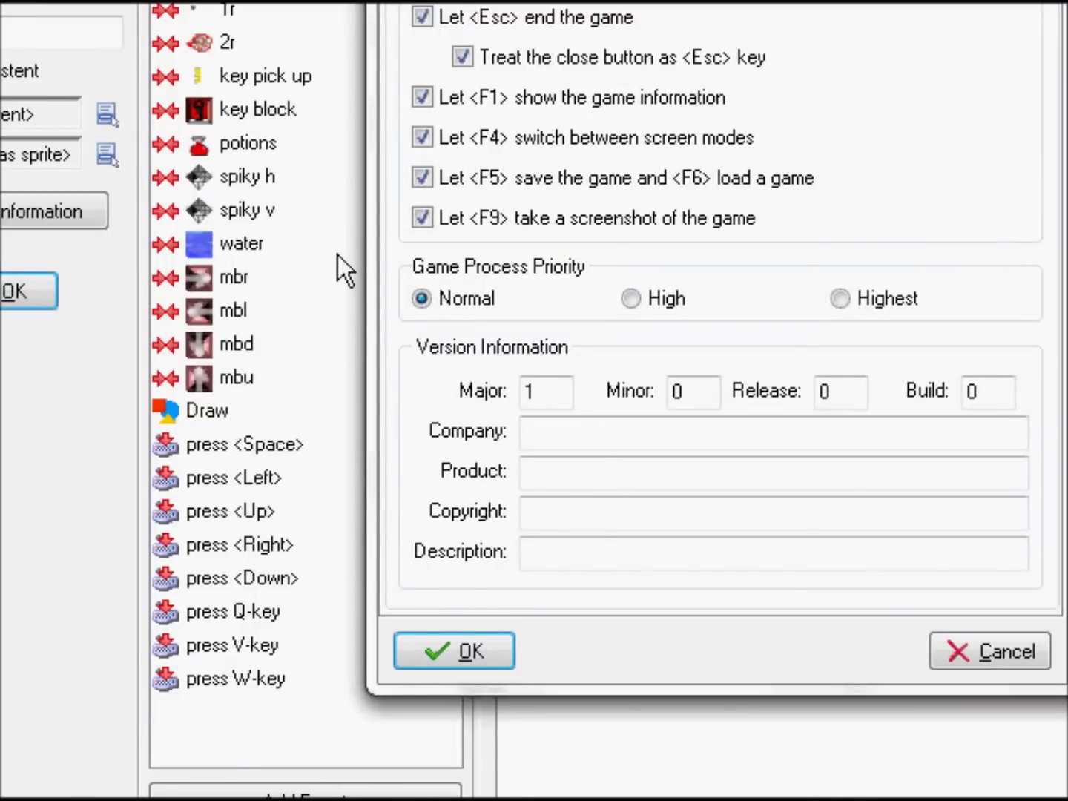
text(1)
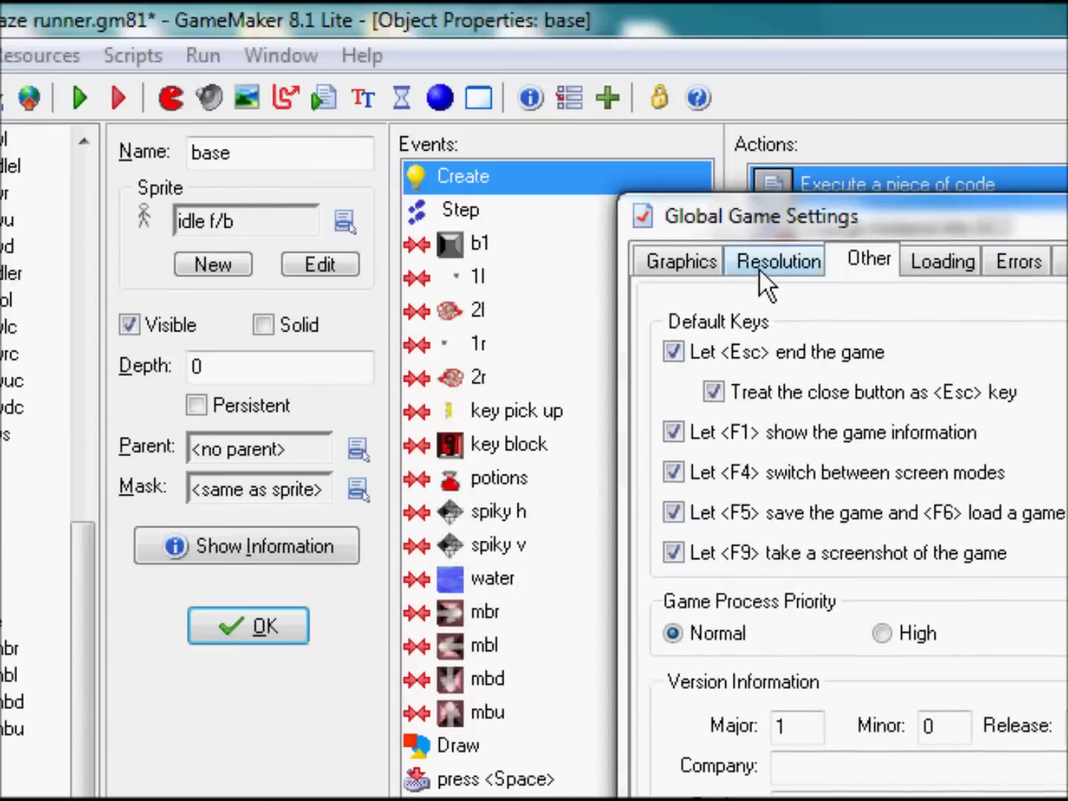
click(760, 271)
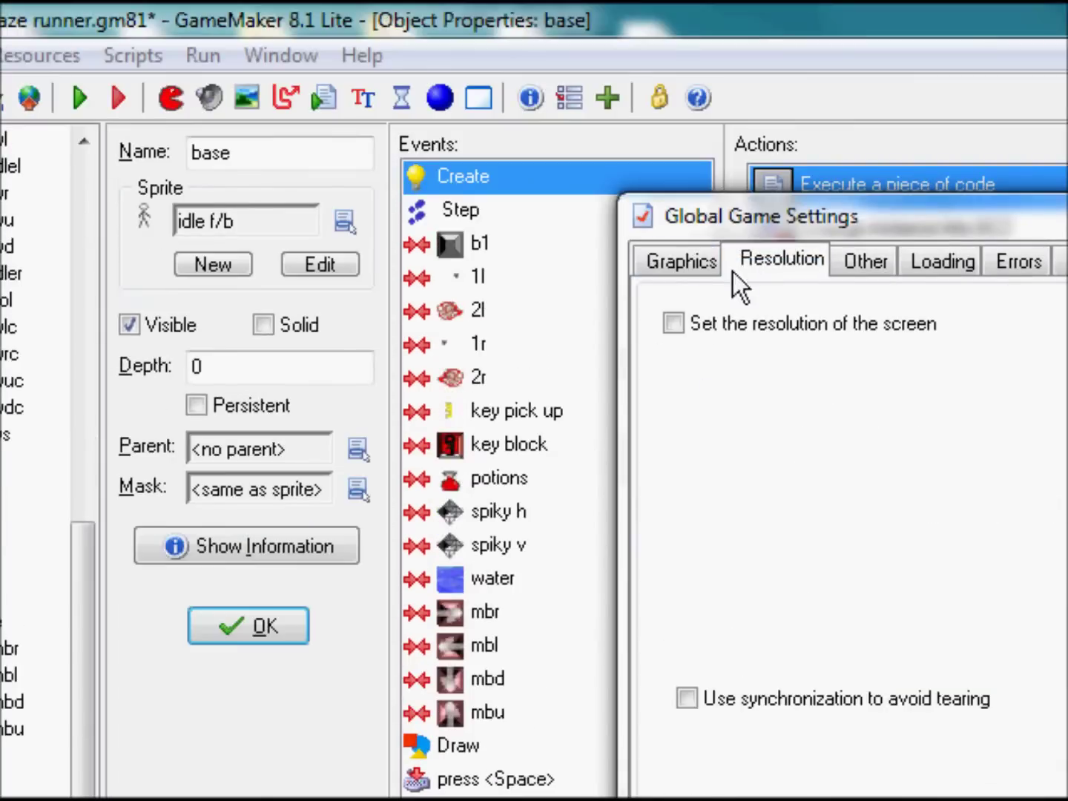
click(660, 258)
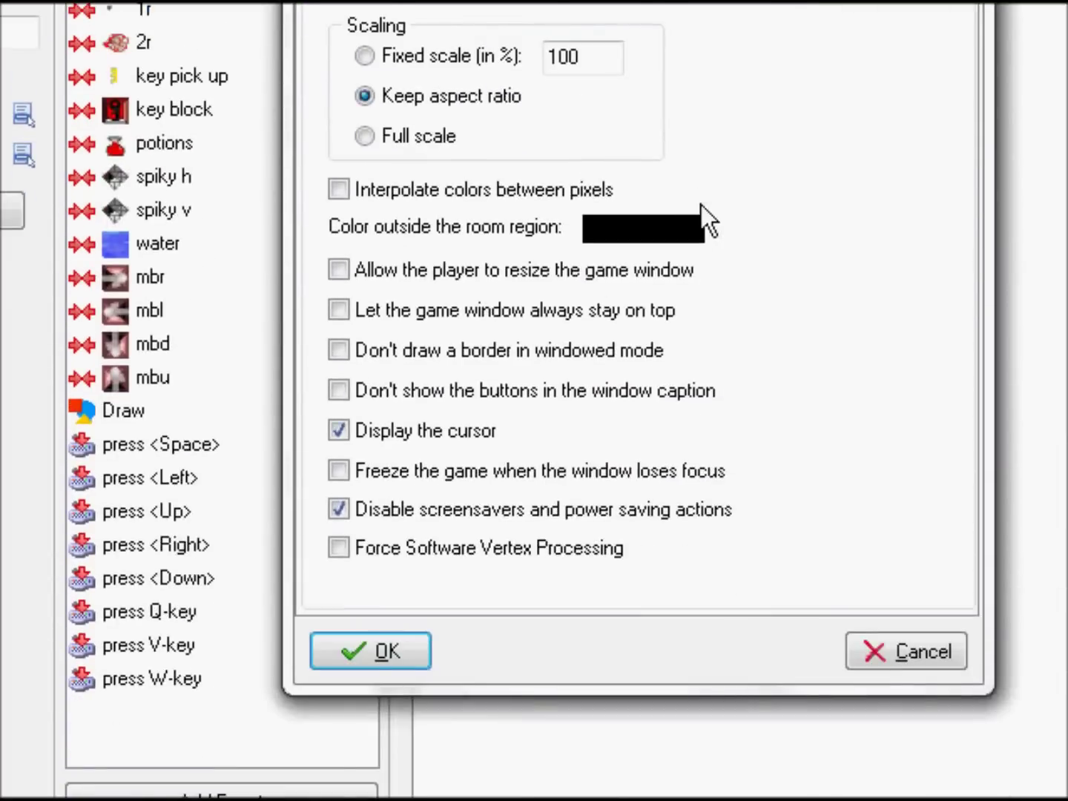
click(475, 265)
click(539, 261)
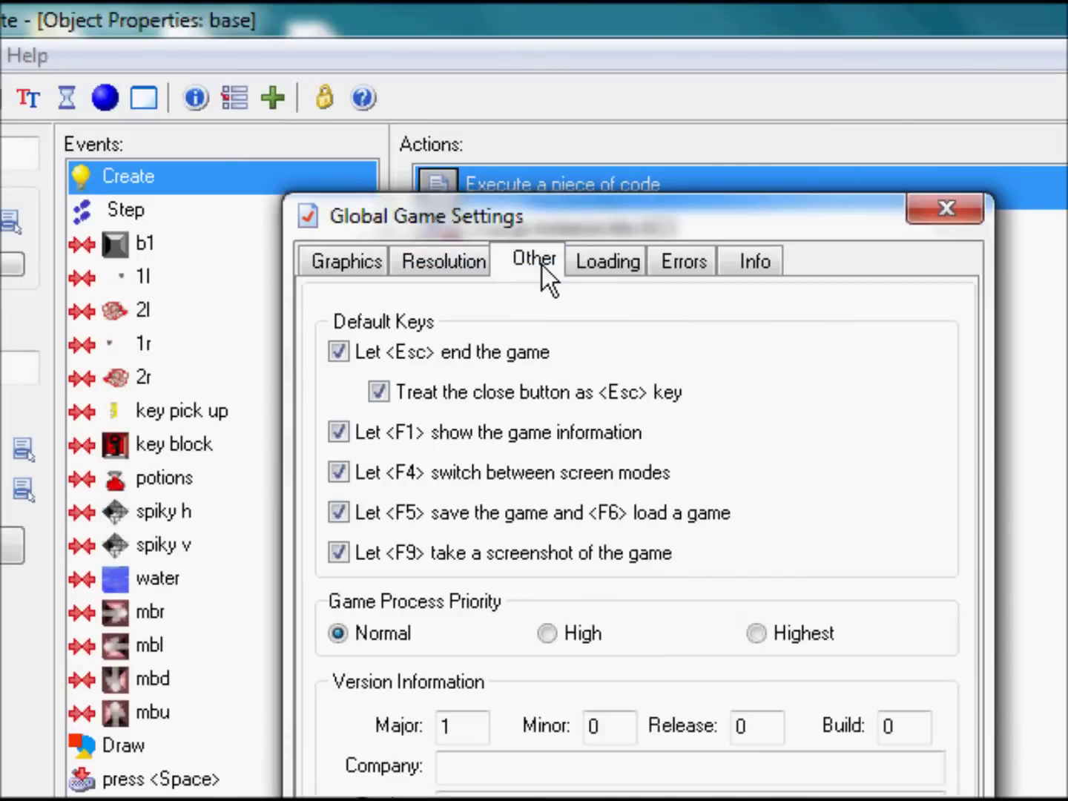
click(450, 265)
click(347, 262)
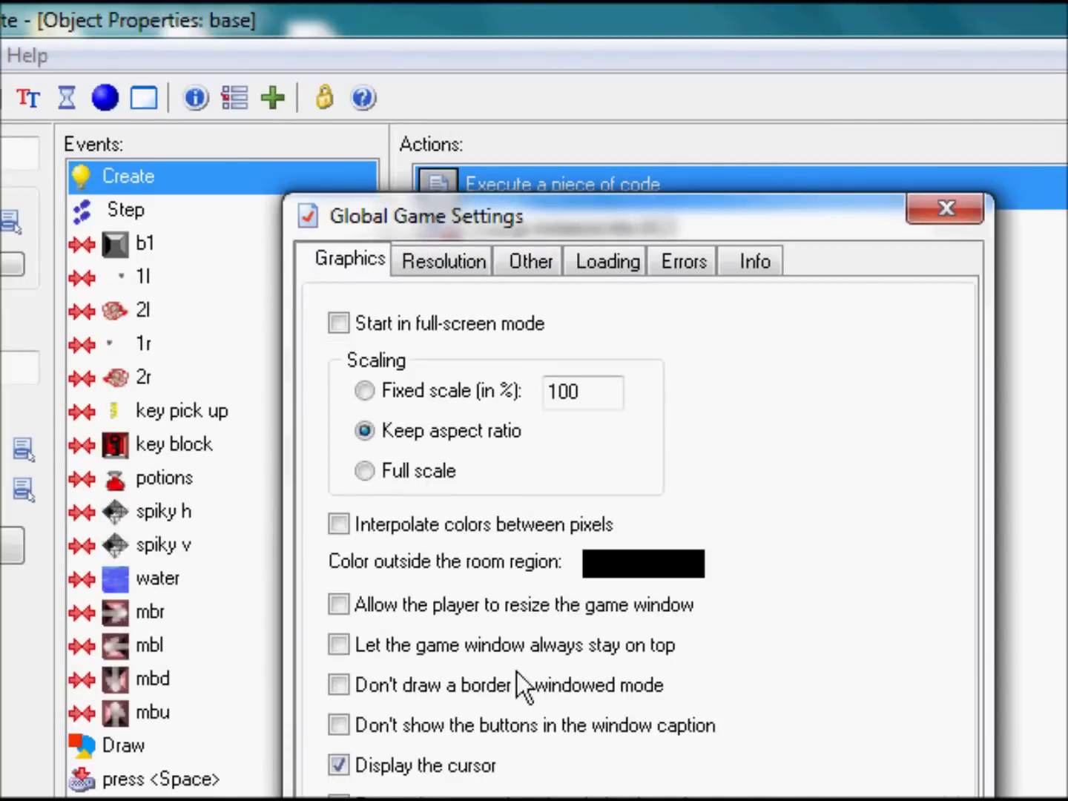
click(873, 495)
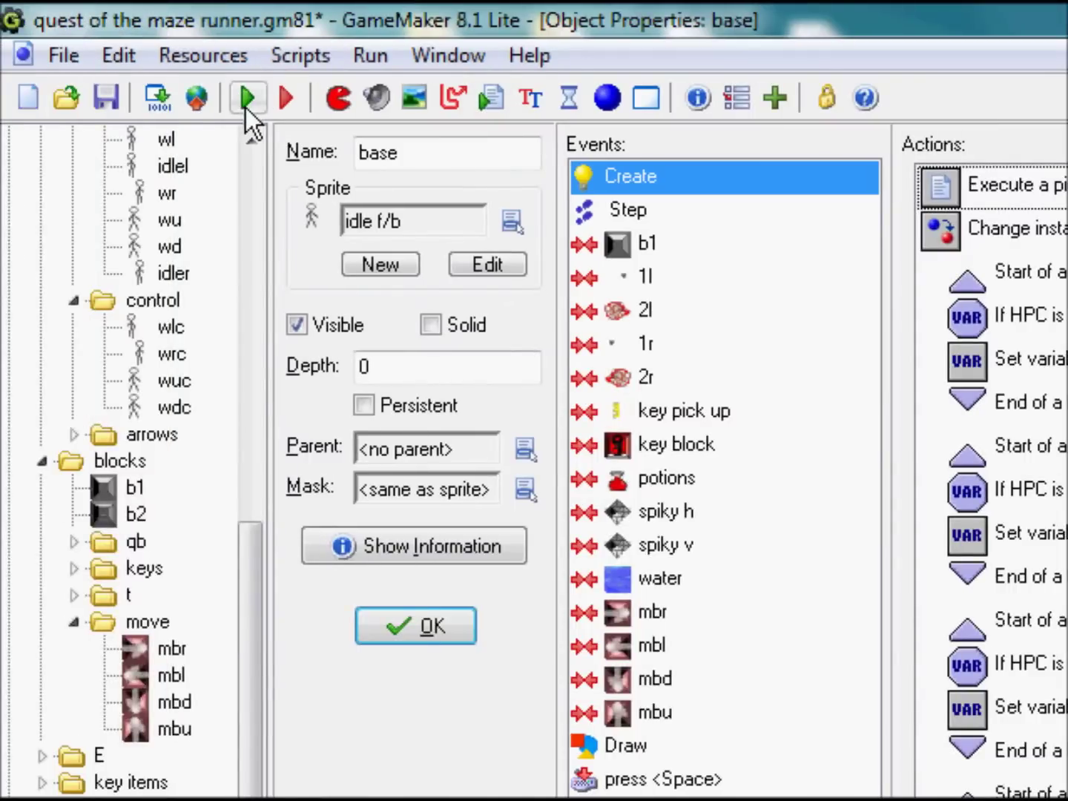
Test-run the game, highlight the HP variable name in the error message and abort the run
click(247, 109)
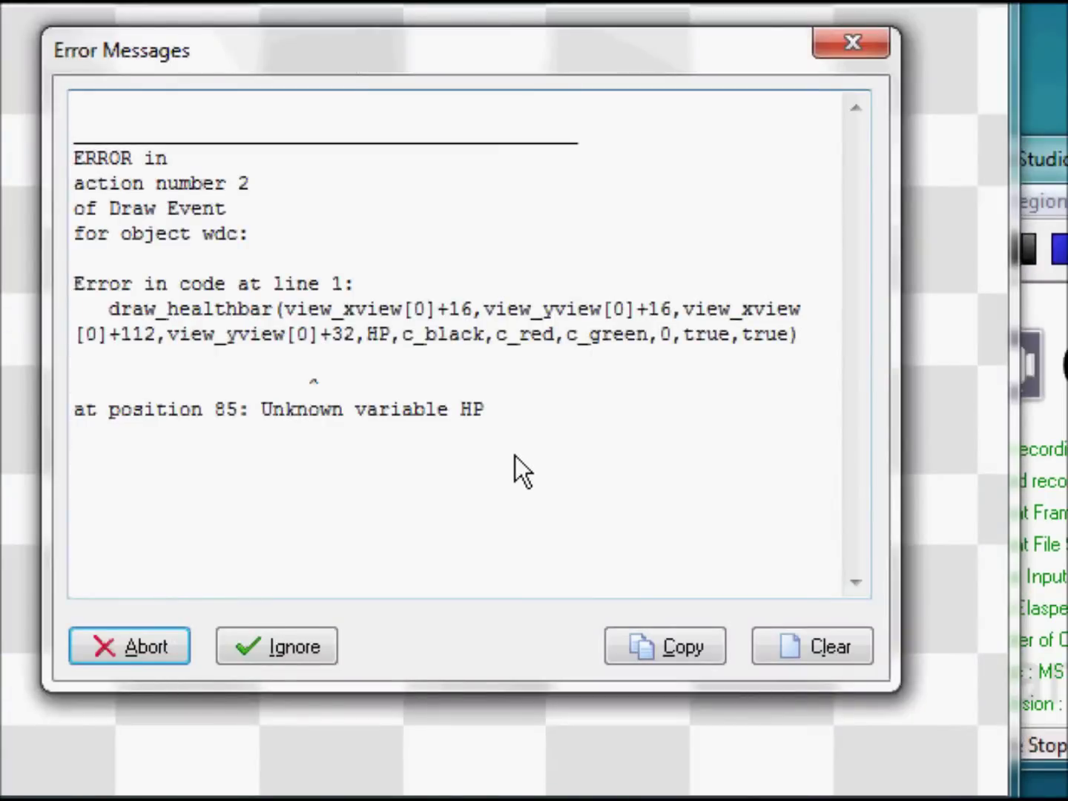
double_click(468, 410)
mouse_move(468, 409)
mouse_down()
mouse_move(452, 393)
mouse_move(467, 411)
mouse_up()
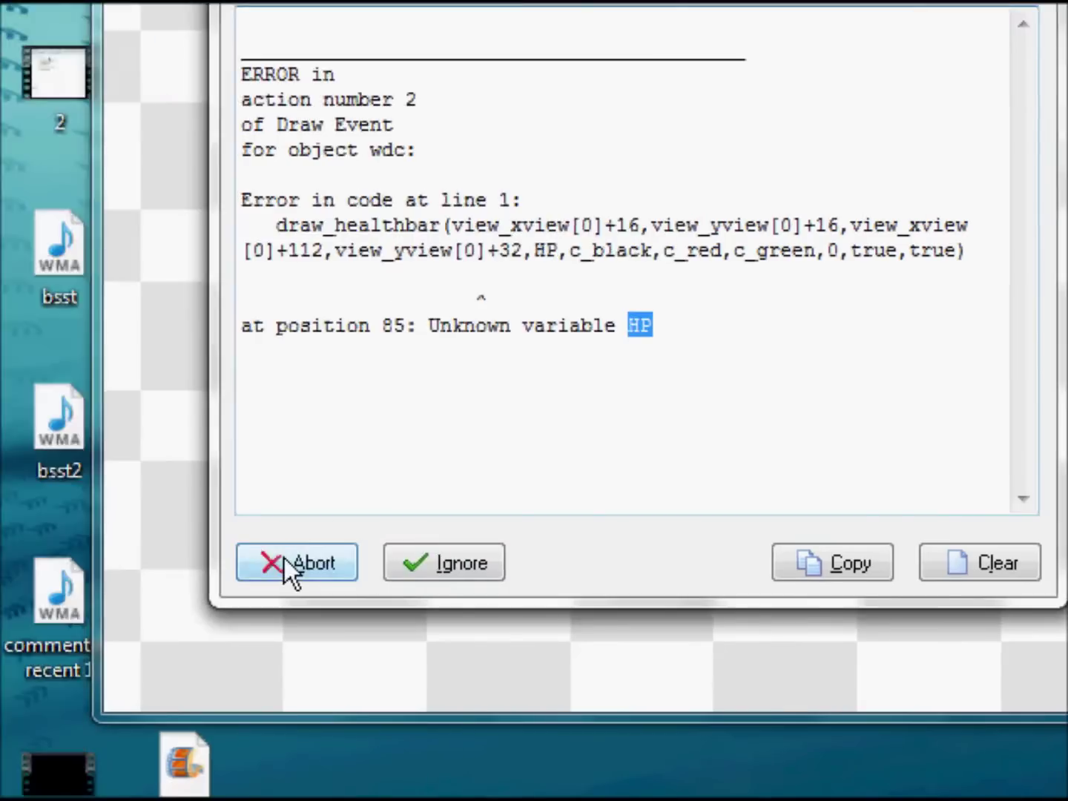
click(290, 564)
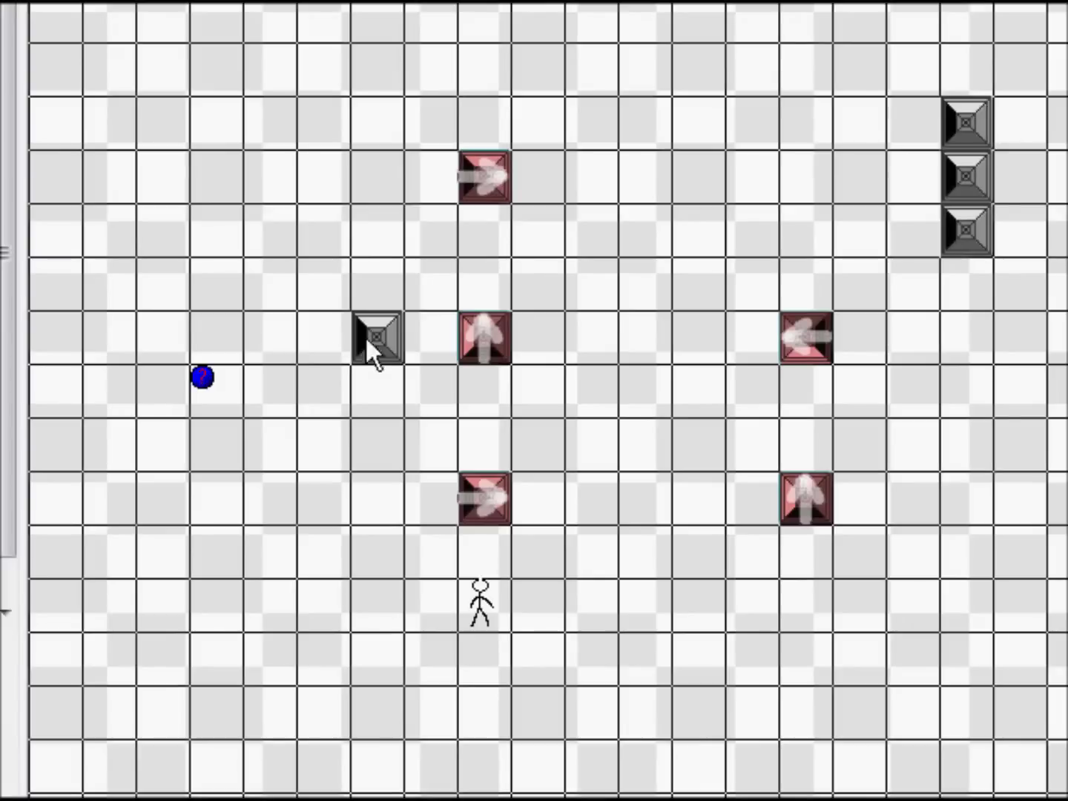
Delete the lone gray block beside the up-arrow block in the empty campus room and check the stick figure's object name
right_click(378, 421)
click(417, 363)
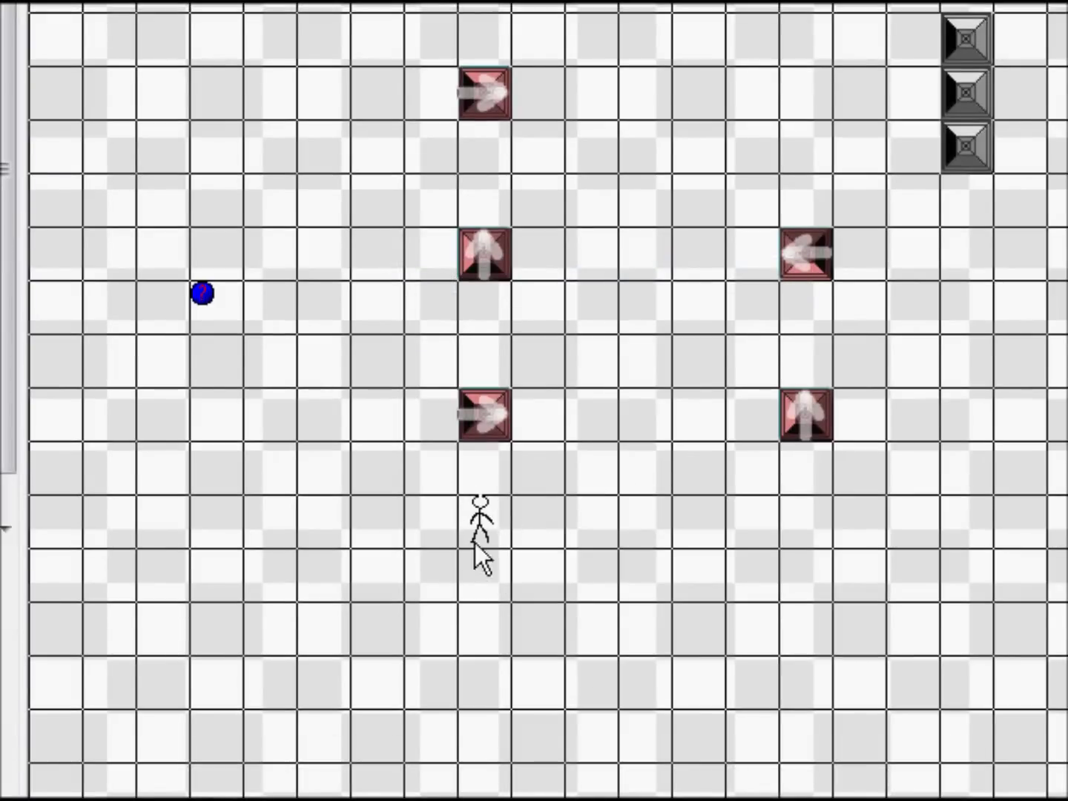
scroll(477, 524, up, 3)
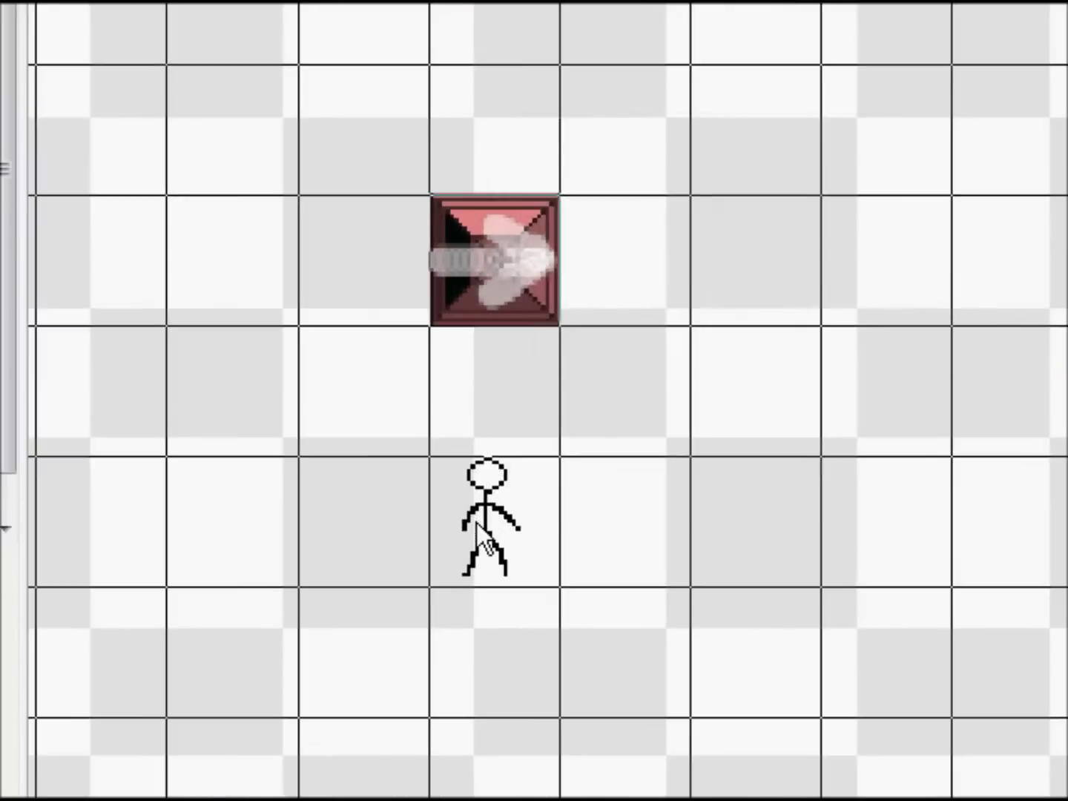
right_click(477, 523)
click(596, 305)
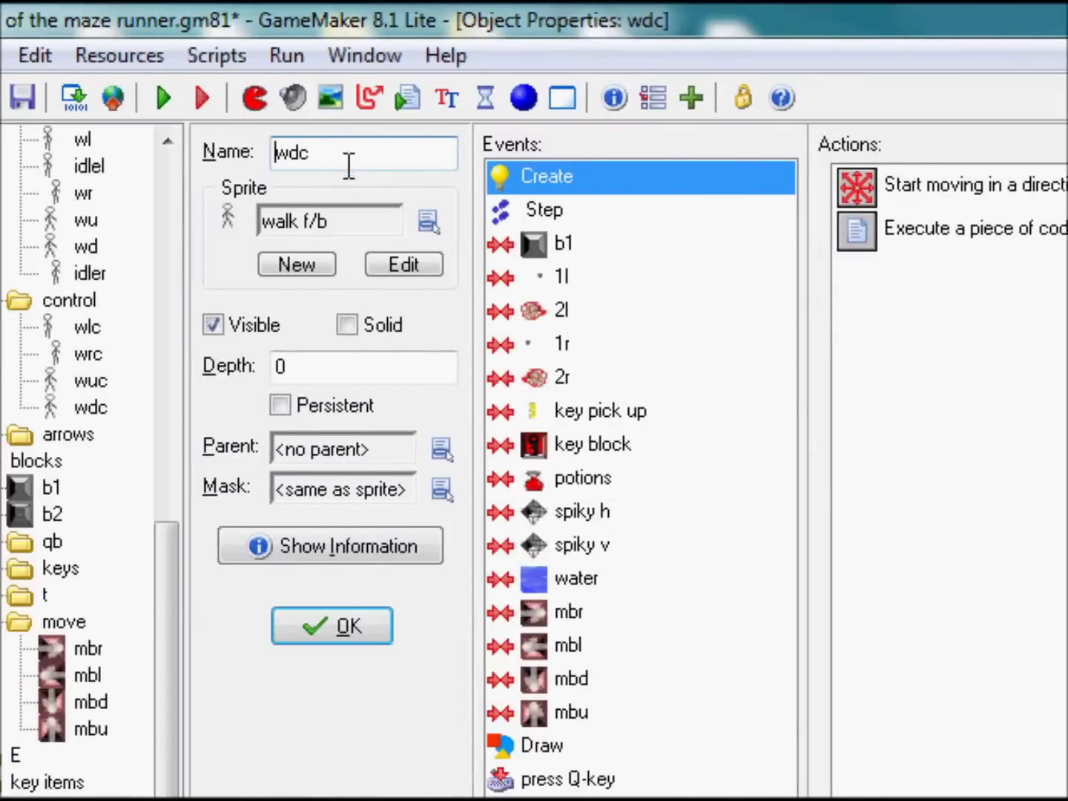
drag(350, 164, 159, 152)
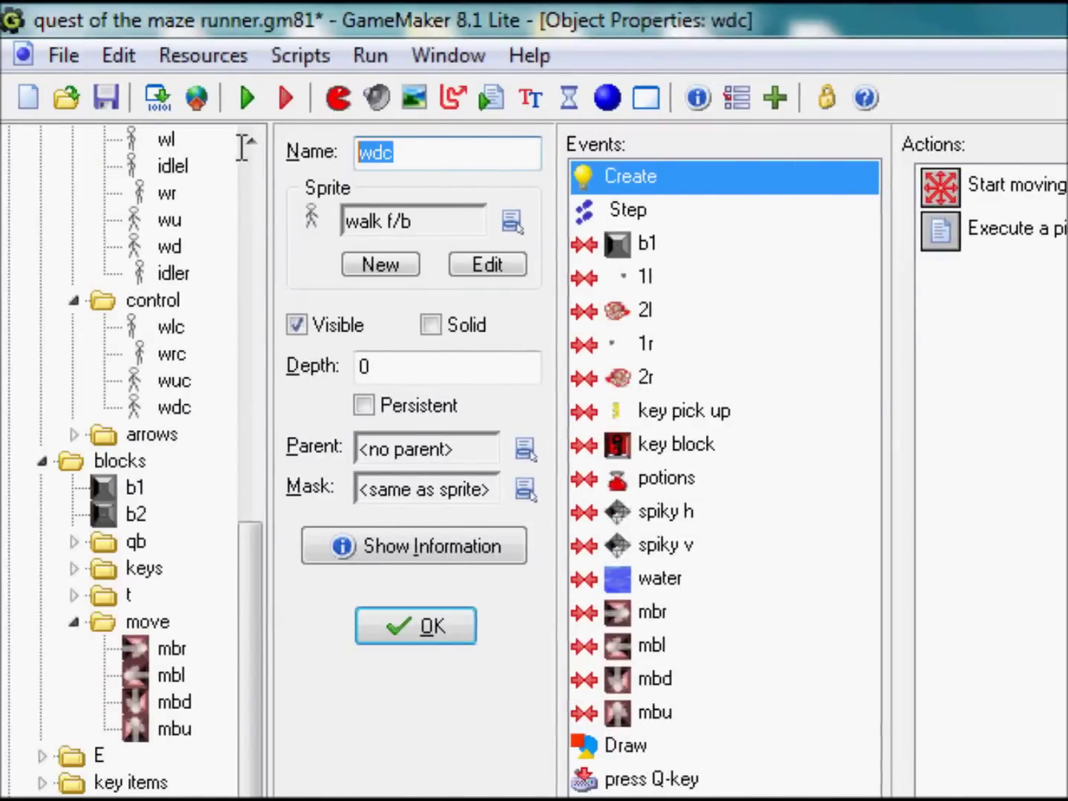
click(347, 151)
click(416, 625)
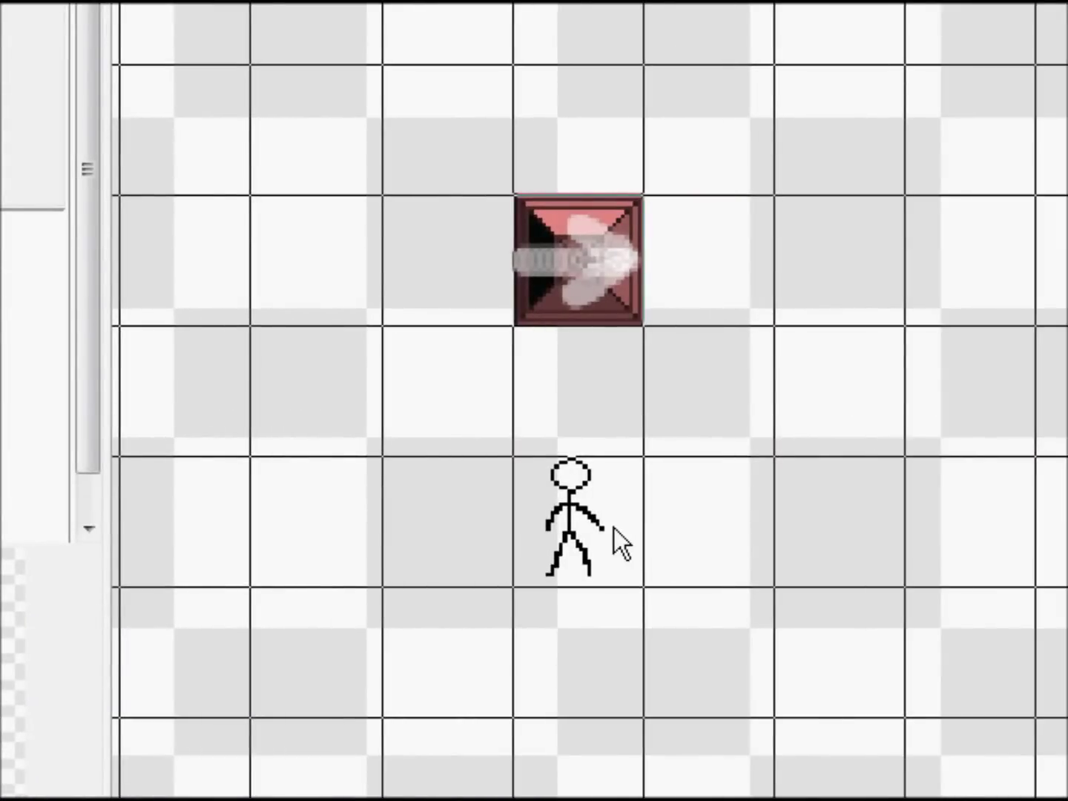
Delete the stick figure below the right-arrow block and place the player's base object in the same grid cell
right_click(579, 540)
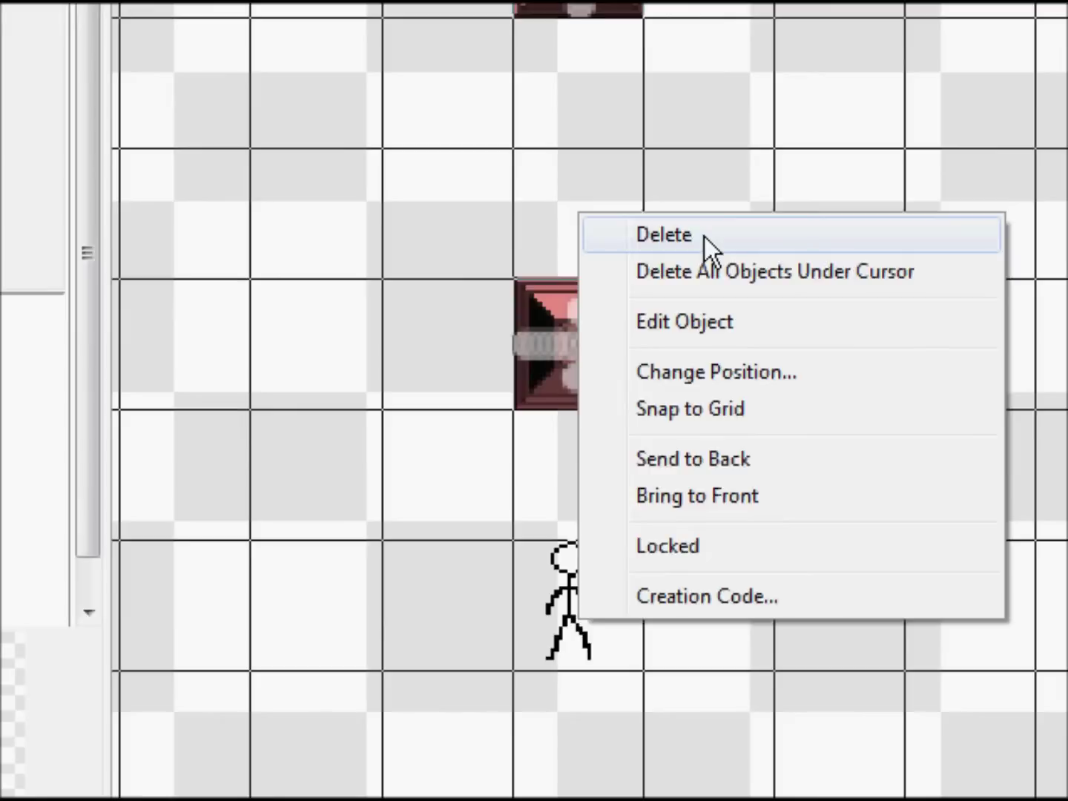
click(704, 238)
click(349, 223)
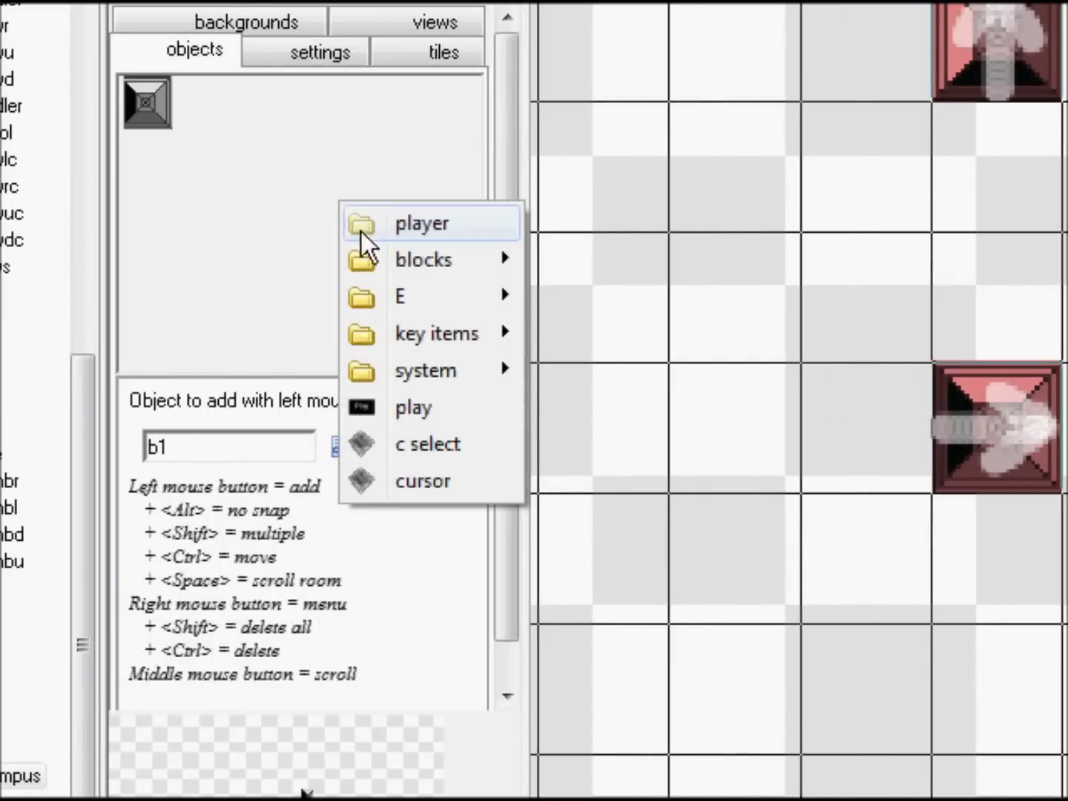
mouse_move(409, 239)
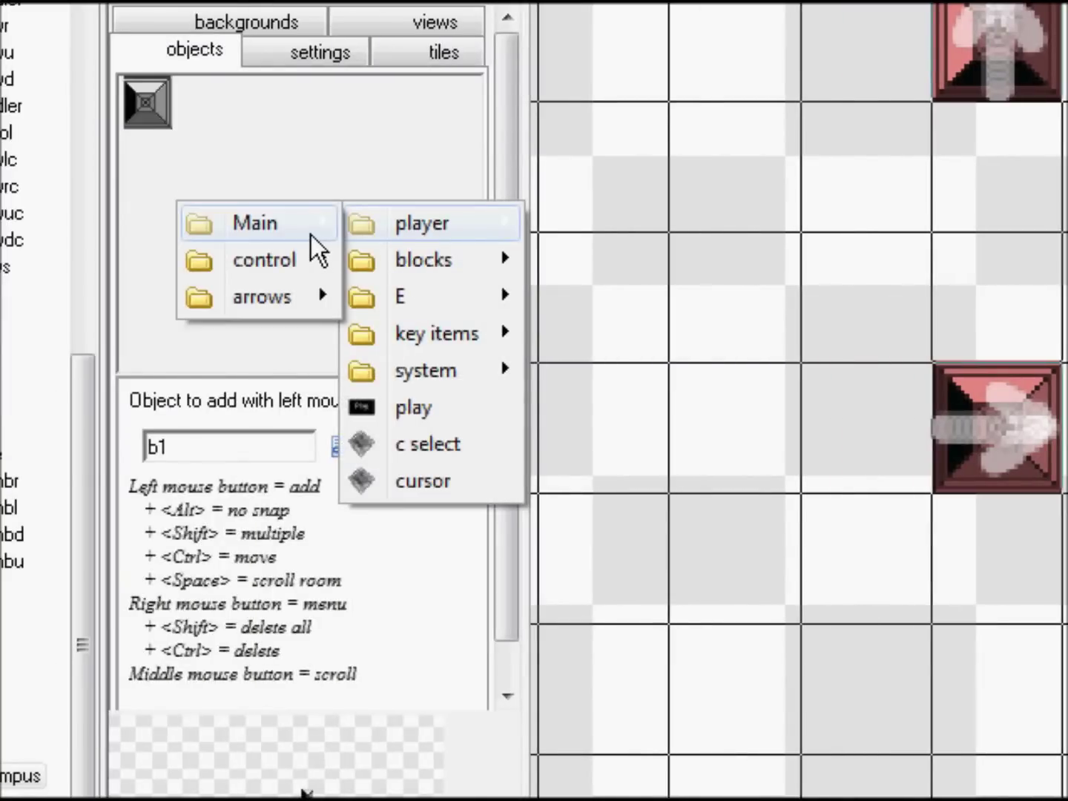
mouse_move(311, 236)
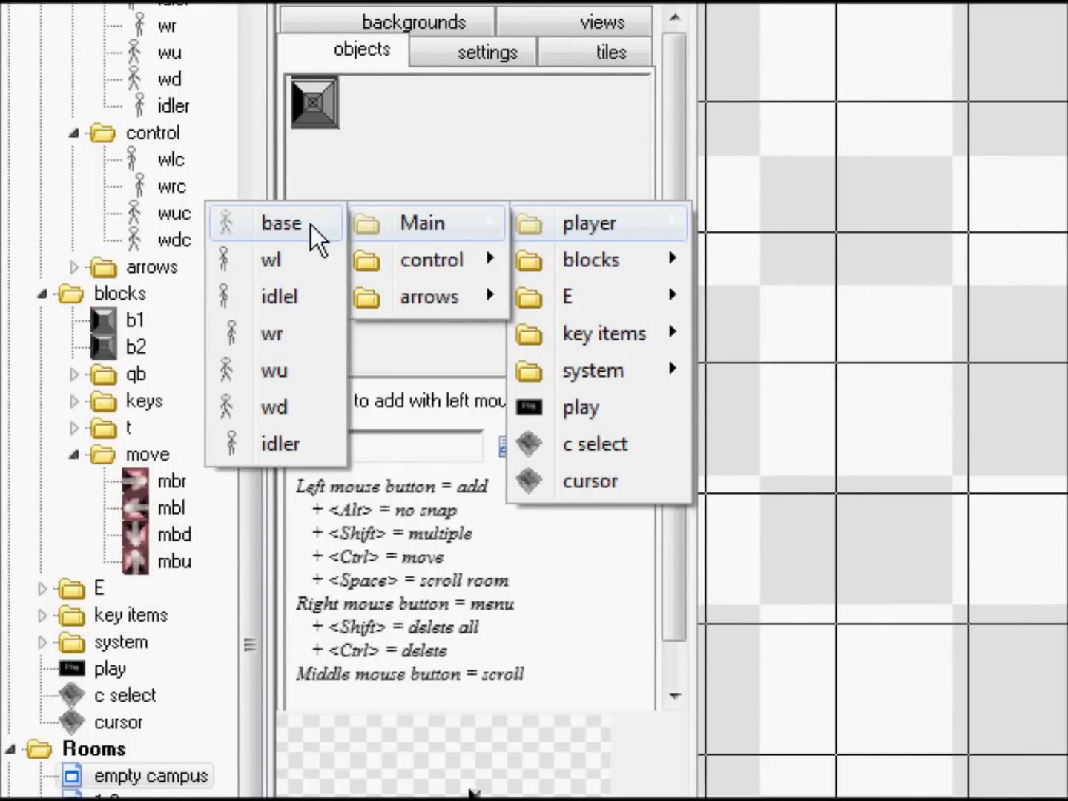
click(311, 225)
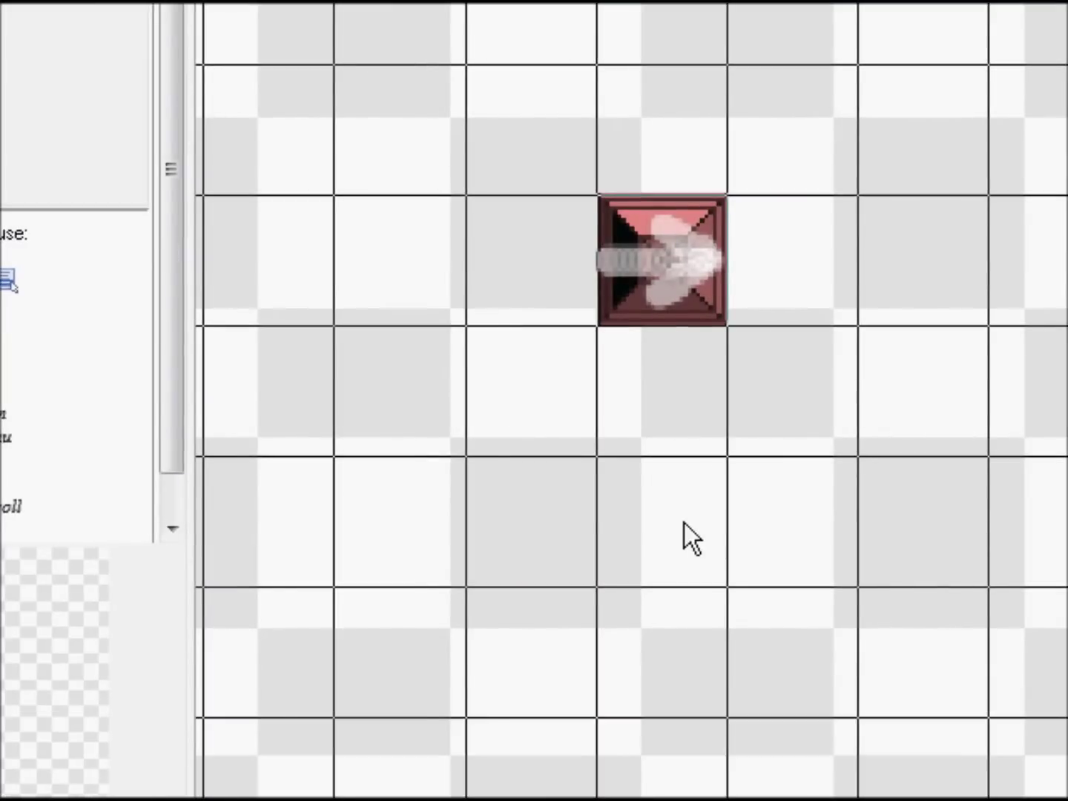
click(678, 604)
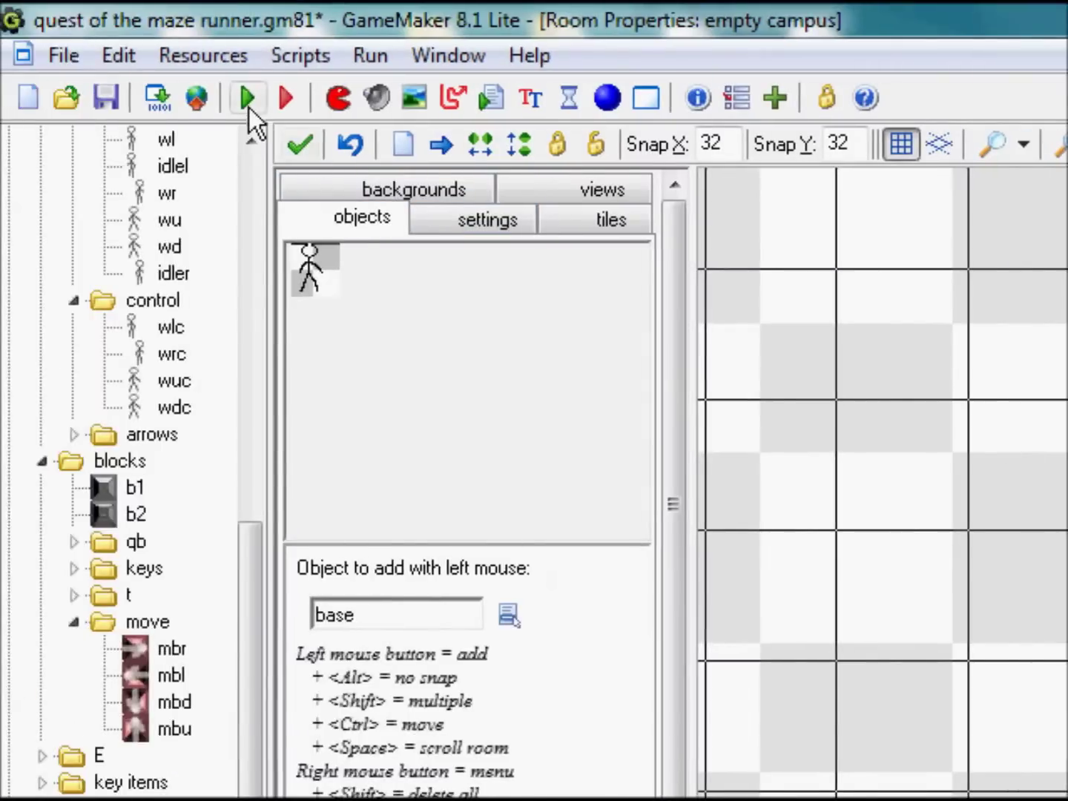
Test-run the game and walk the player around in all four directions near the moving blocks
click(248, 100)
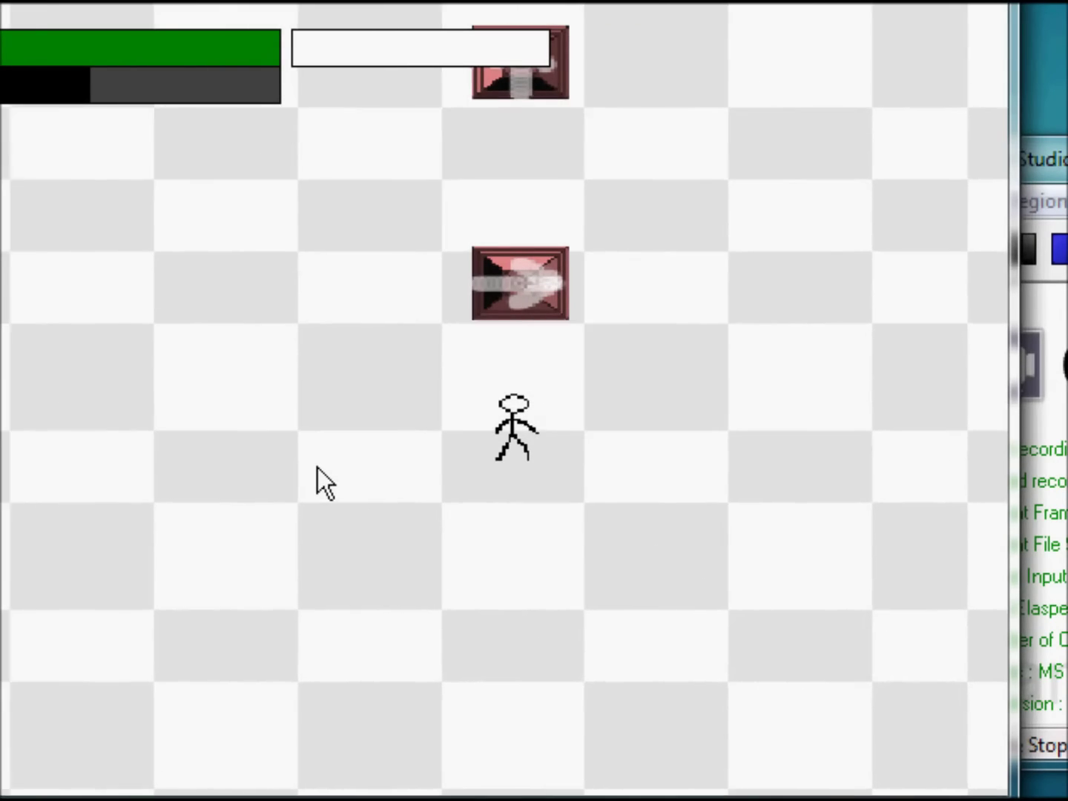
key(Right)
key(Down)
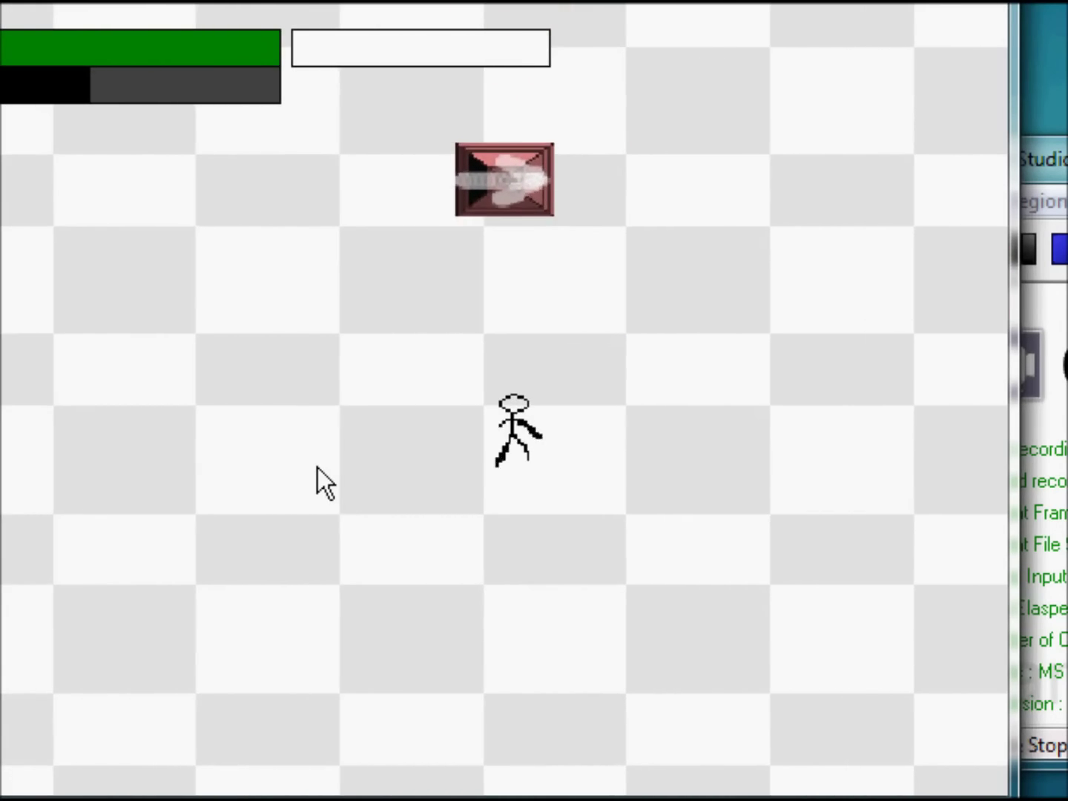
key(Left)
key(Up)
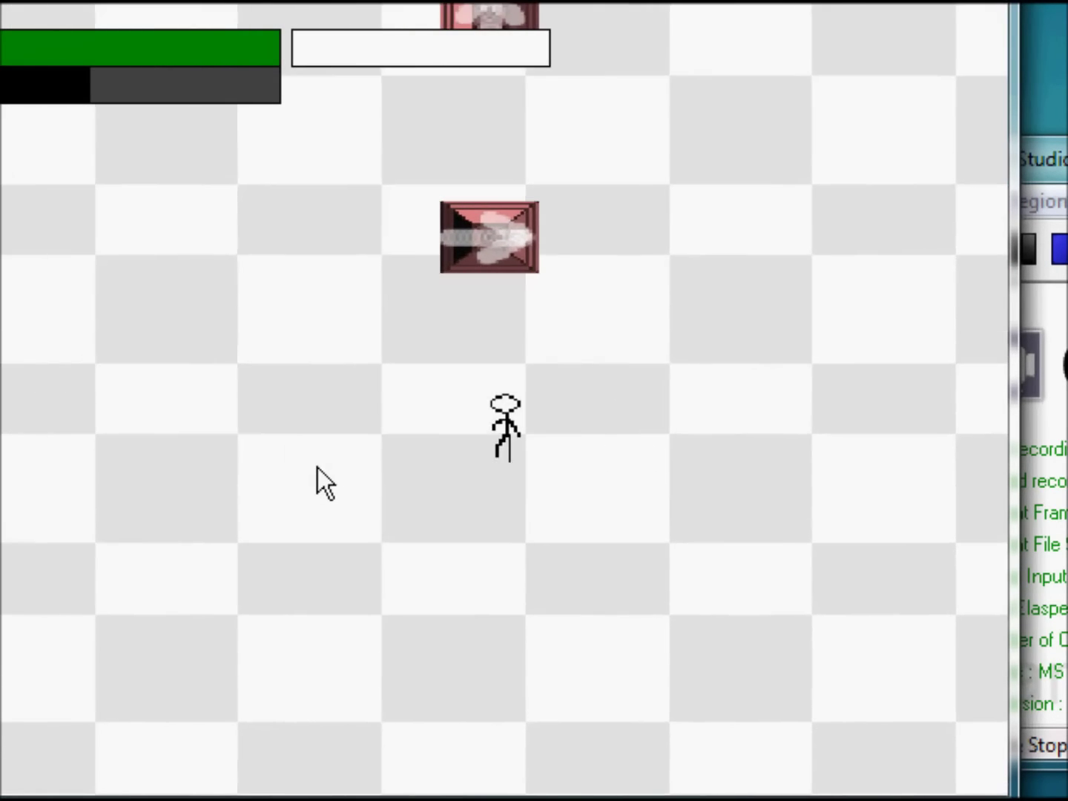
key(Right)
key(Up)
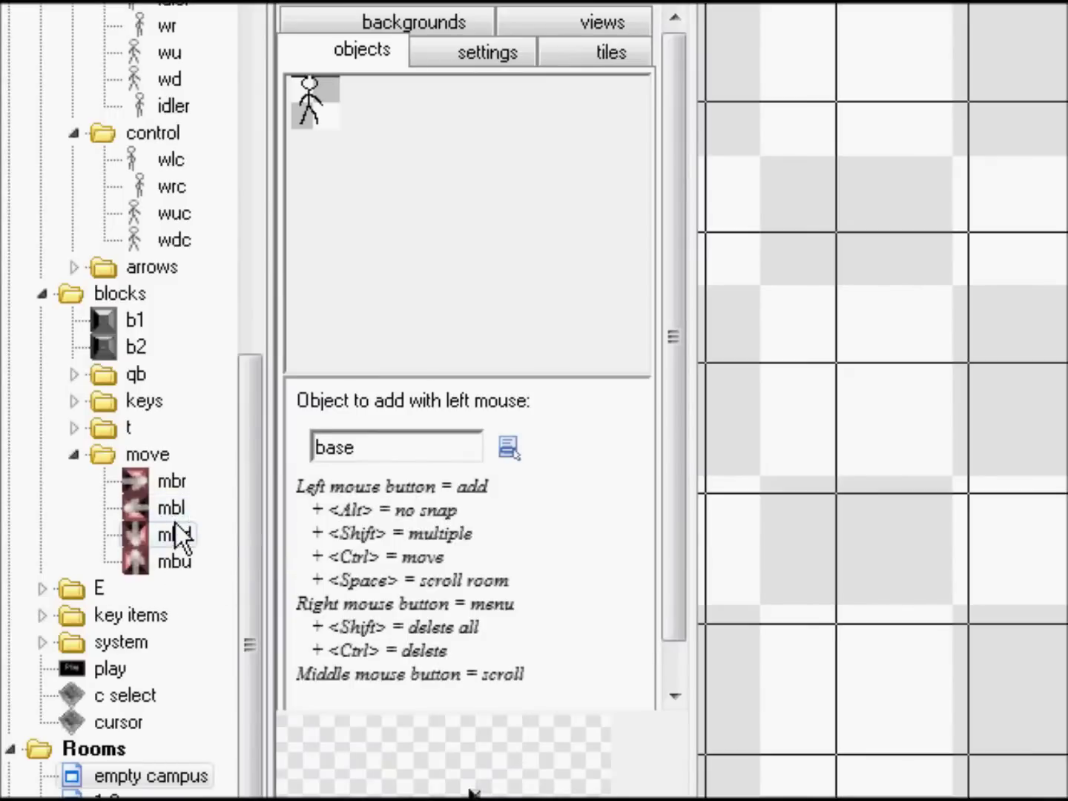
In the base object's collision event with mbl, set the Change Instance action to change into wlc
double_click(171, 508)
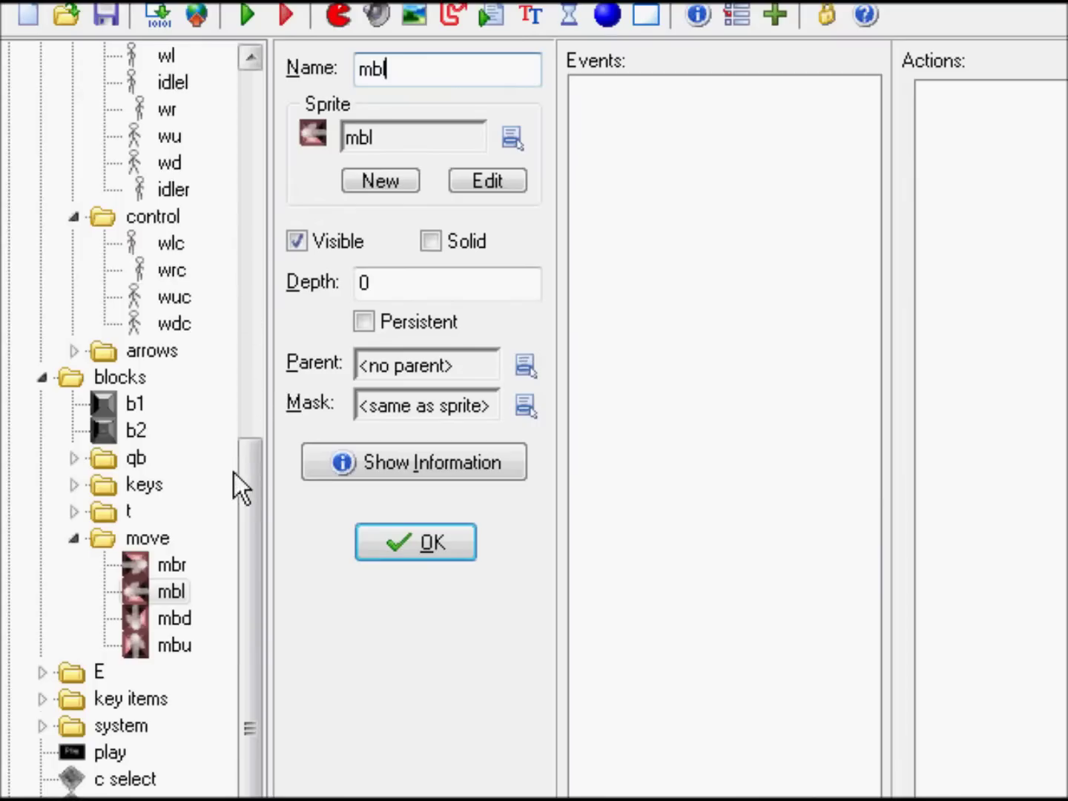
drag(245, 472, 253, 337)
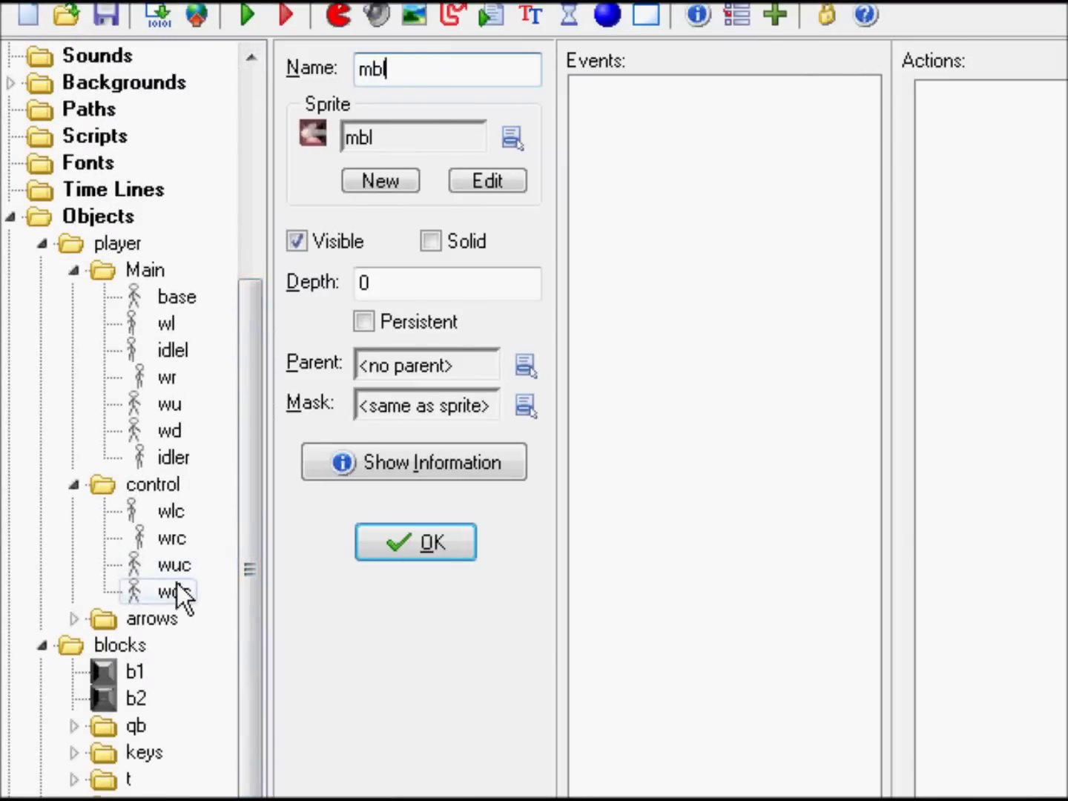
double_click(176, 297)
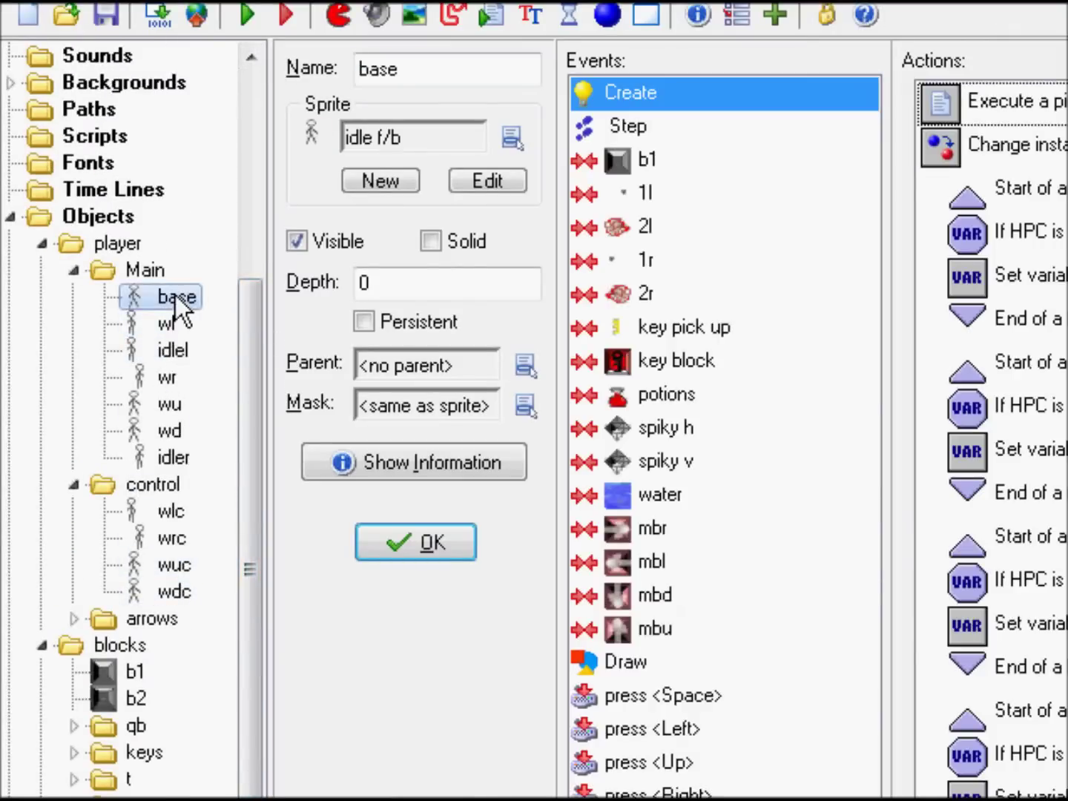
click(698, 481)
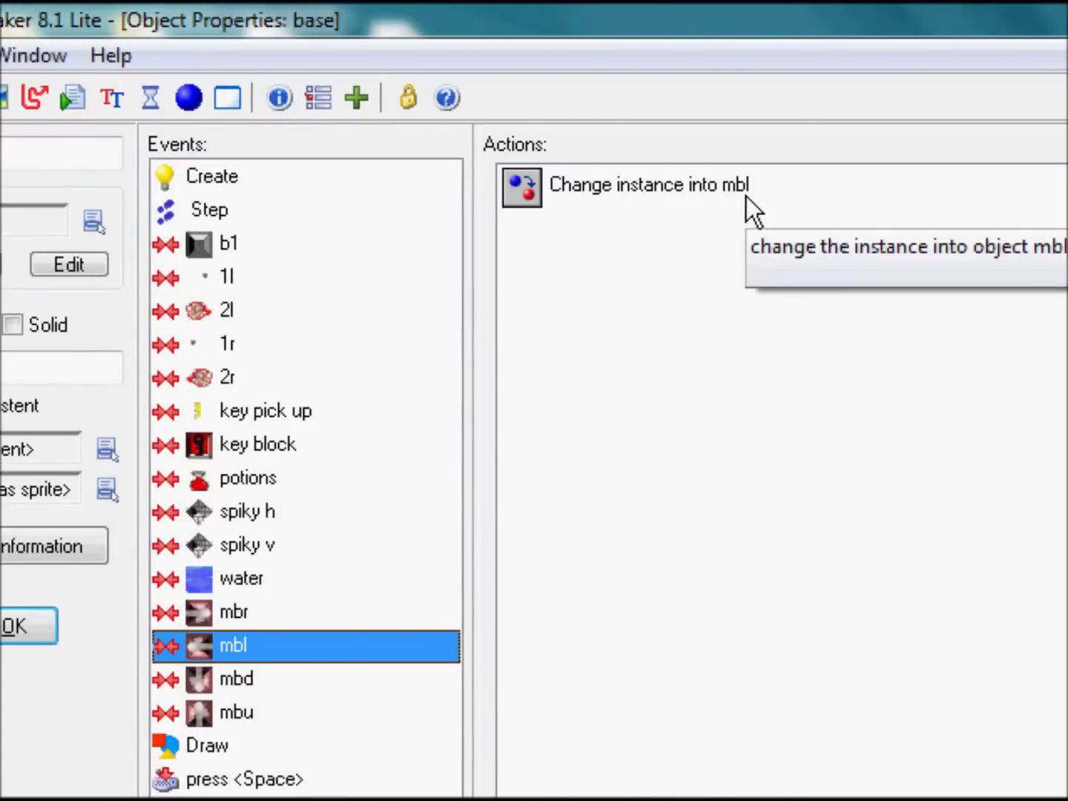
double_click(747, 197)
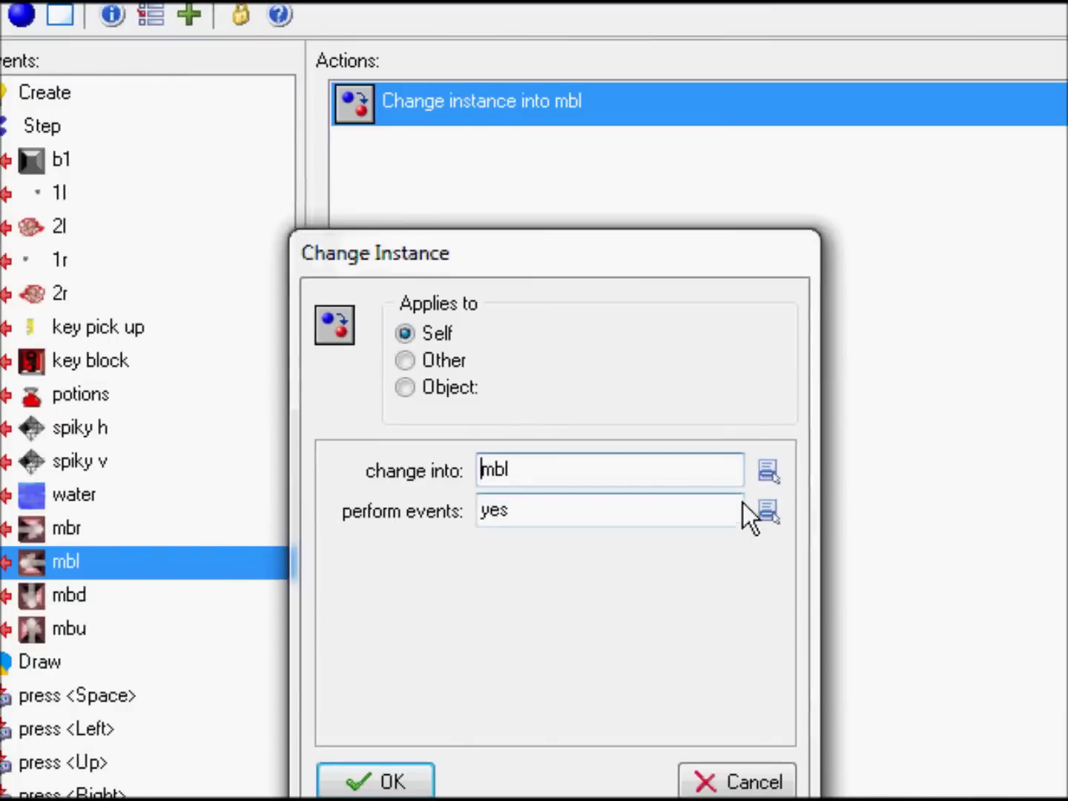
click(852, 554)
mouse_move(762, 536)
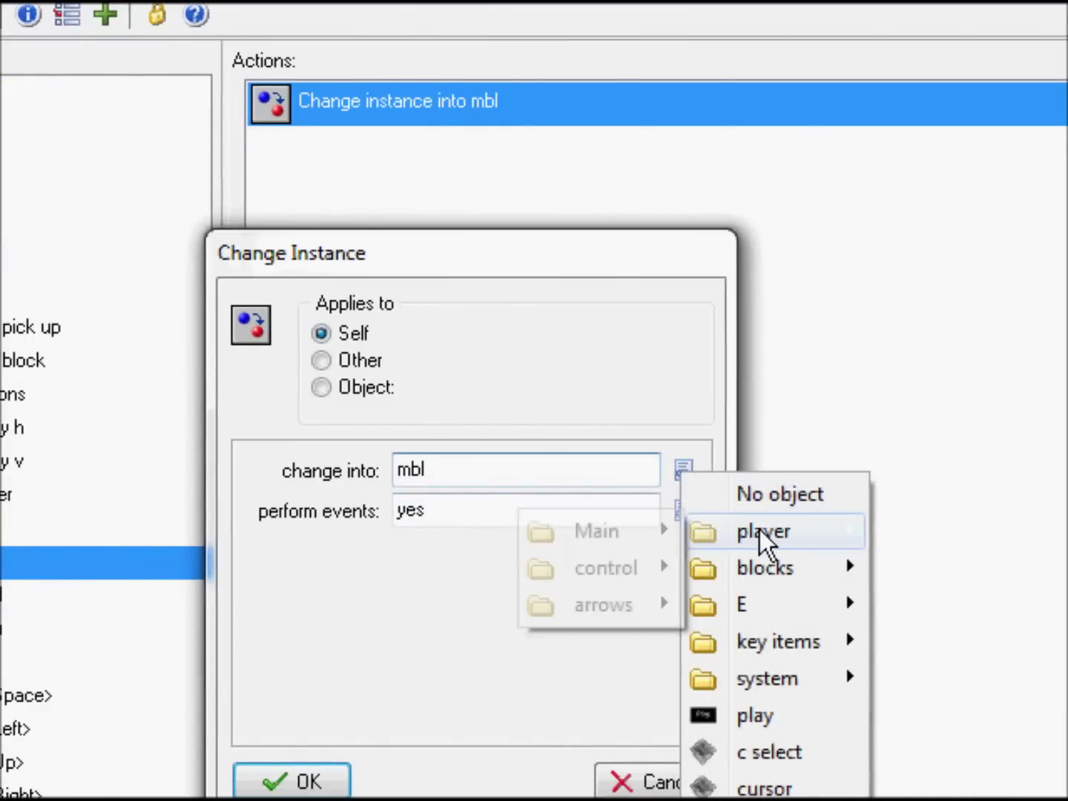
mouse_move(644, 537)
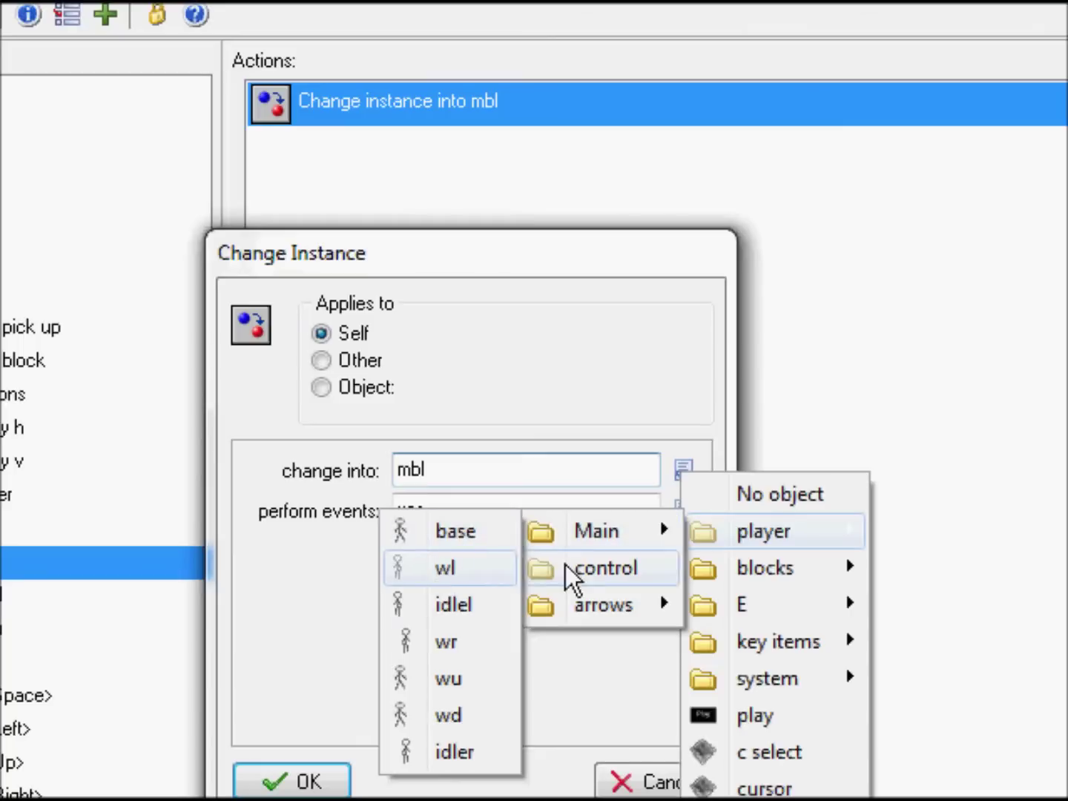
mouse_move(604, 583)
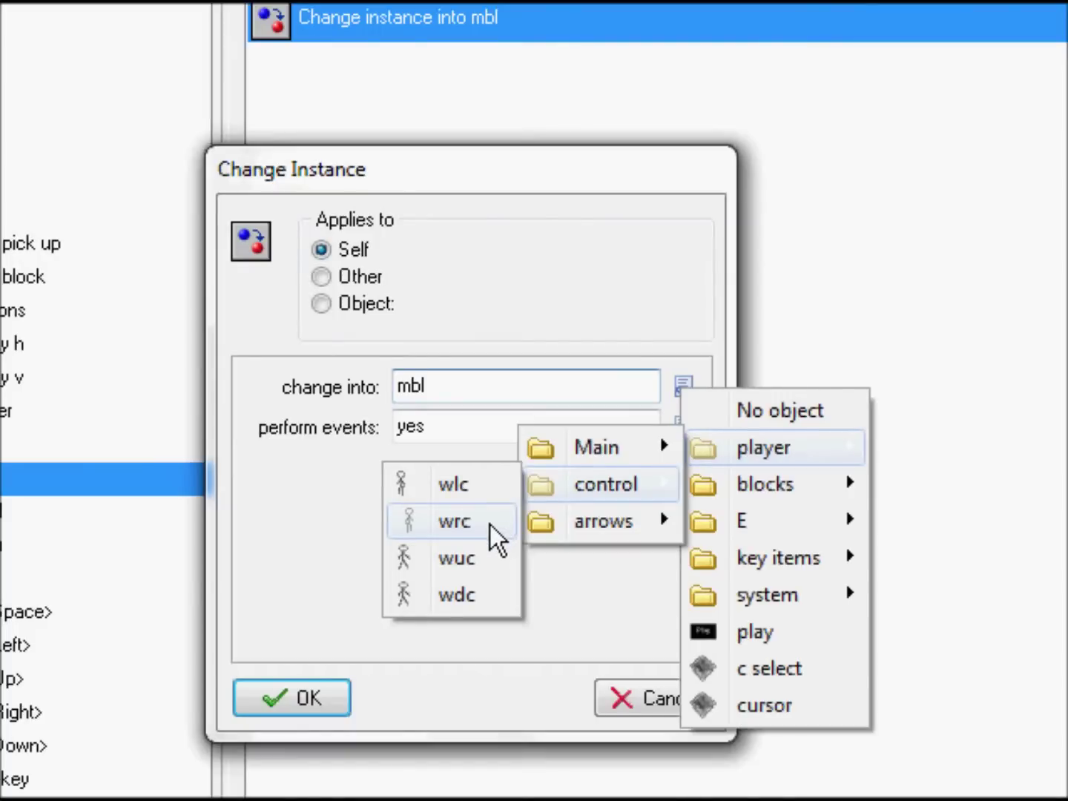
click(487, 490)
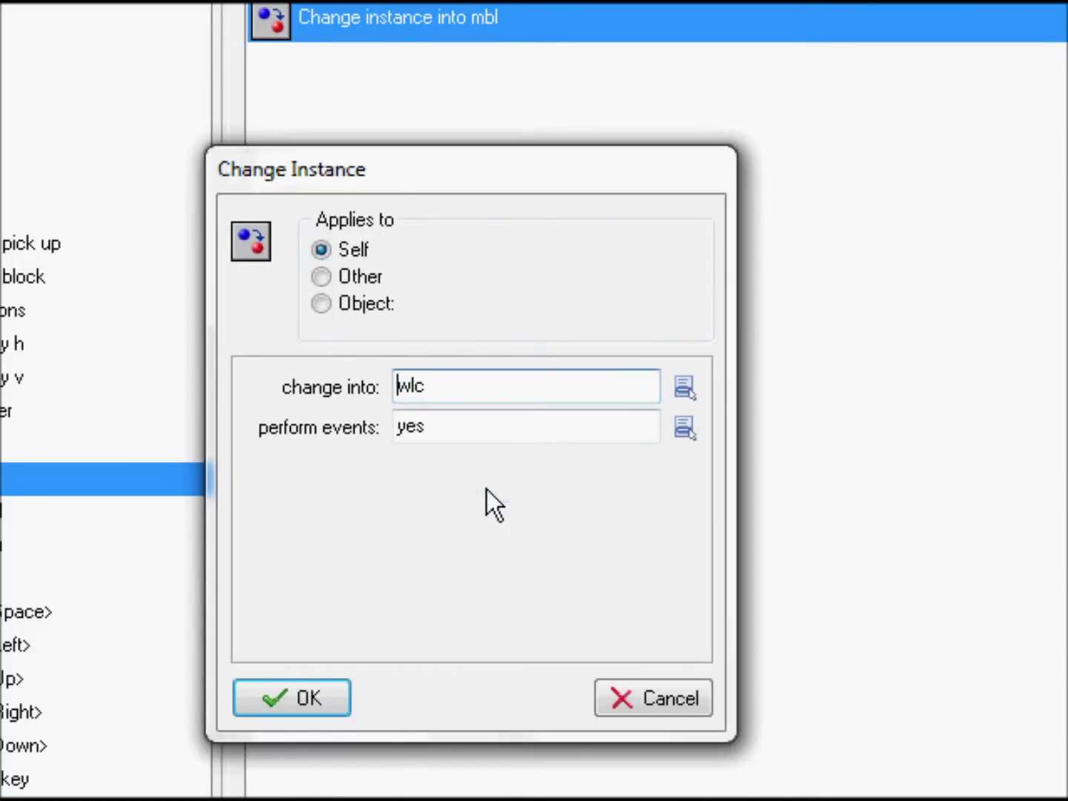
click(321, 544)
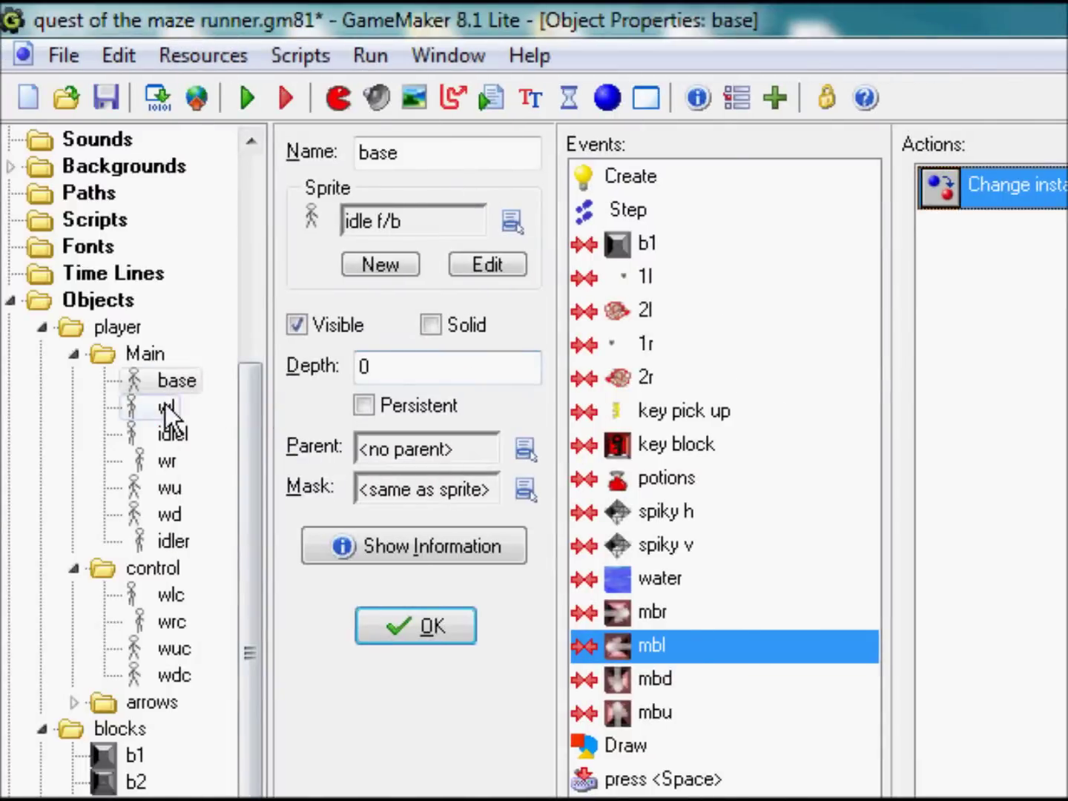
Examine the actions of the mbr, mbl, mbd and mbu collision events in the wl and idlel objects
double_click(167, 407)
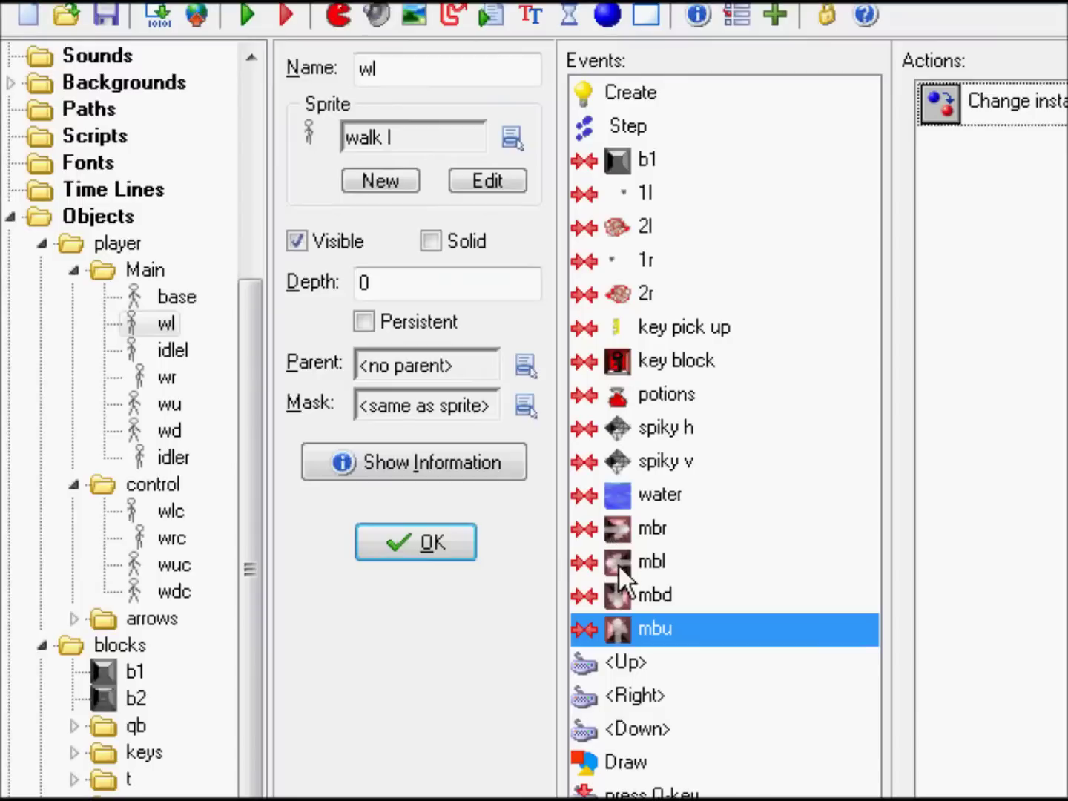
click(636, 678)
click(638, 713)
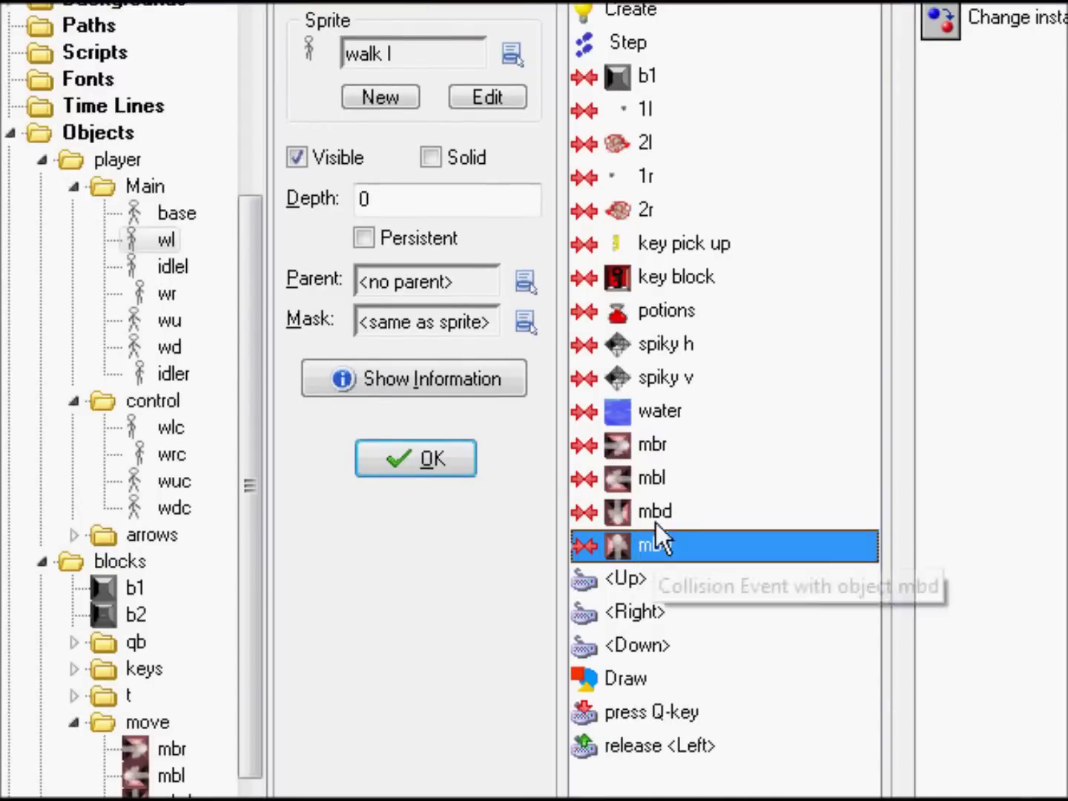
click(664, 479)
click(693, 450)
click(690, 475)
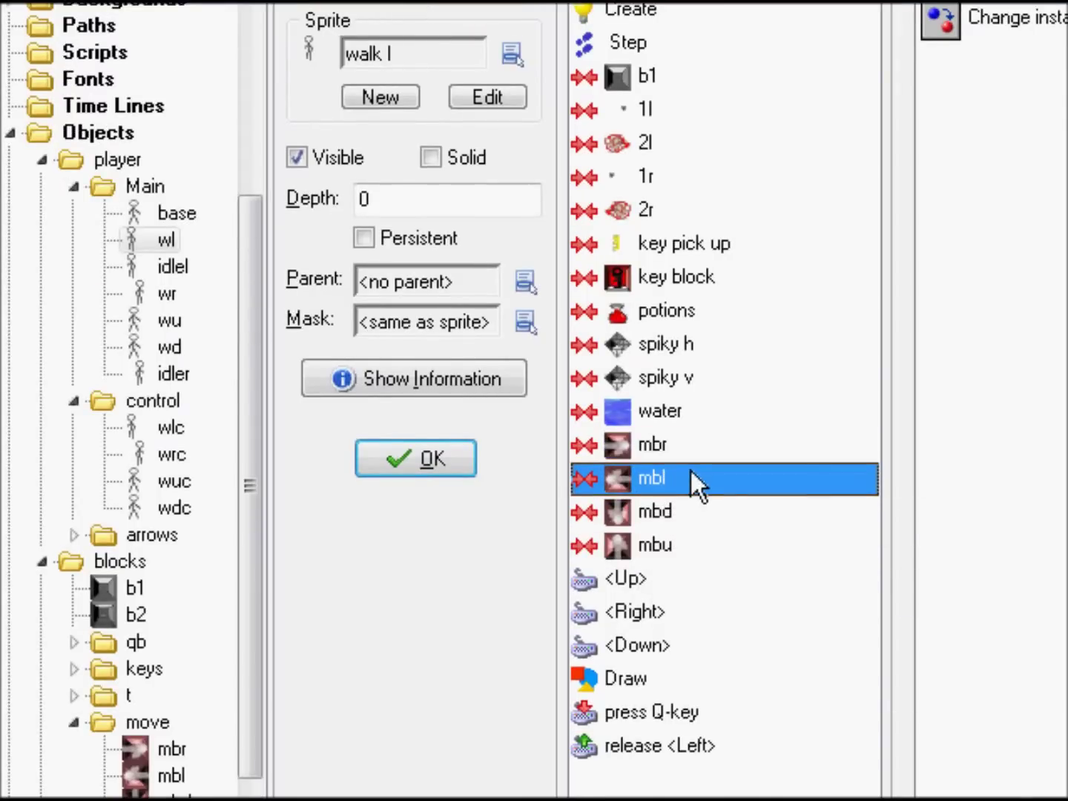
click(181, 270)
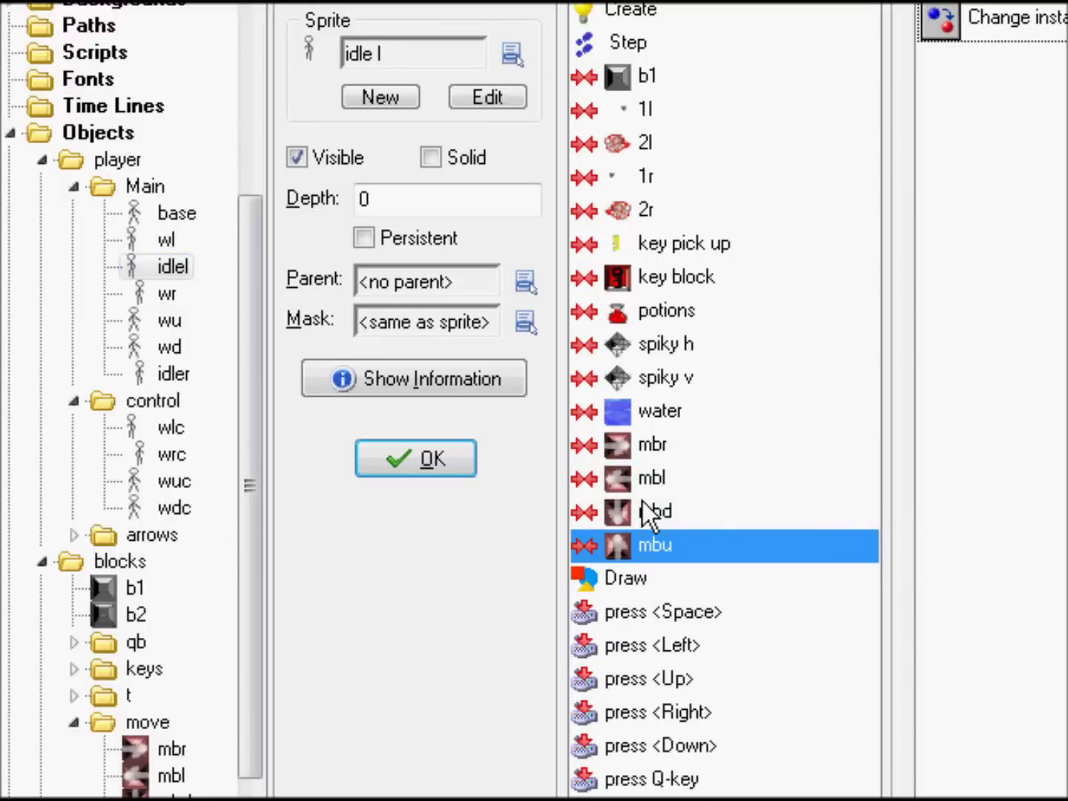
click(642, 502)
click(645, 485)
click(657, 449)
click(656, 479)
click(659, 515)
click(665, 550)
Paste the Change Instance into wlc action into the mbl collision events of the wl and idlel objects
click(170, 240)
click(691, 478)
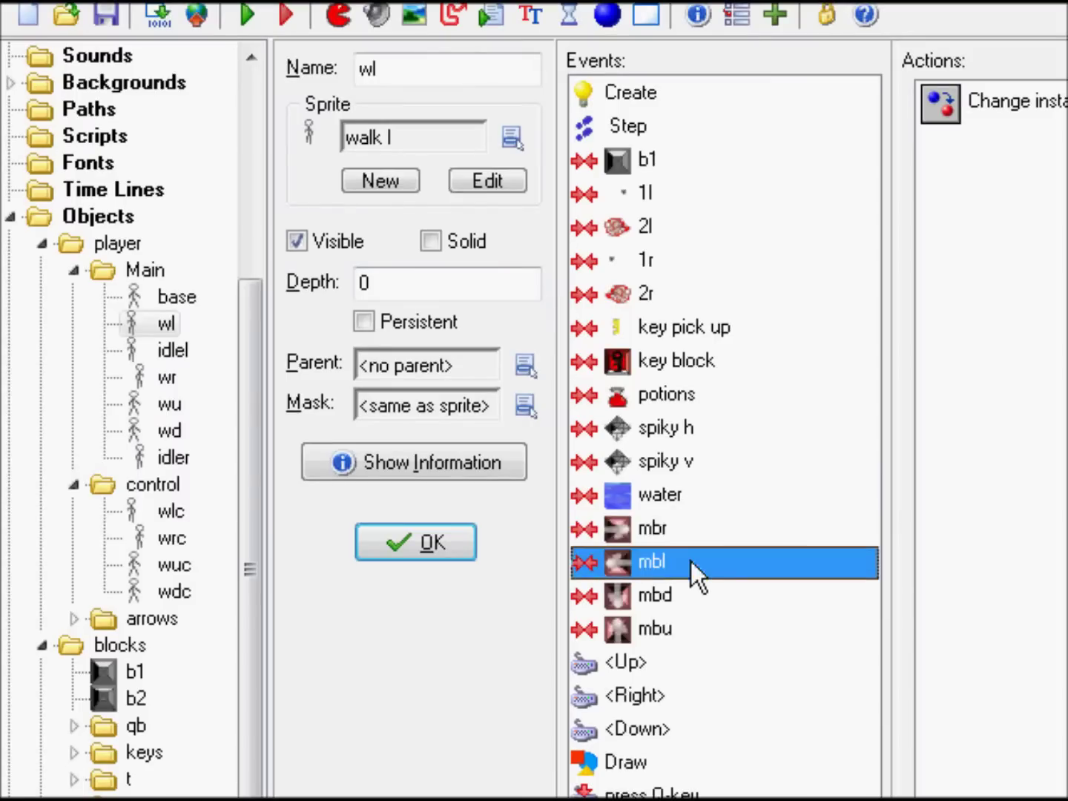
click(1016, 102)
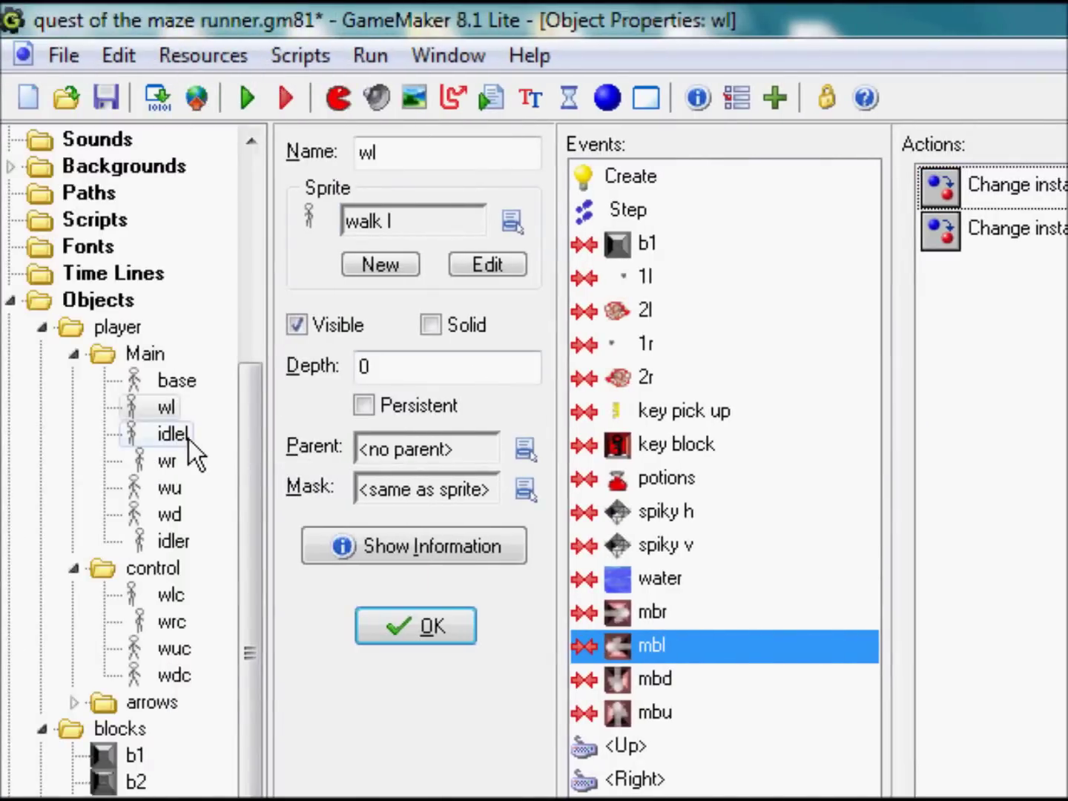
click(188, 436)
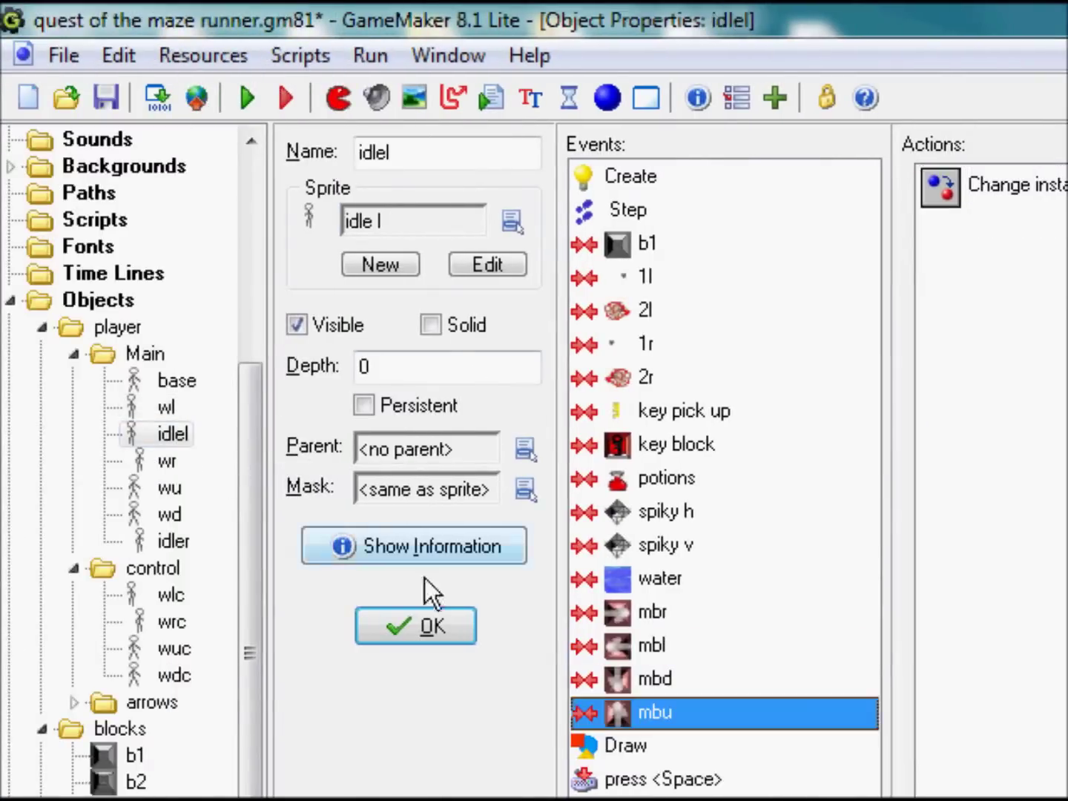
click(653, 645)
key(ctrl+v)
Paste the Change Instance into wlc action into the mbl collision events of the wr and wu objects
double_click(164, 369)
click(768, 624)
click(689, 477)
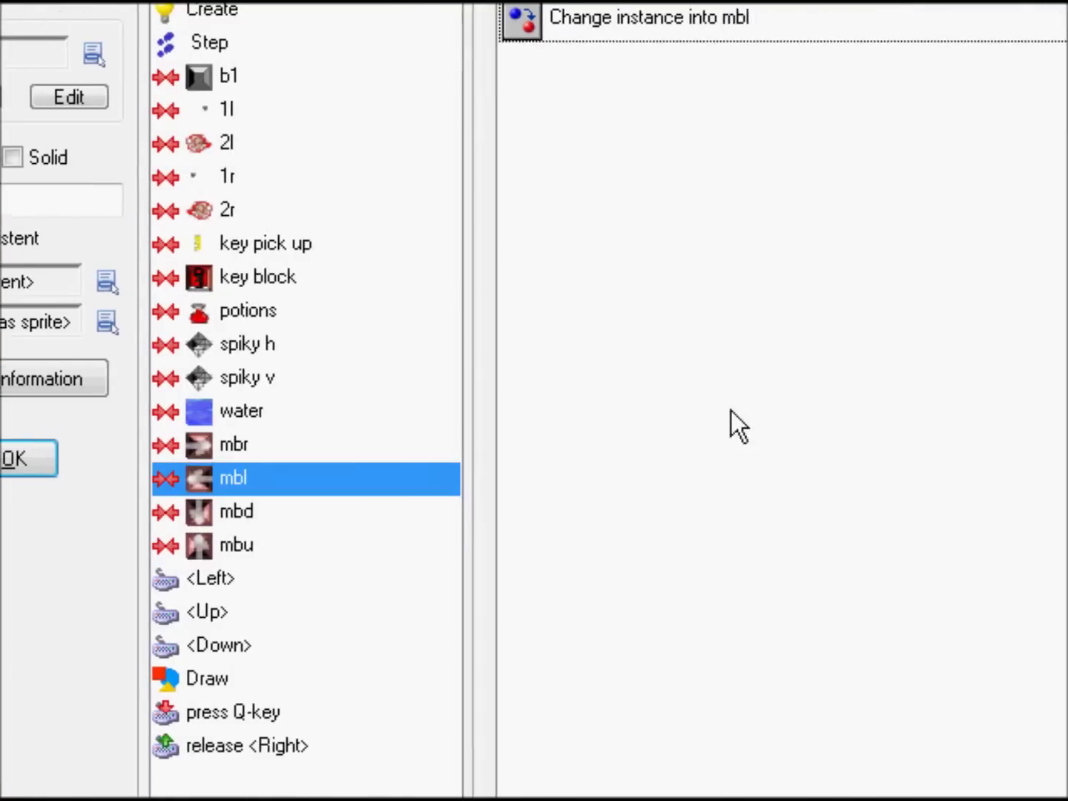
key(ctrl+v)
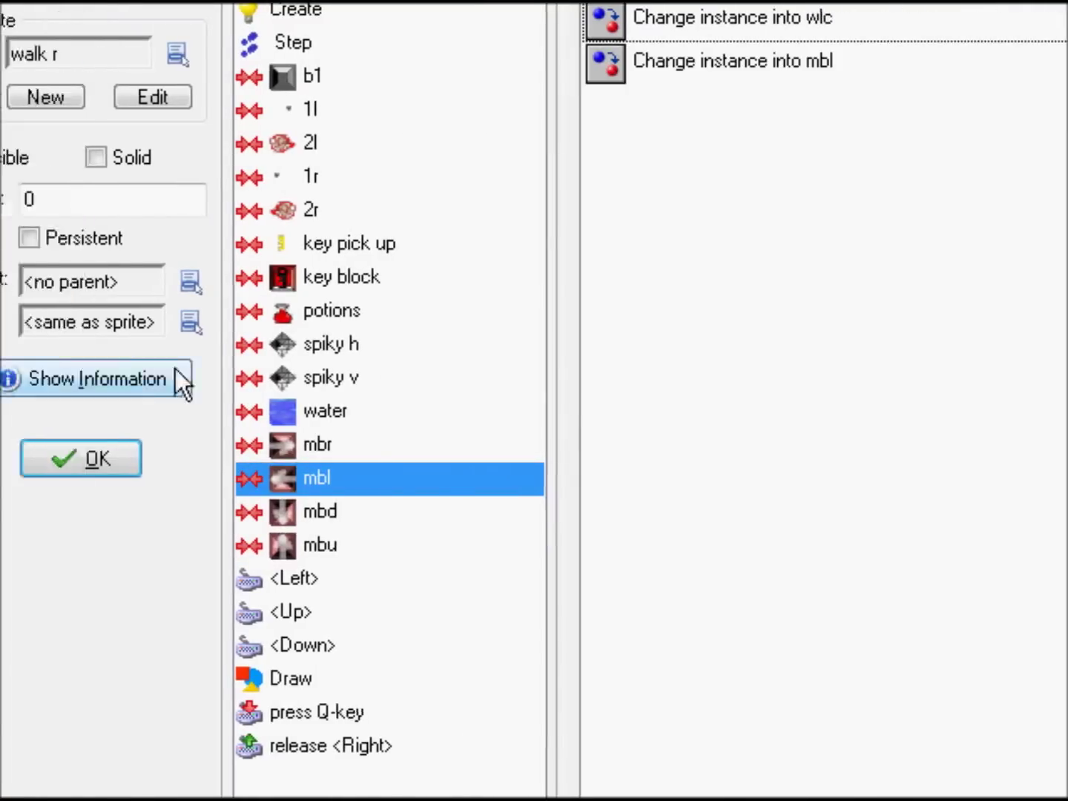
double_click(171, 318)
click(237, 478)
key(ctrl+v)
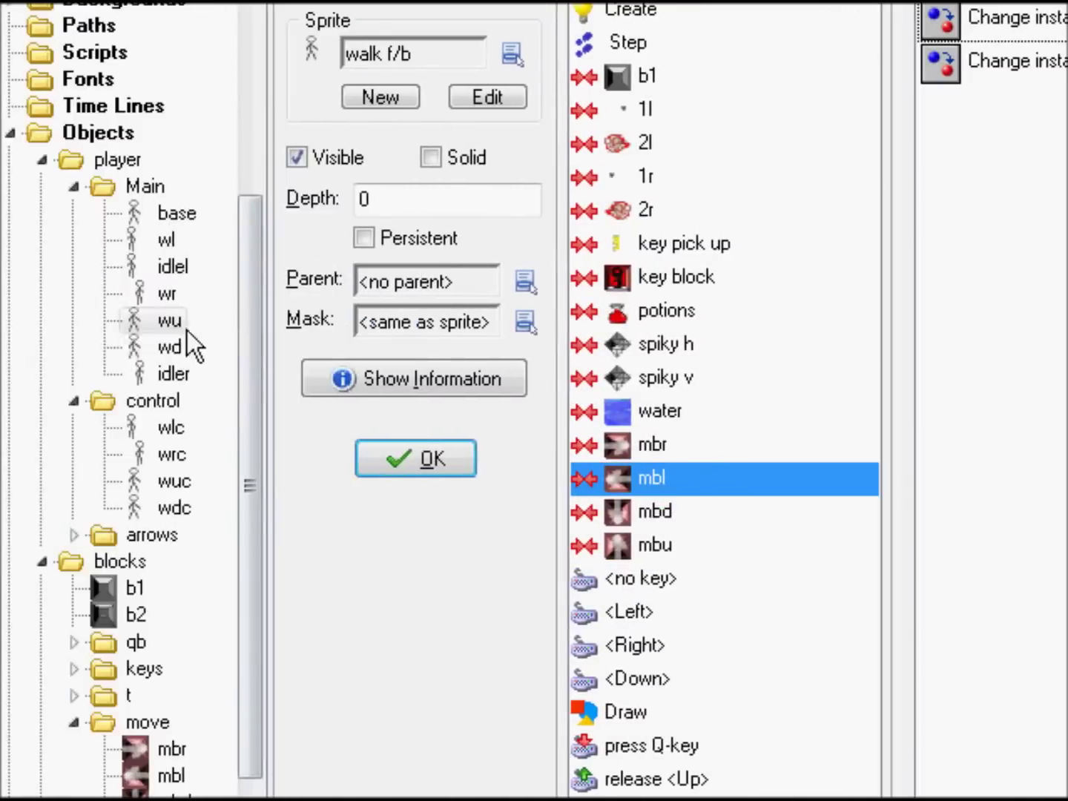
Paste the Change Instance into wlc action into the mbl collision events of the wd and idler objects
double_click(178, 344)
click(148, 479)
key(ctrl+v)
double_click(170, 373)
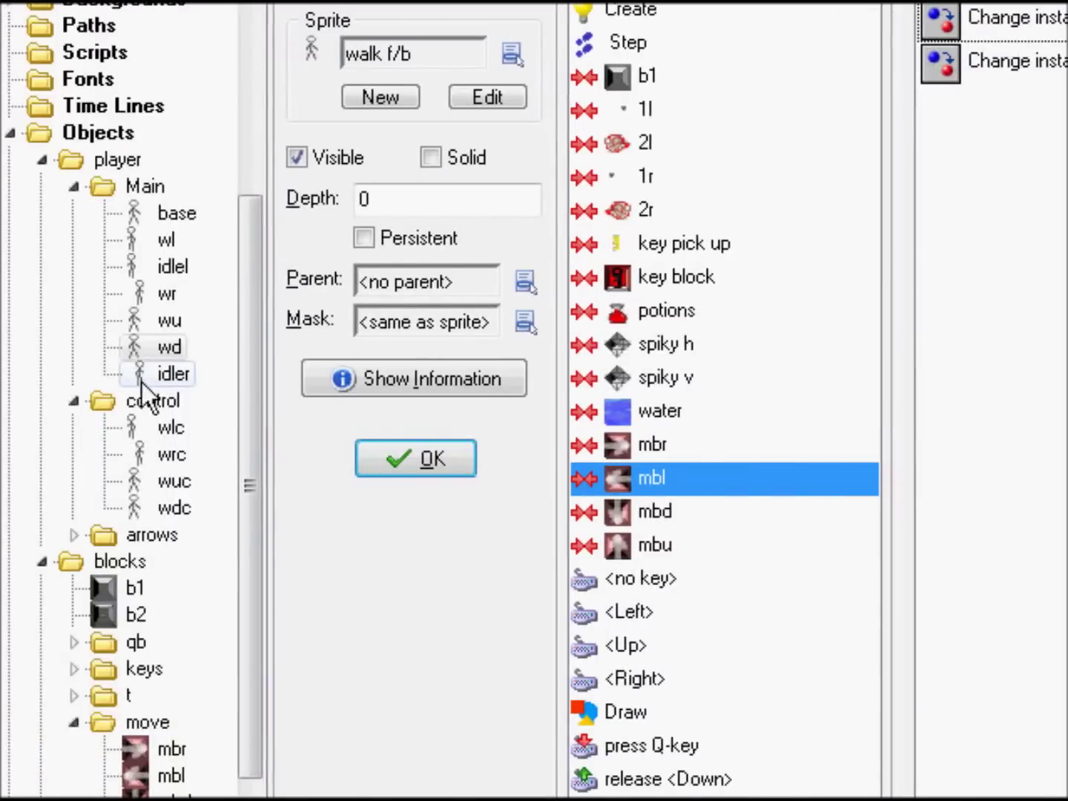
click(683, 478)
key(ctrl+v)
Paste the Change Instance into wlc action into the mbl collision events of the control objects wlc and wrc
double_click(169, 426)
click(416, 478)
key(ctrl+v)
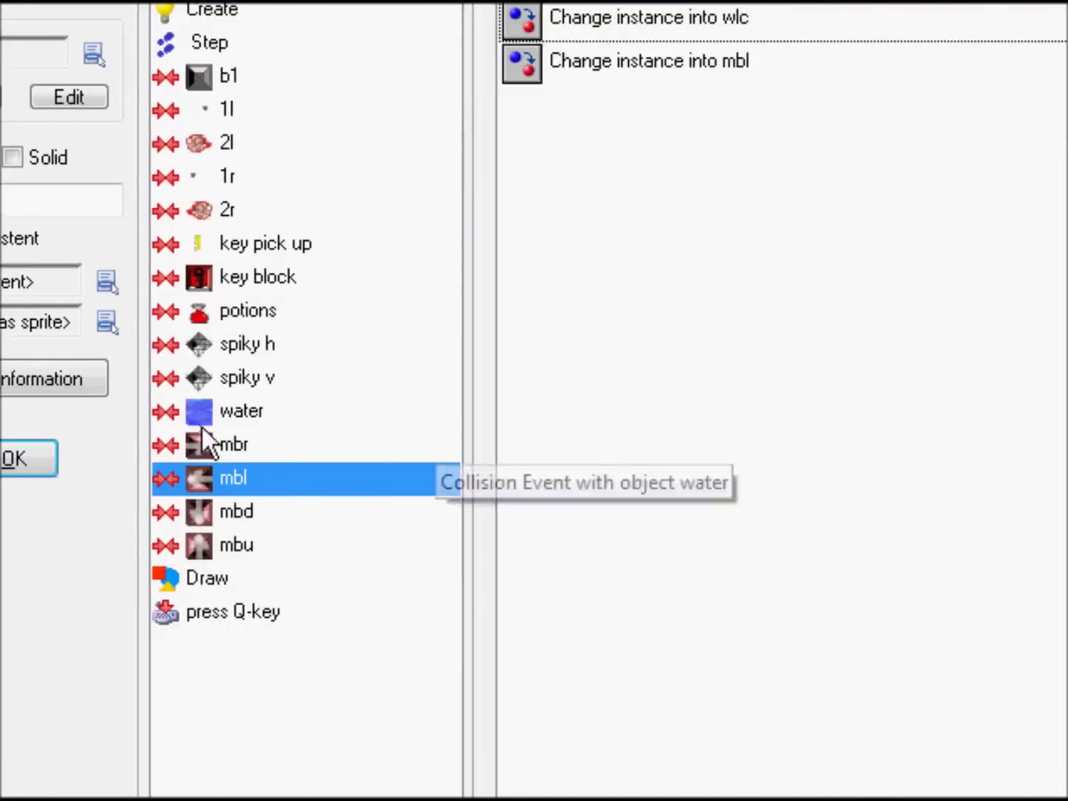
double_click(85, 454)
click(736, 504)
click(652, 478)
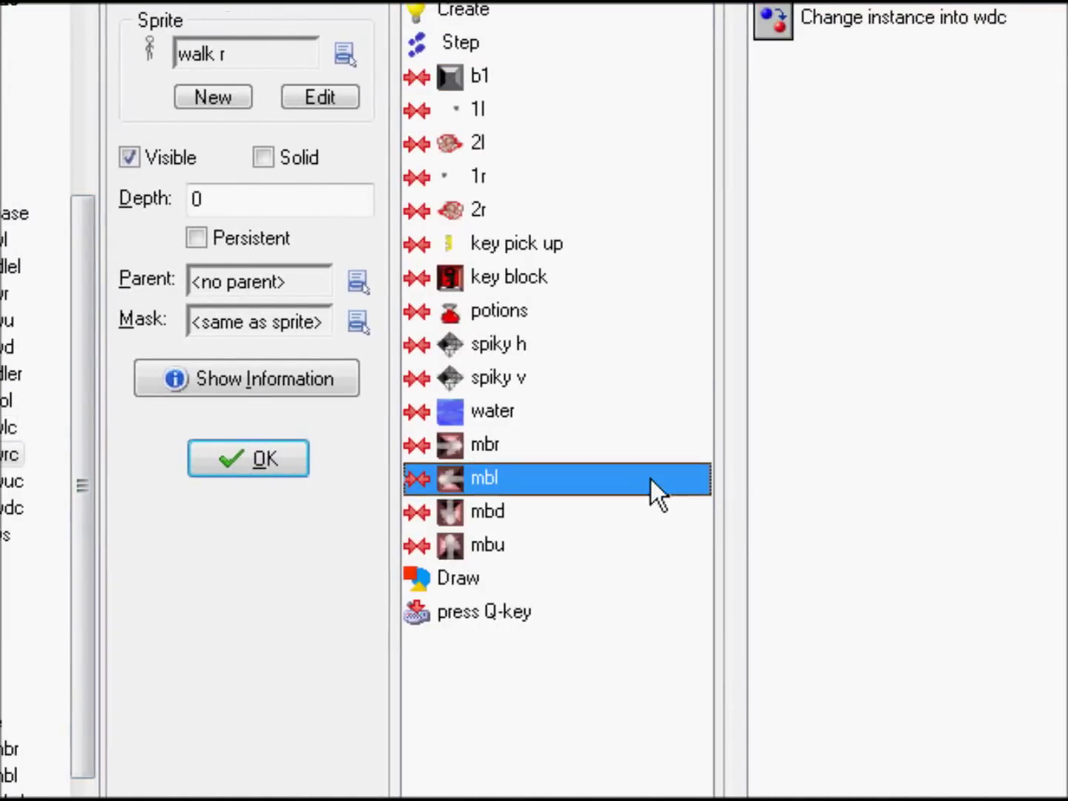
key(ctrl+v)
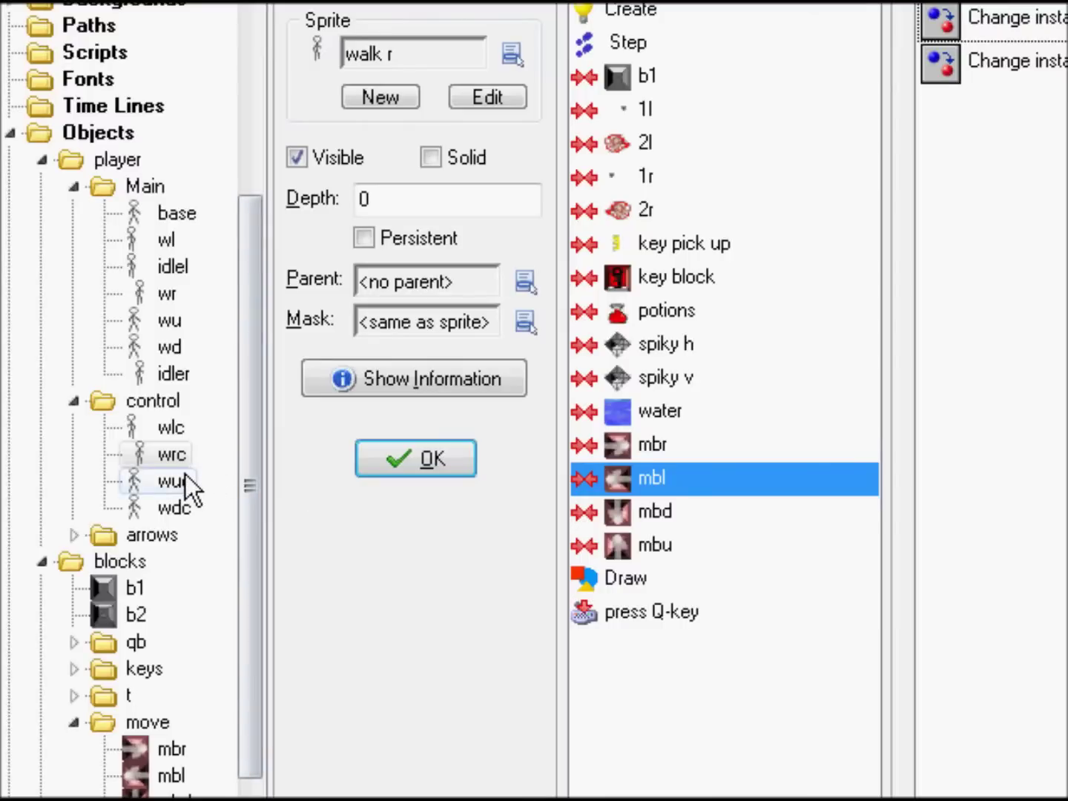
Paste the Change Instance into wlc action into the mbl collision event of the control object wuc
double_click(187, 486)
click(653, 479)
key(ctrl+v)
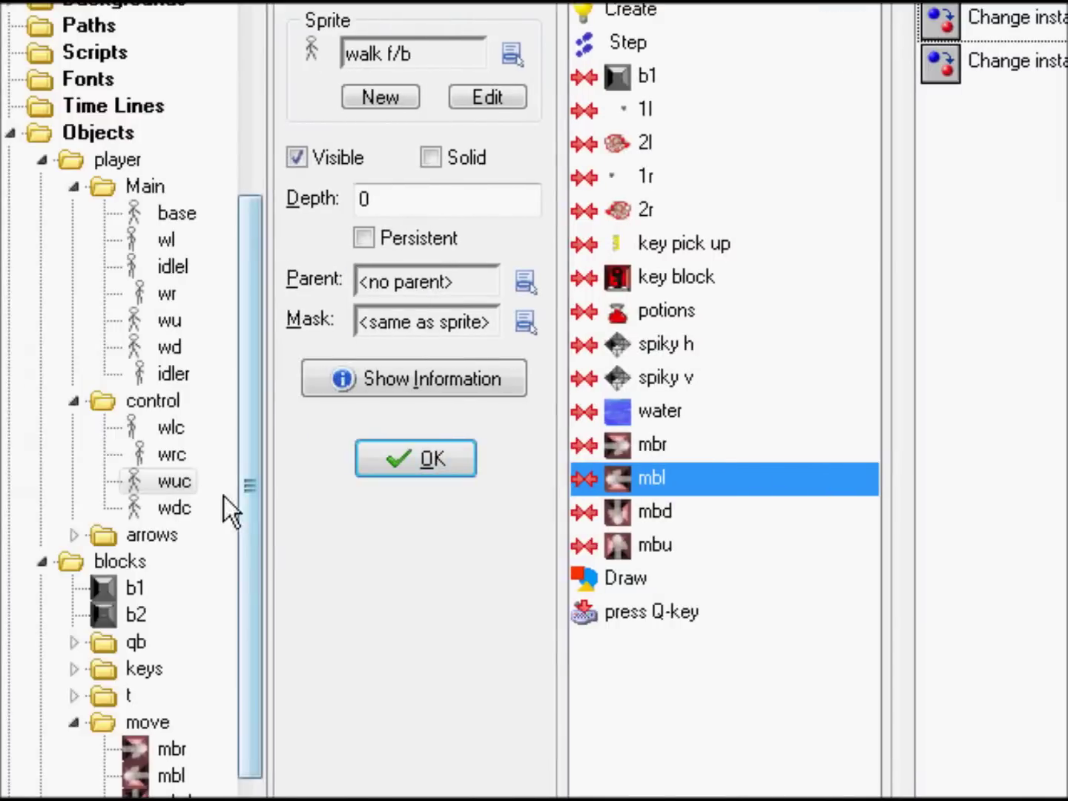
In wdc's mbl collision event, paste the Change Instance into wlc action and delete the Change Instance into mbl action
double_click(91, 508)
click(656, 478)
key(ctrl+v)
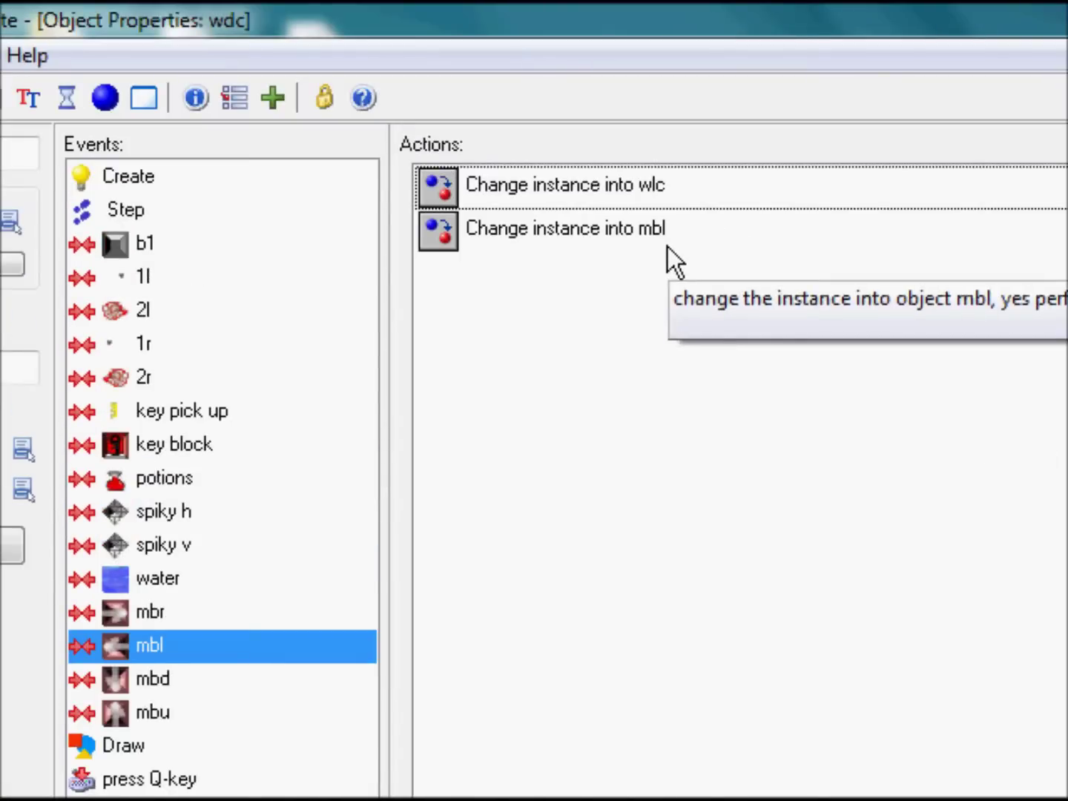
click(668, 247)
key(Delete)
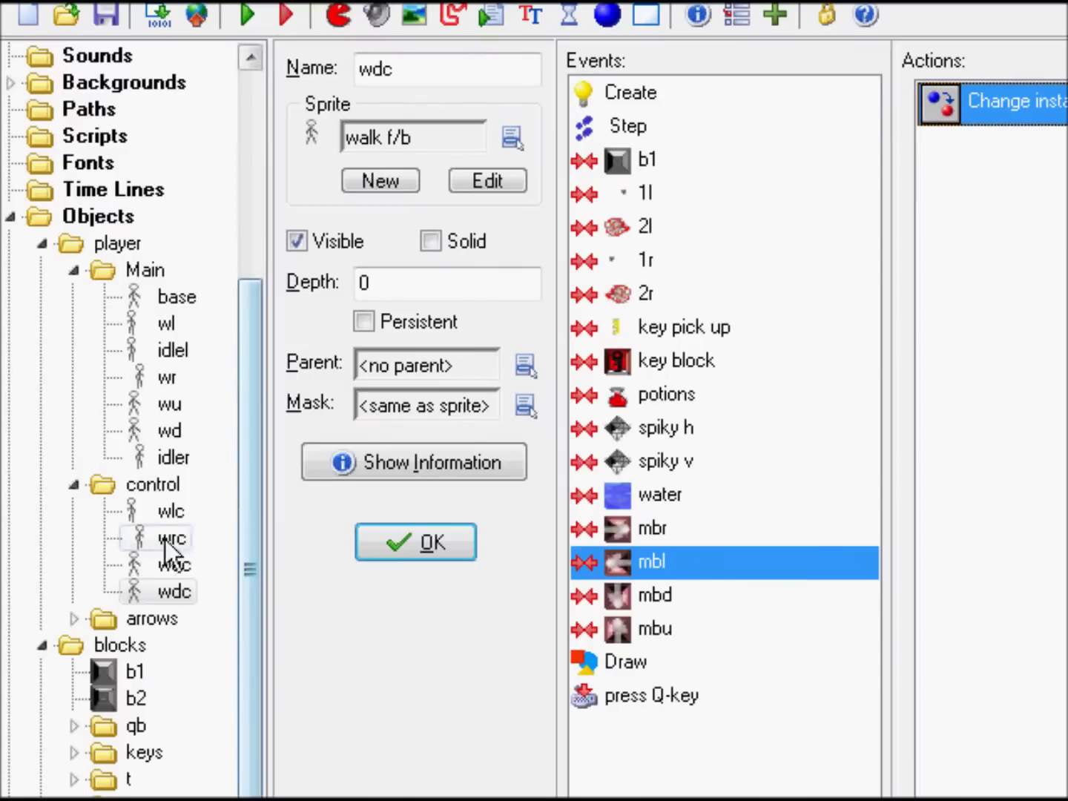
Delete the Change Instance into mbl action from the mbl collision events of wuc and wrc
double_click(172, 568)
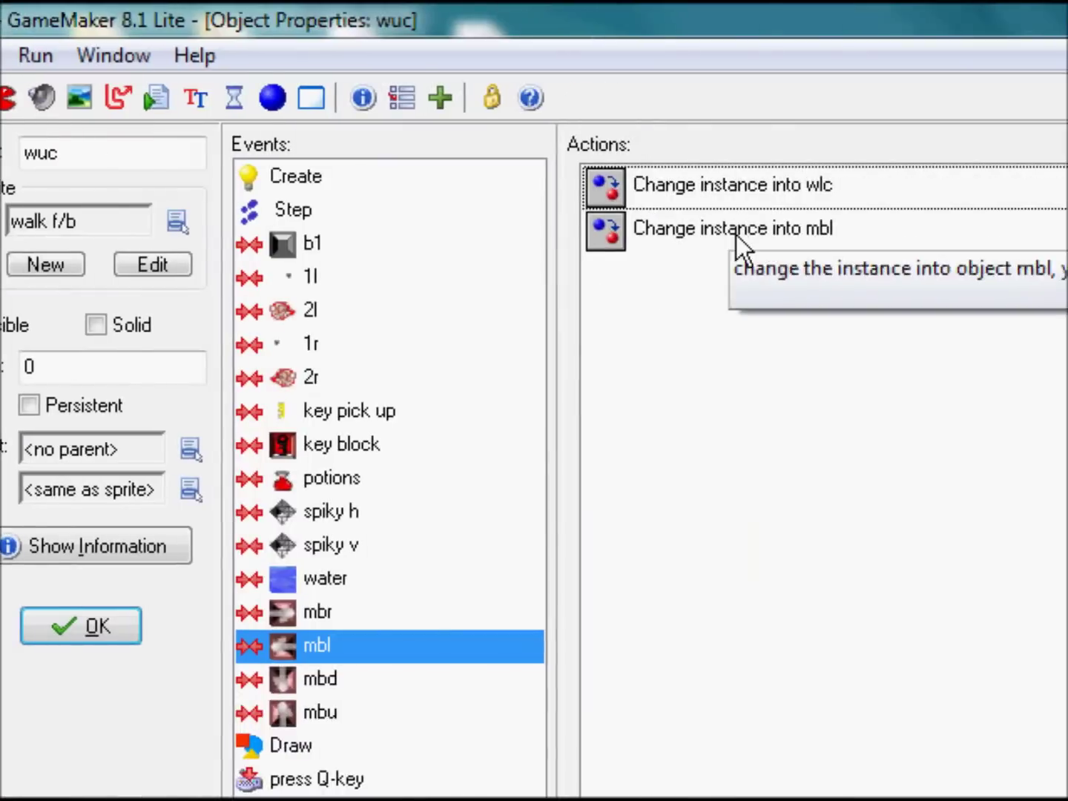
click(1065, 152)
key(Delete)
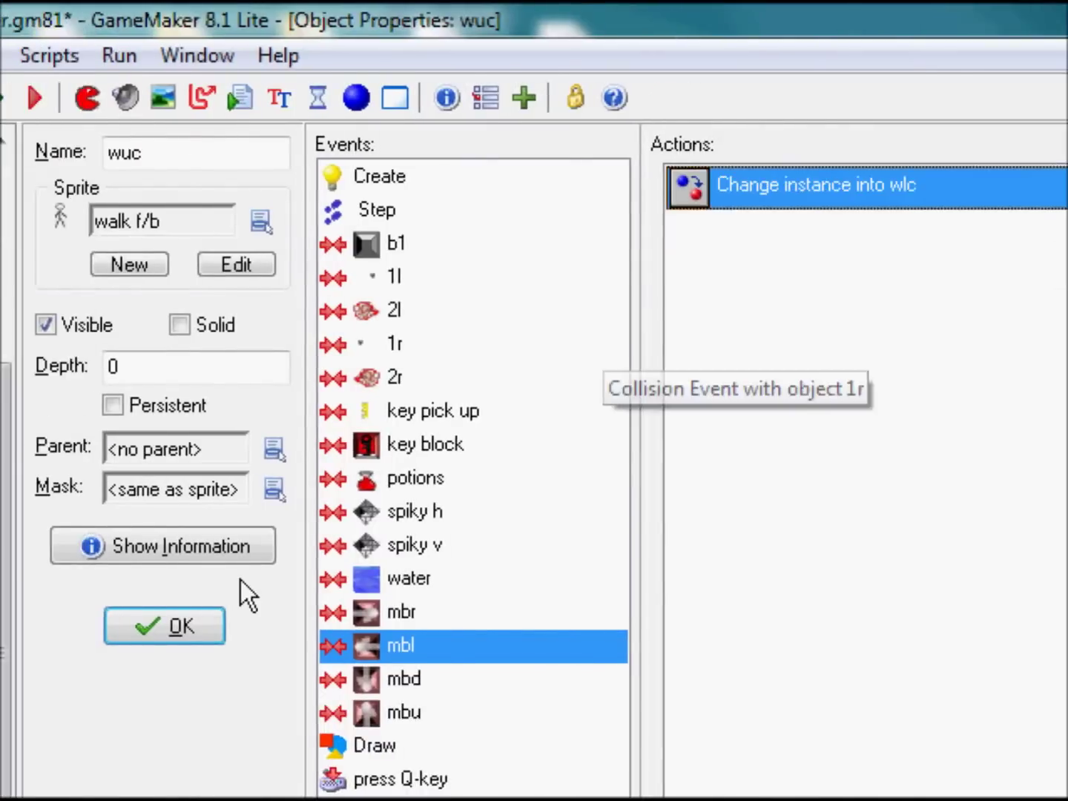
double_click(173, 538)
click(1046, 151)
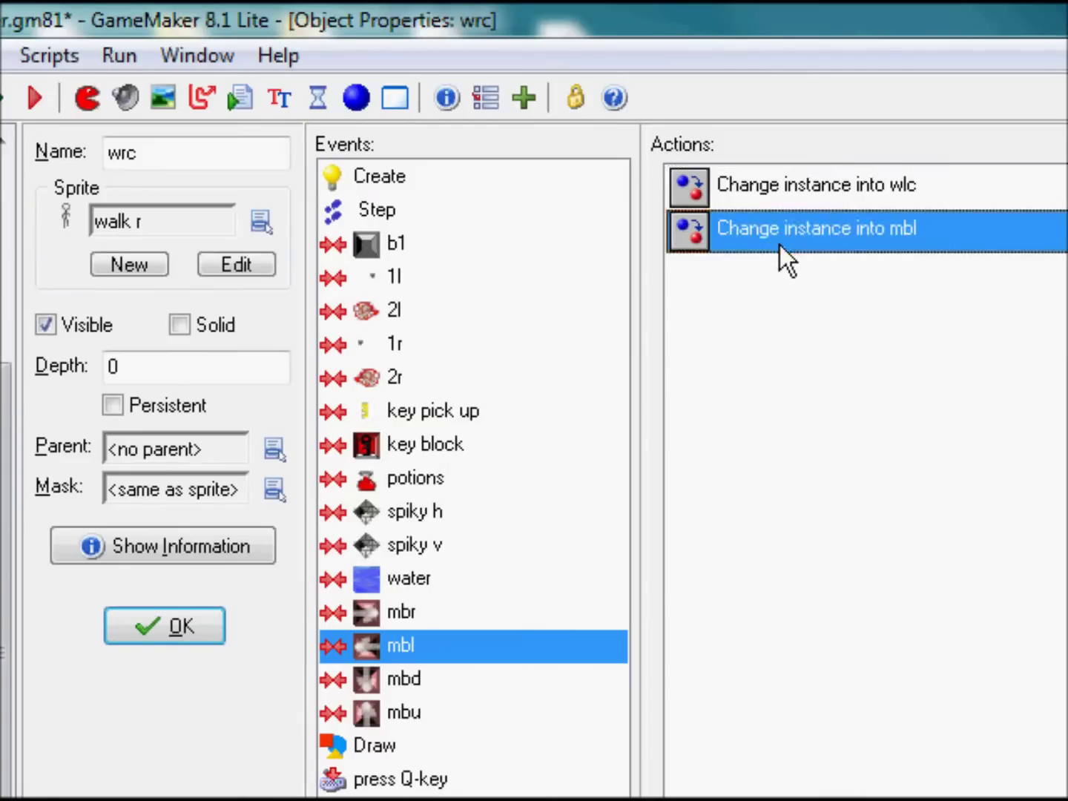
key(Delete)
Delete the Change Instance into mbl action from the mbl collision events of wlc and idler
double_click(171, 511)
click(1037, 233)
key(Delete)
double_click(170, 543)
click(1054, 228)
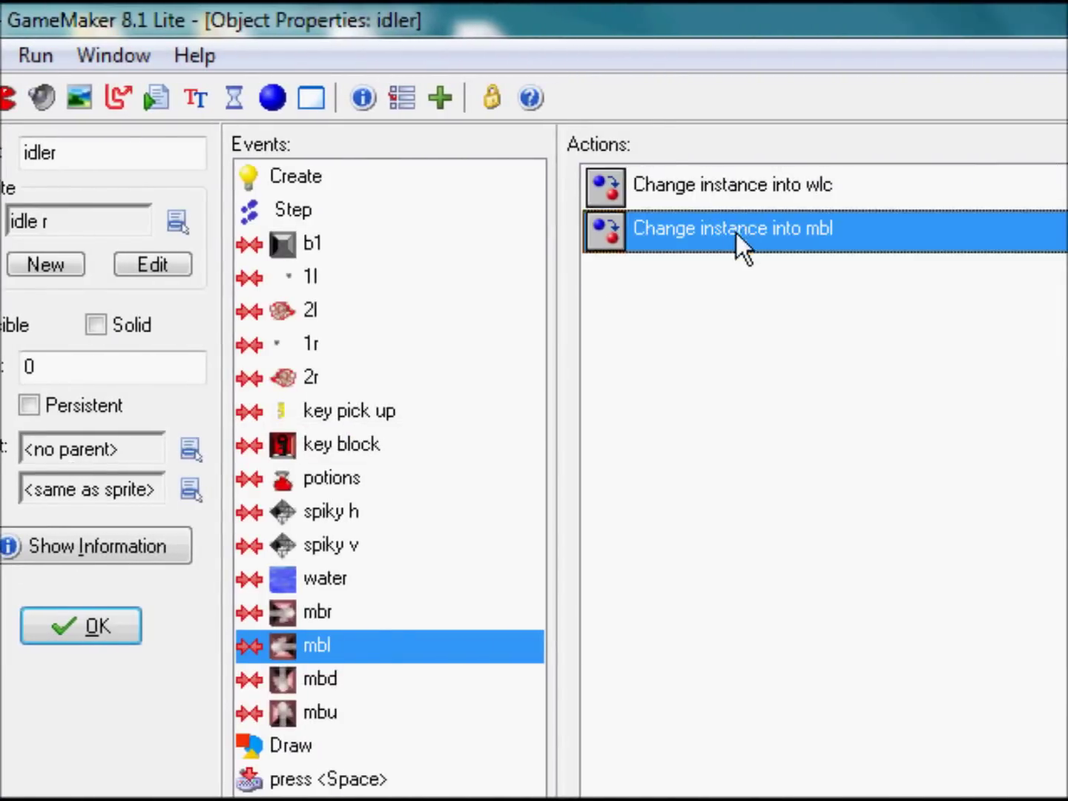
key(Delete)
Delete the Change Instance into mbl action from the mbl collision events of wd and wu
double_click(169, 515)
click(980, 231)
key(Delete)
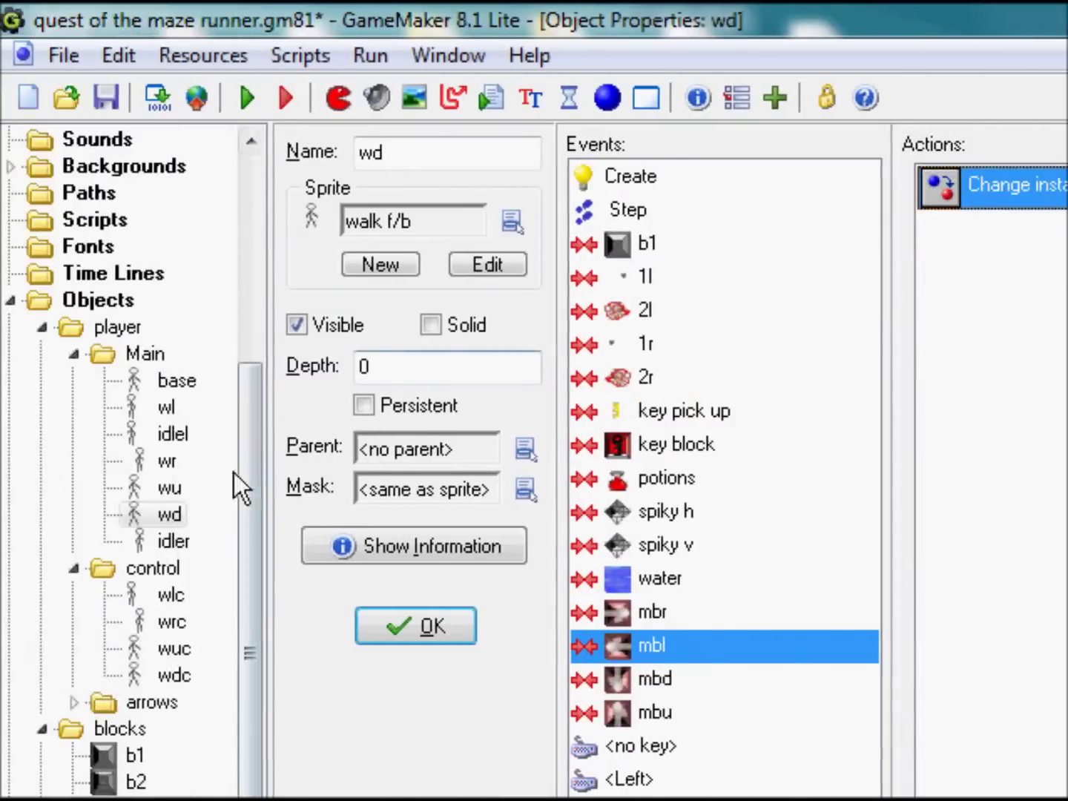
double_click(171, 489)
click(874, 241)
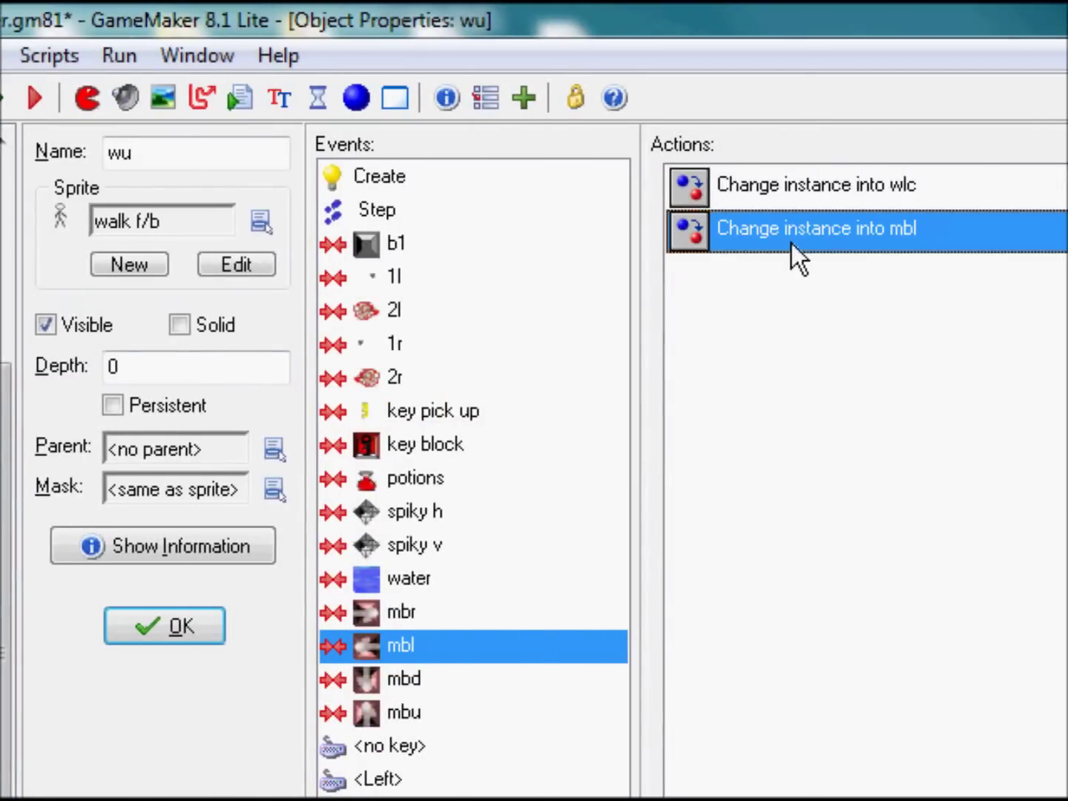
key(Delete)
Delete the Change Instance into mbl action from the mbl collision events of wr and idlel
double_click(169, 460)
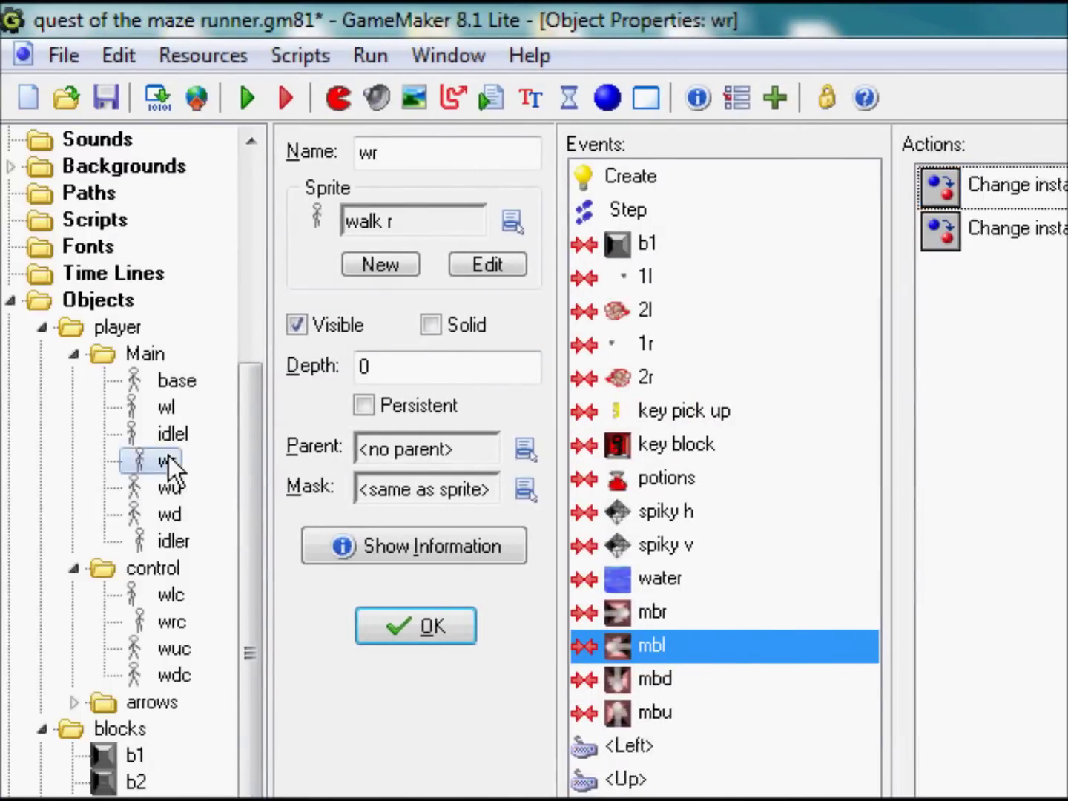
click(1009, 231)
key(Delete)
double_click(167, 432)
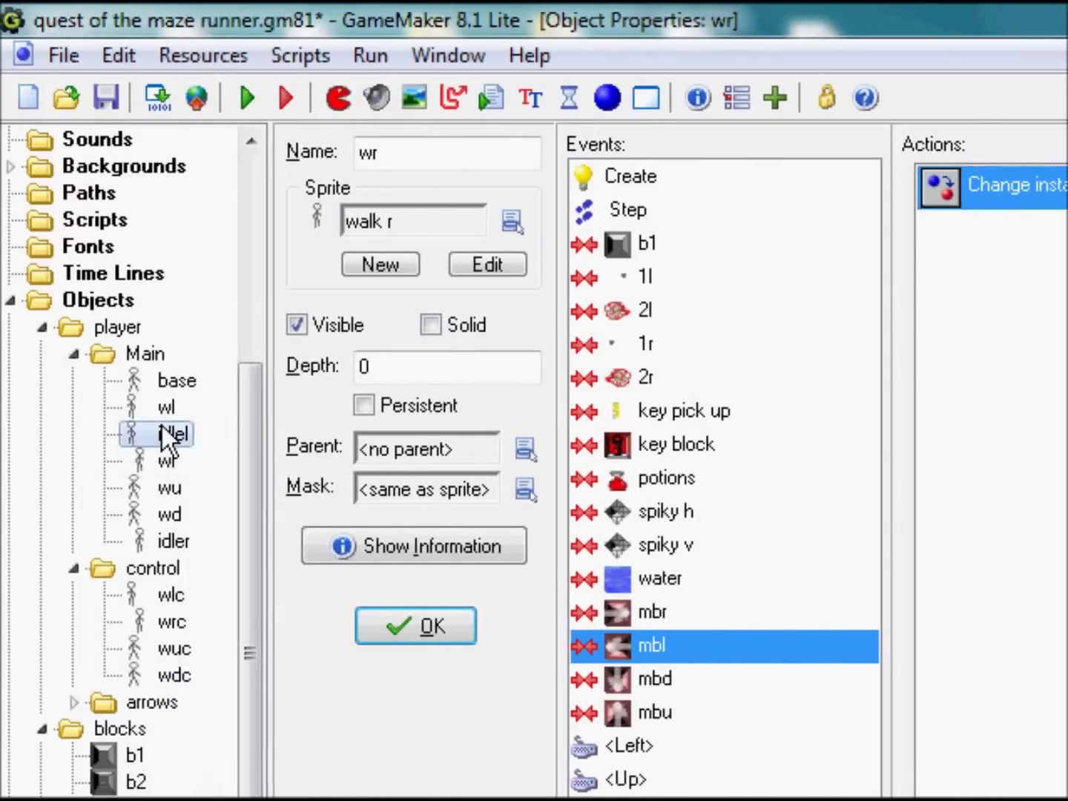
click(801, 231)
key(Delete)
Delete the Change Instance into mbl action from wl's mbl collision event and check the same event of base
double_click(160, 407)
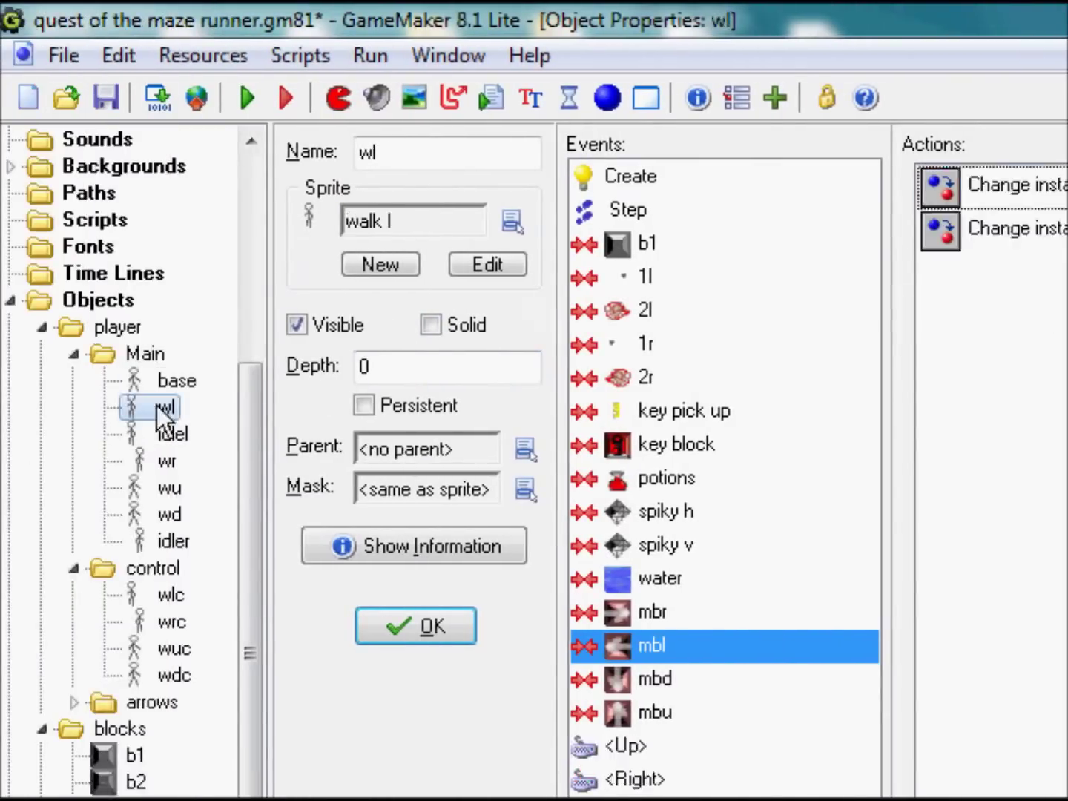
click(758, 237)
key(Delete)
double_click(183, 378)
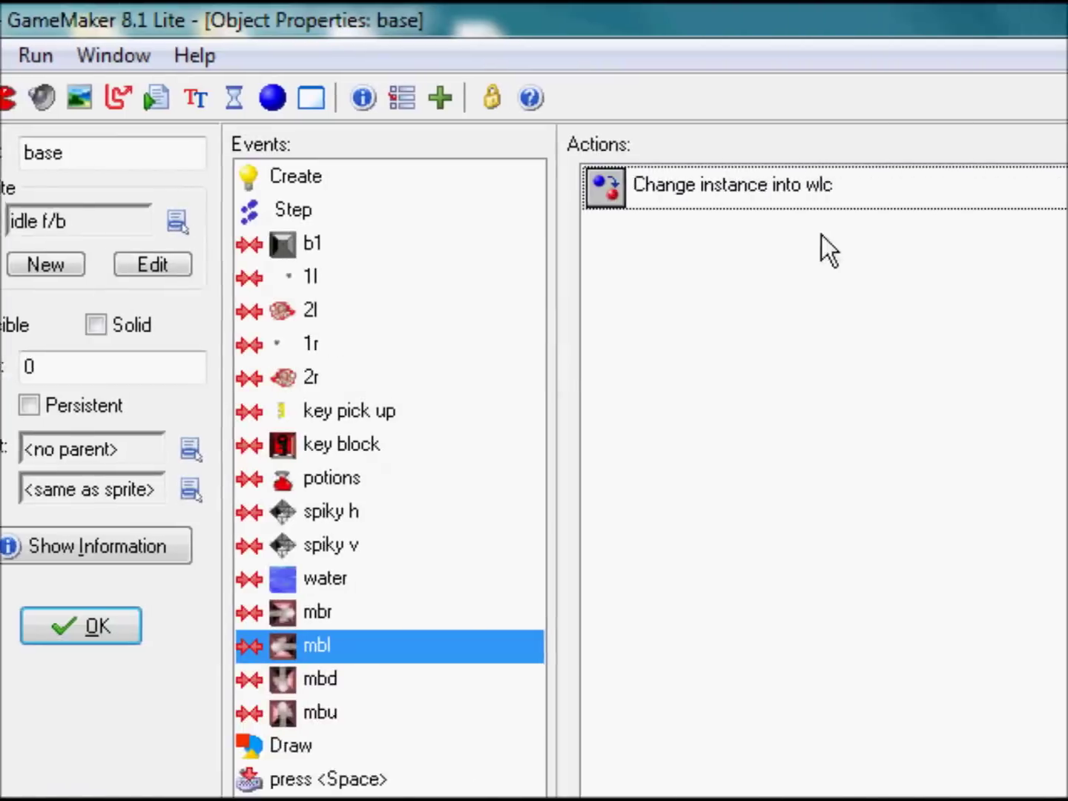
Run the game, walk the player around the moving blocks to test the collisions, and close the game
click(245, 98)
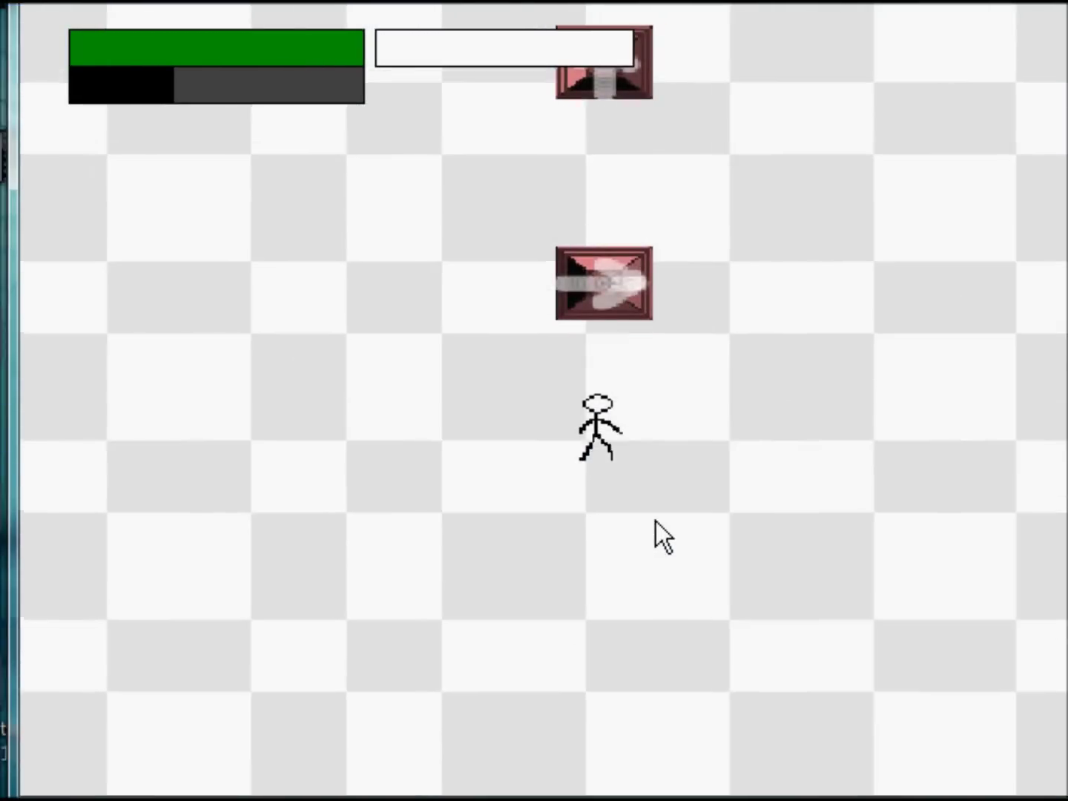
key(Right)
key(Left)
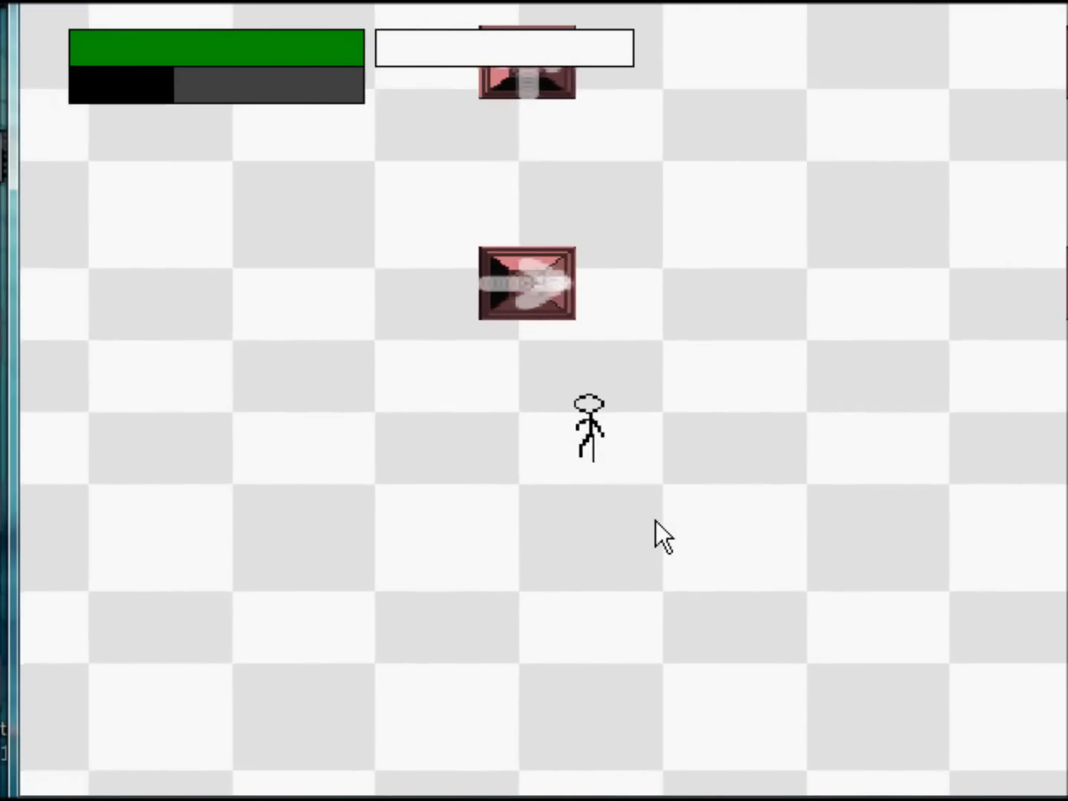
key(Right)
key(Left)
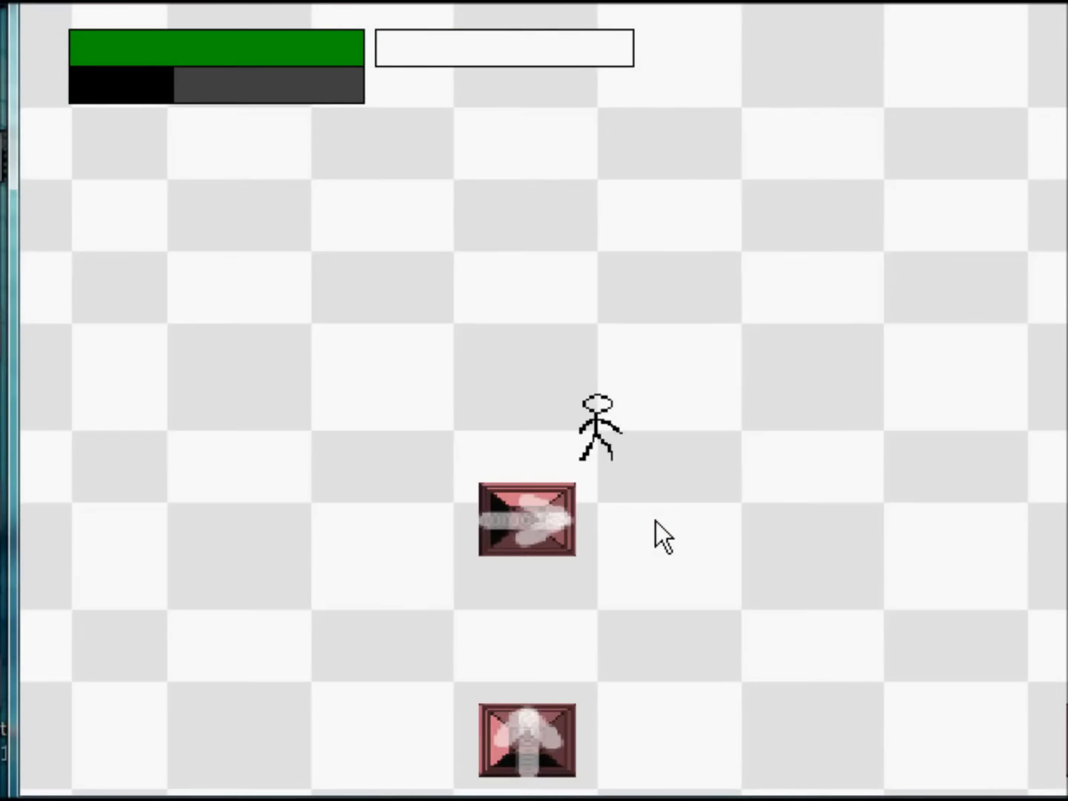
key(Up)
key(Escape)
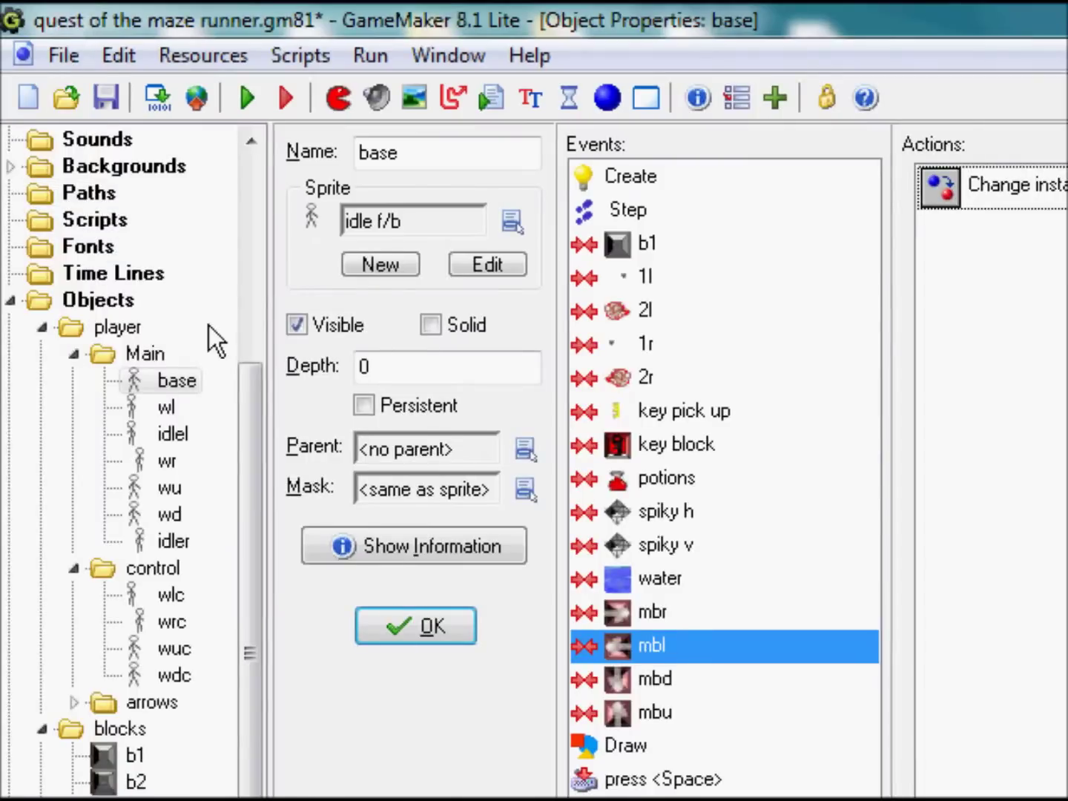
Open the mask properties of the mbr sprite from the move folder of the block sprites
drag(250, 403, 250, 203)
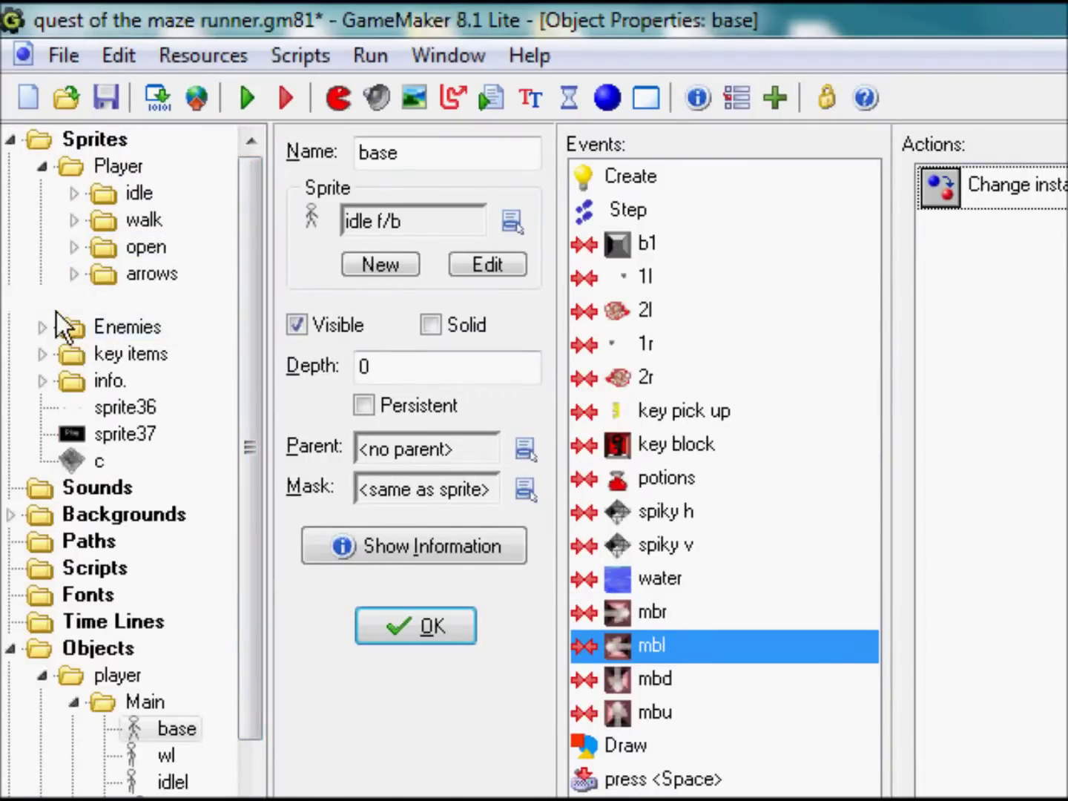
double_click(53, 303)
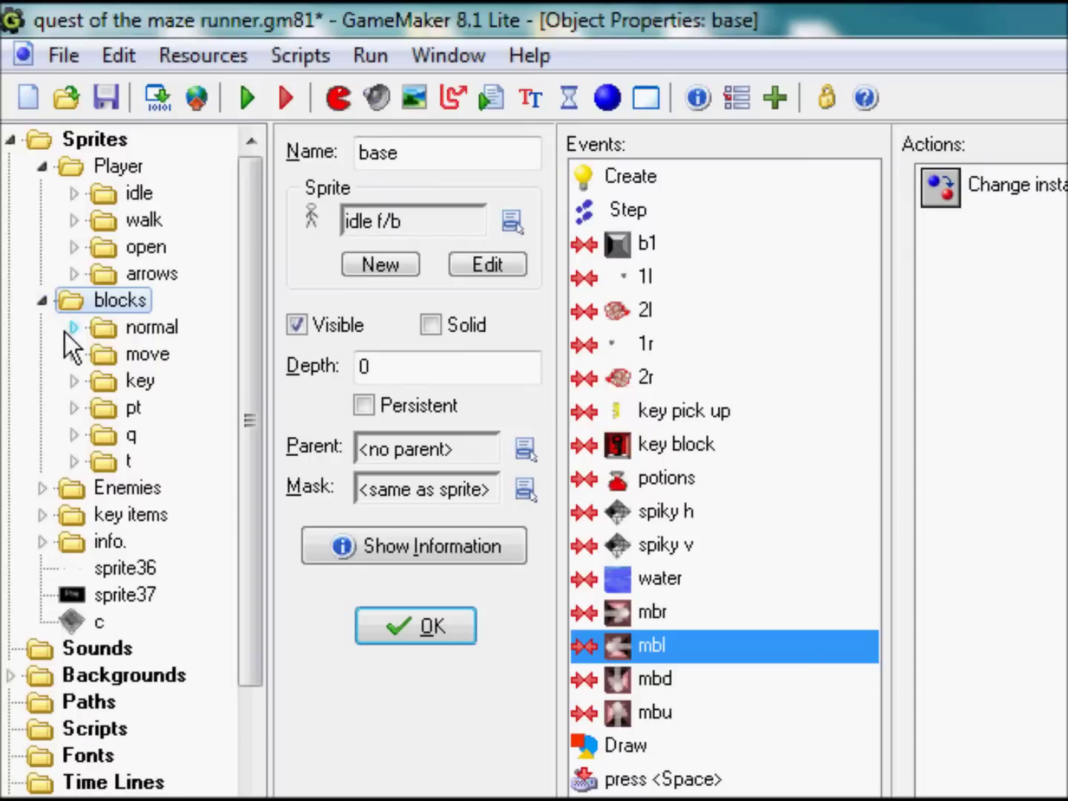
drag(83, 437, 84, 434)
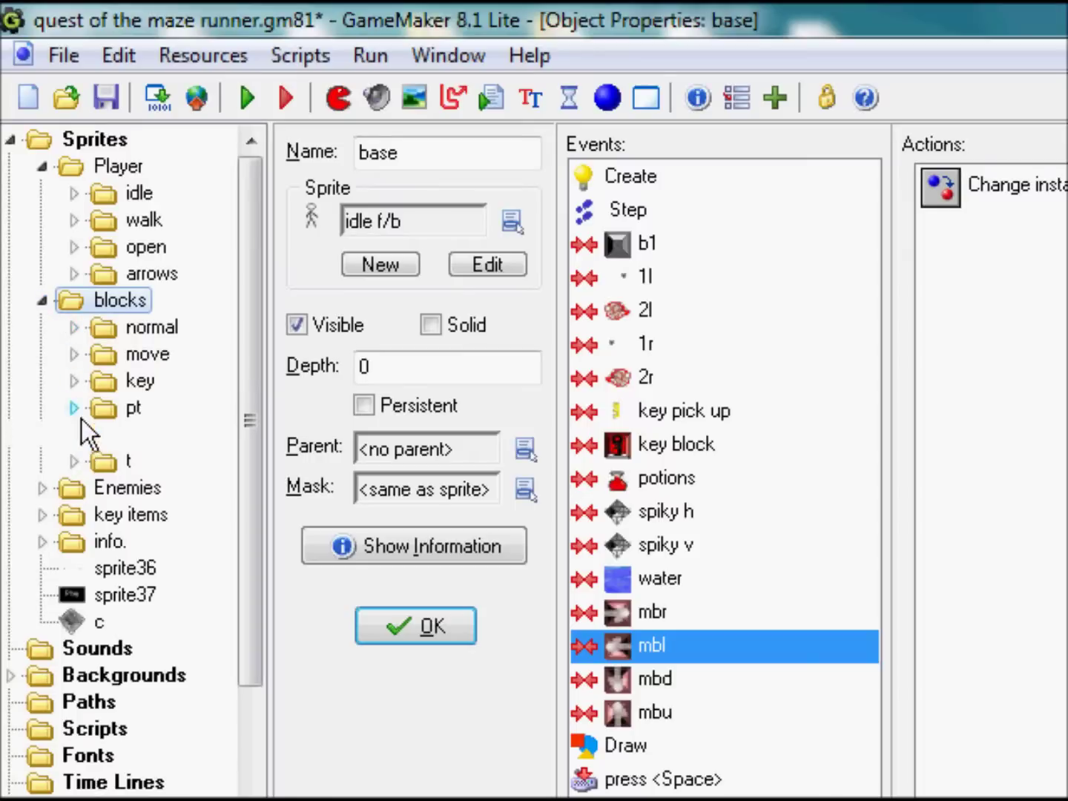
click(76, 357)
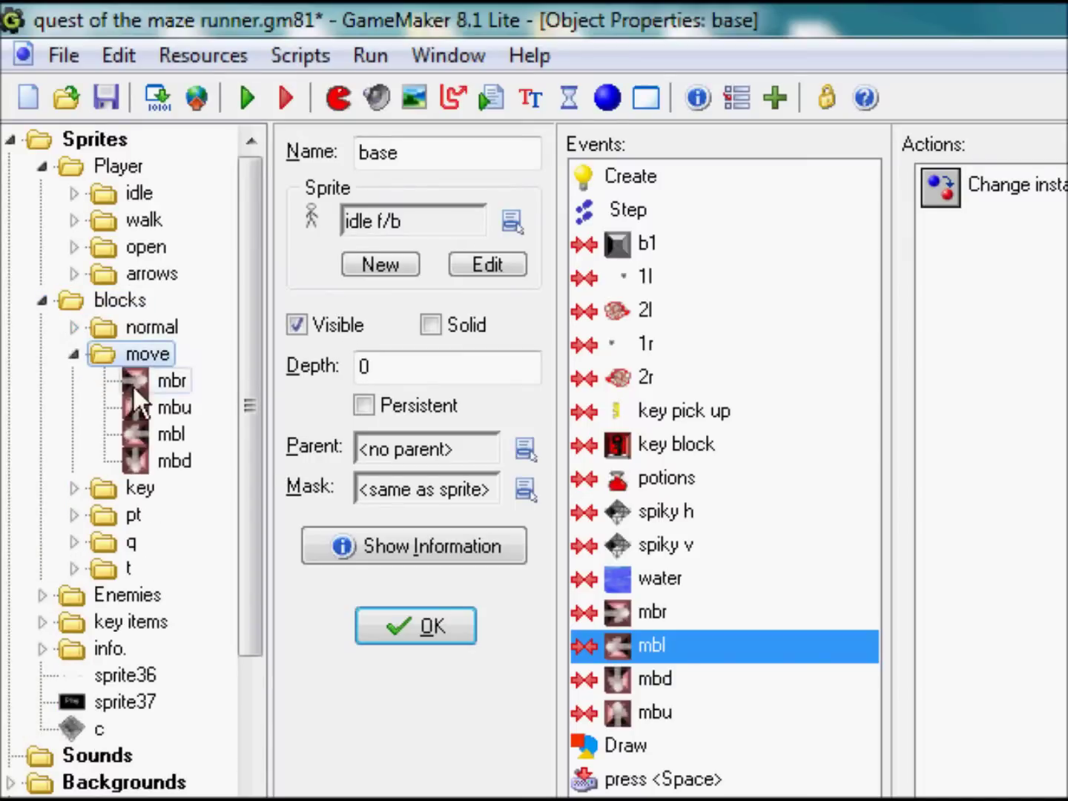
double_click(162, 386)
click(662, 292)
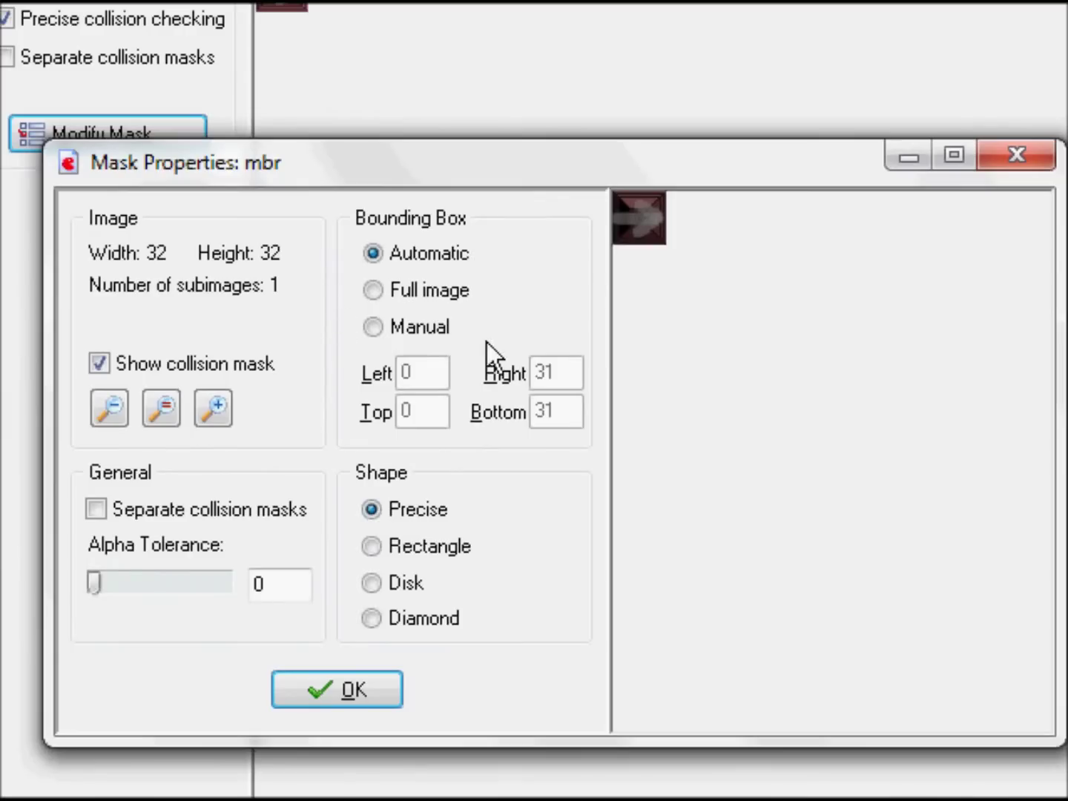
Set the mbr collision mask's shape to Rectangle and its bounding box to Manual
click(388, 784)
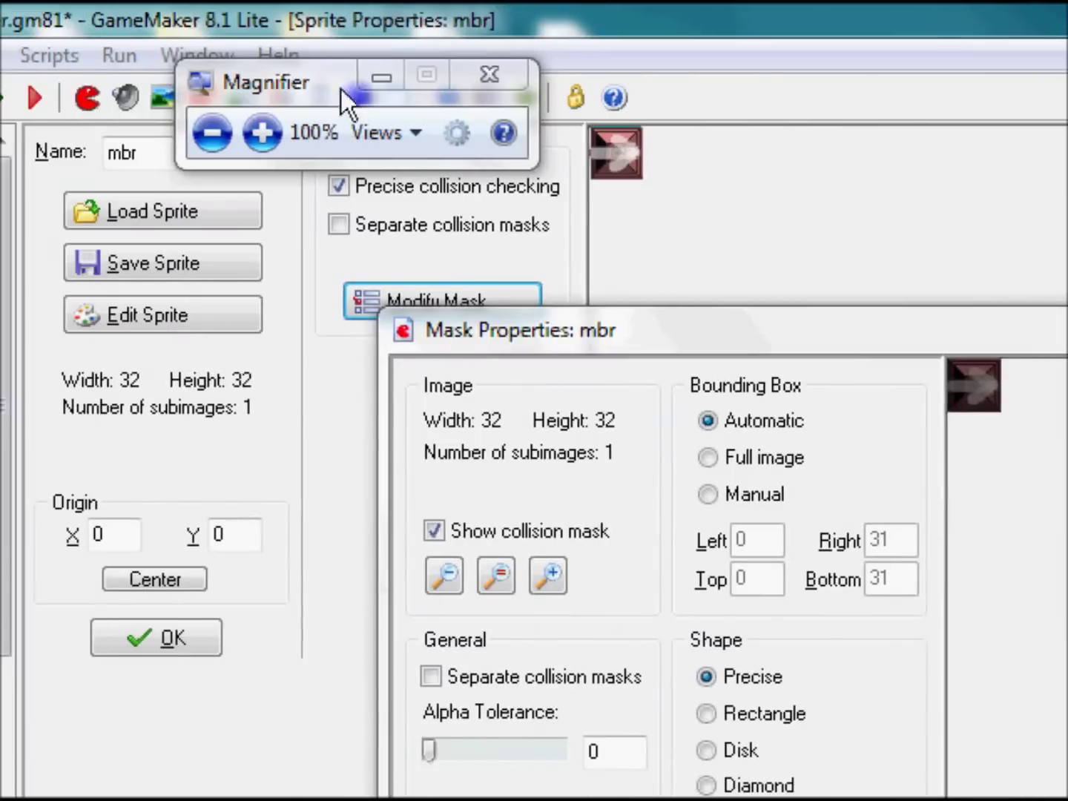
drag(342, 89, 762, 531)
click(724, 586)
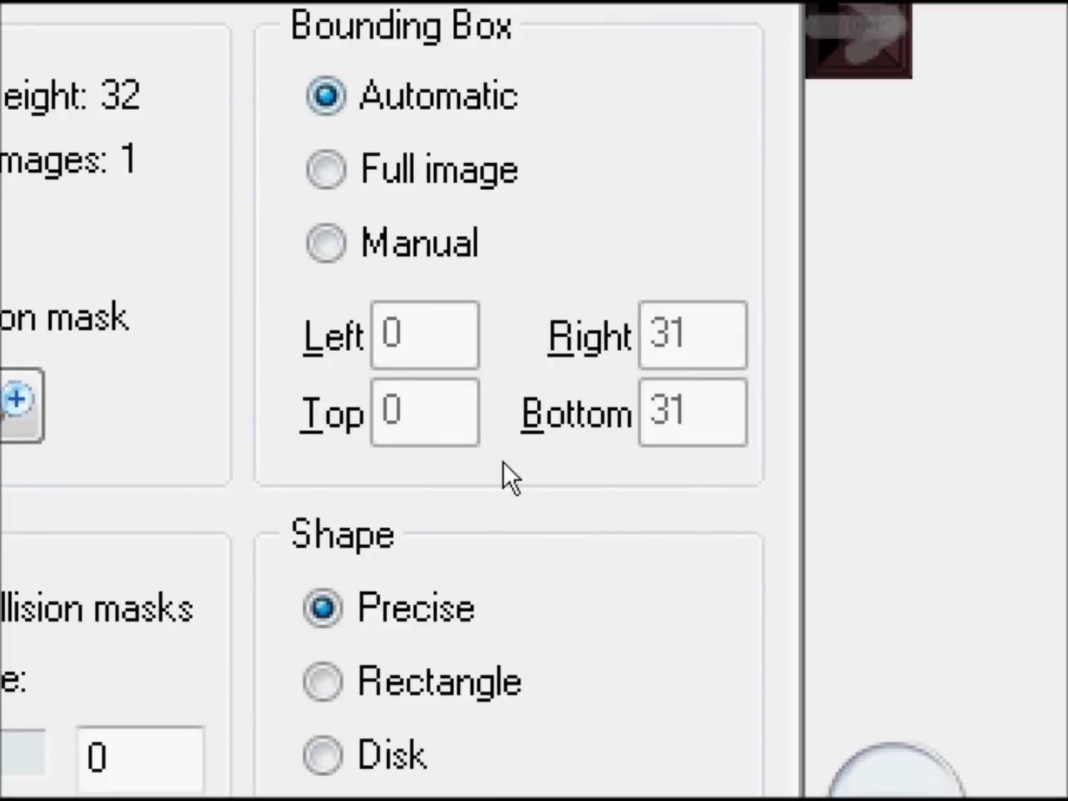
key(Down)
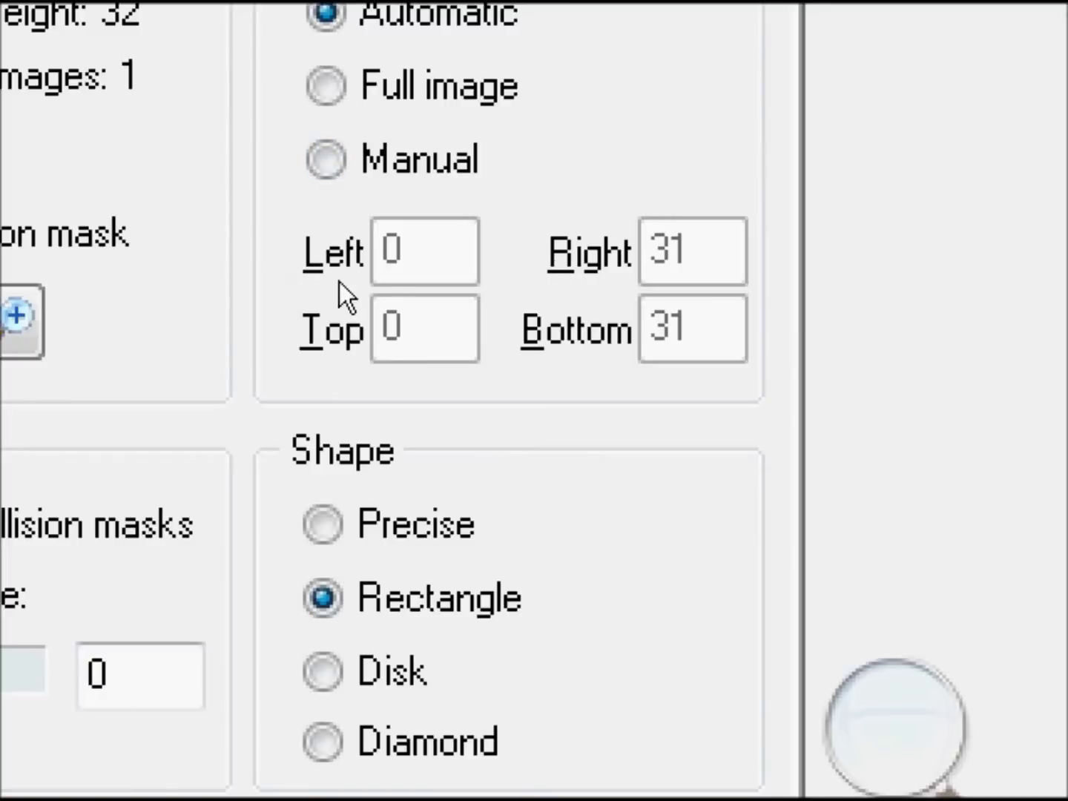
key(Down)
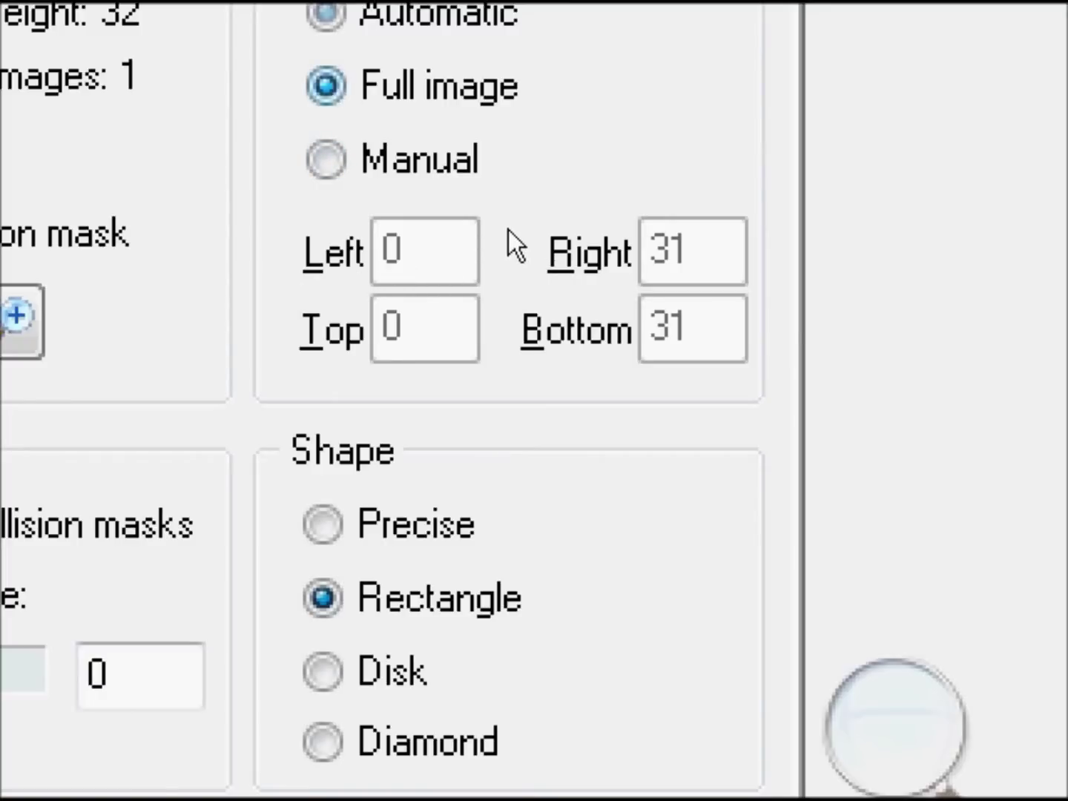
key(Down)
key(Tab)
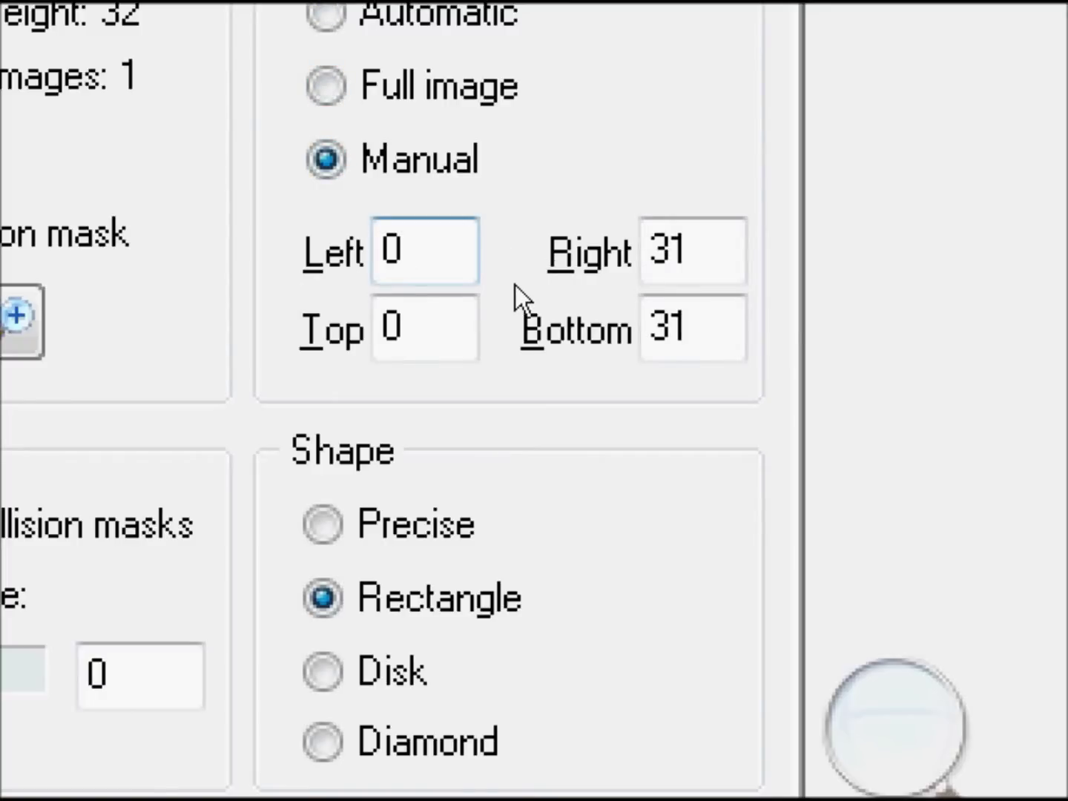
Set the Left value of the mbr mask's bounding box to 4
text(3)
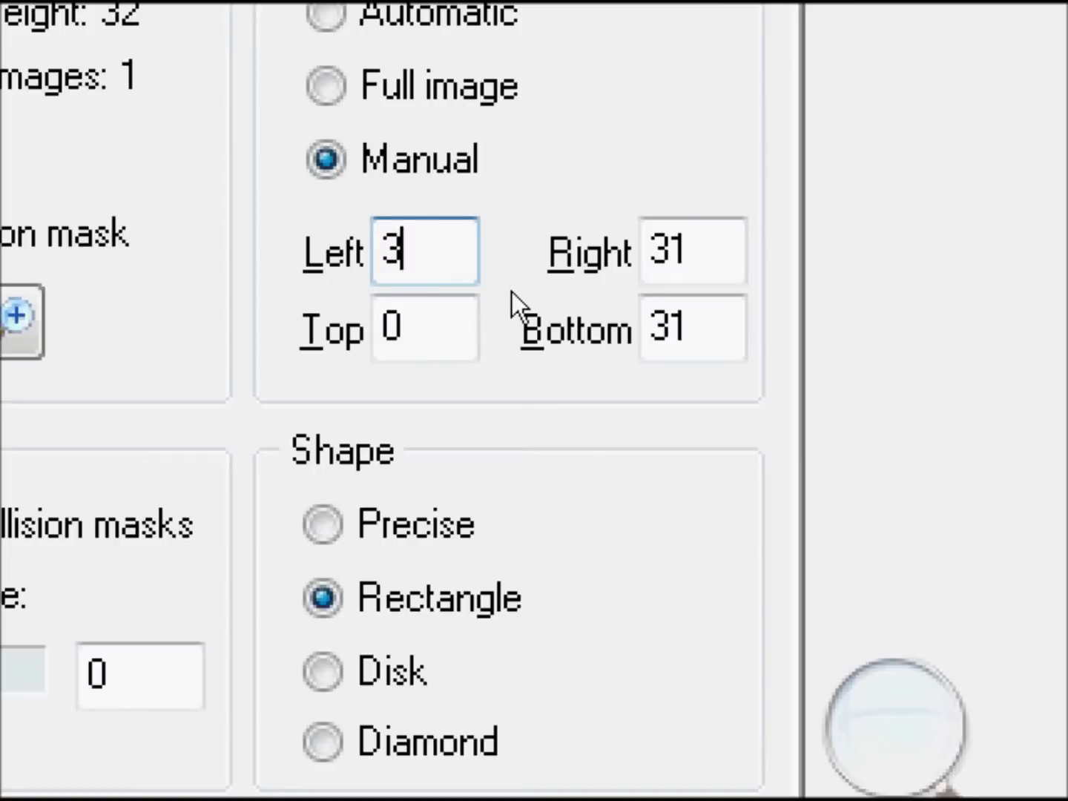
double_click(474, 285)
text(4)
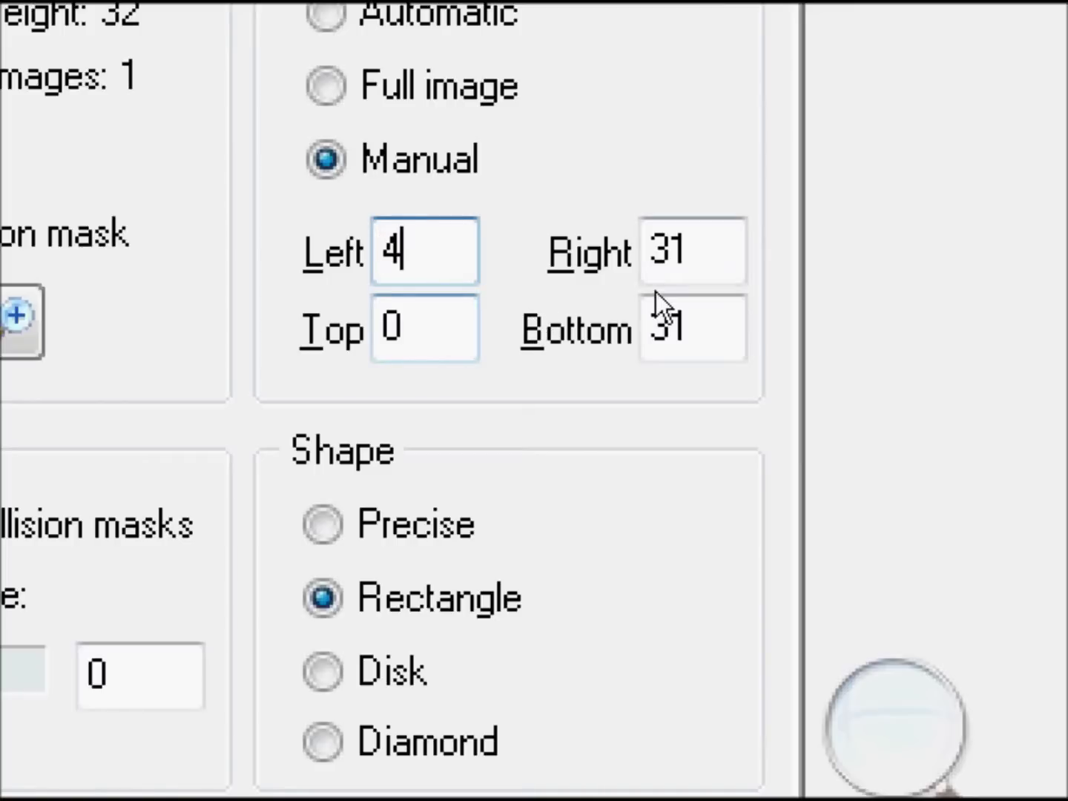
Set the Right value of the mbr mask's bounding box to 26
key(Tab)
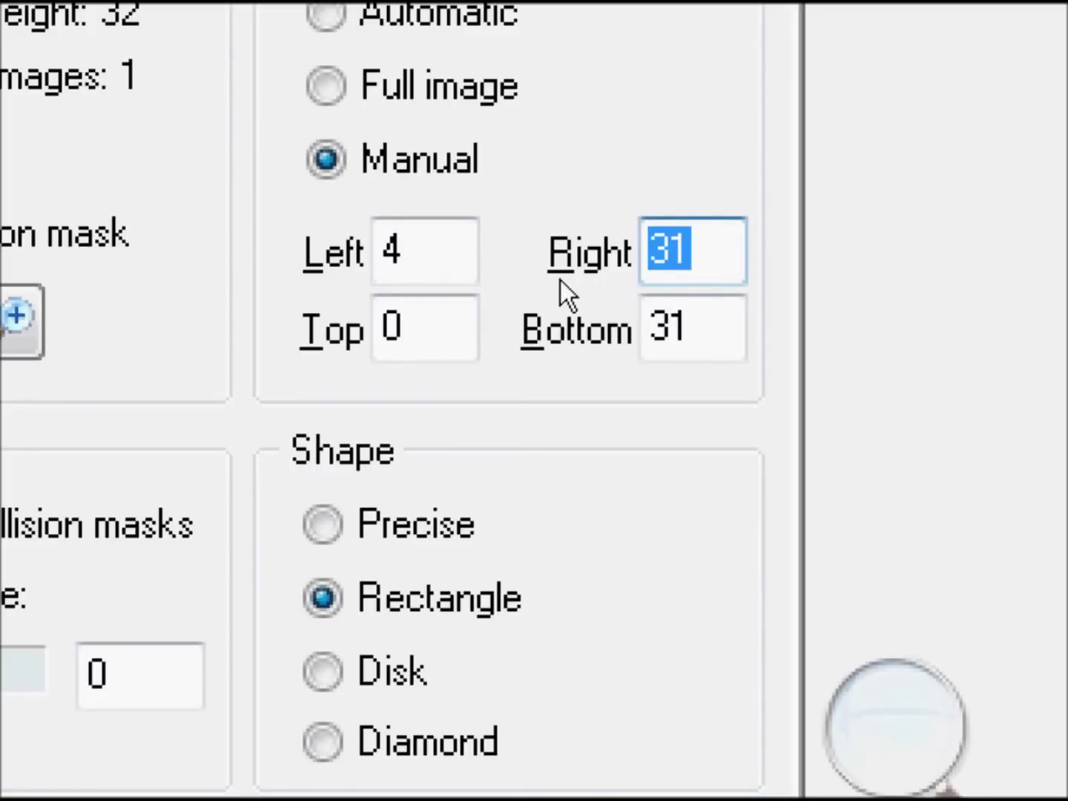
key(BackSpace)
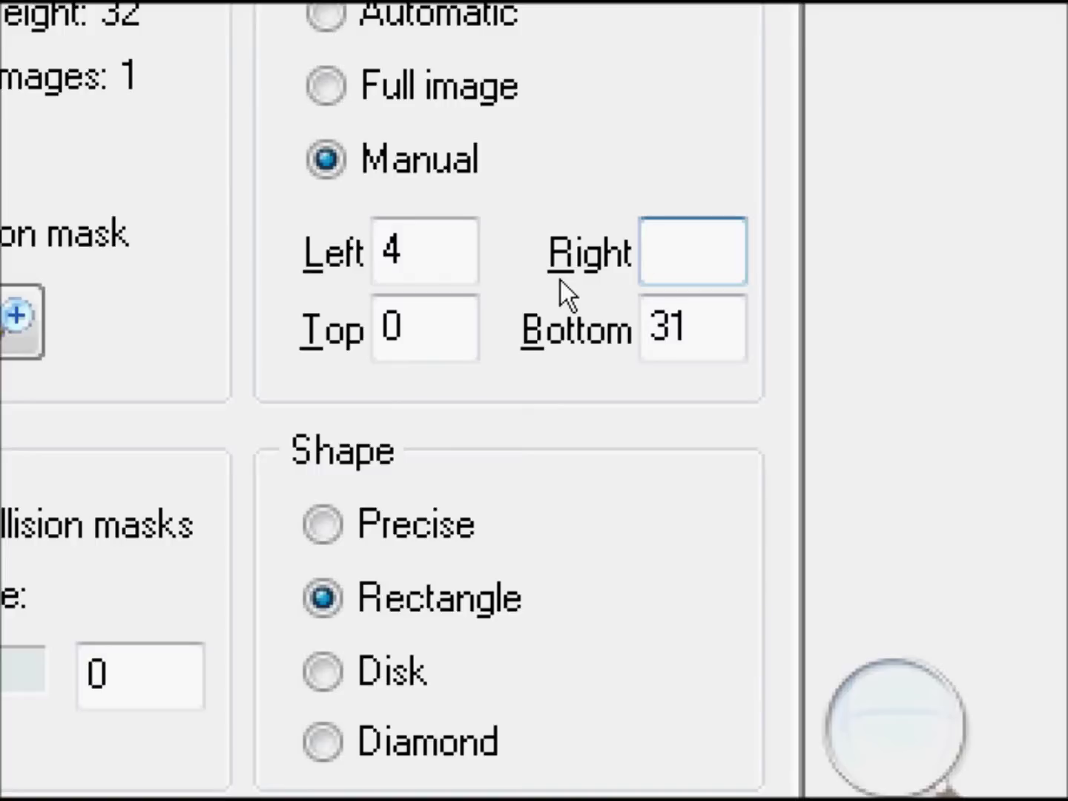
text(28)
key(BackSpace)
text(7)
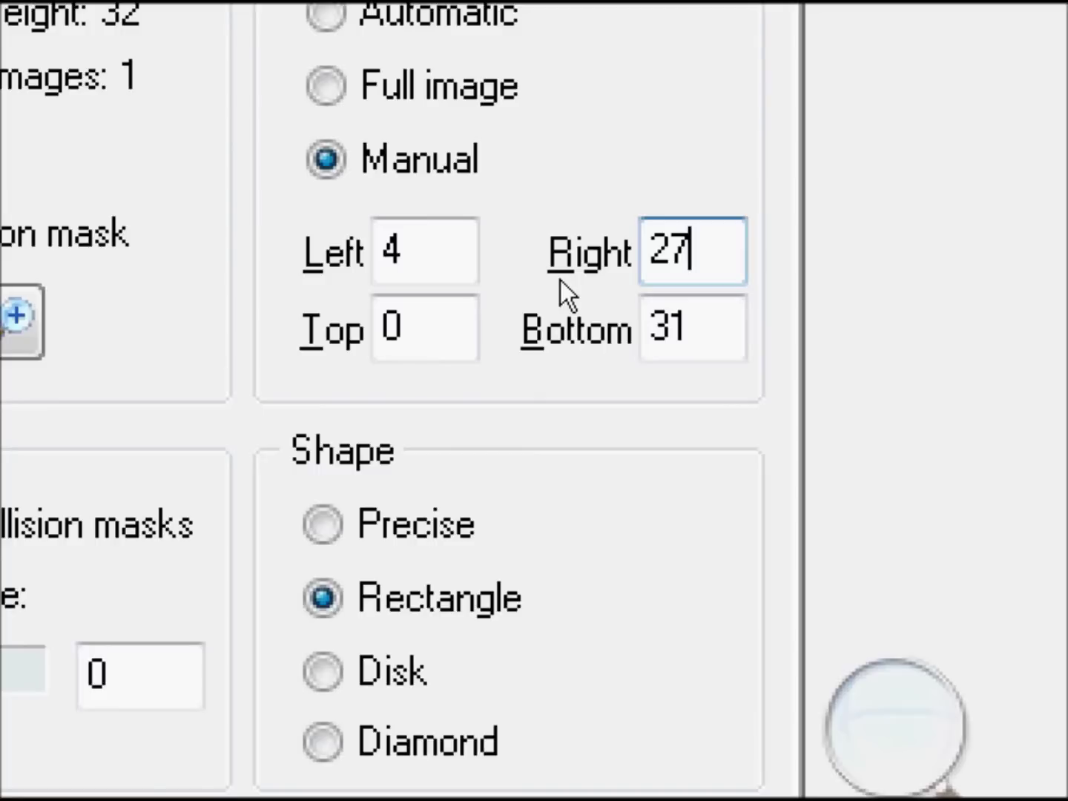
key(BackSpace)
text(4)
key(BackSpace)
text(5)
key(BackSpace)
text(6)
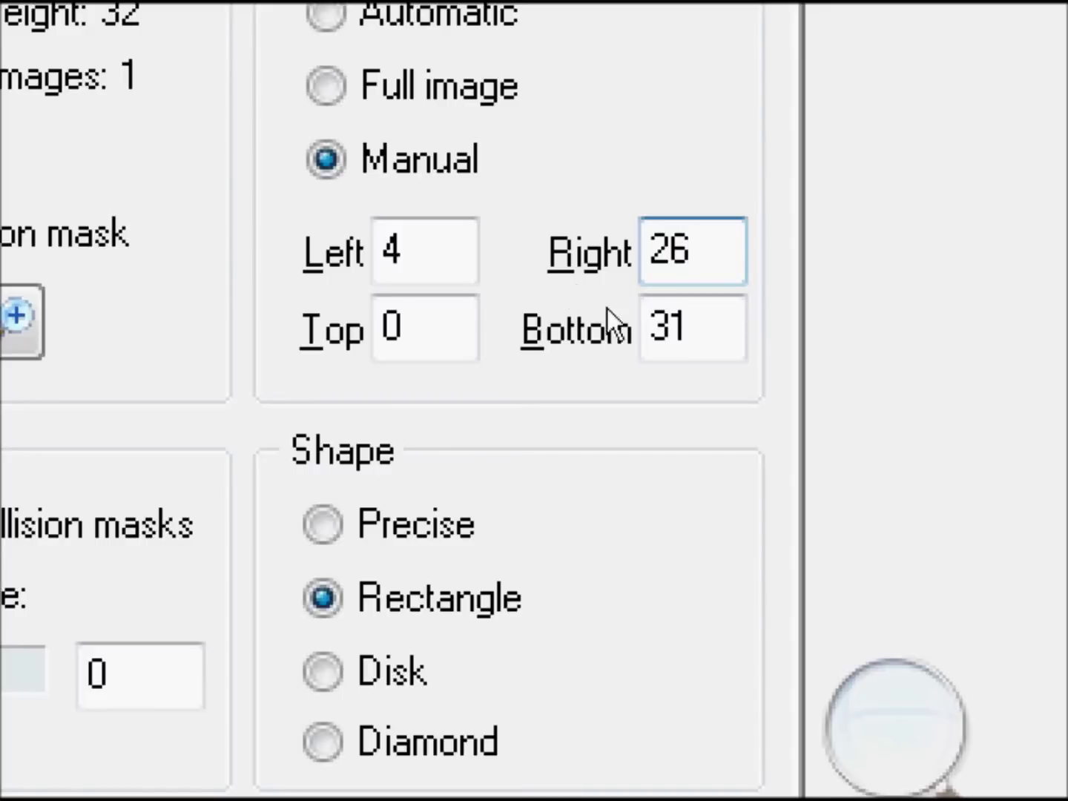
Set the Bottom value of the mbr mask's bounding box to 26 and the Top value to 4
double_click(652, 334)
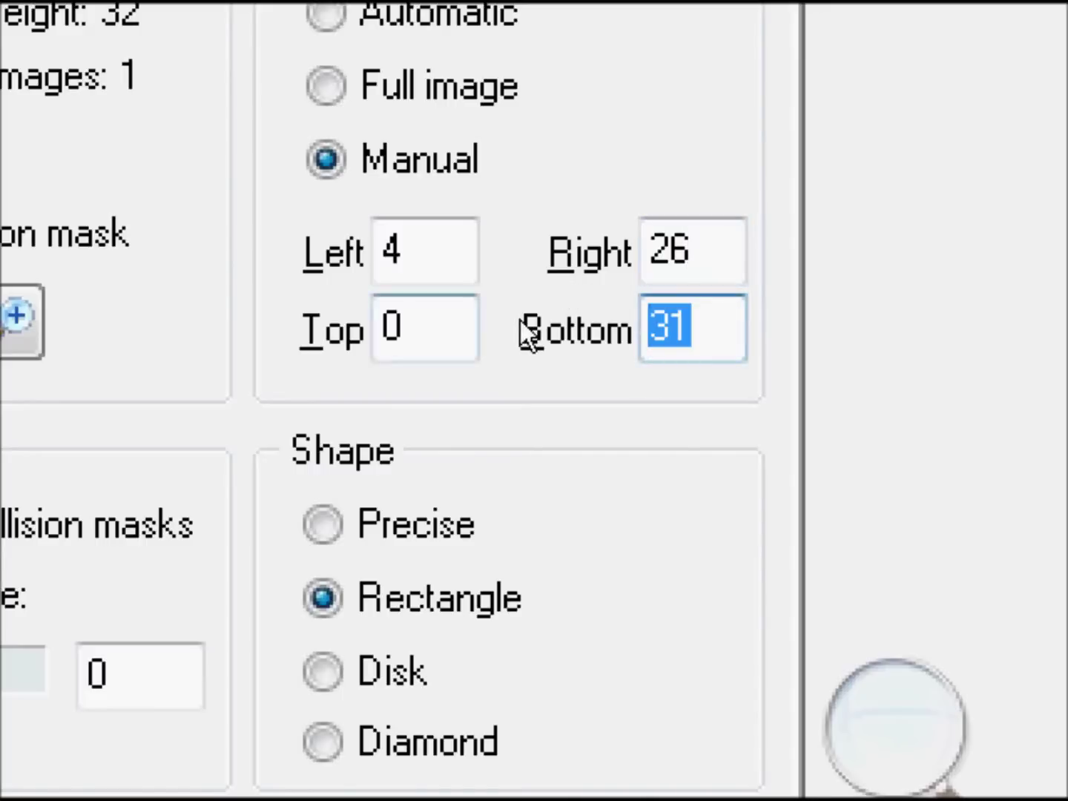
text(26)
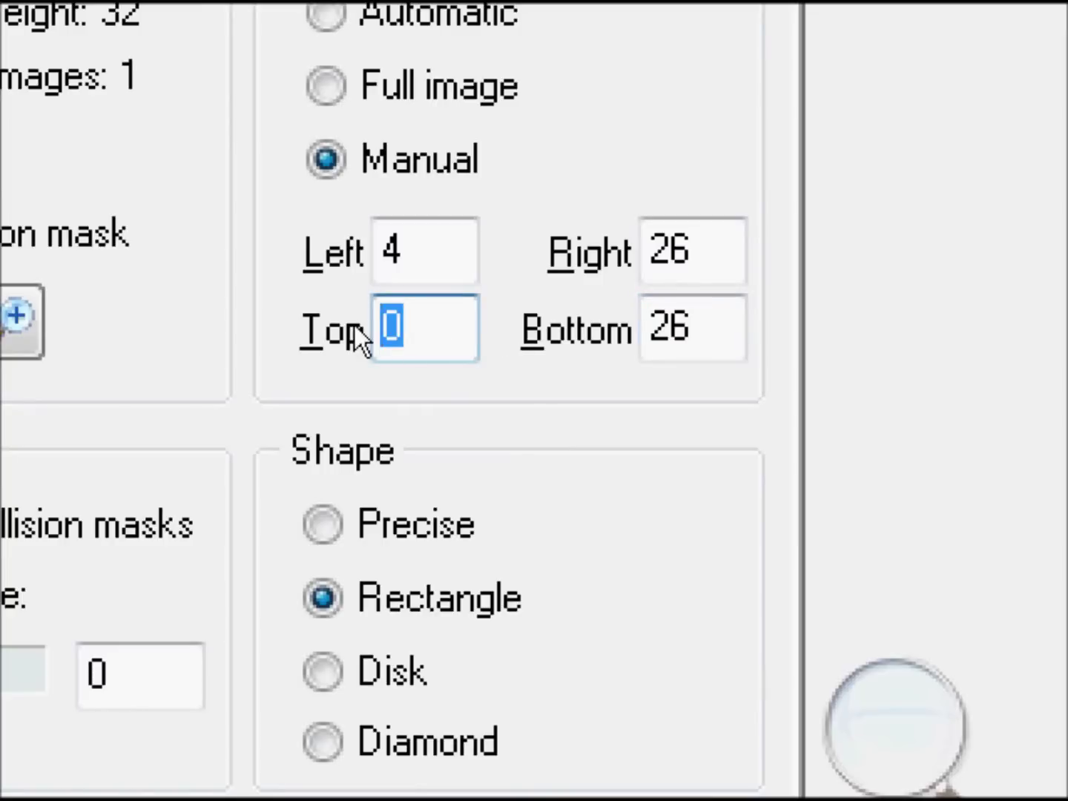
text(4)
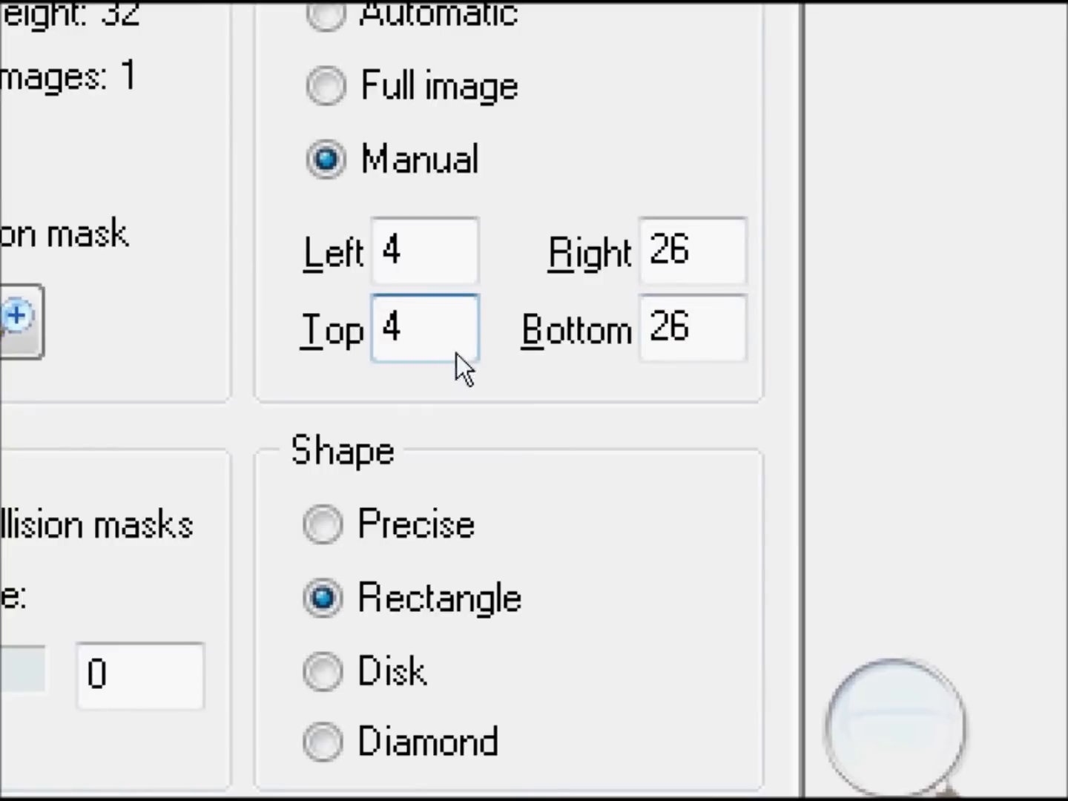
Set the mbr mask's Right and Bottom values to 27 and its Top value to 4
text(5)
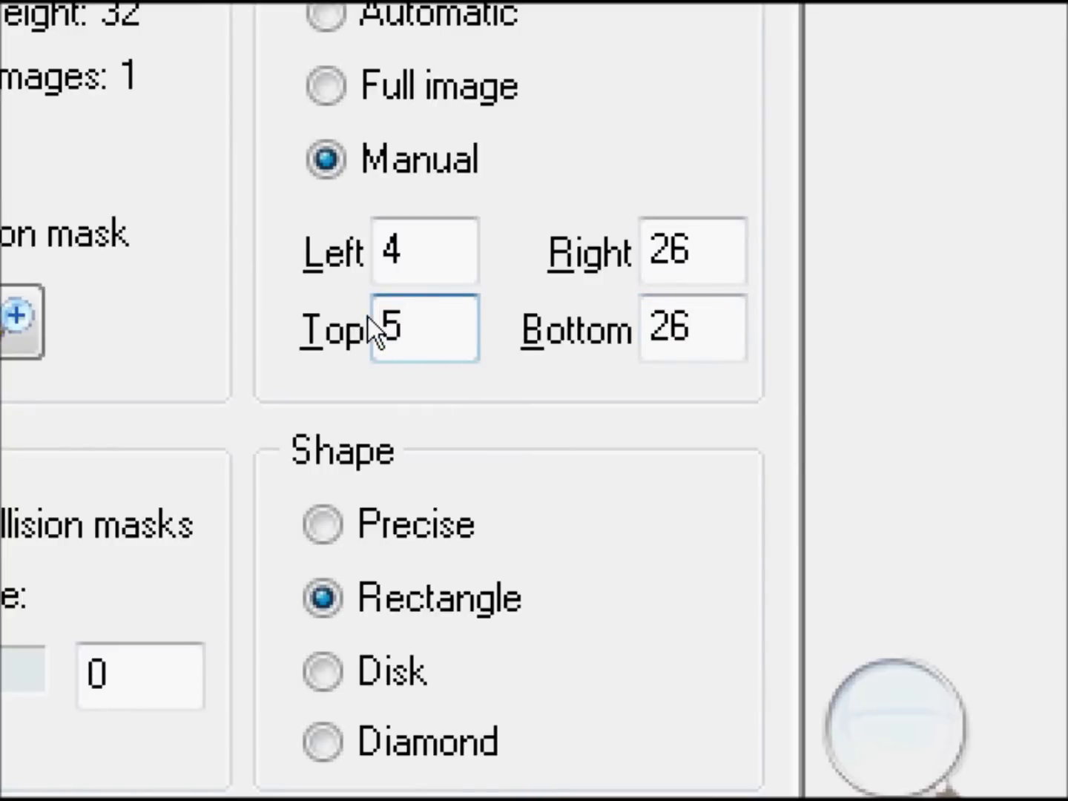
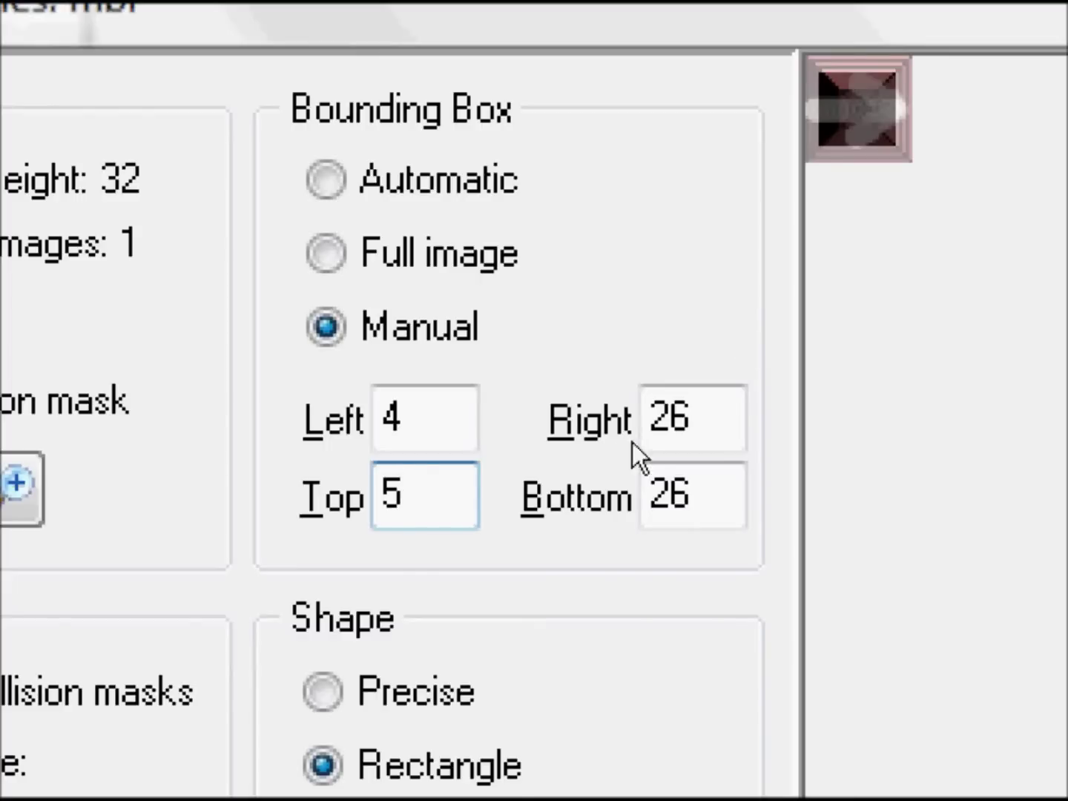
key(Tab)
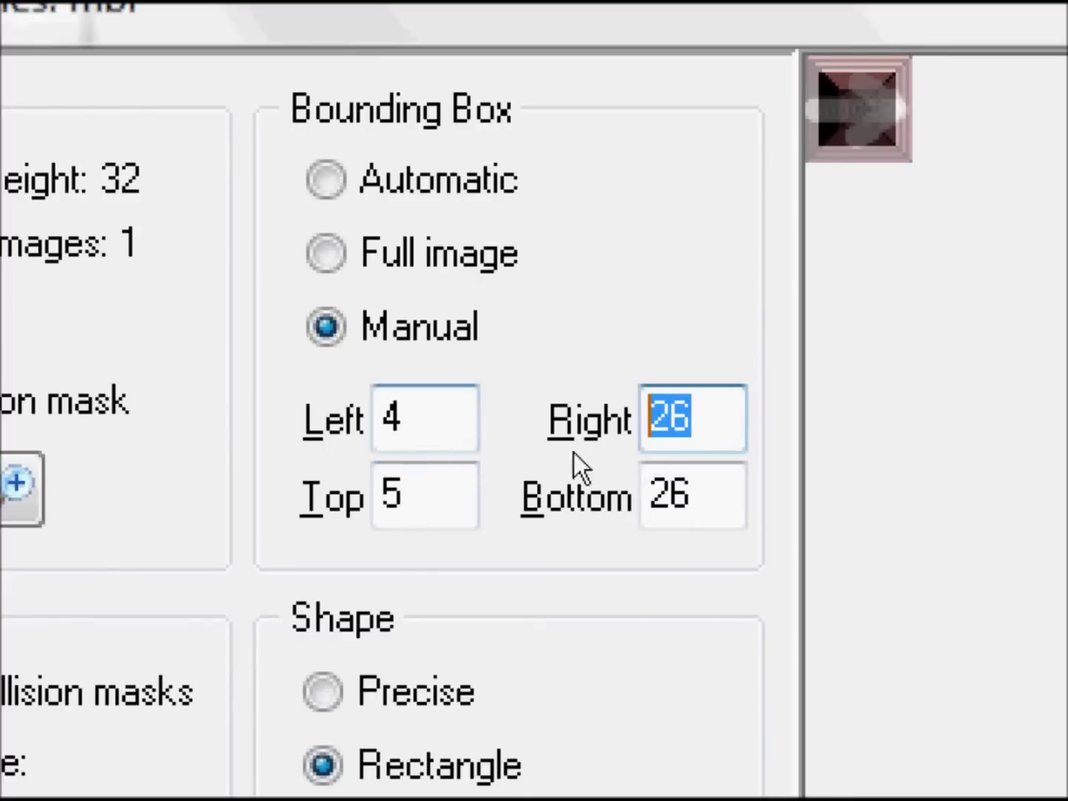
text(27)
key(Tab)
text(27)
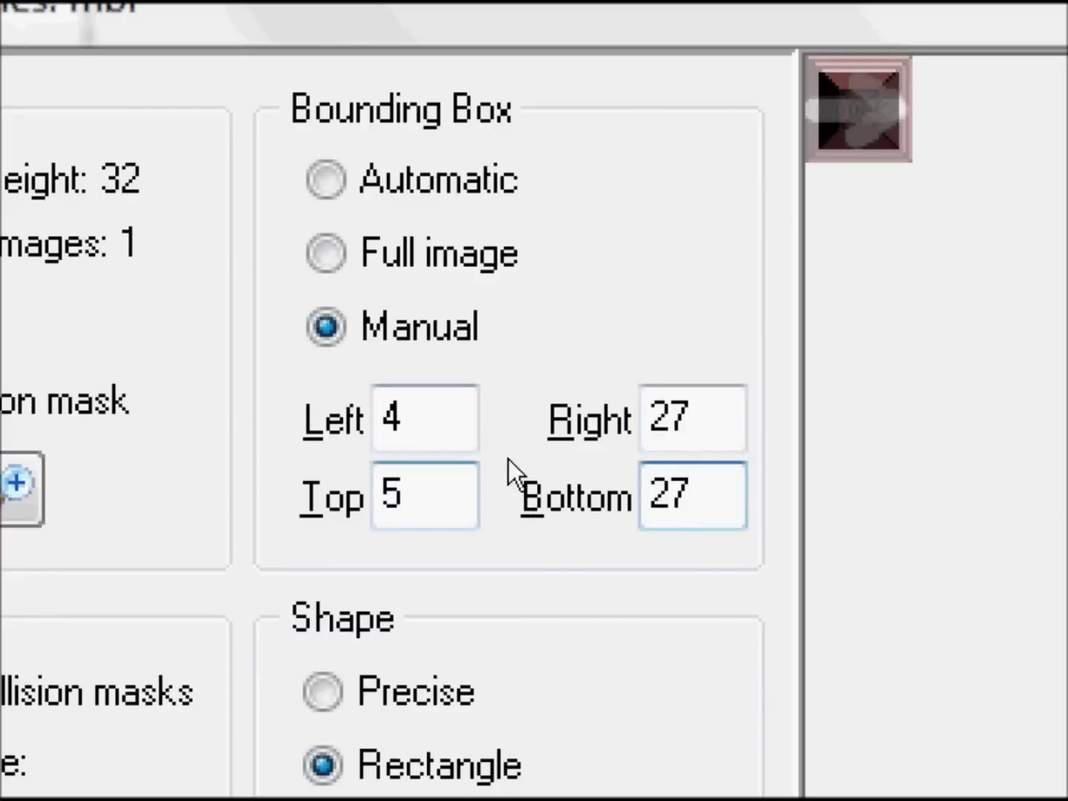
double_click(427, 490)
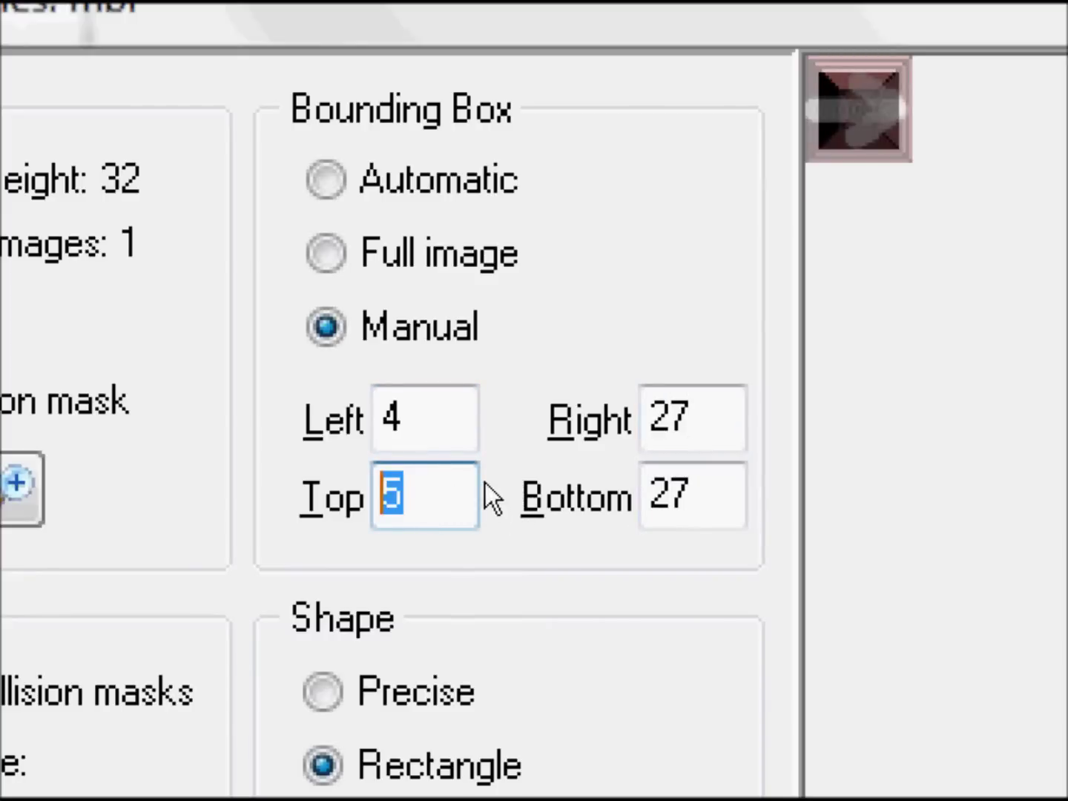
text(4)
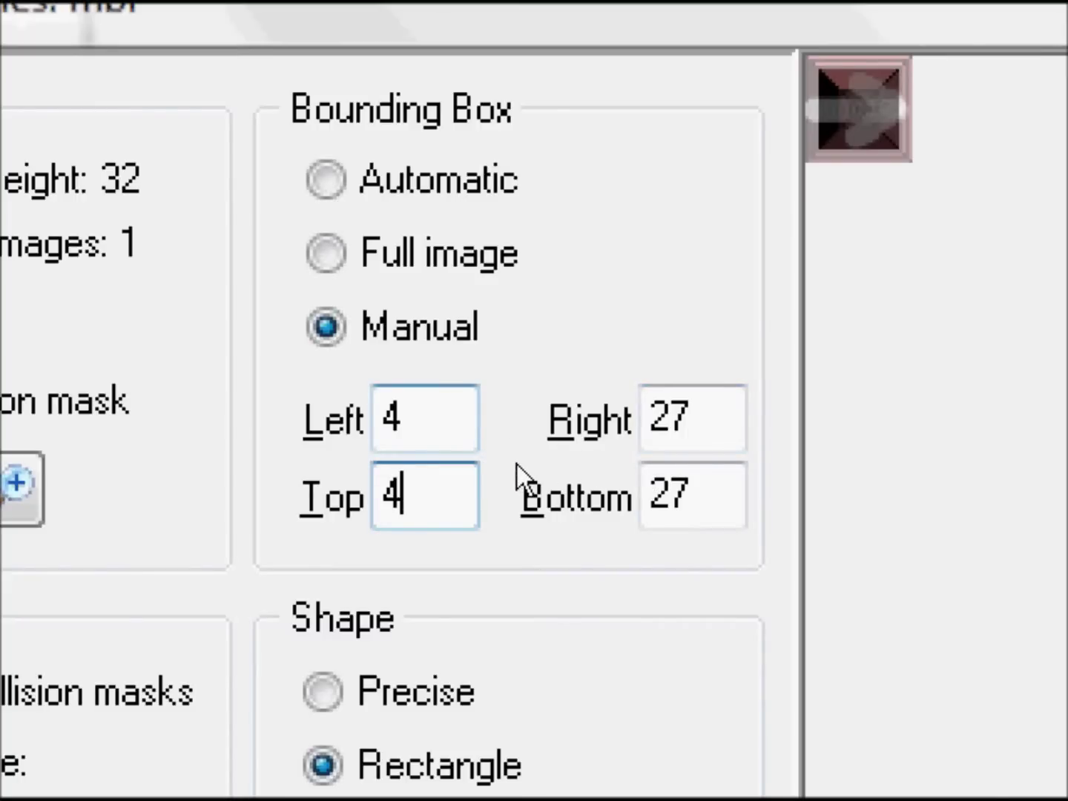
Set the mbr mask's Left and Top values to 5 and Right and Bottom to 26, and accept the mask
key(shift+Tab)
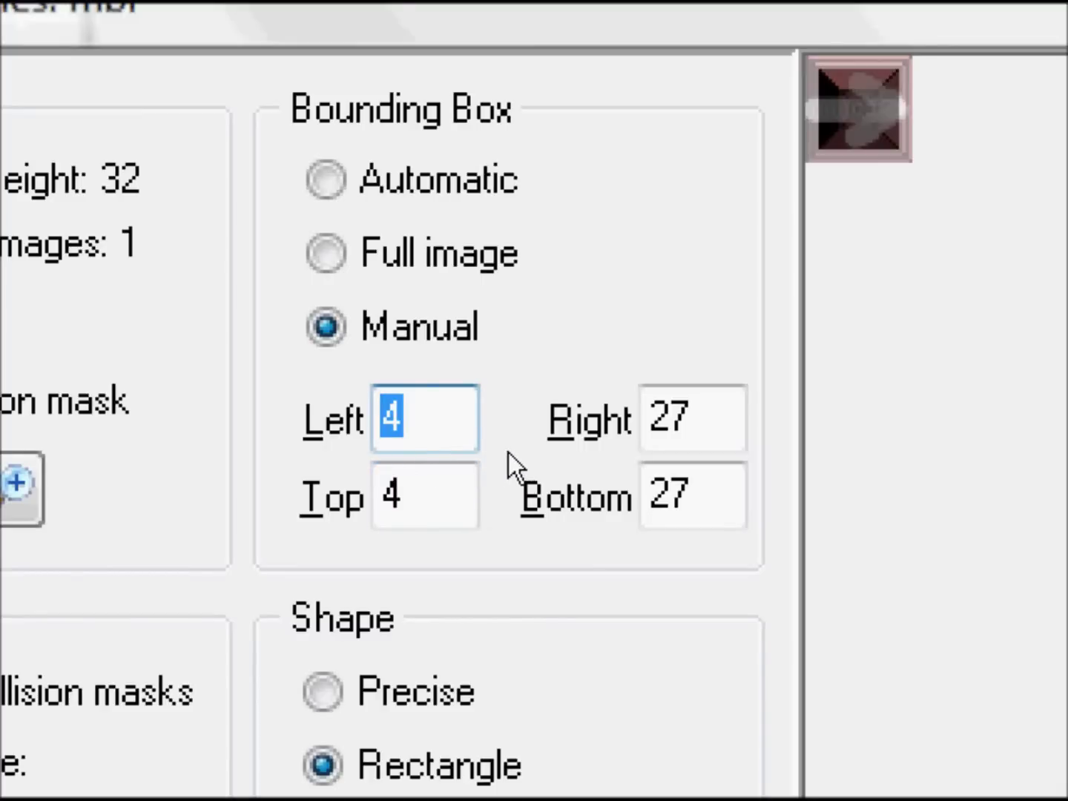
text(5)
key(Tab)
text(5)
key(Tab)
key(shift+Left)
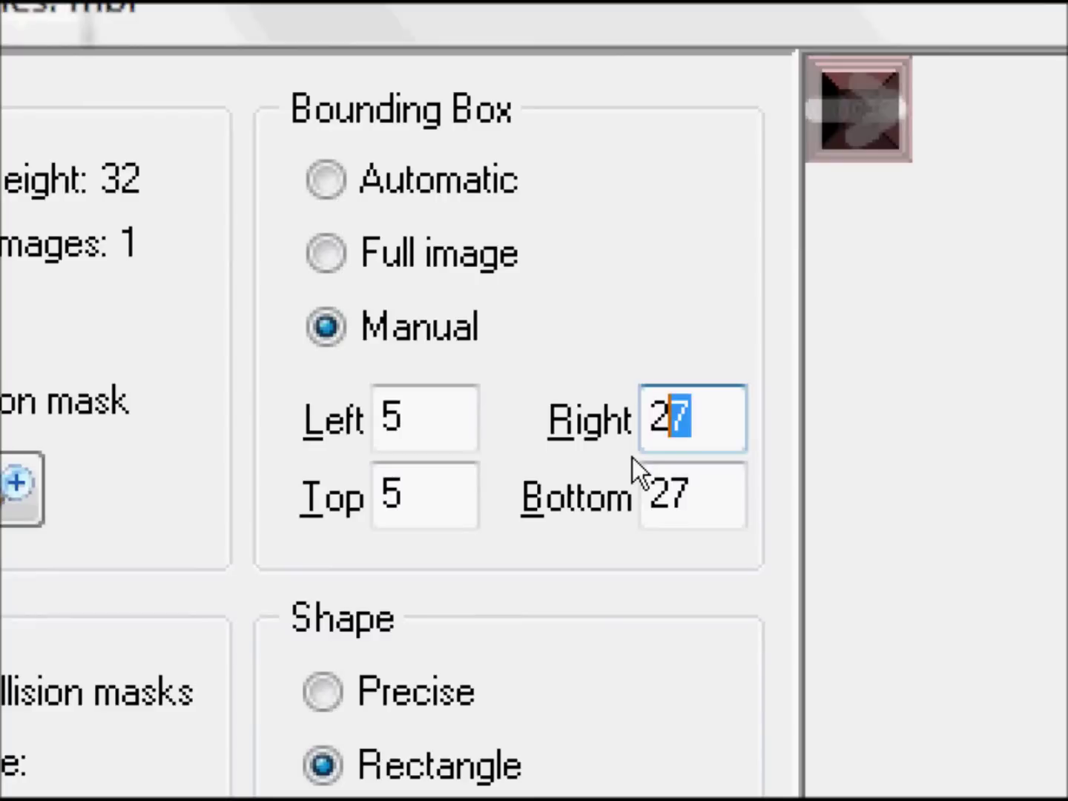
text(6)
key(Tab)
key(shift+Left)
text(6)
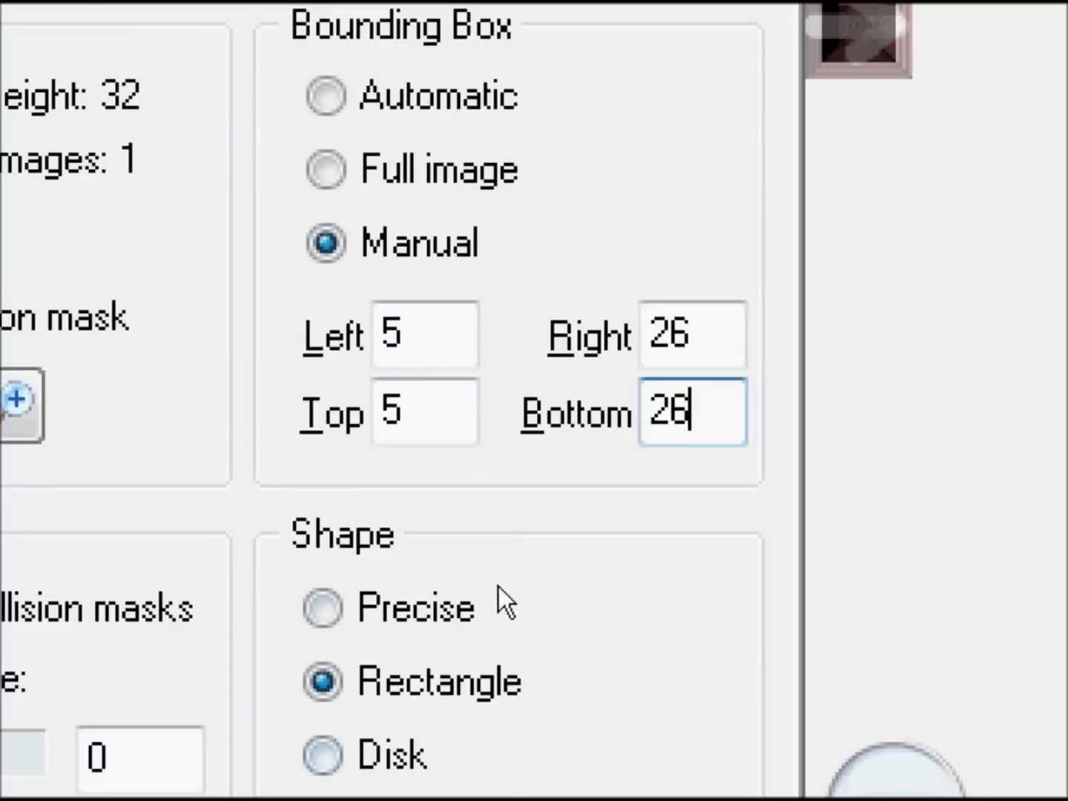
key(super+minus)
click(483, 524)
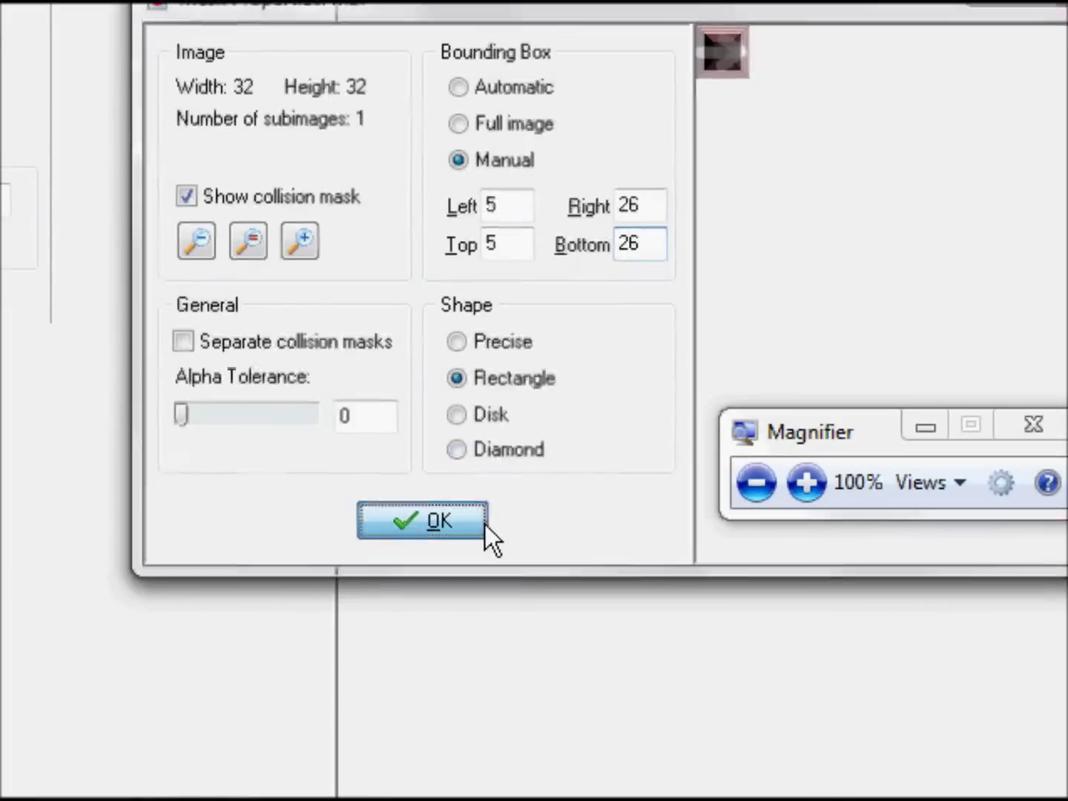
Give the mbu sprite's collision mask a manual bounding box with Left and Top 5 and Right and Bottom 26
key(super+plus)
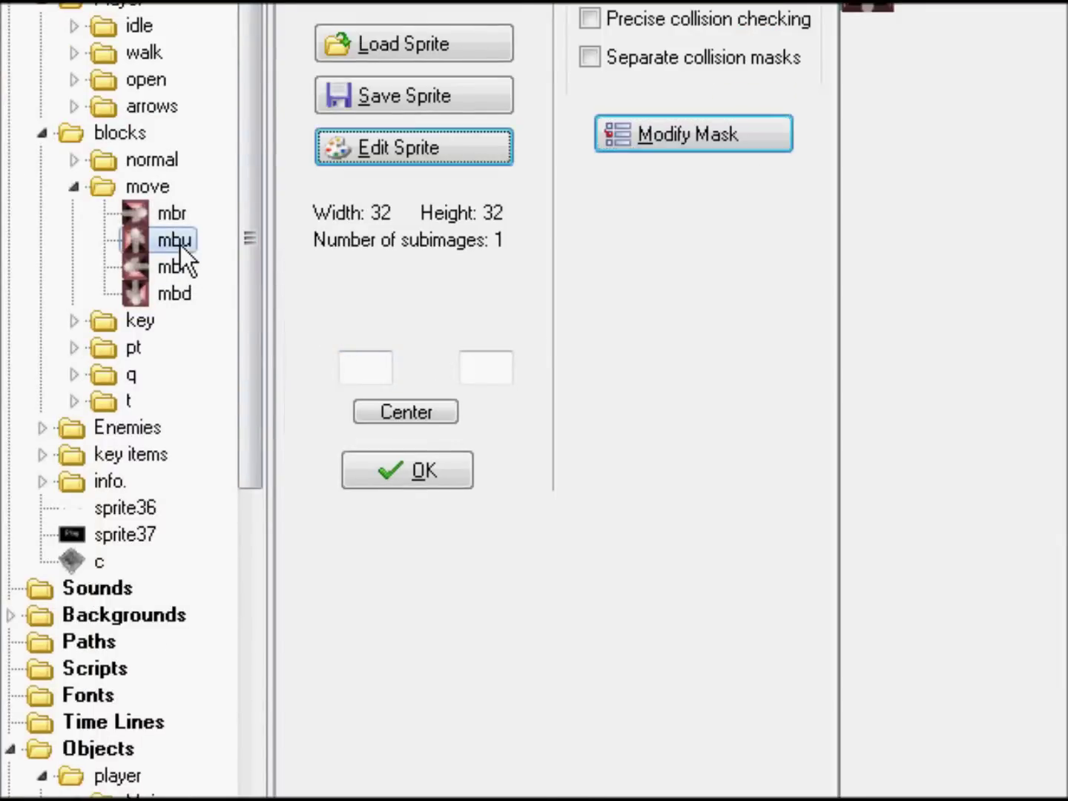
click(668, 145)
click(792, 411)
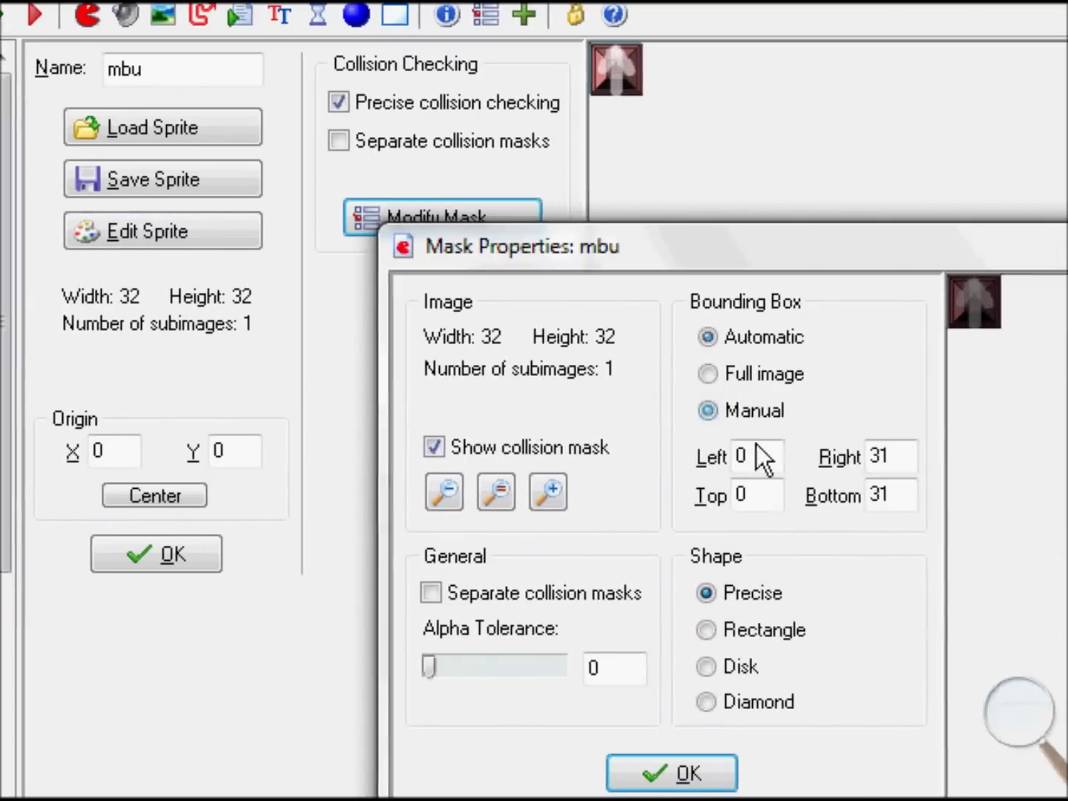
double_click(856, 465)
text(5)
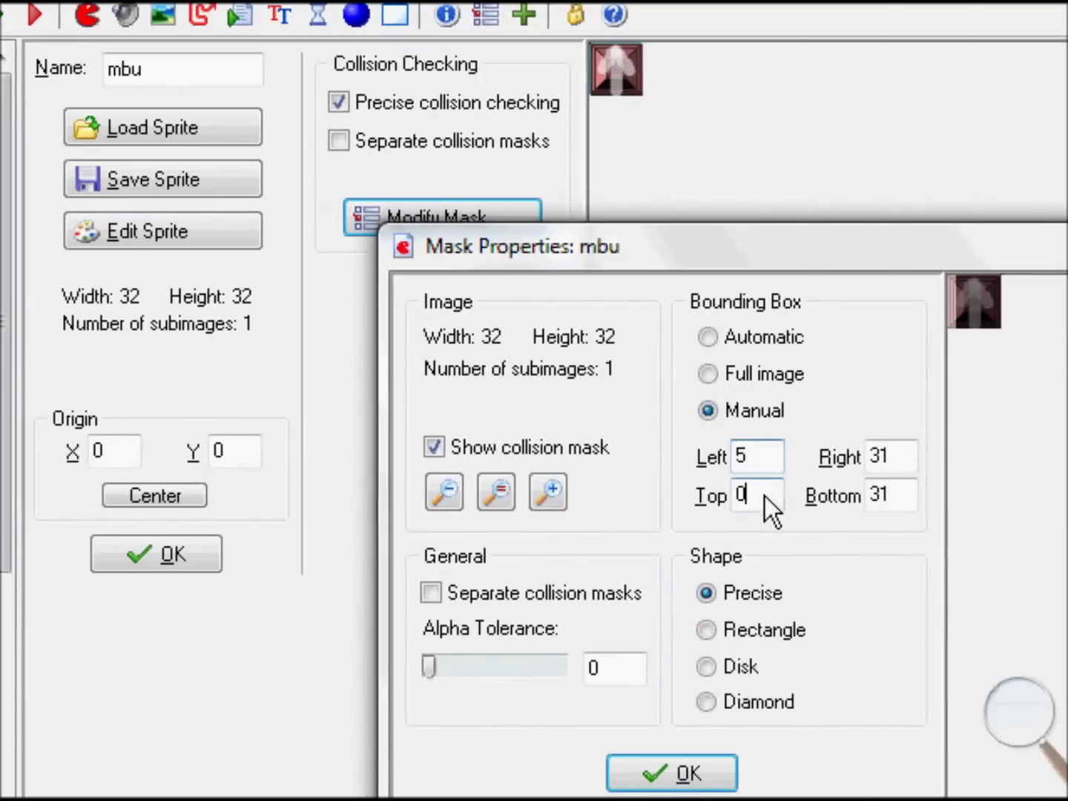
key(BackSpace)
text(5)
double_click(902, 457)
text(26)
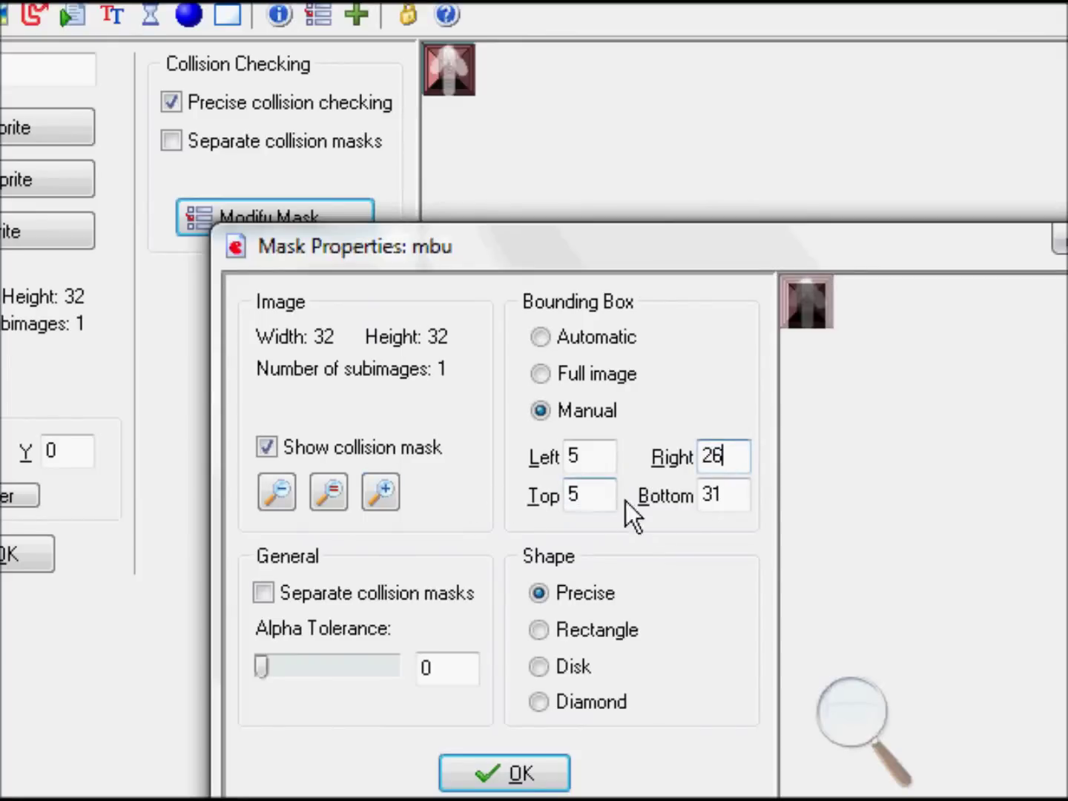
double_click(725, 497)
text(26)
click(553, 771)
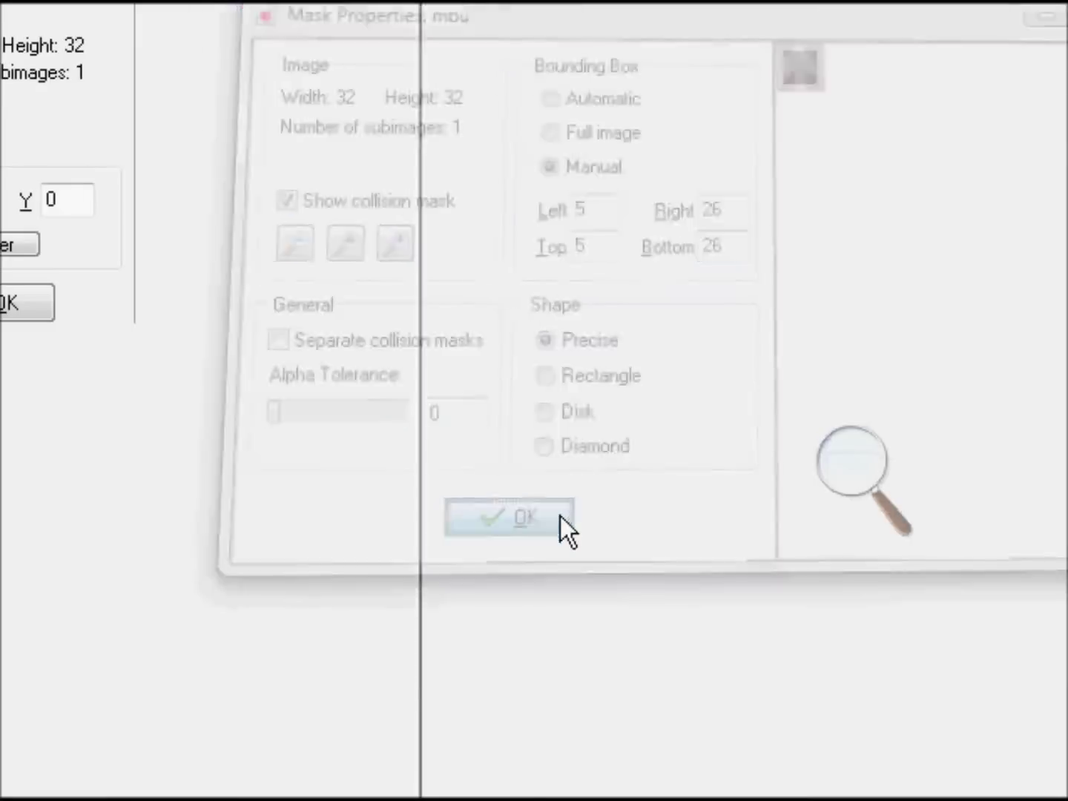
Give the mbl sprite's collision mask a manual bounding box with Left and Top 5 and Right and Bottom 26
click(88, 101)
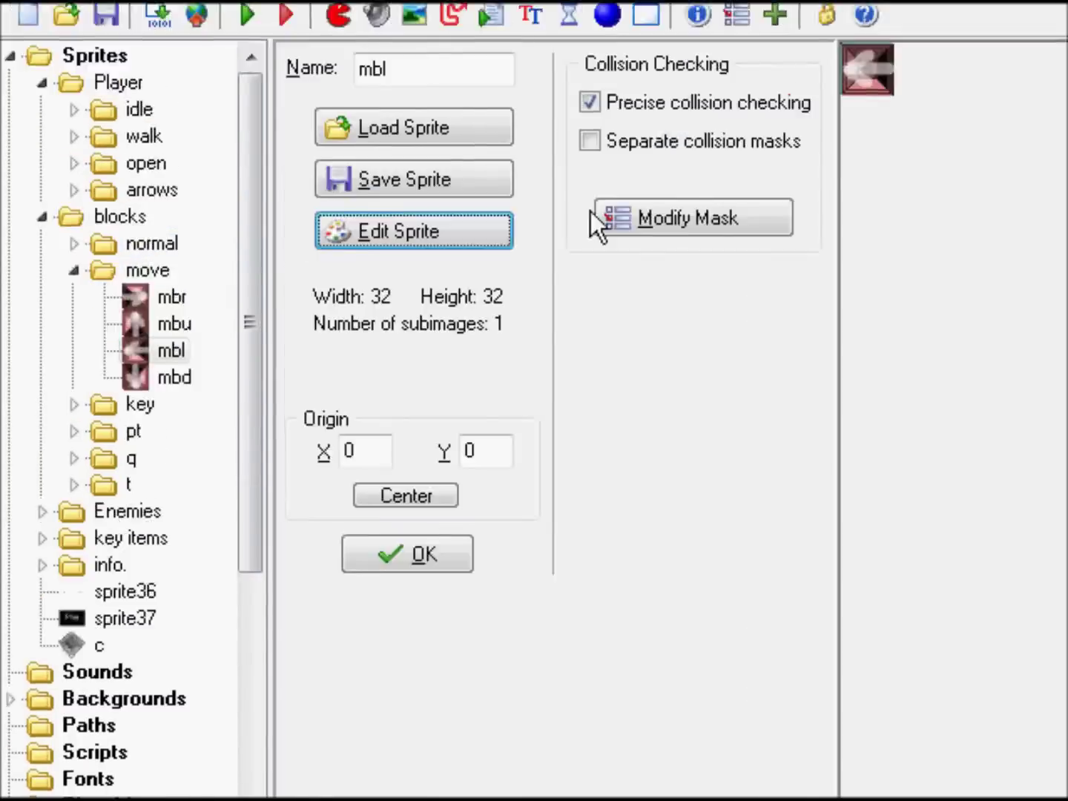
click(717, 281)
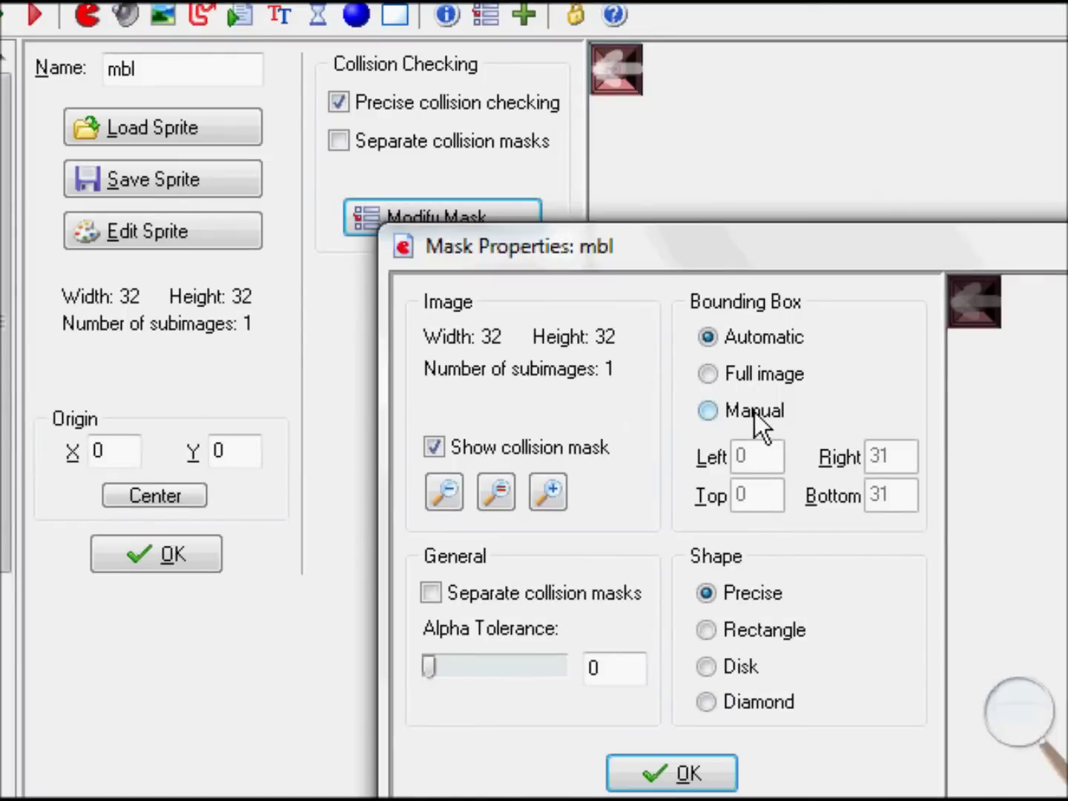
click(1006, 494)
text(5)
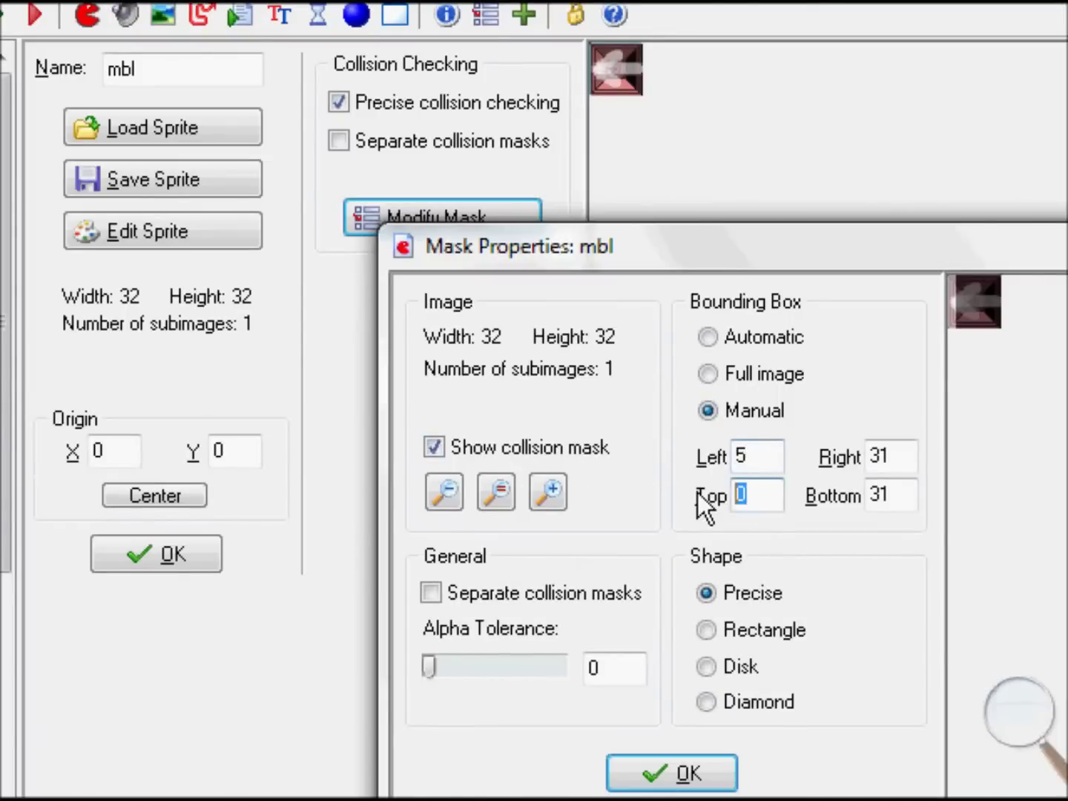
text(5)
key(Tab)
text(26)
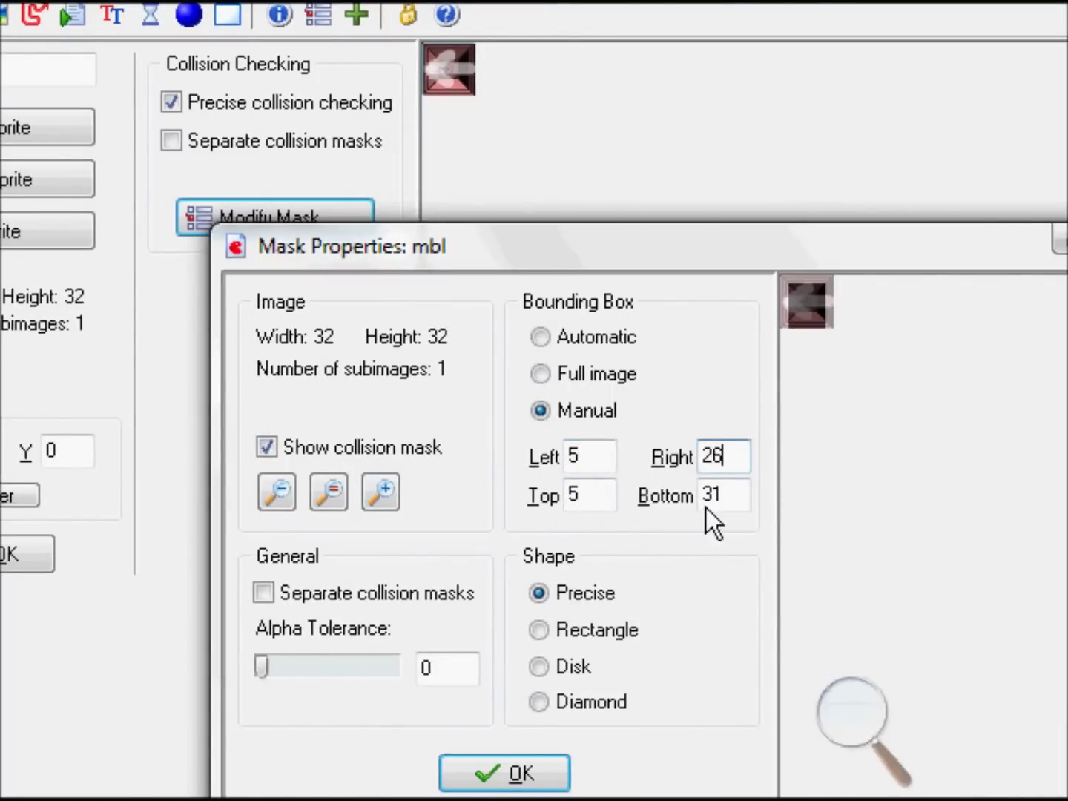
text(26)
click(518, 776)
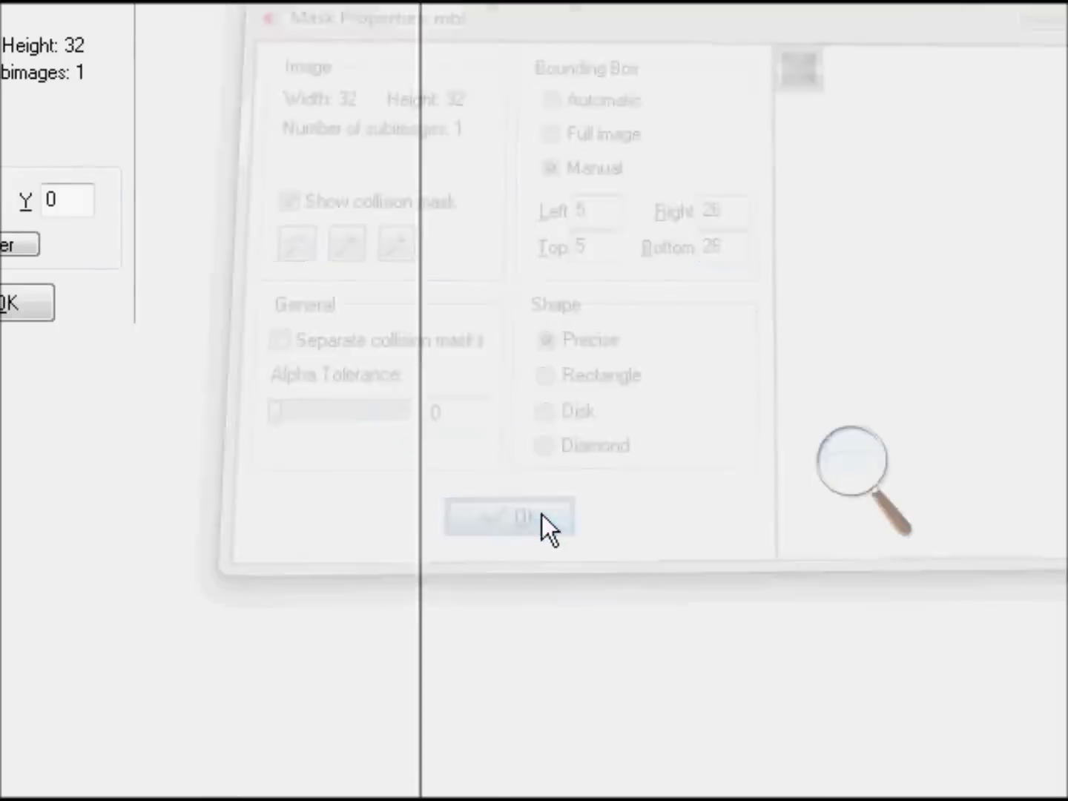
Give the mbd sprite's collision mask a manual bounding box with Left and Top 5 and Right and Bottom 26
click(90, 211)
click(543, 52)
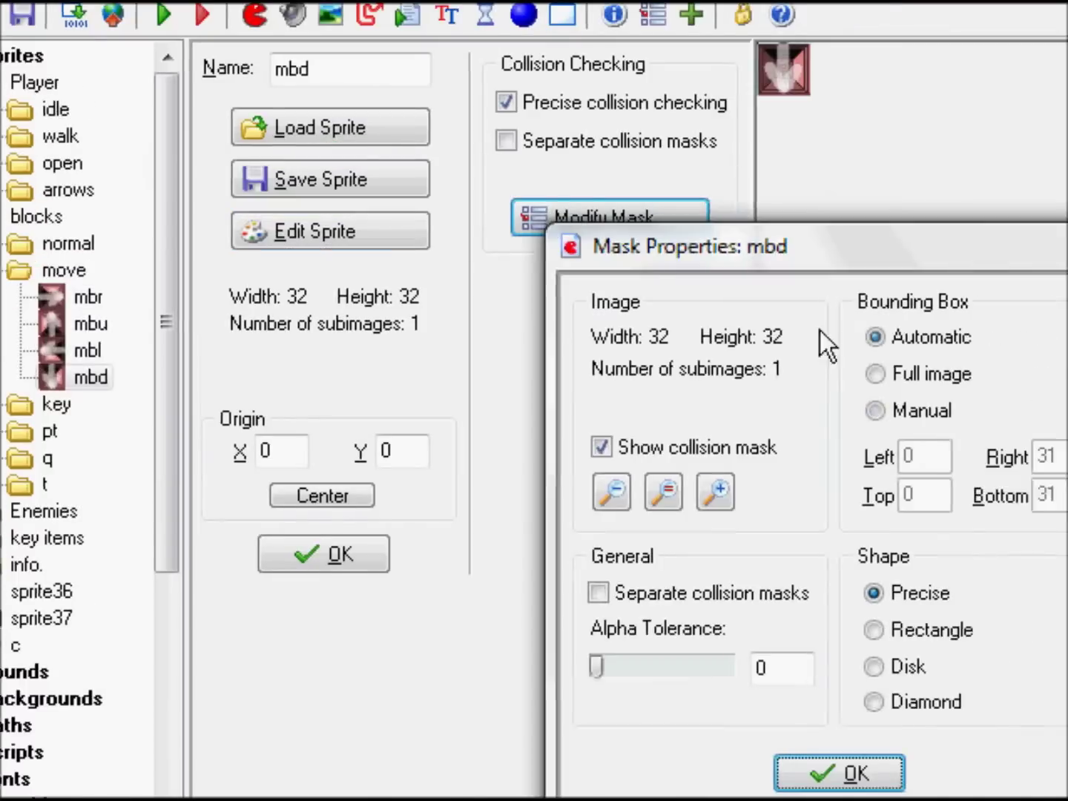
click(747, 411)
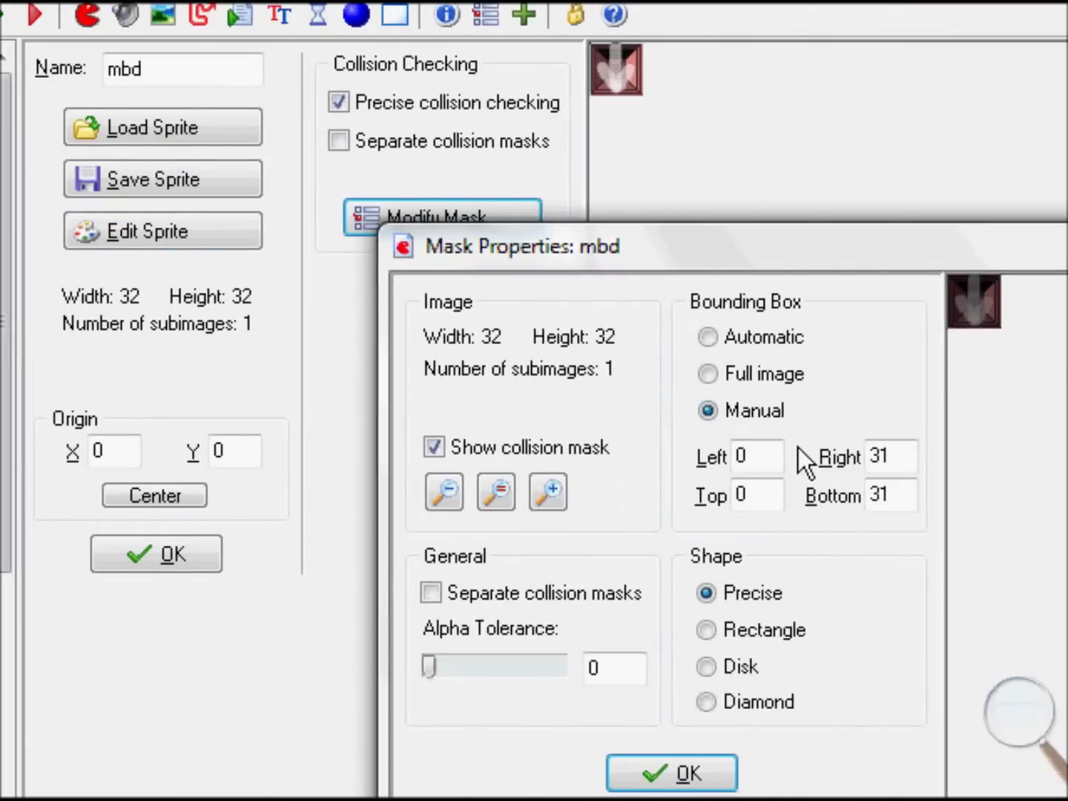
double_click(778, 452)
text(5)
key(Tab)
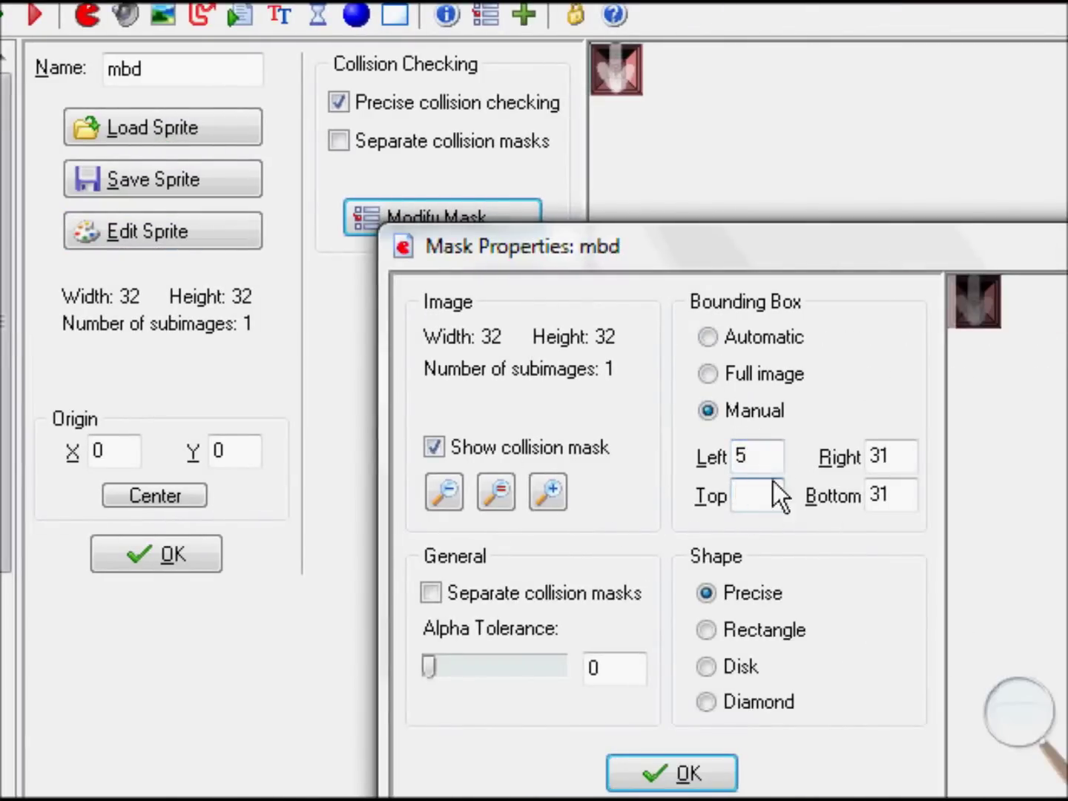
text(5)
double_click(731, 457)
text(26)
double_click(736, 503)
text(26)
click(519, 774)
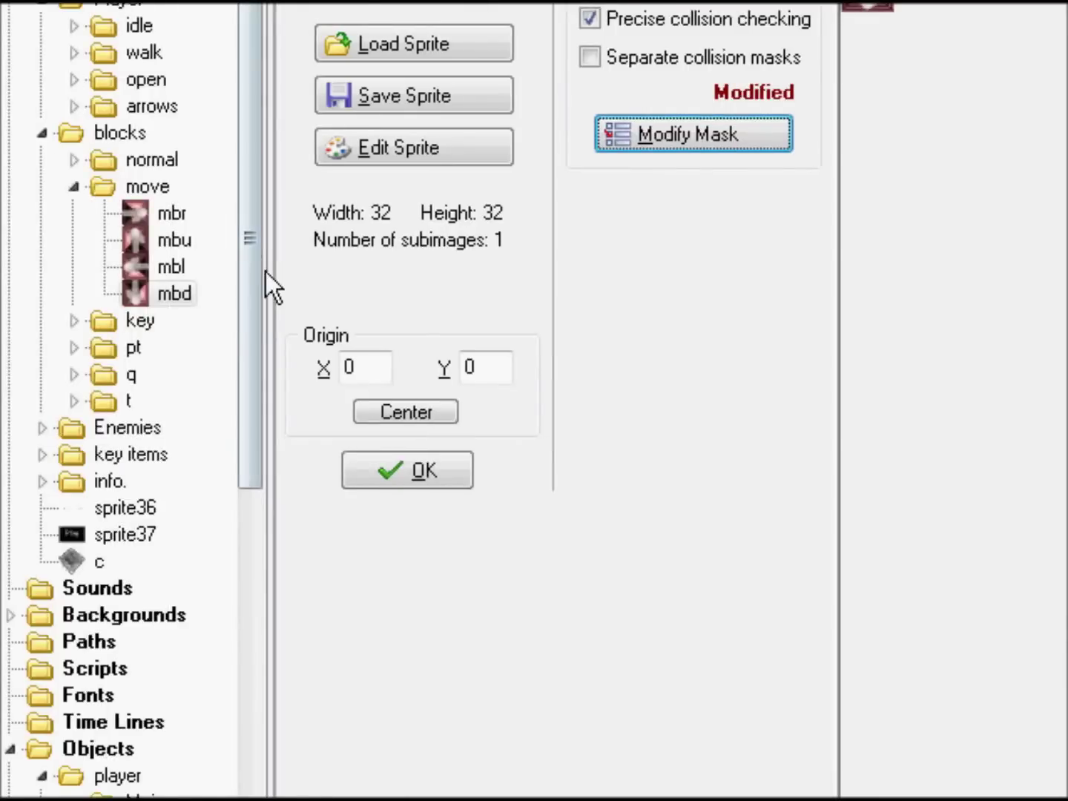
Run the game and walk the player into the directional moving blocks to test their collisions
click(247, 14)
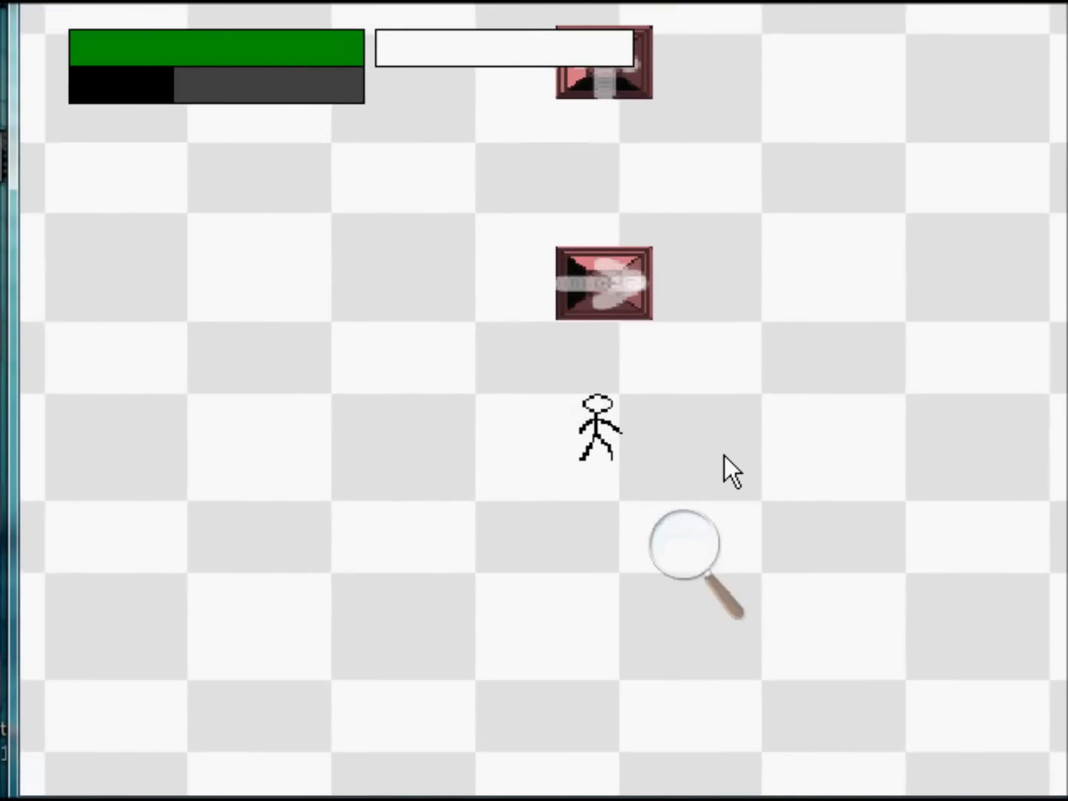
key(Up)
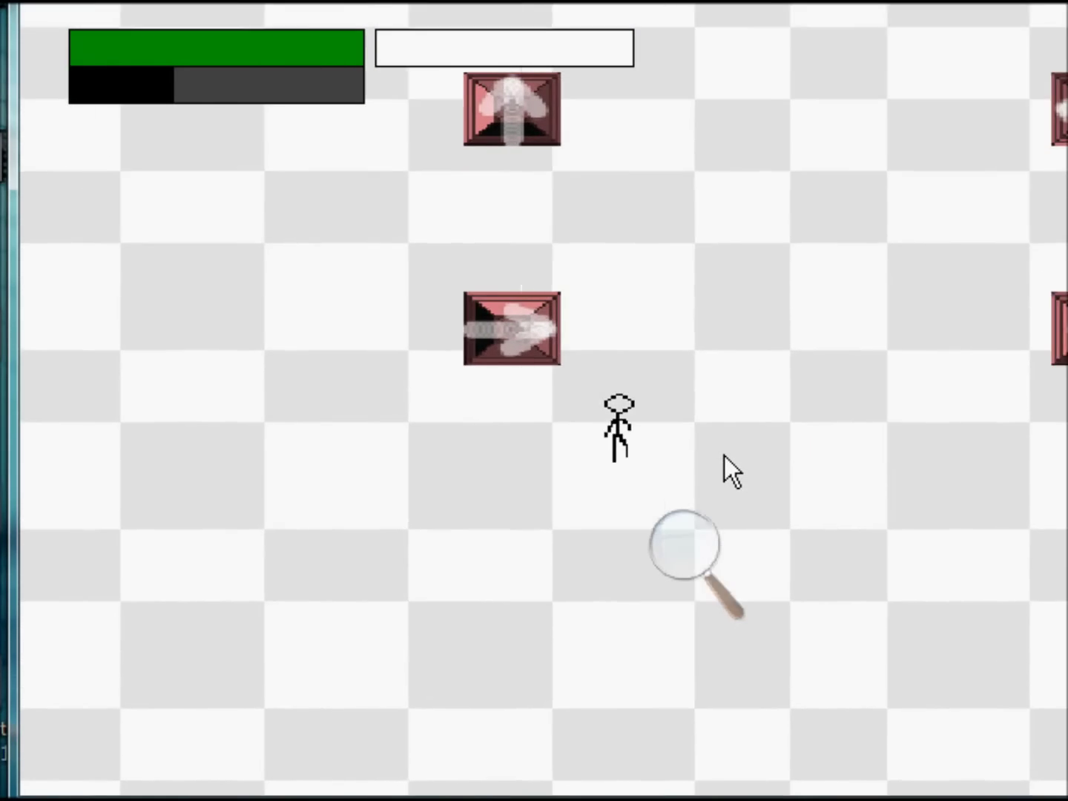
key(Right)
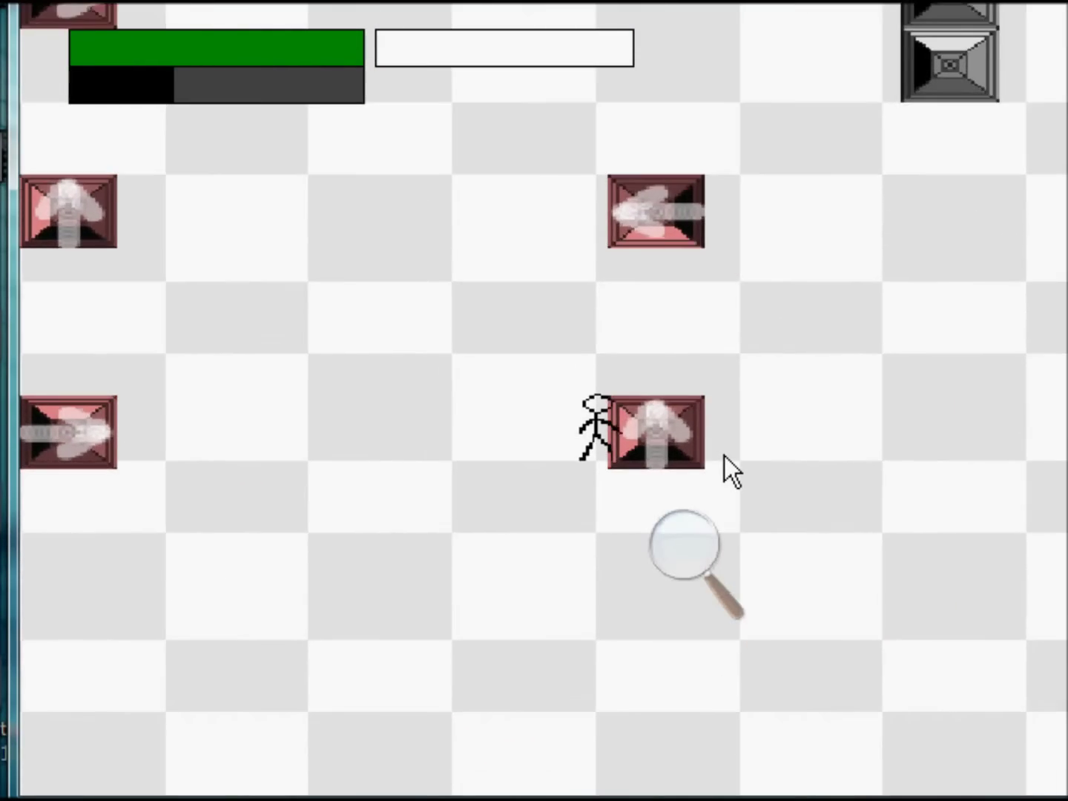
key(Left)
key(Up)
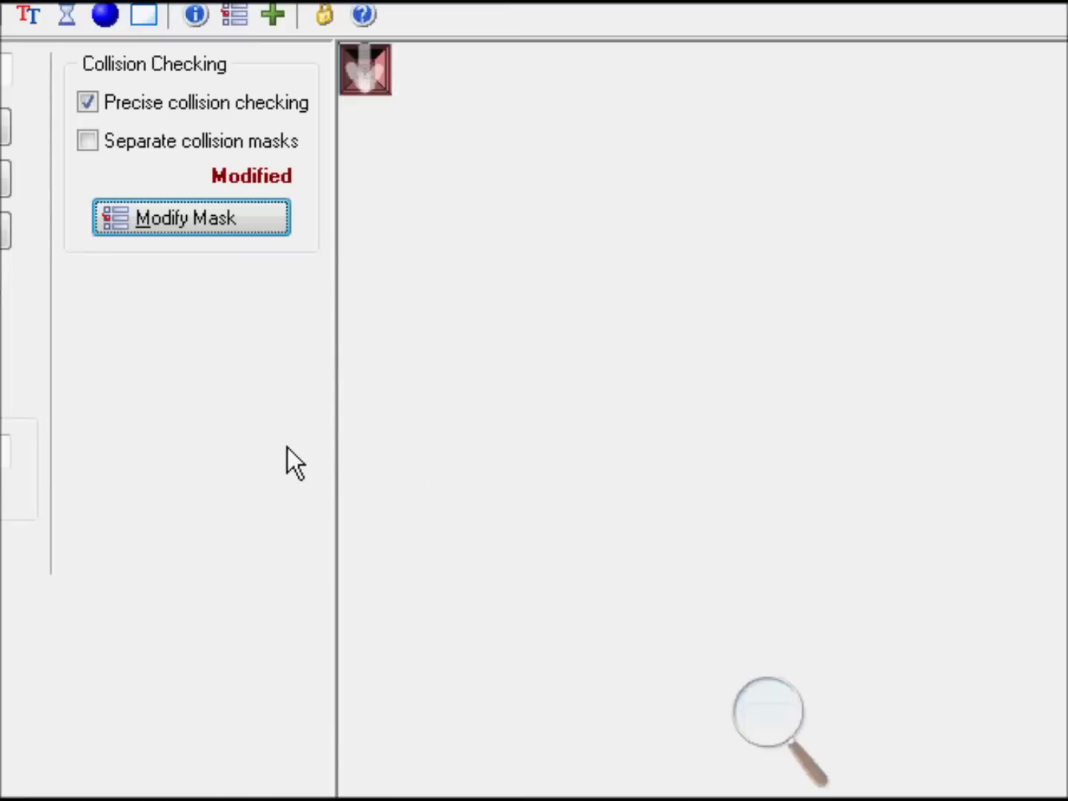
Set the bounding box of the mbr sprite's collision mask to Automatic
drag(257, 446, 233, 544)
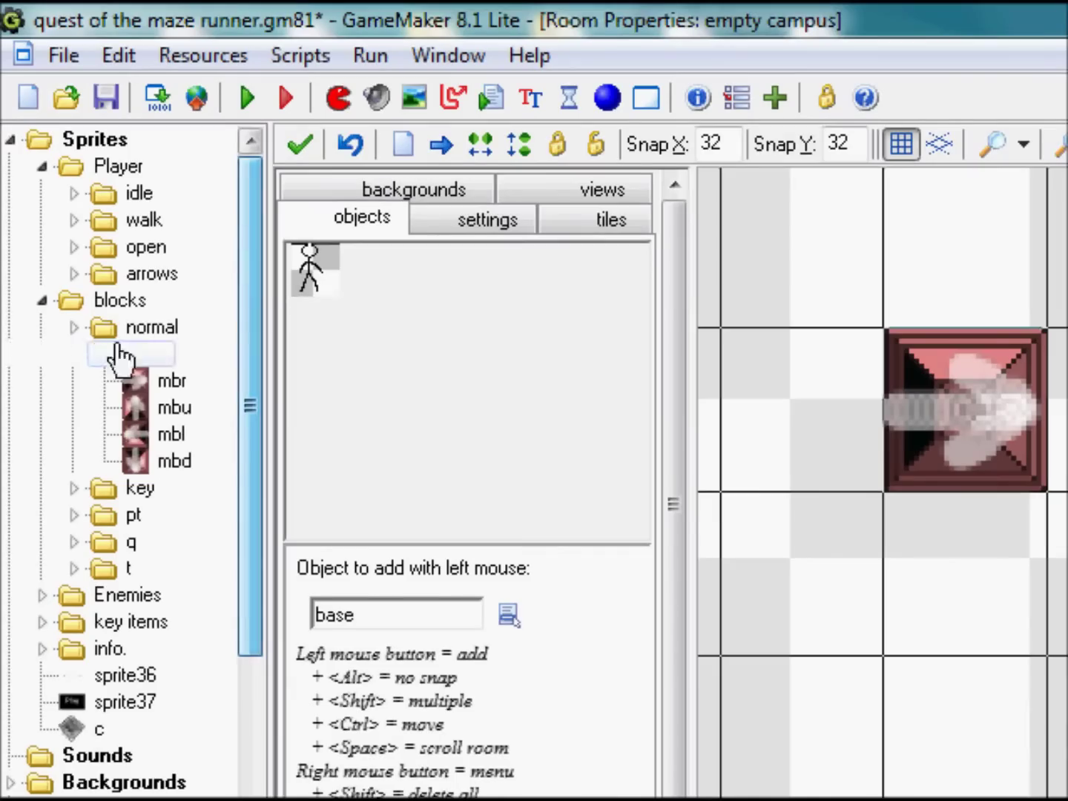
click(133, 381)
double_click(130, 384)
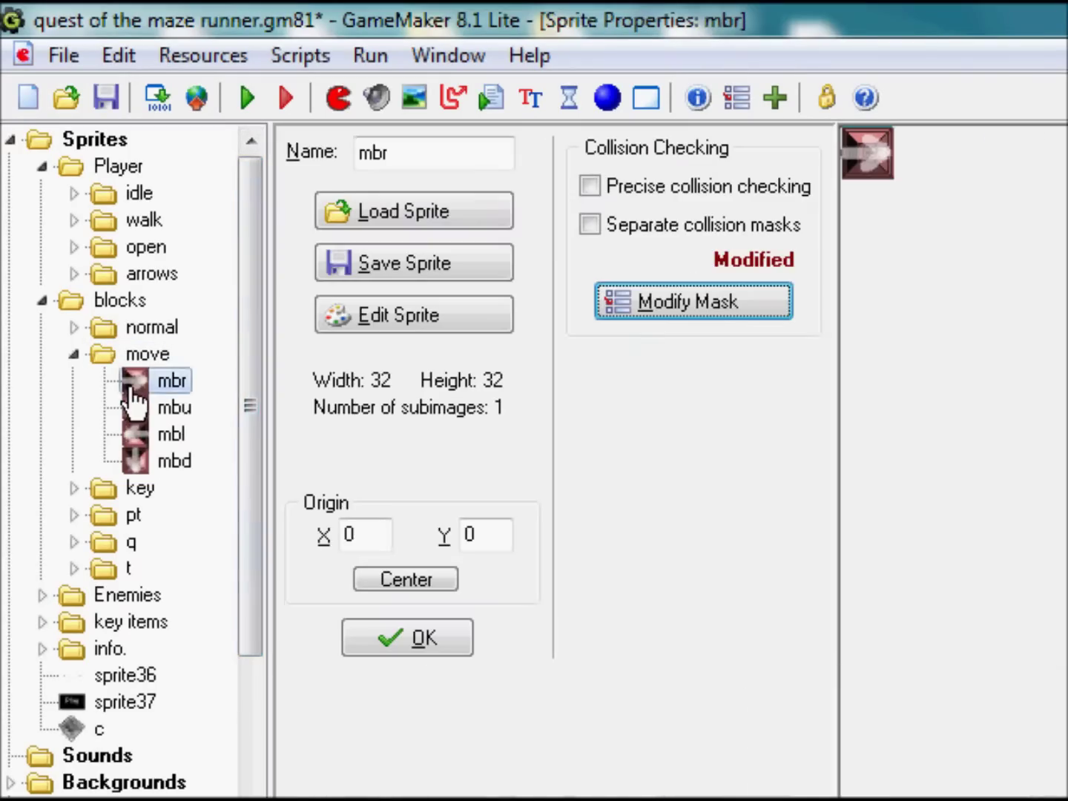
click(748, 305)
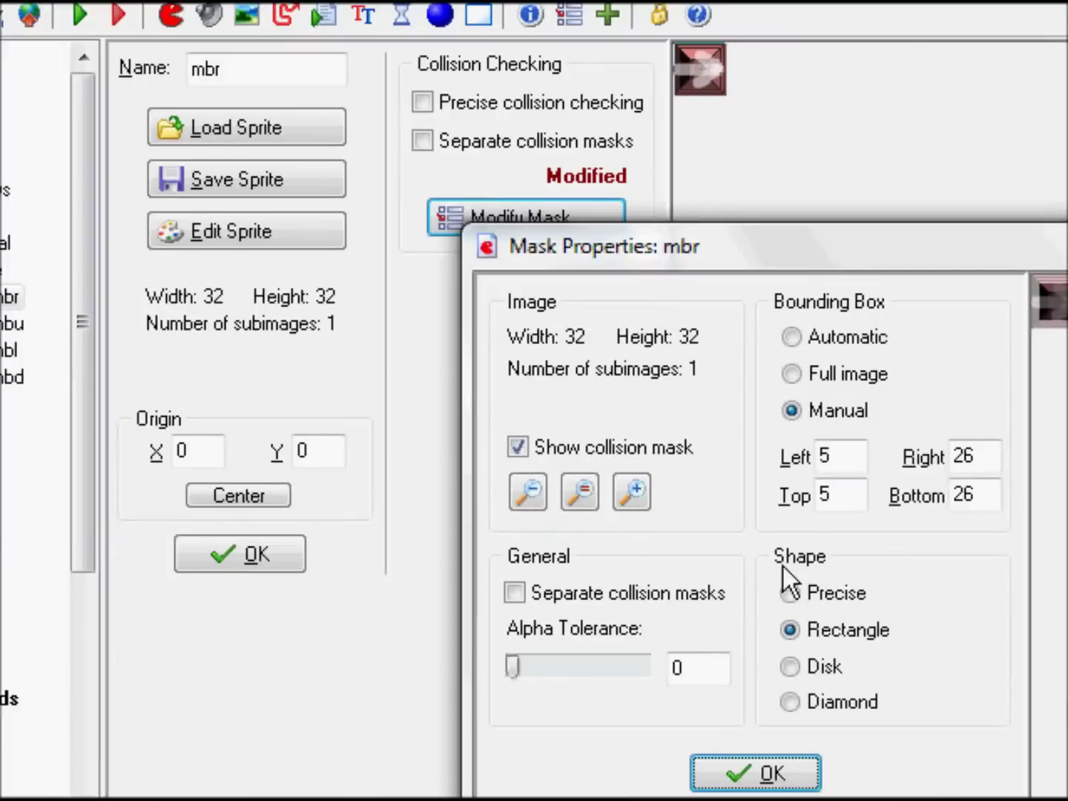
click(826, 340)
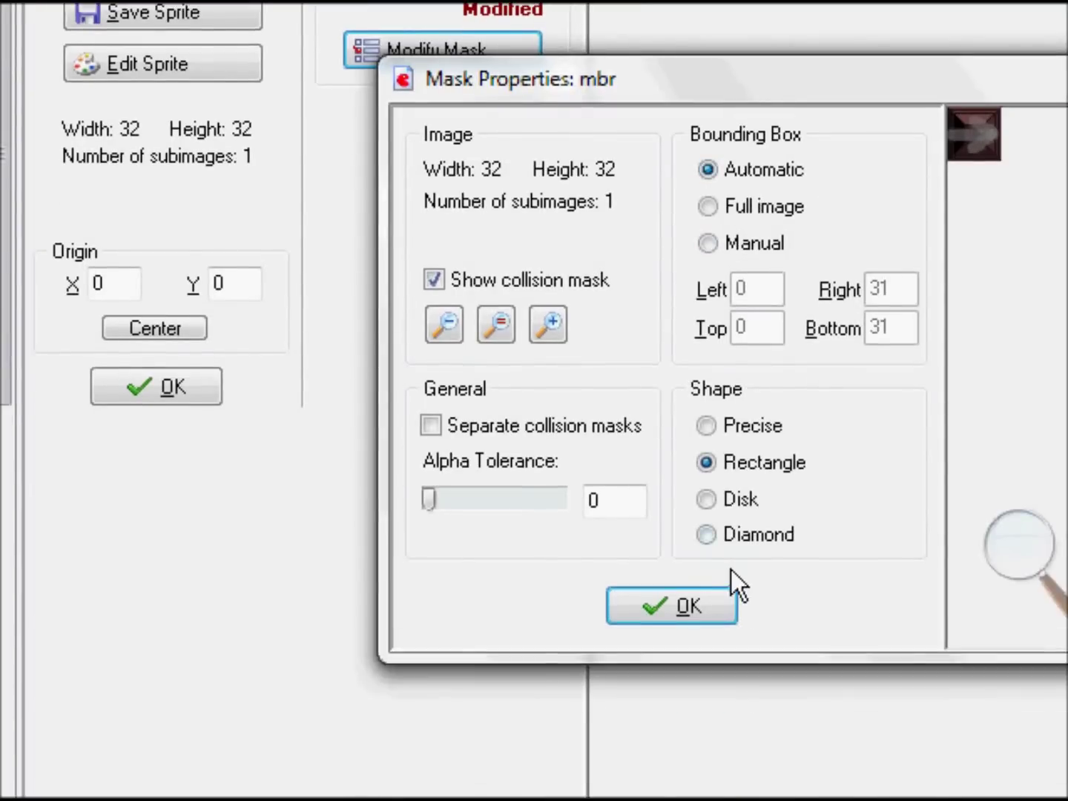
click(711, 602)
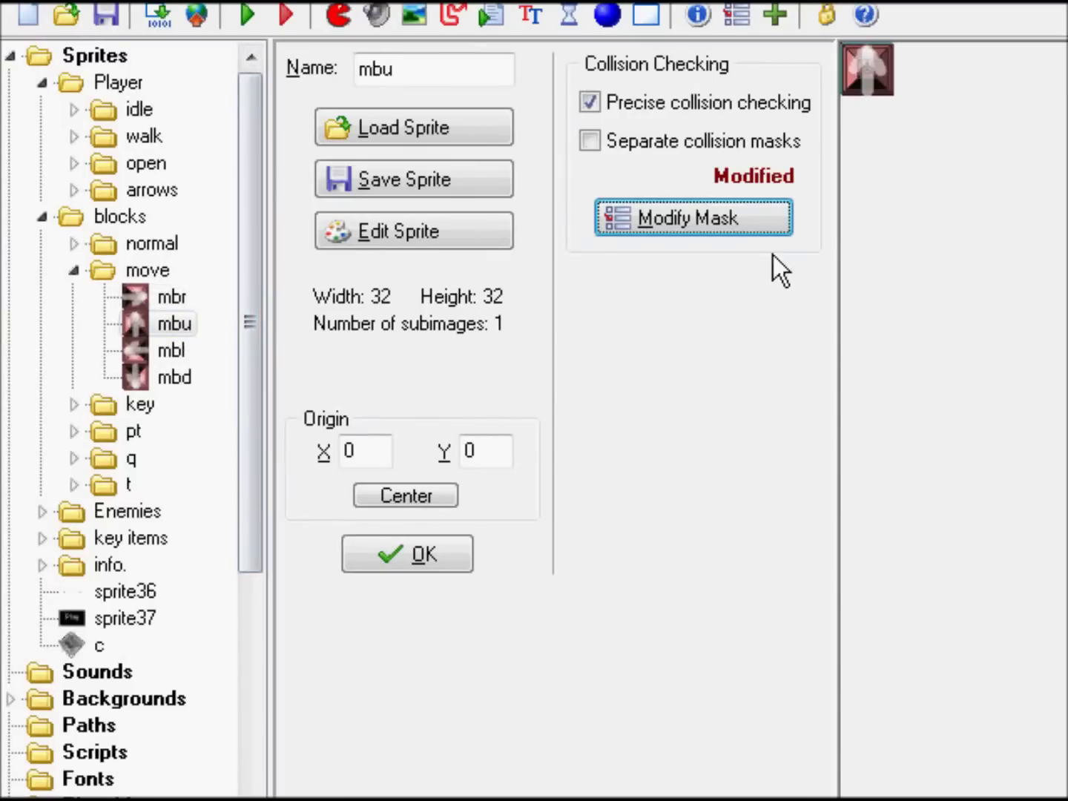
Set the bounding box of the mbu sprite's collision mask to Automatic and open the mbl sprite
click(771, 217)
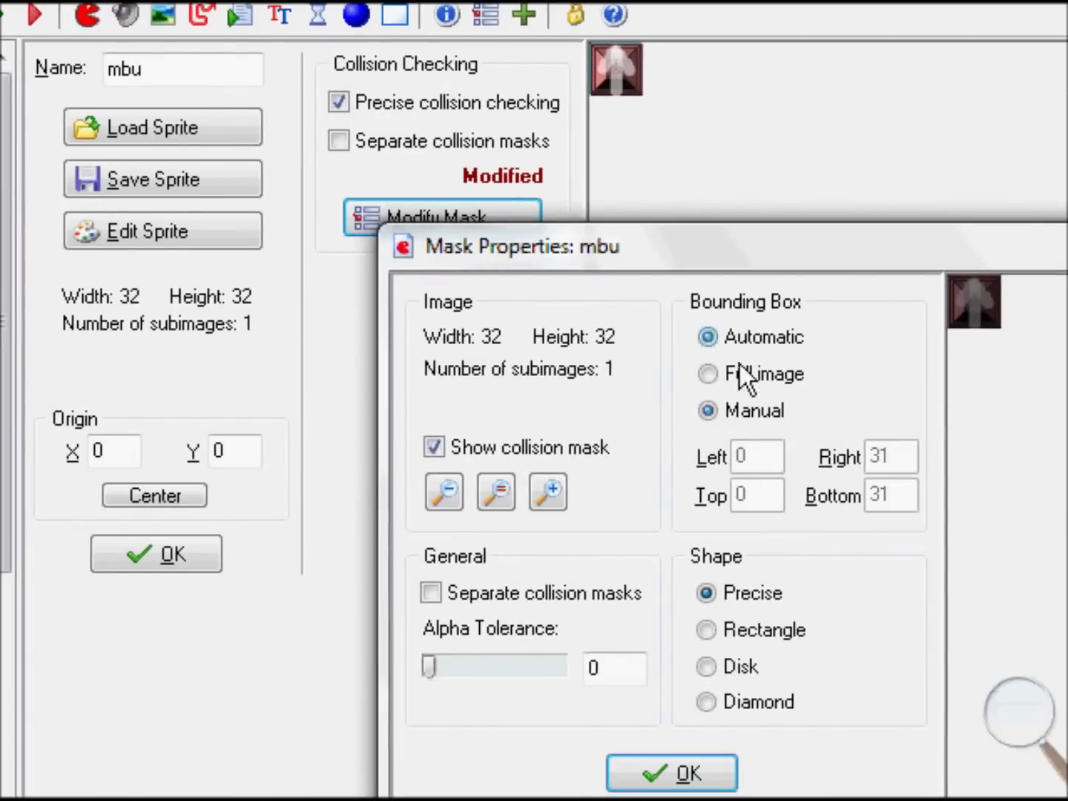
click(713, 781)
double_click(169, 269)
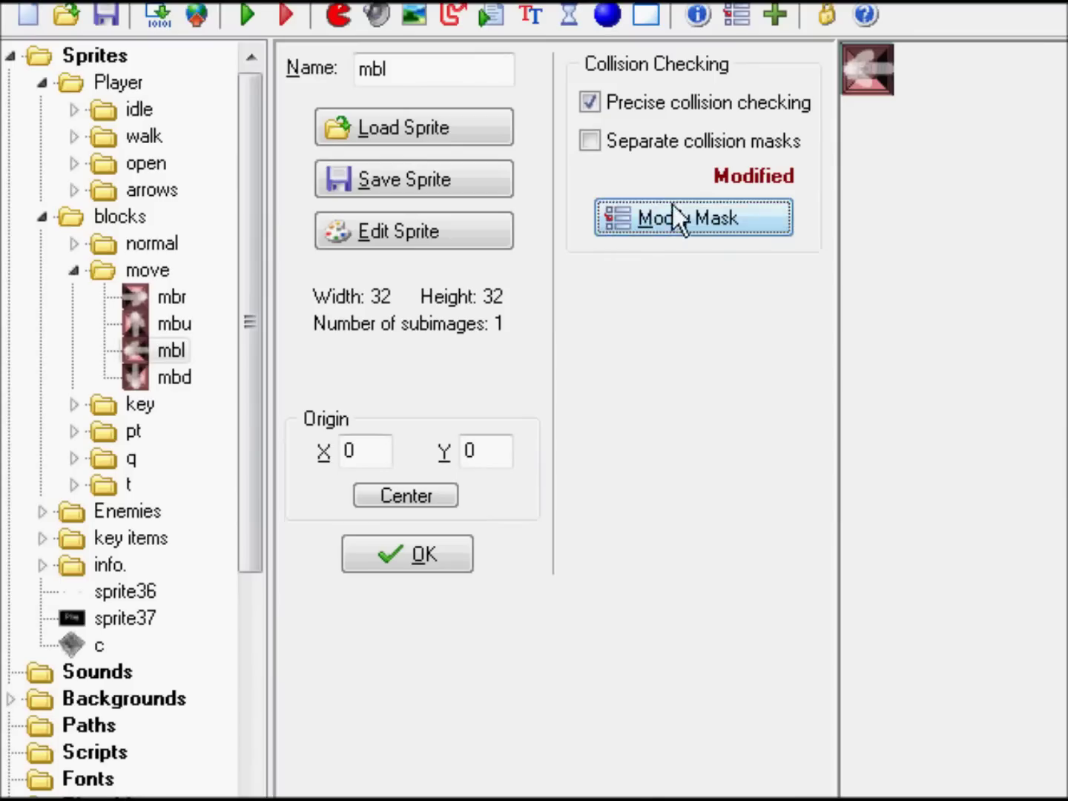
Set the bounding box of the mbl sprite's collision mask to Automatic
click(678, 219)
click(959, 372)
click(961, 782)
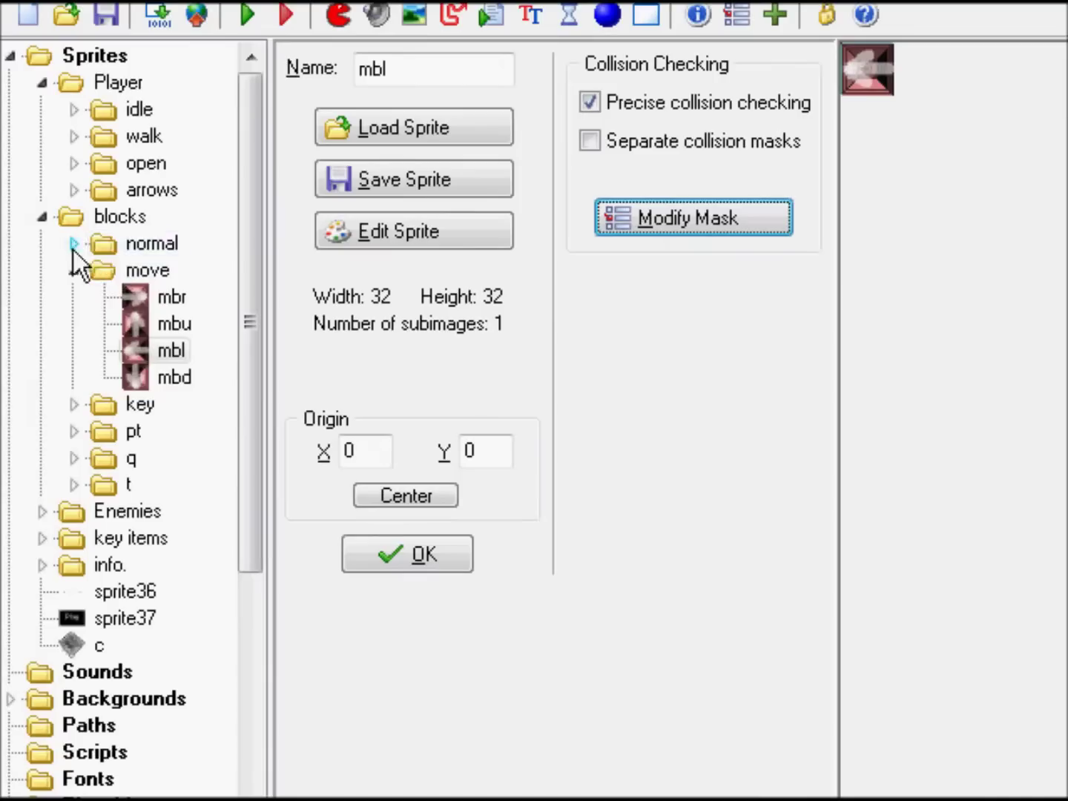
Set the bounding box of the mbd sprite's collision mask to Automatic
double_click(173, 378)
click(690, 218)
click(721, 336)
click(700, 779)
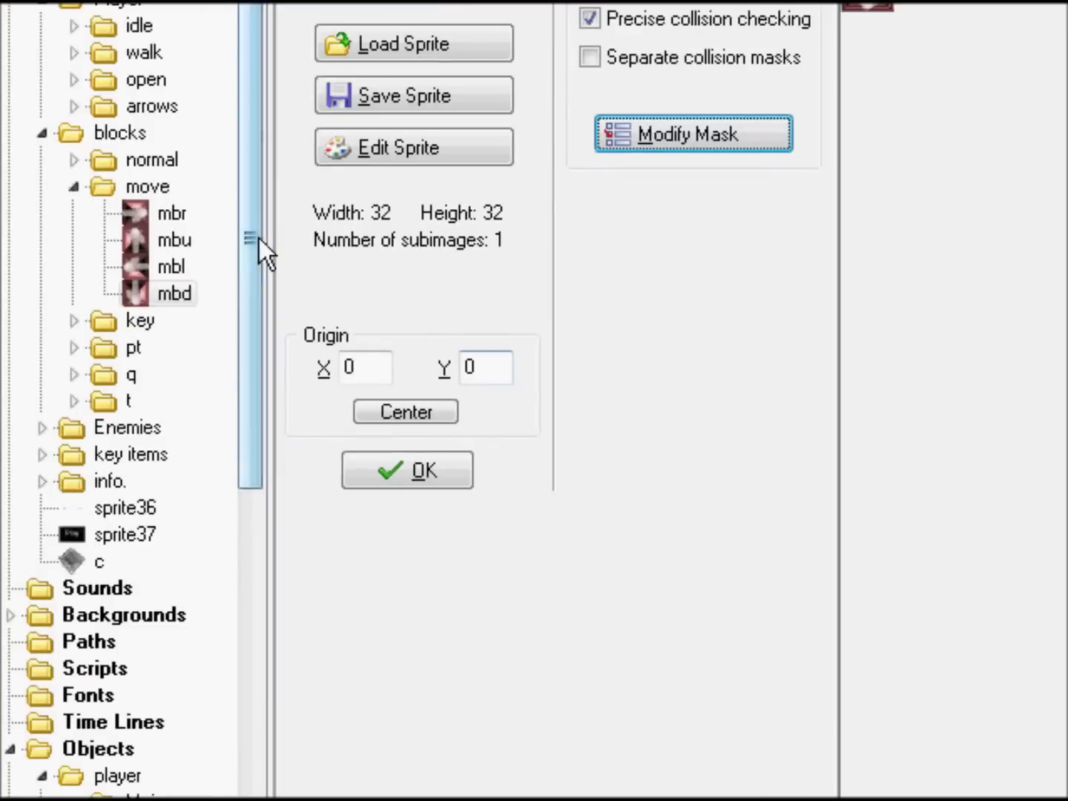
Open the base object and review the actions of its mbl and mbr collision events
drag(259, 238, 228, 468)
double_click(171, 380)
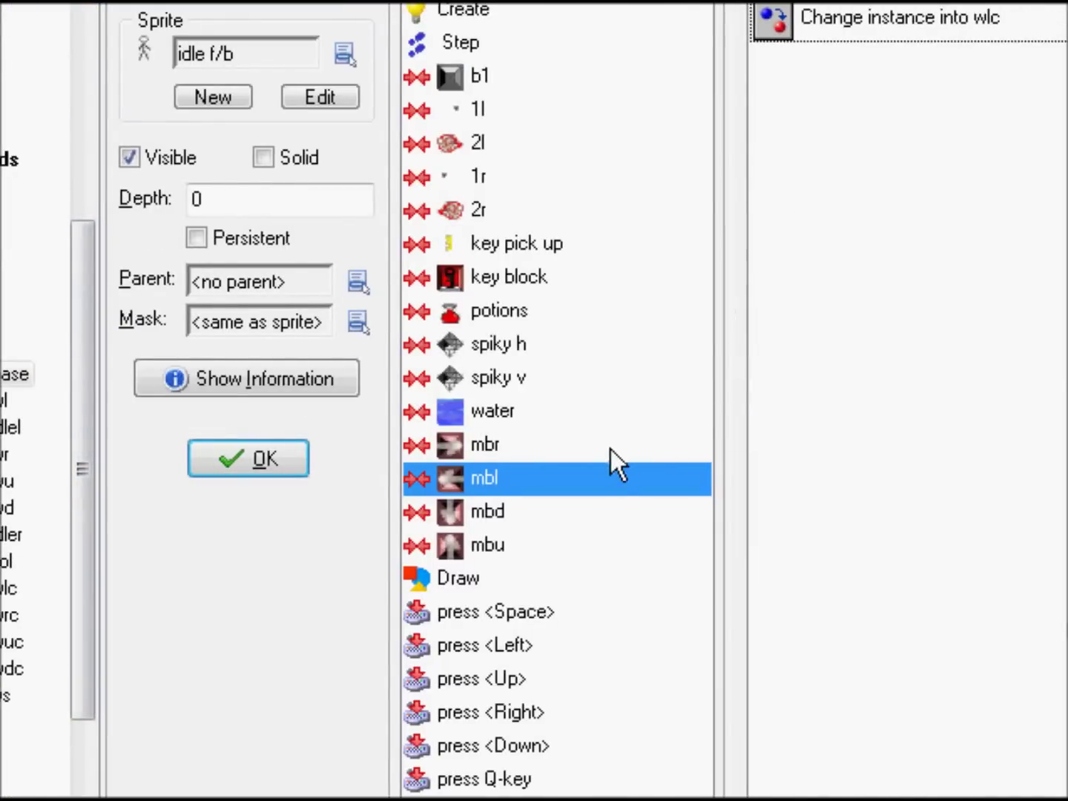
click(612, 450)
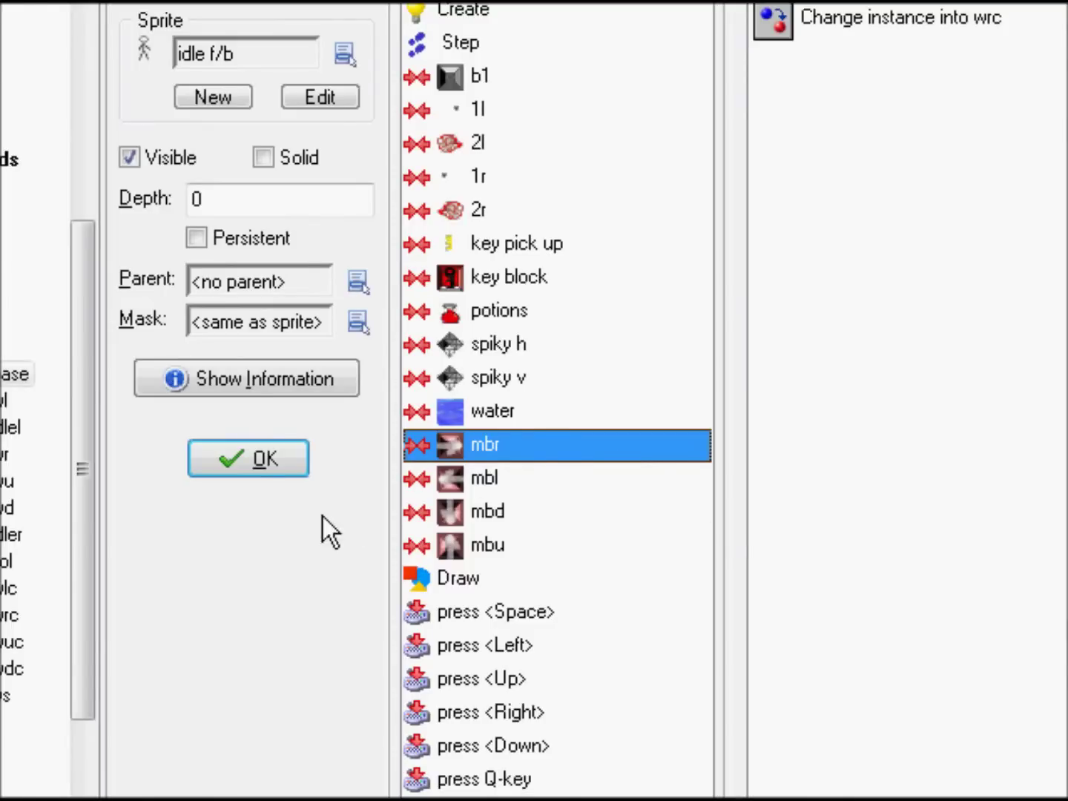
scroll(64, 519, down, 2)
Add a Set Alarm action with 5 steps for Alarm 0 to the mbr collision event of the wlc object
double_click(175, 479)
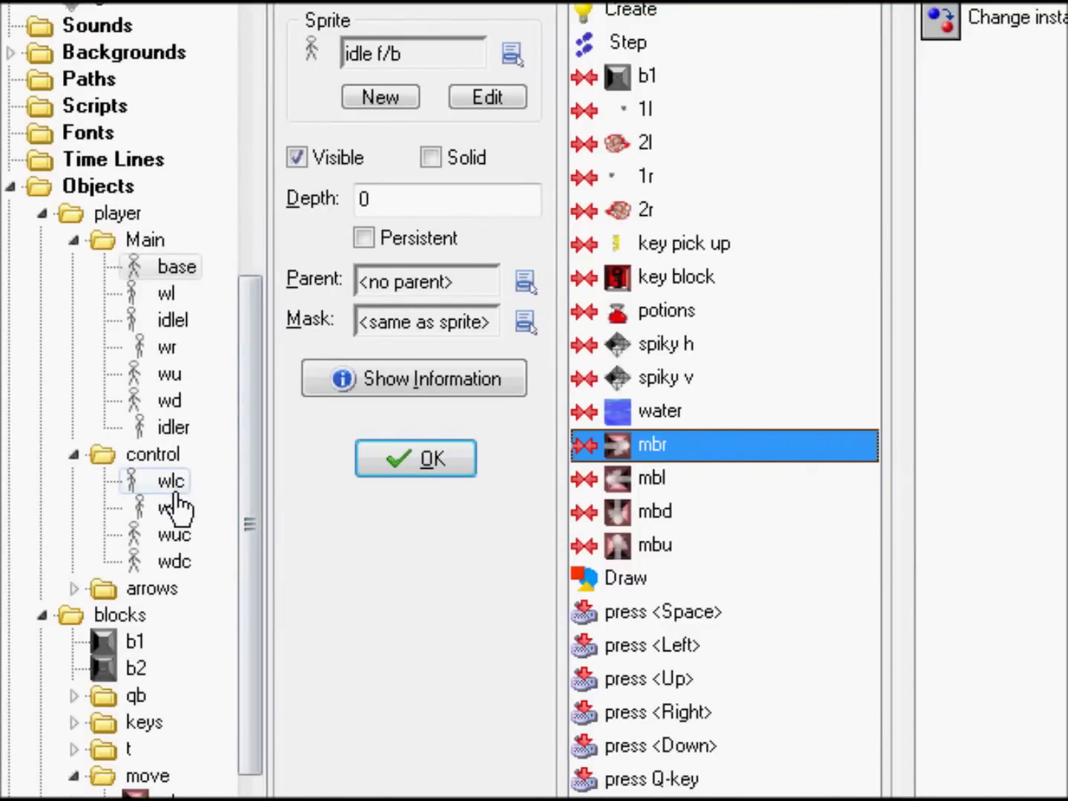
click(663, 455)
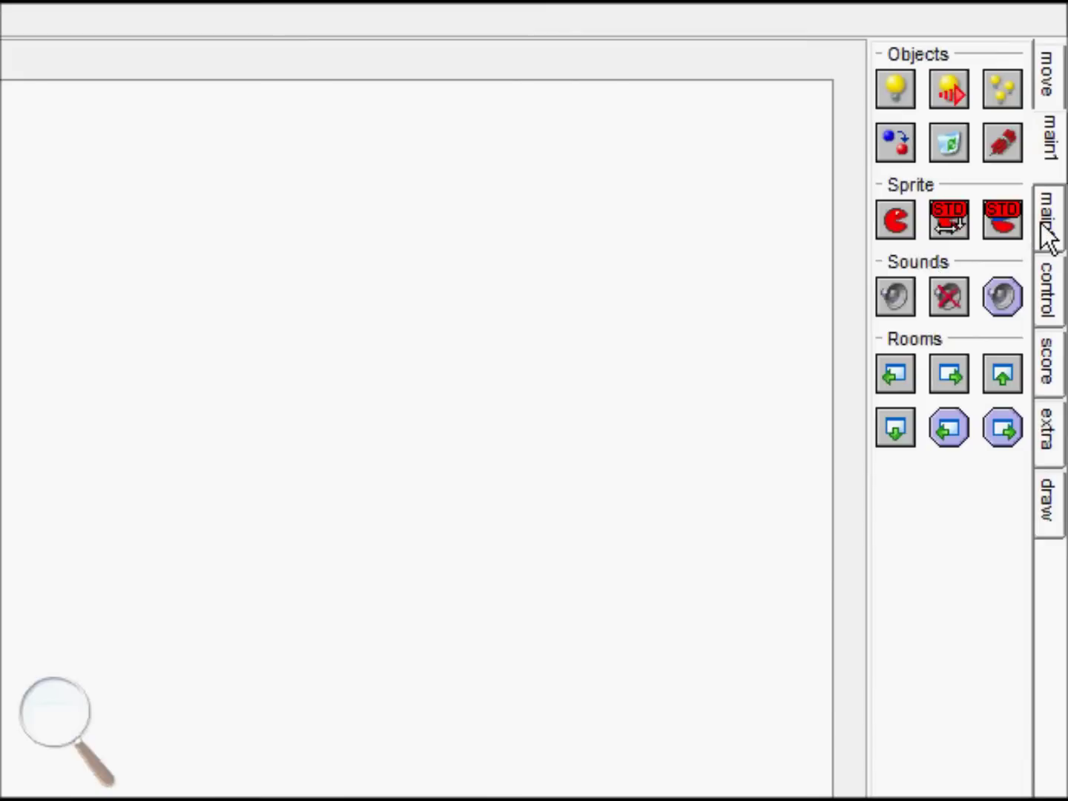
click(1049, 223)
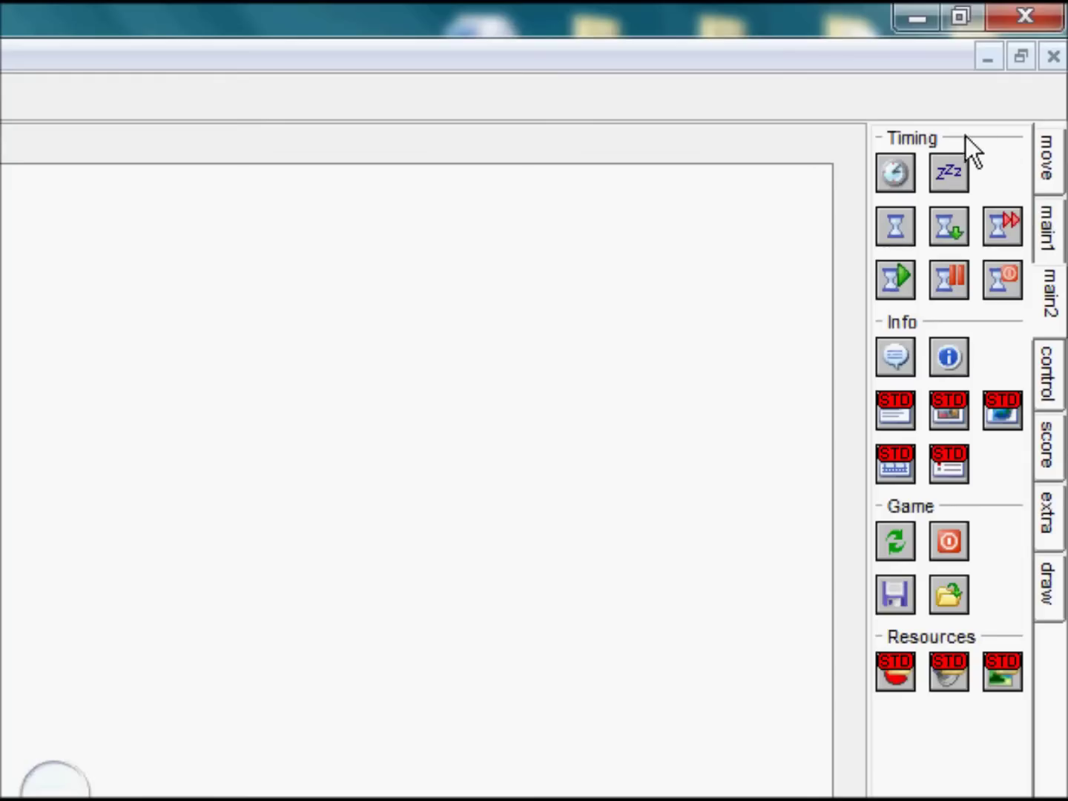
drag(896, 183, 272, 531)
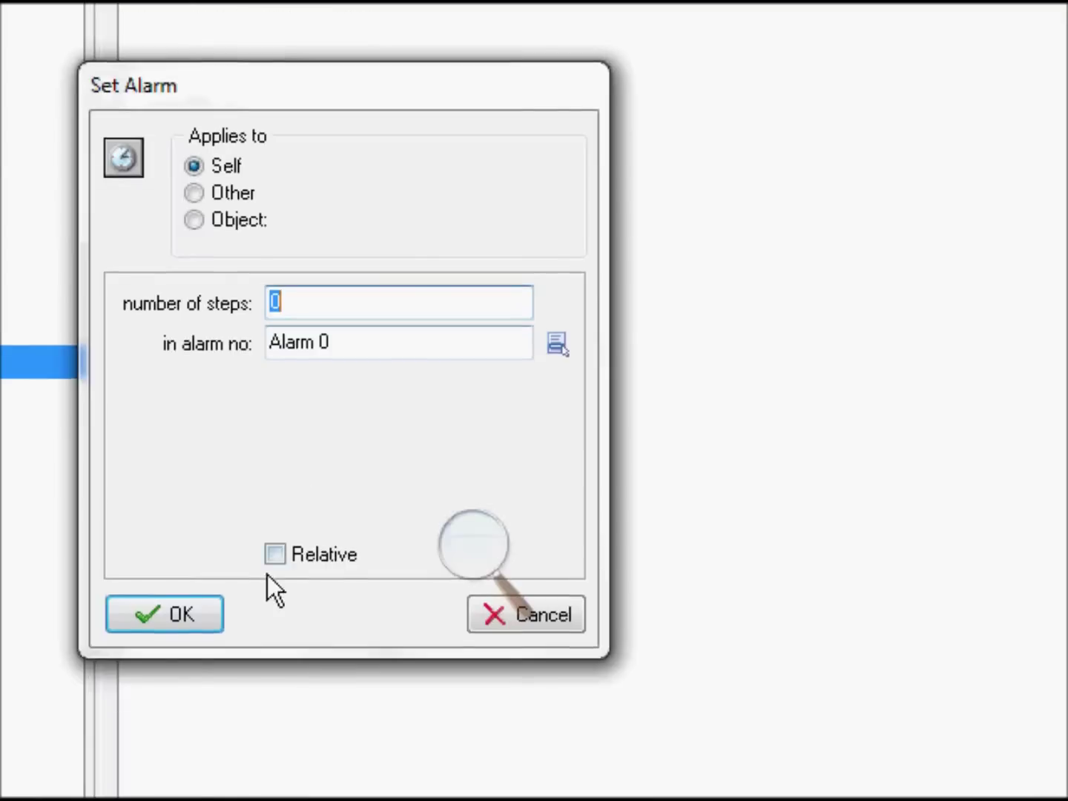
text(5)
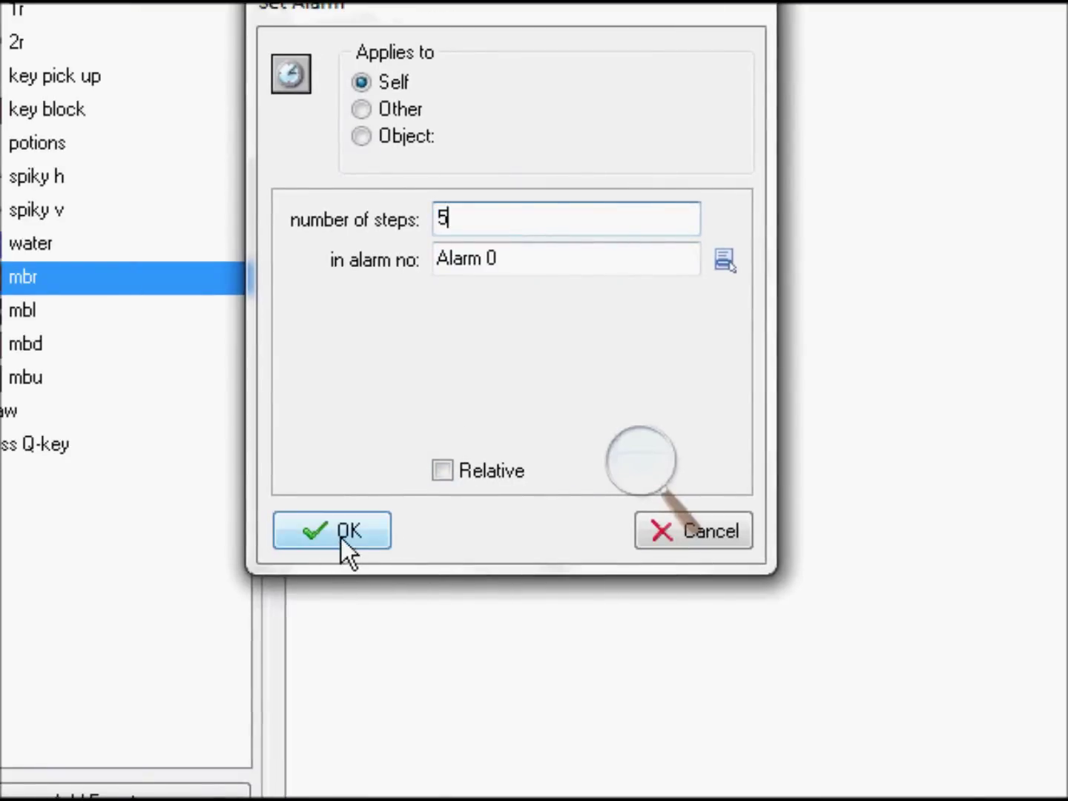
click(342, 538)
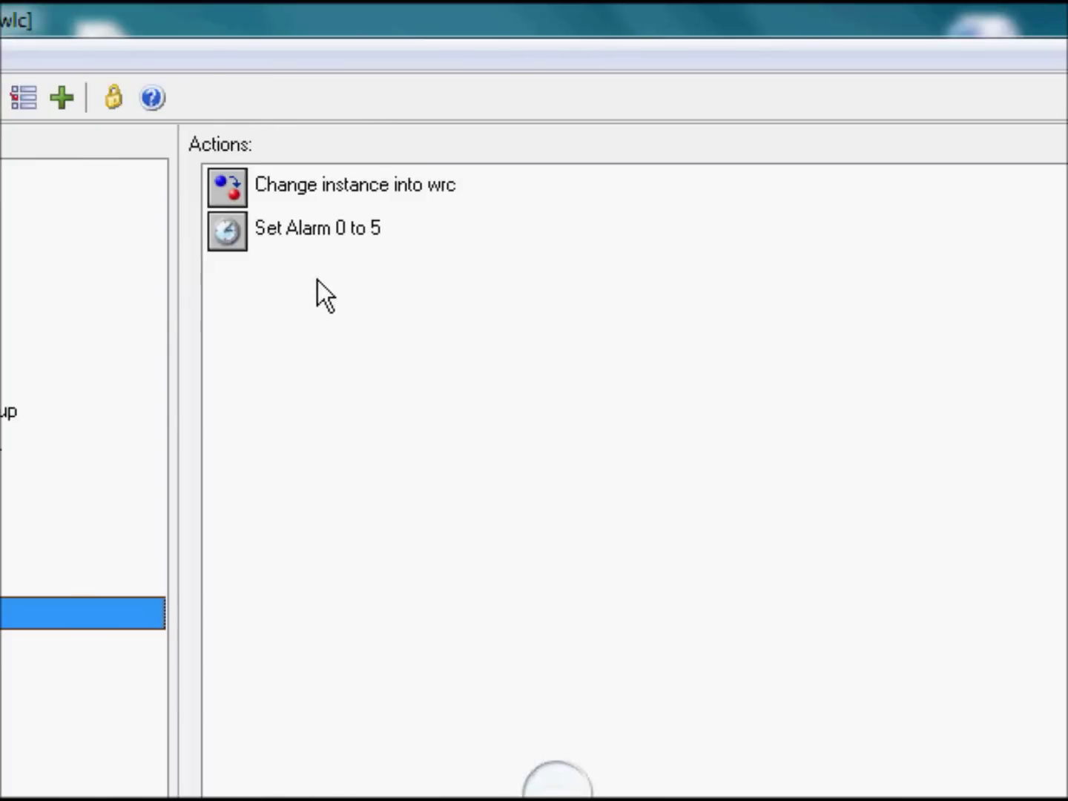
Add an Alarm 0 event to the wlc object
click(331, 646)
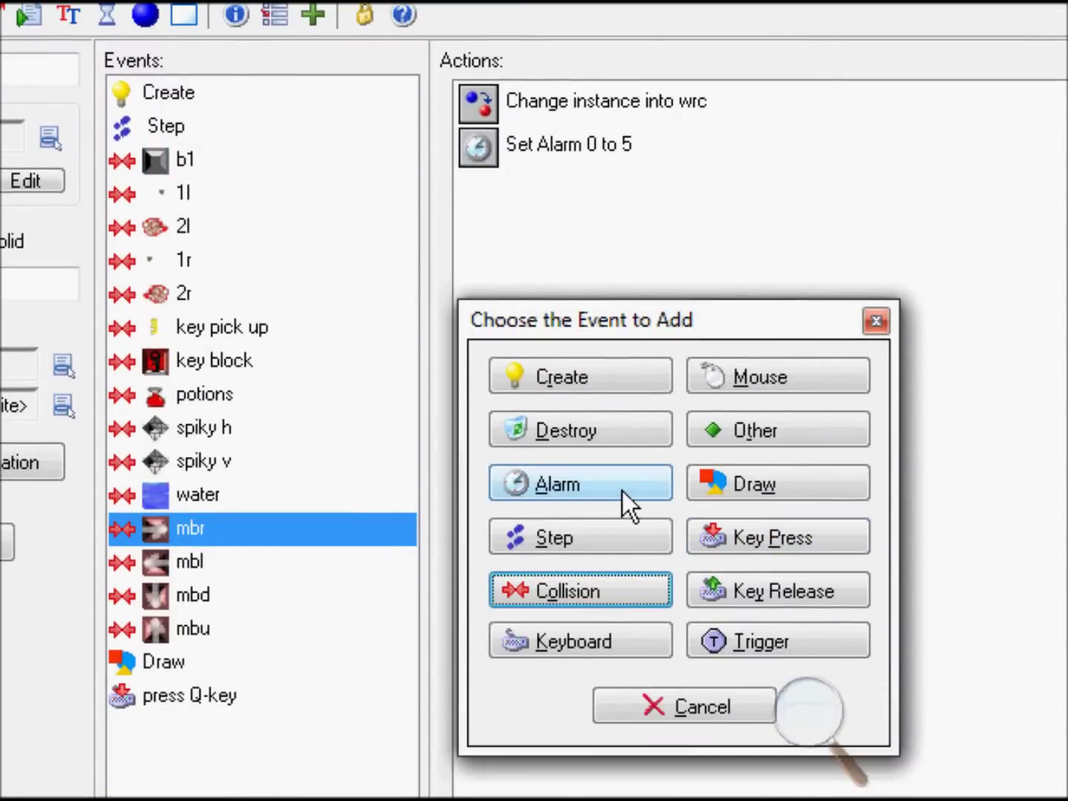
click(623, 490)
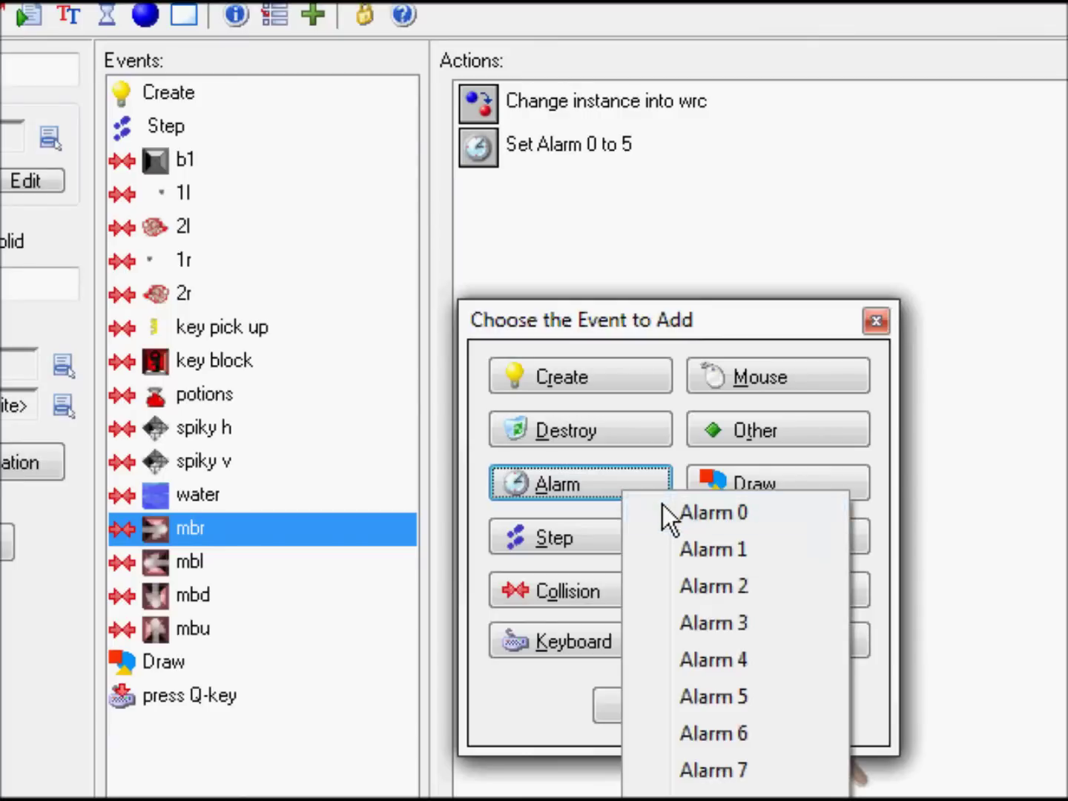
click(657, 509)
Move the Change instance into wrc action from the mbr collision event into the Alarm 0 event
click(247, 572)
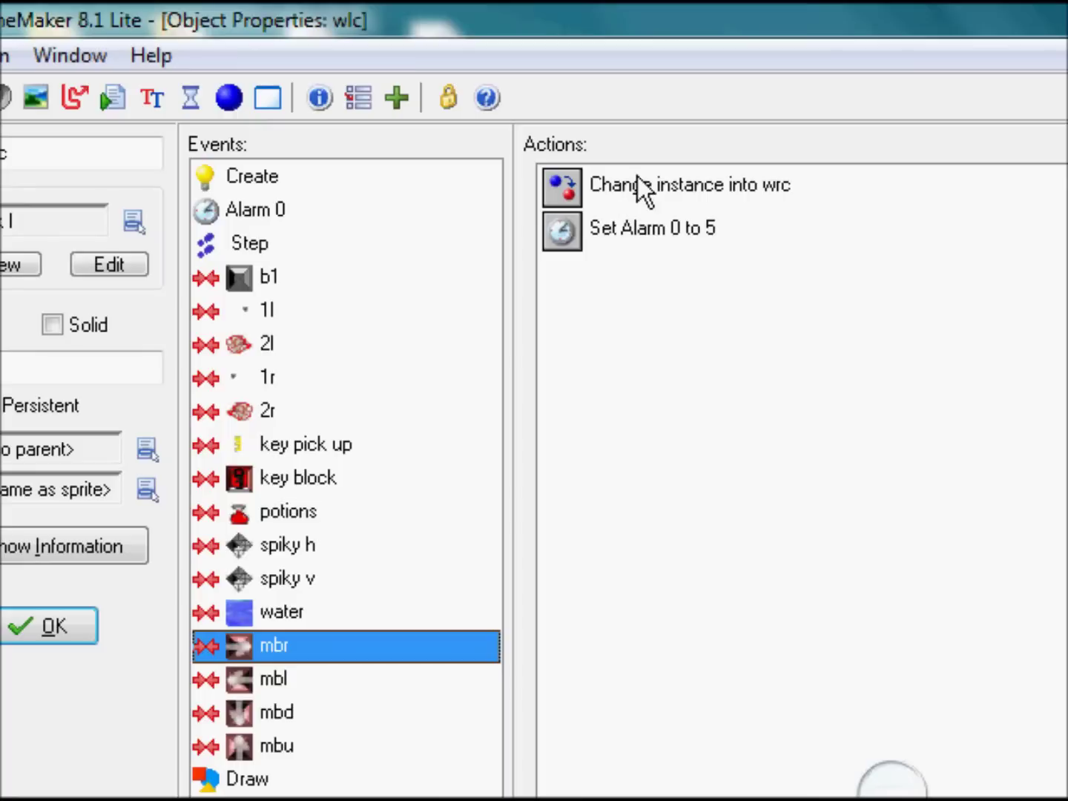
click(637, 103)
key(Delete)
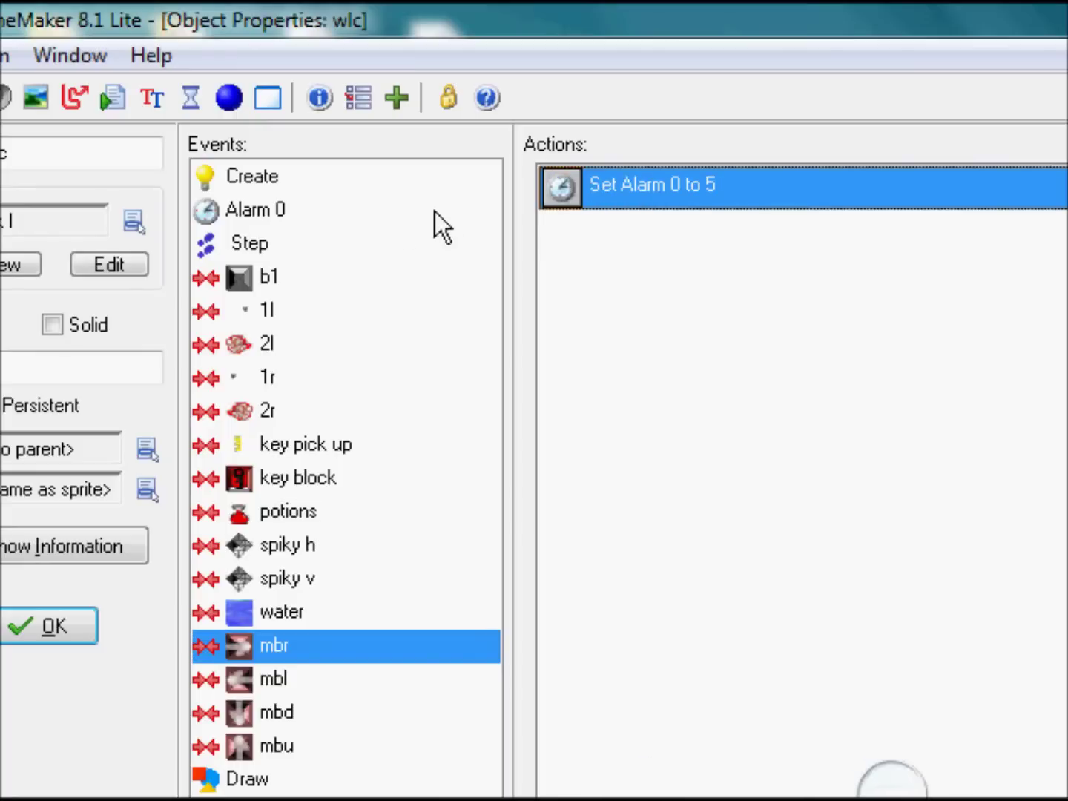
click(389, 221)
click(642, 264)
key(ctrl+v)
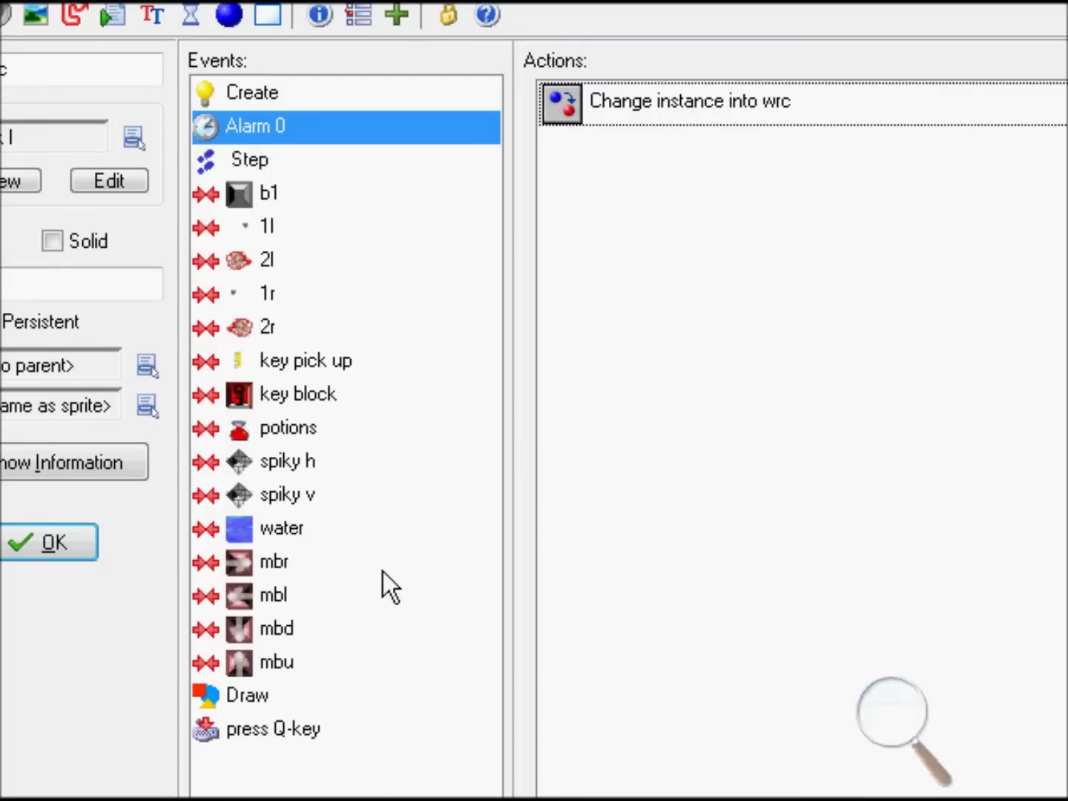
Add a Set Alarm action with 5 steps for Alarm 1 to the wlc object's mbl collision event
click(383, 649)
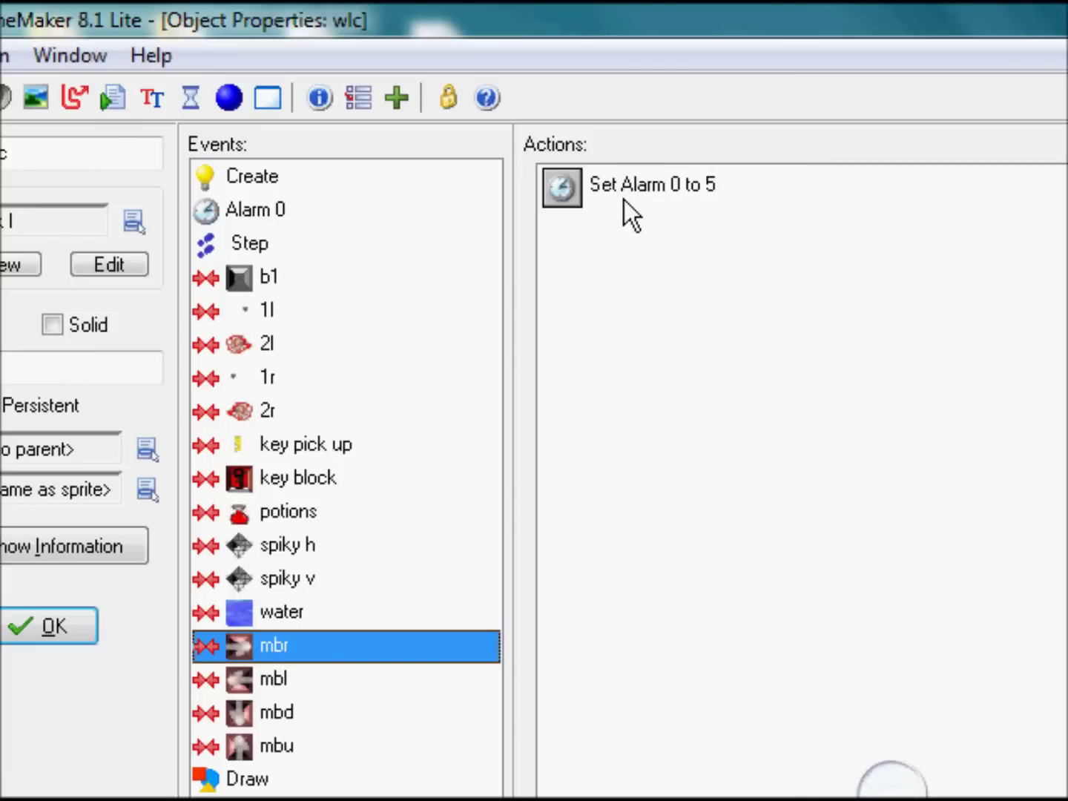
click(630, 198)
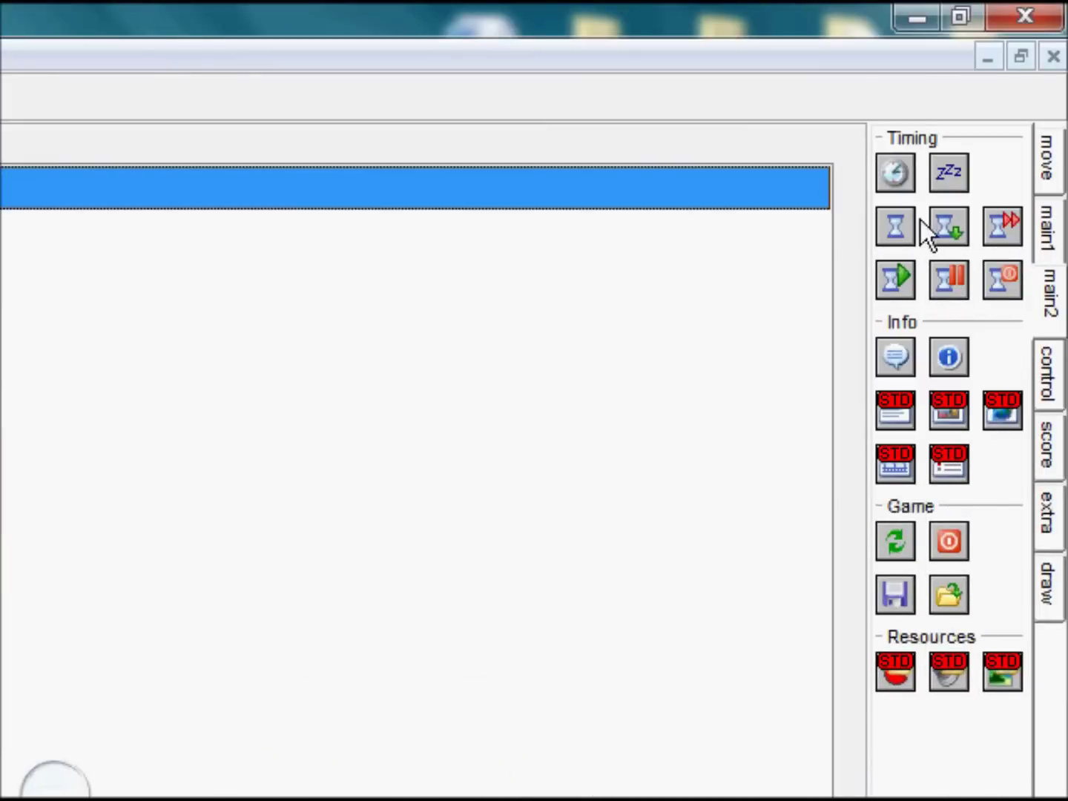
click(362, 518)
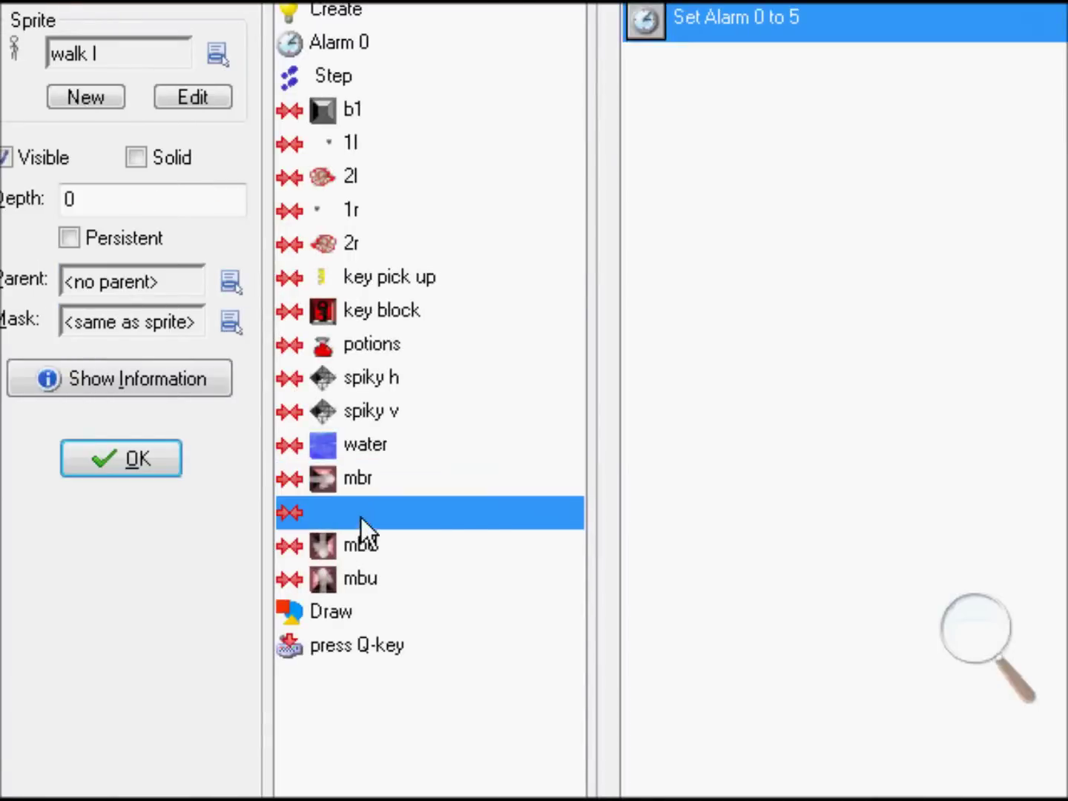
drag(890, 182, 257, 509)
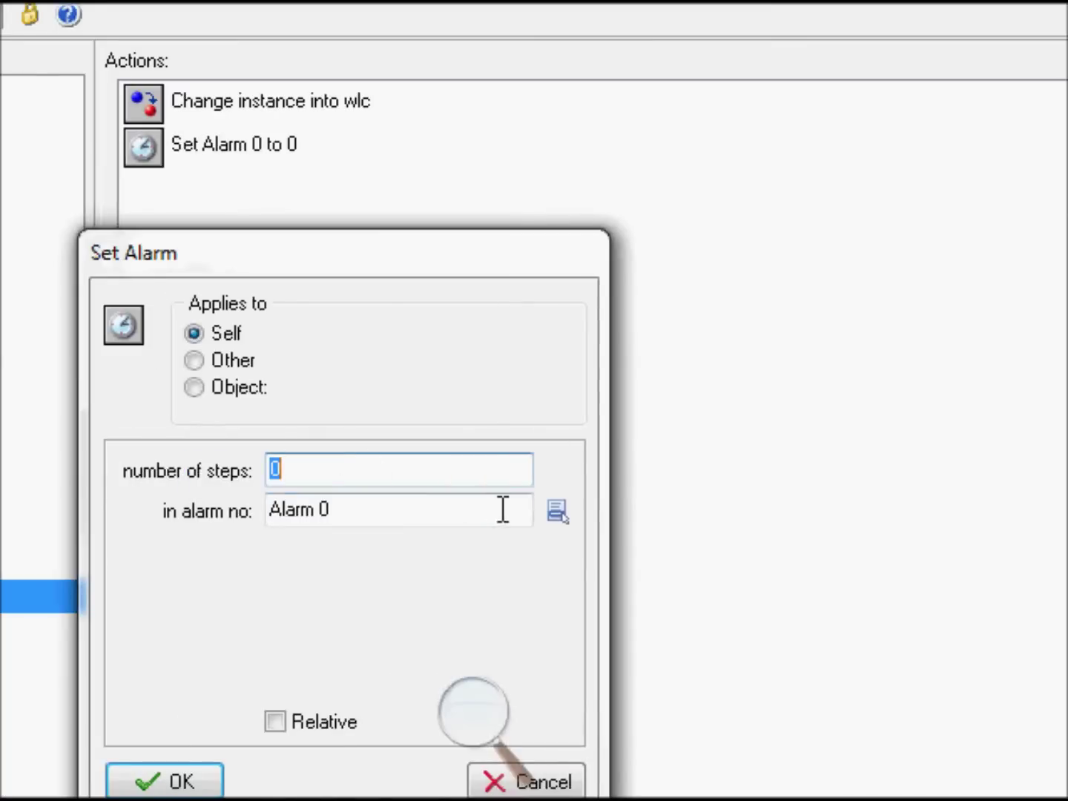
click(547, 524)
click(610, 584)
text(5)
click(281, 523)
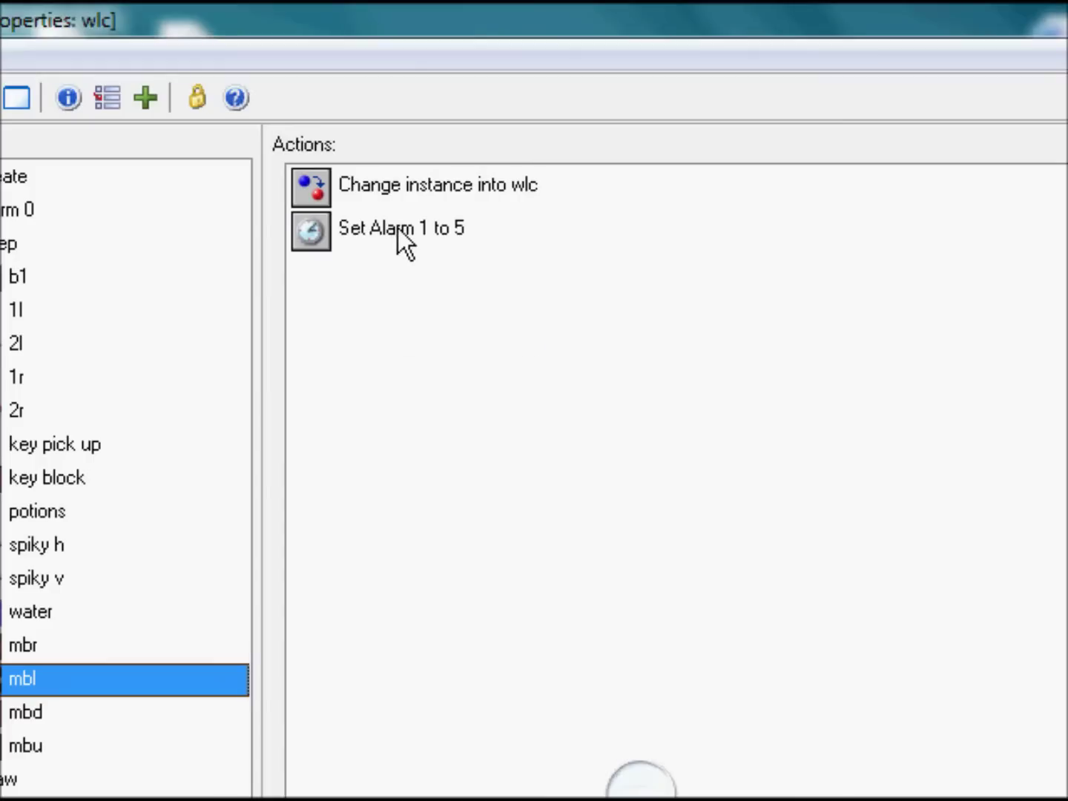
Add a Set Alarm action with 5 steps for Alarm 2 to the wlc object's mbd collision event
click(267, 550)
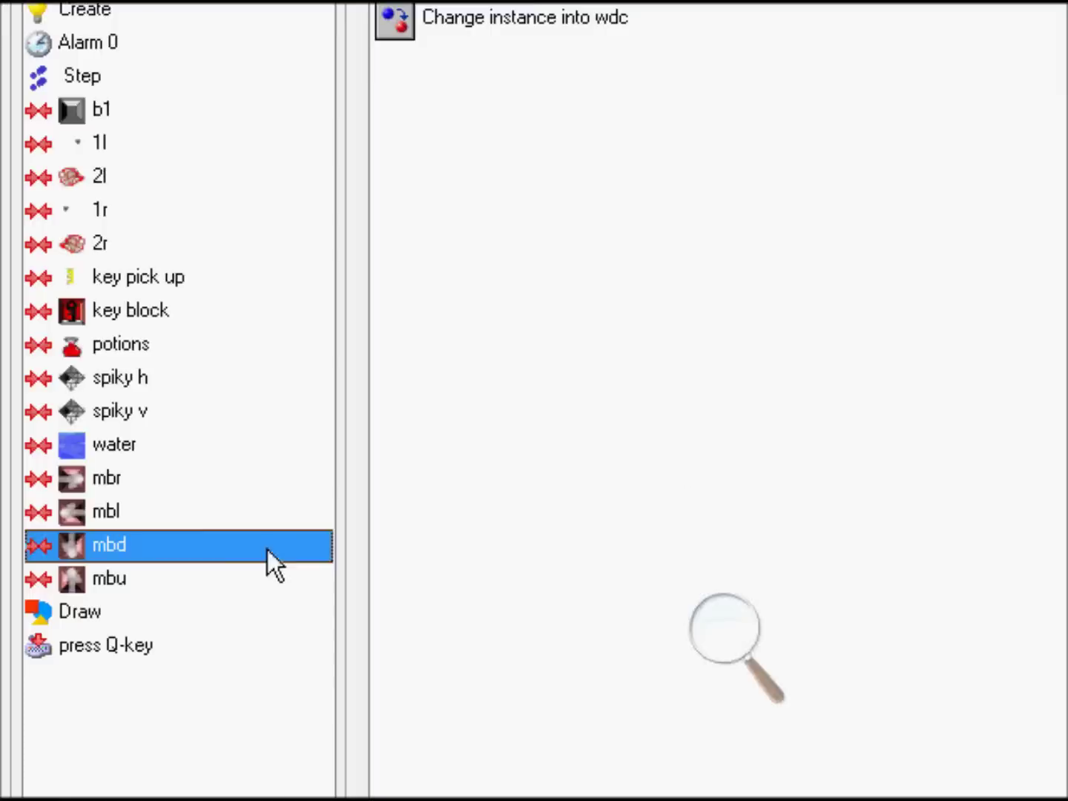
drag(891, 181, 345, 548)
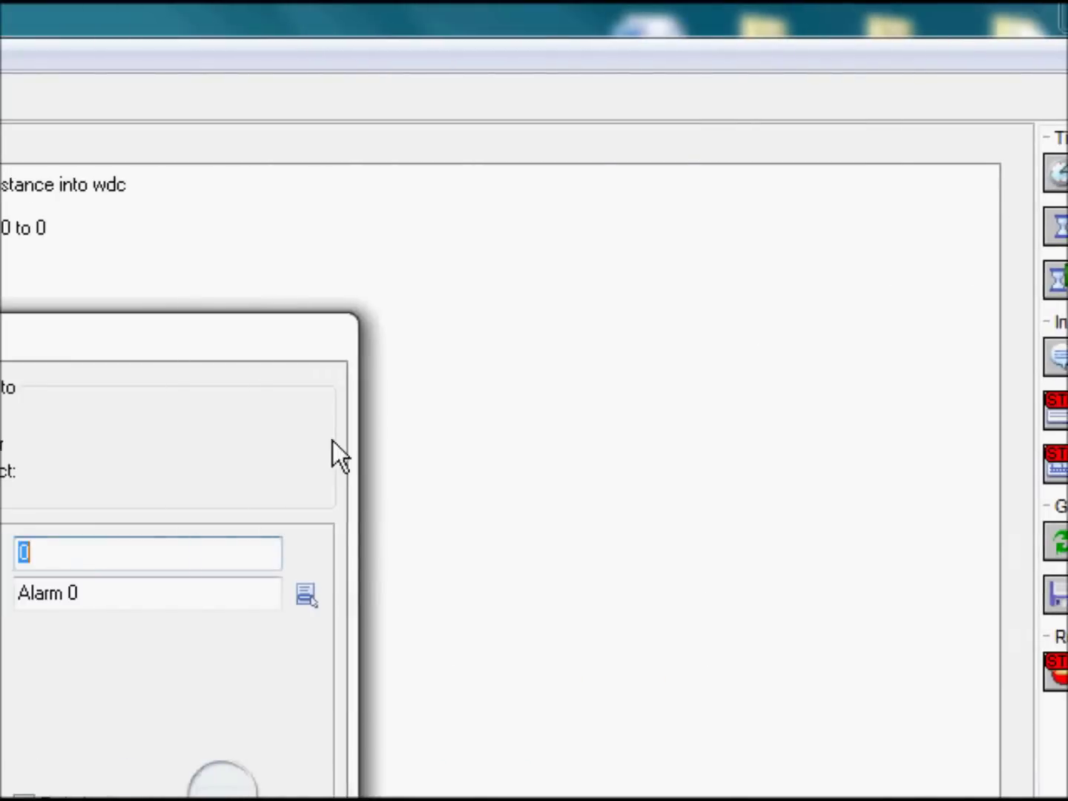
click(473, 594)
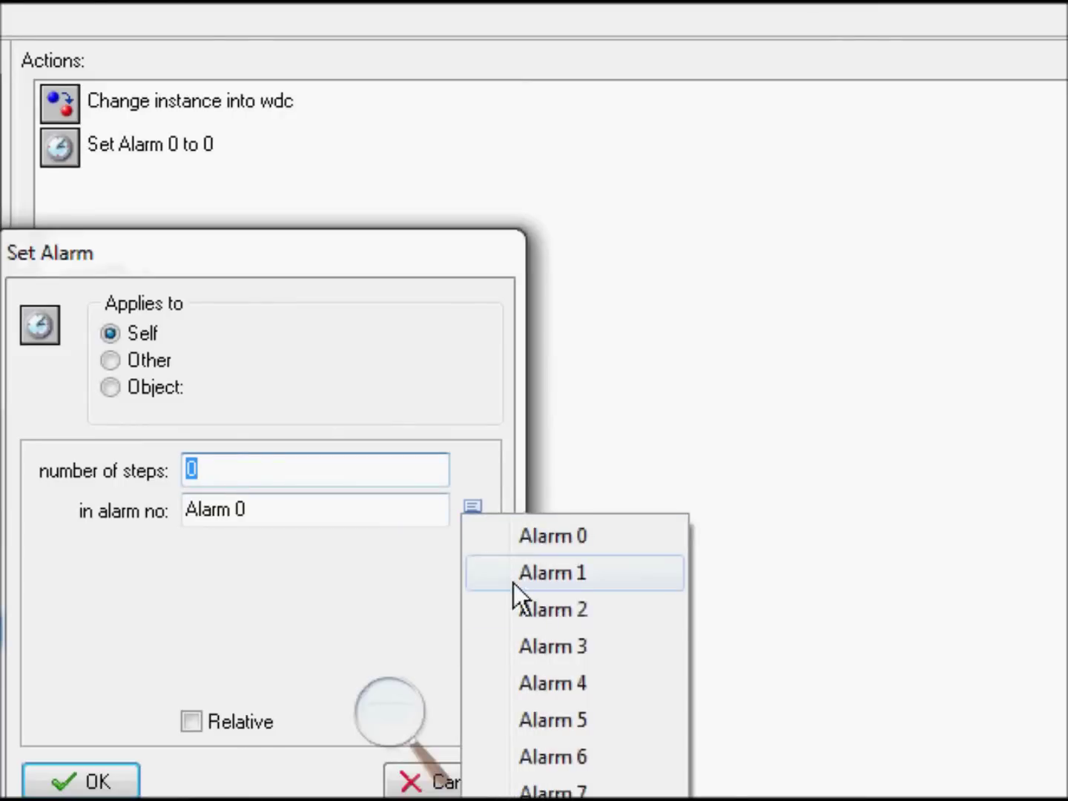
click(535, 524)
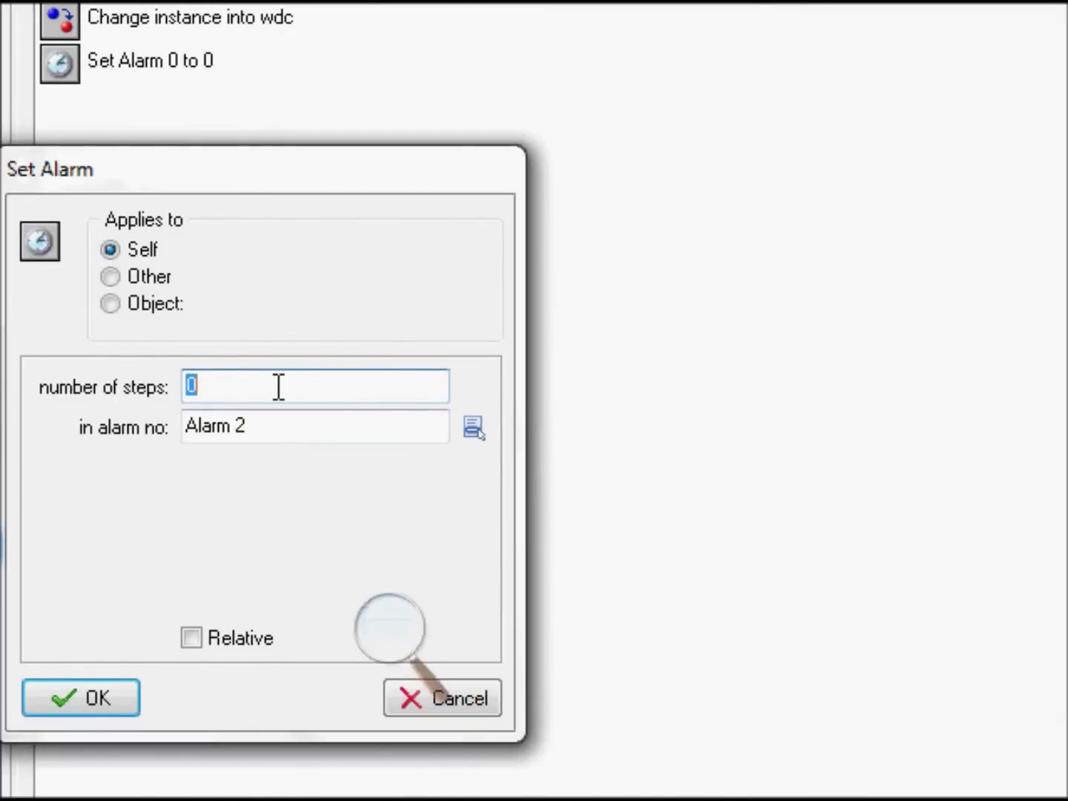
text(5)
click(82, 698)
Add a Set Alarm action with 5 steps for Alarm 0 to the wlc object's mbu collision event
click(272, 431)
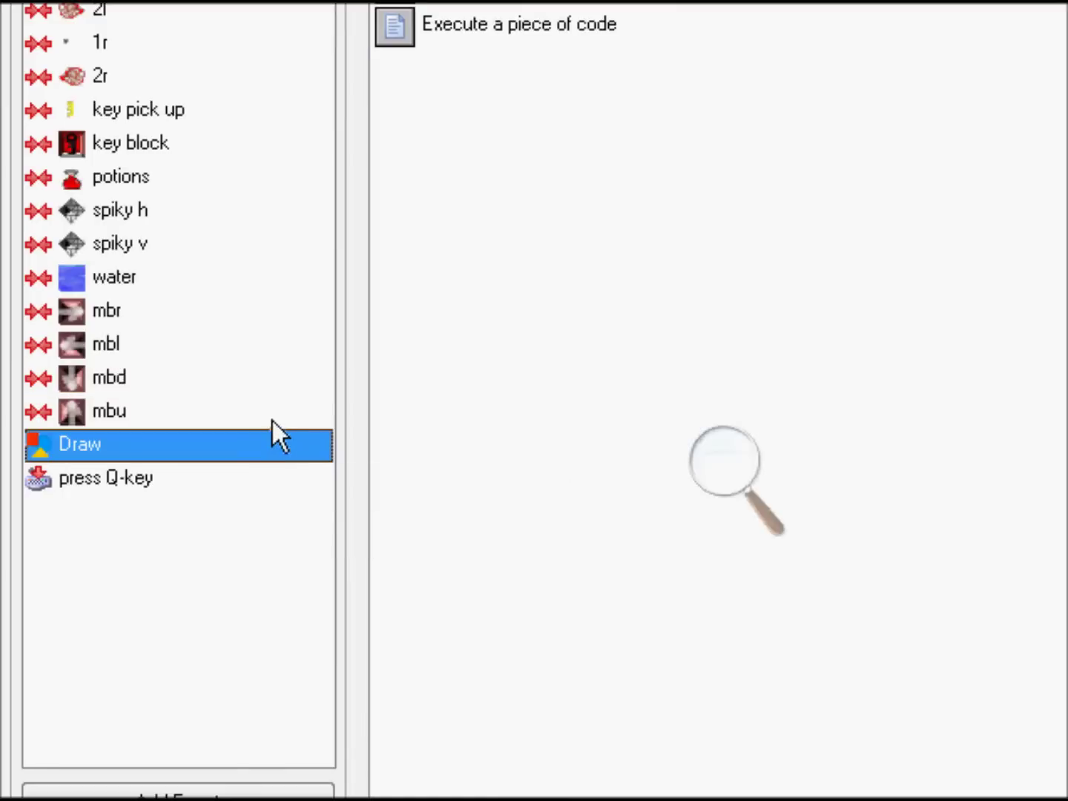
click(271, 419)
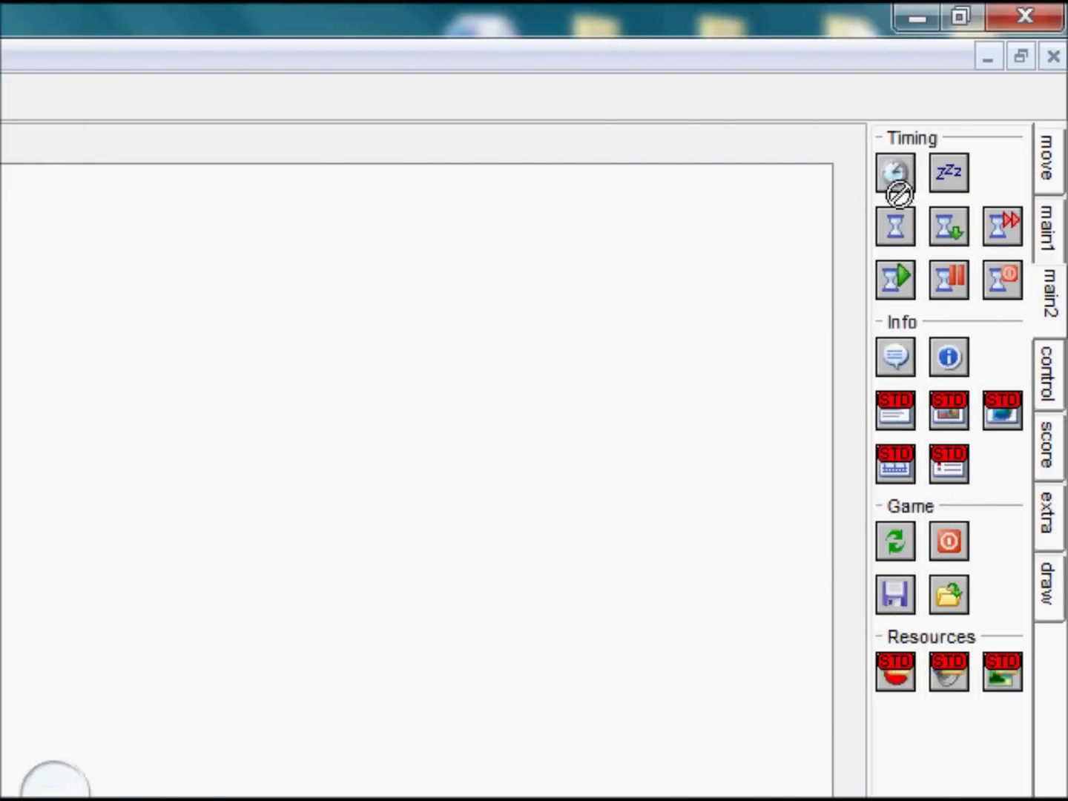
drag(899, 195, 146, 512)
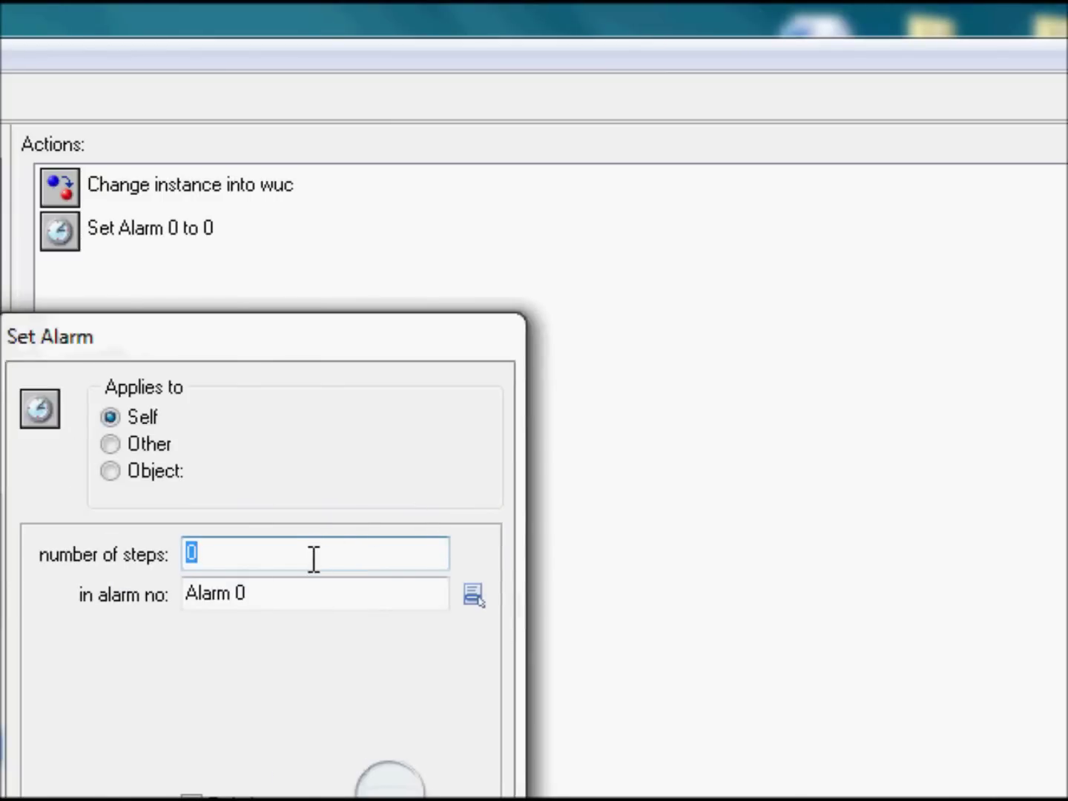
text(5)
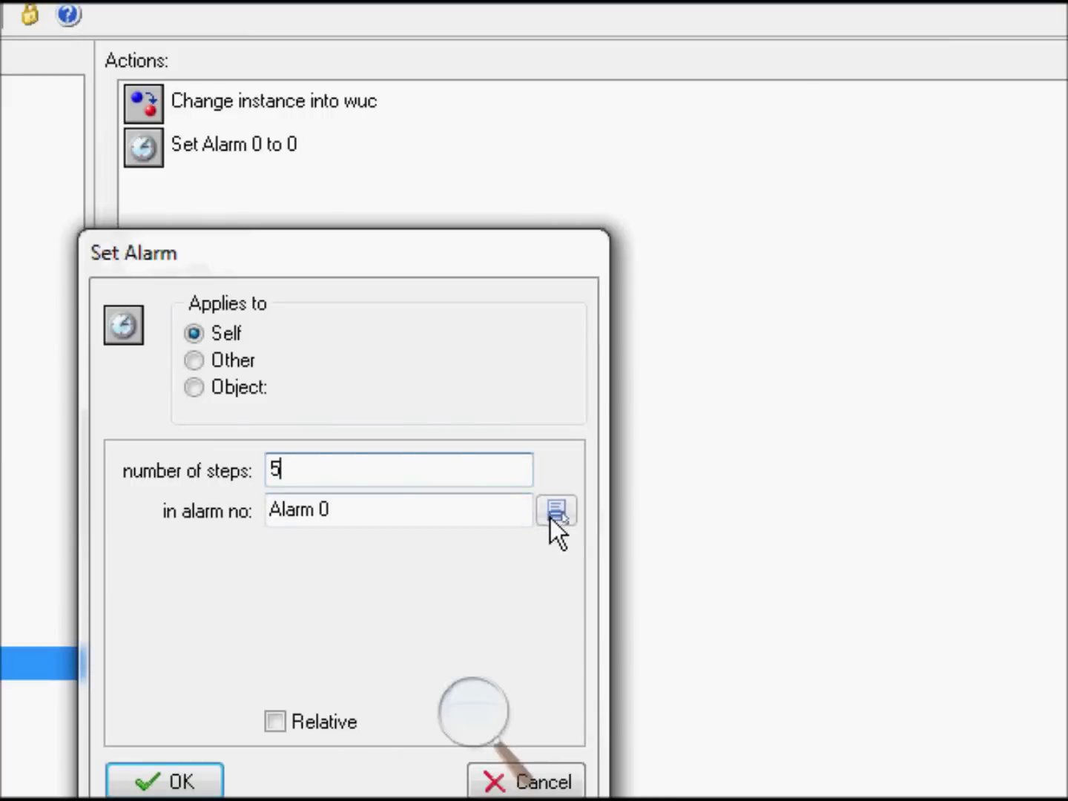
click(162, 784)
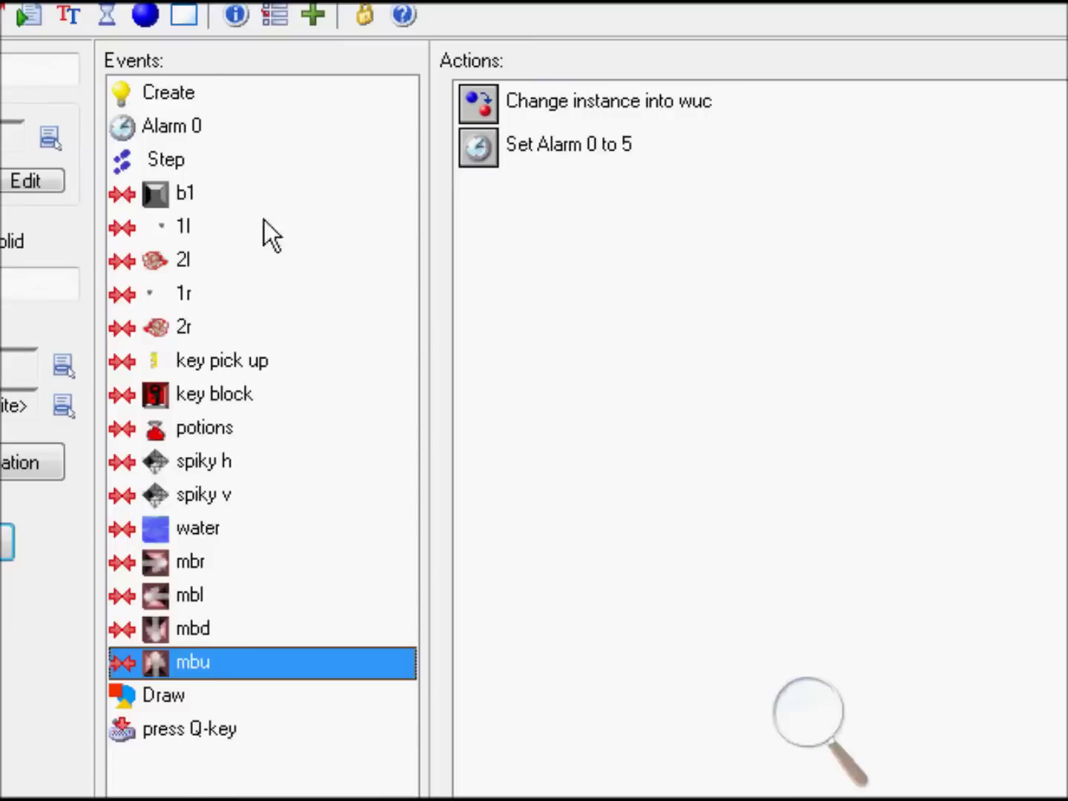
Check the Alarm 0 event's Change Instance settings and the actions of the mbl and mbd collision events
click(215, 129)
double_click(546, 124)
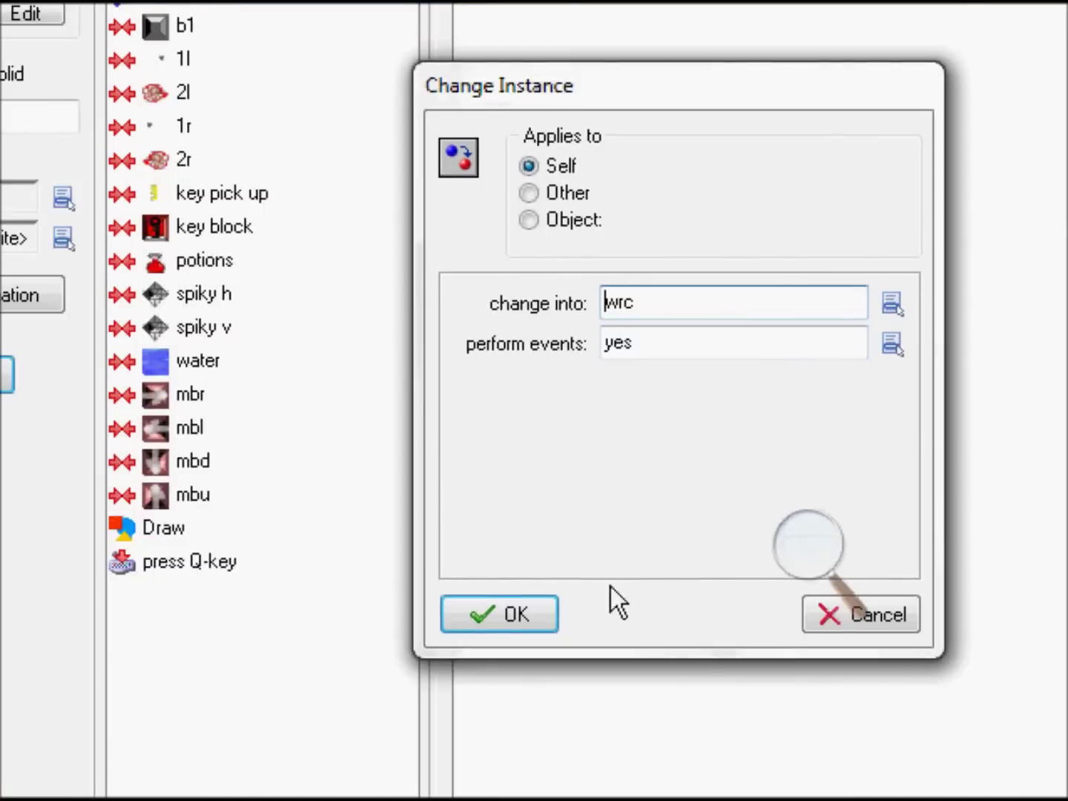
click(499, 613)
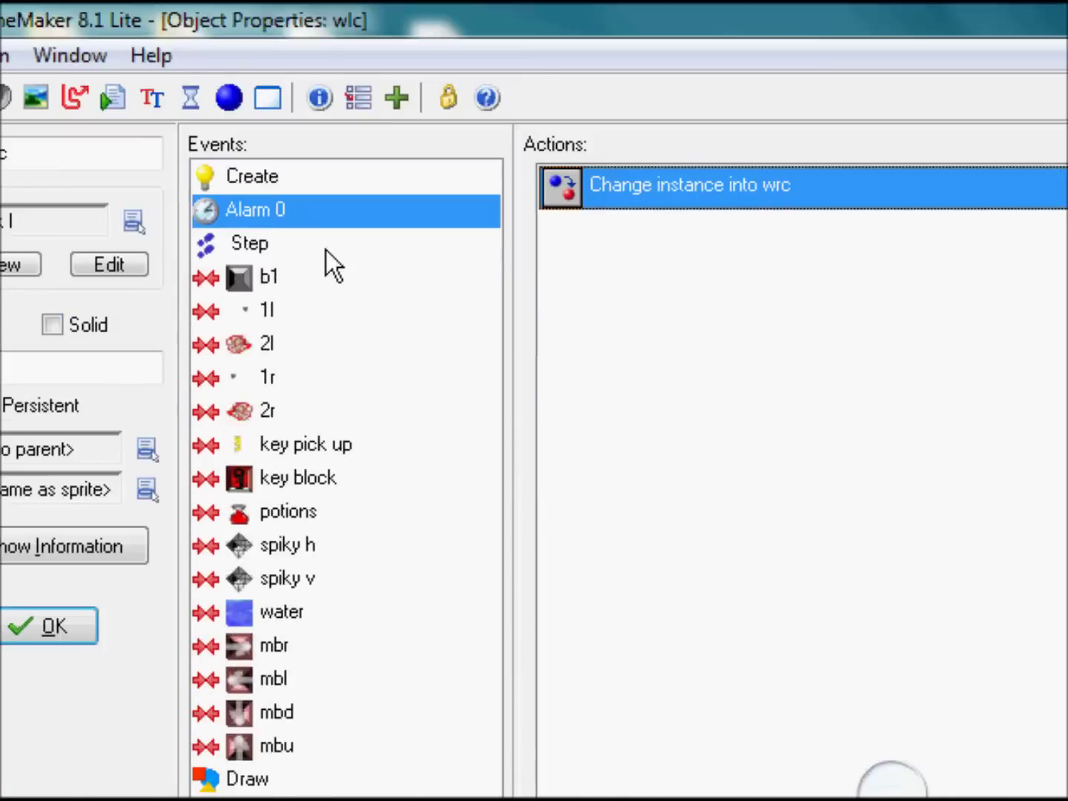
click(304, 679)
click(305, 713)
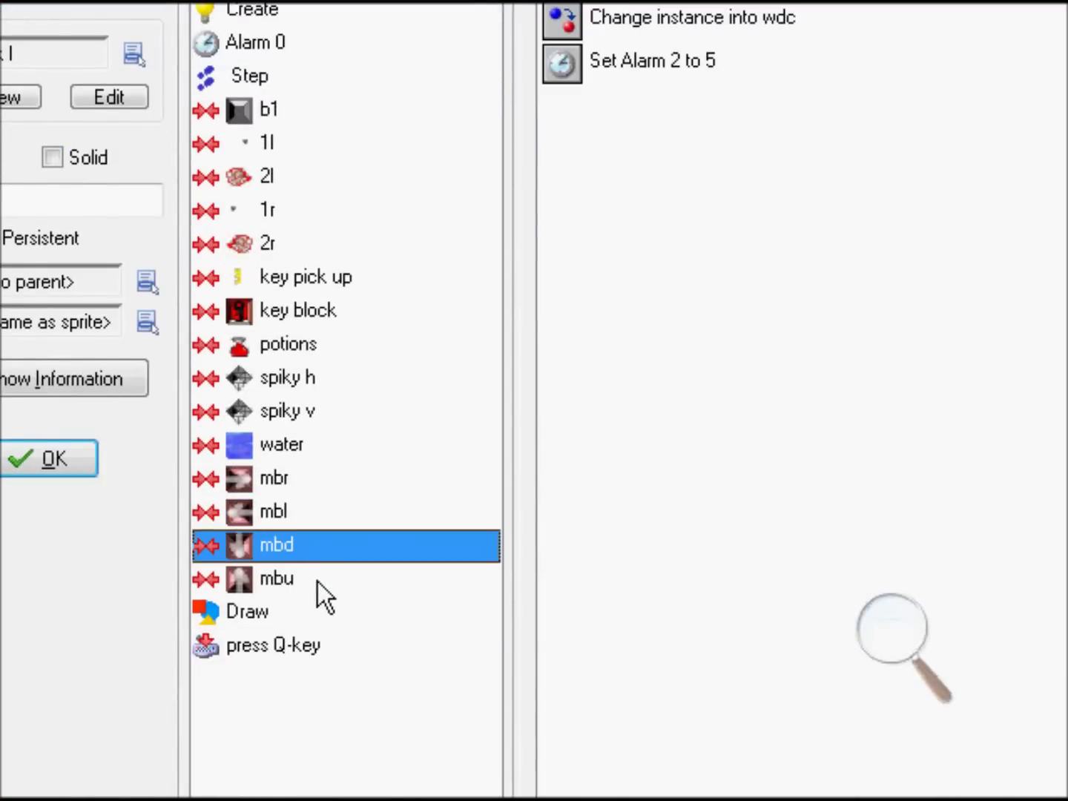
Switch the Set Alarm action in the mbu collision event to Alarm 3
click(317, 580)
double_click(746, 63)
click(741, 524)
click(813, 650)
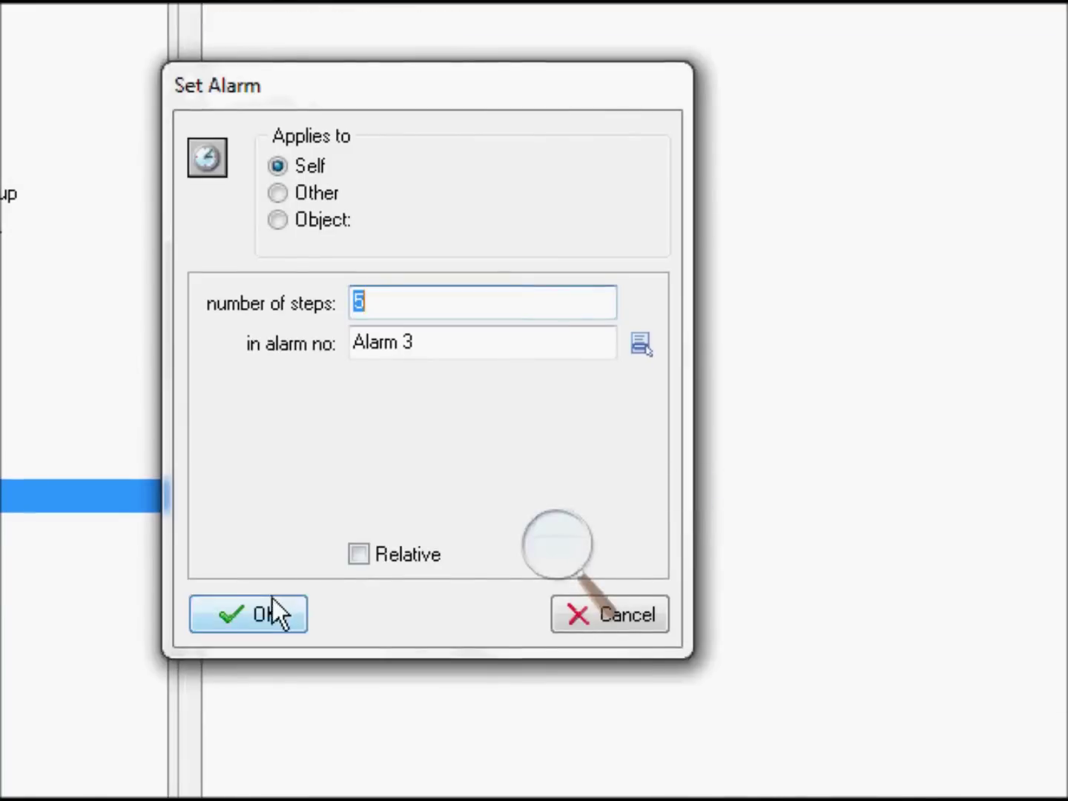
click(275, 597)
Confirm the Set Alarm action and add an Alarm 1 event to the wlc object
click(386, 199)
click(390, 224)
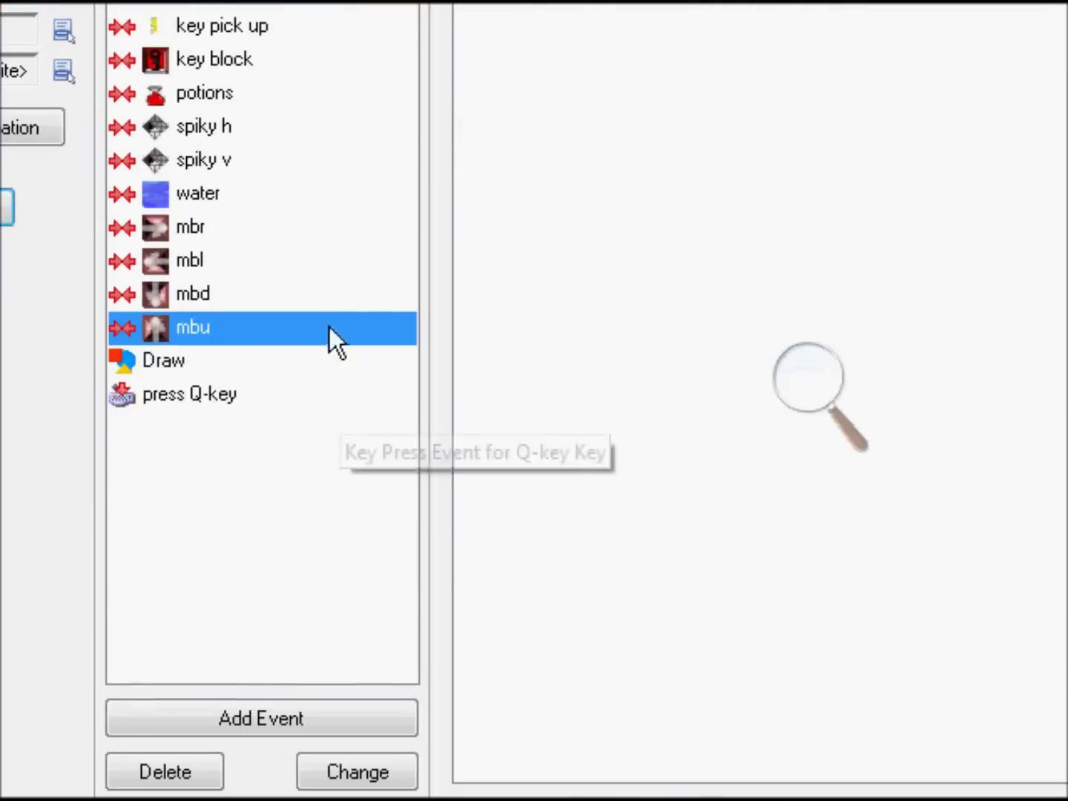
click(300, 562)
click(349, 717)
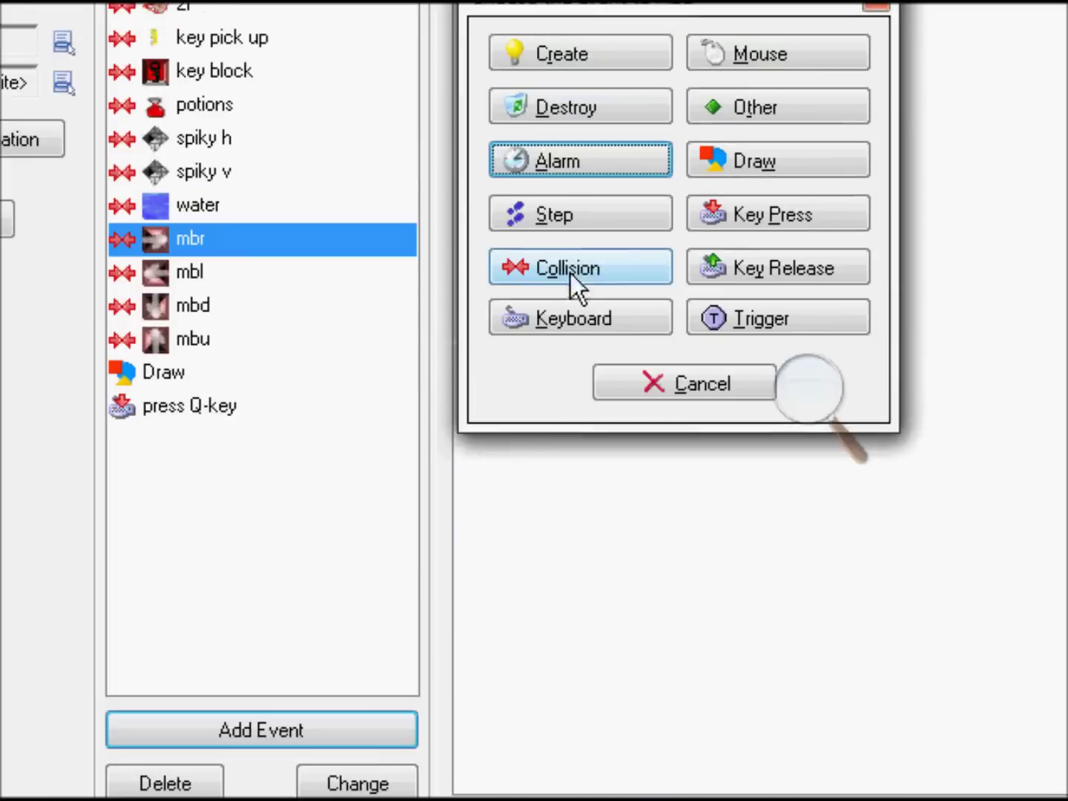
click(609, 154)
click(679, 311)
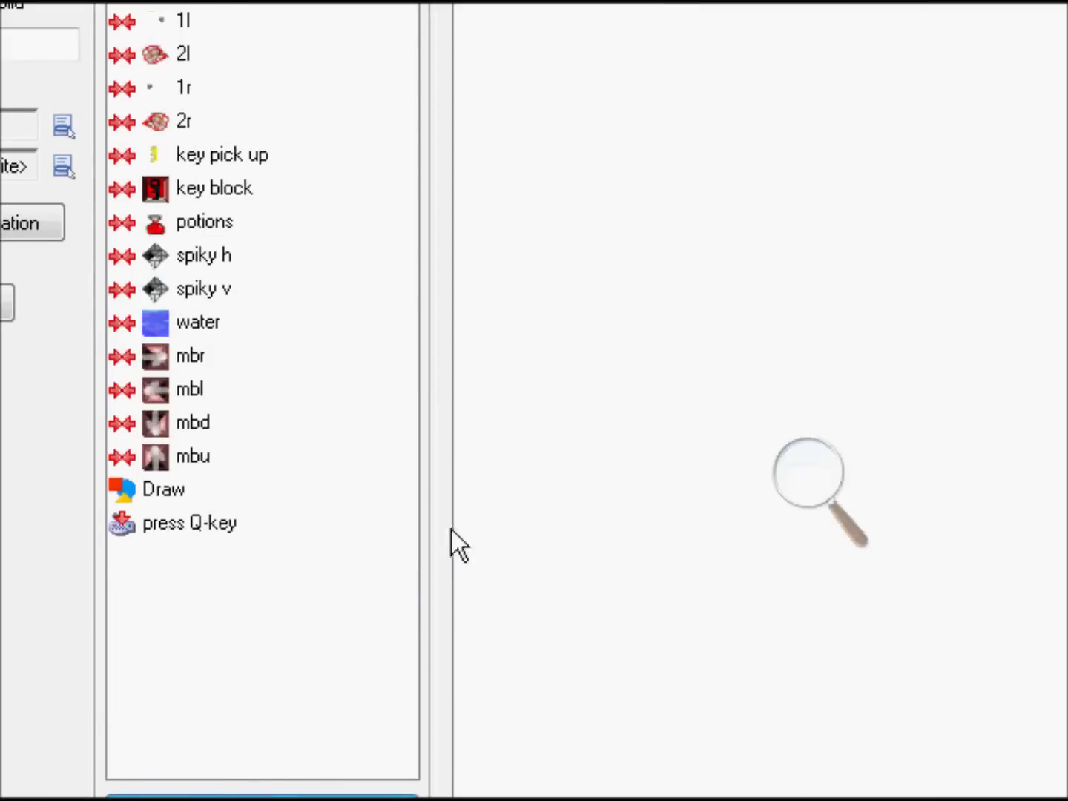
Add Alarm 2 and Alarm 3 events to the wlc object
click(371, 646)
click(609, 83)
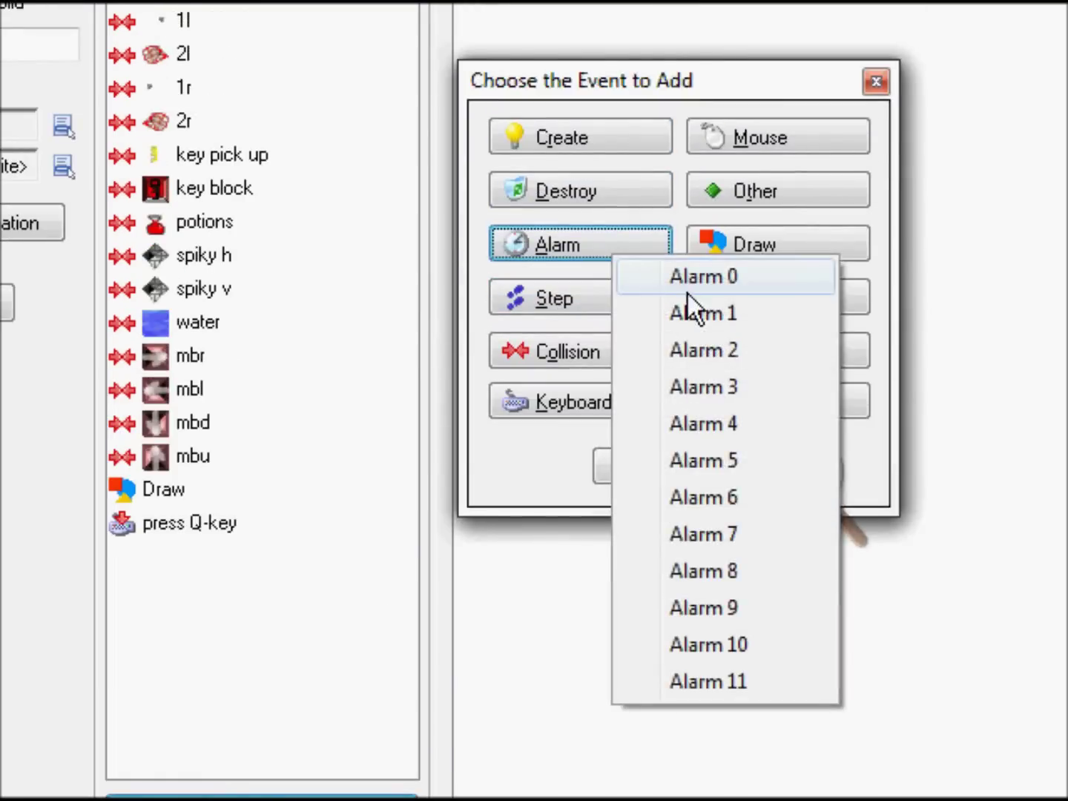
click(697, 348)
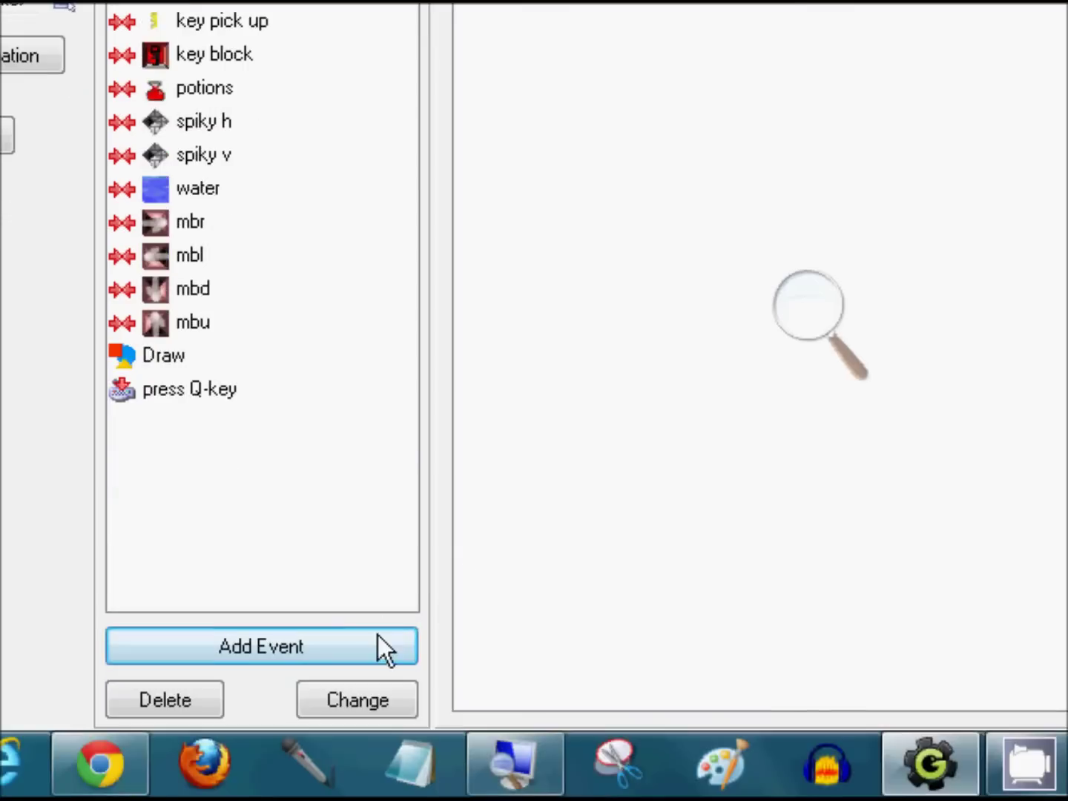
click(377, 645)
click(668, 248)
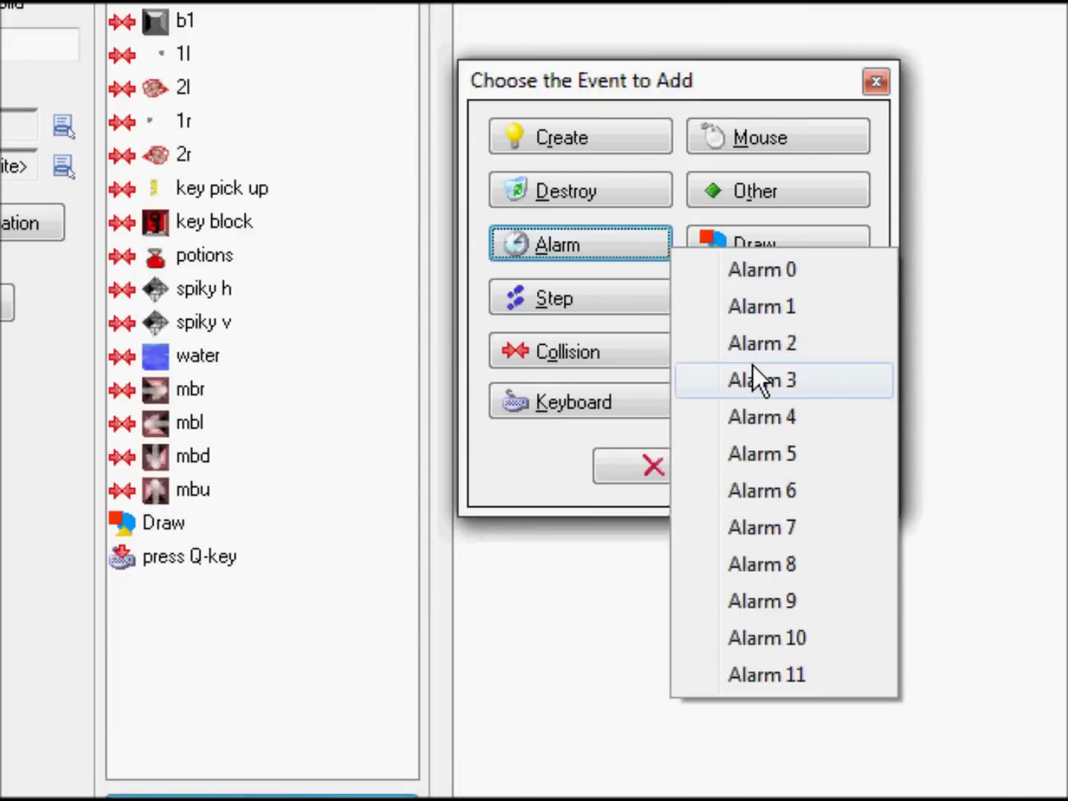
click(753, 368)
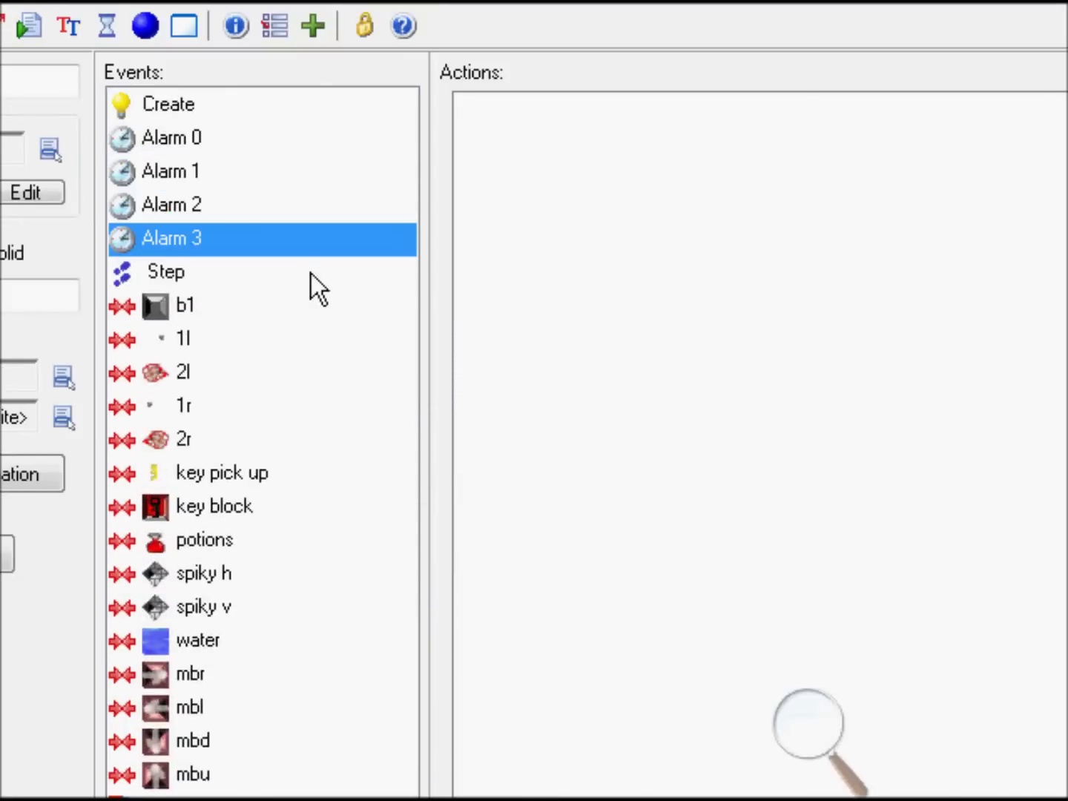
Move the Change Instance into wlc action from the mbl collision event to the Alarm 1 event
click(332, 152)
click(332, 176)
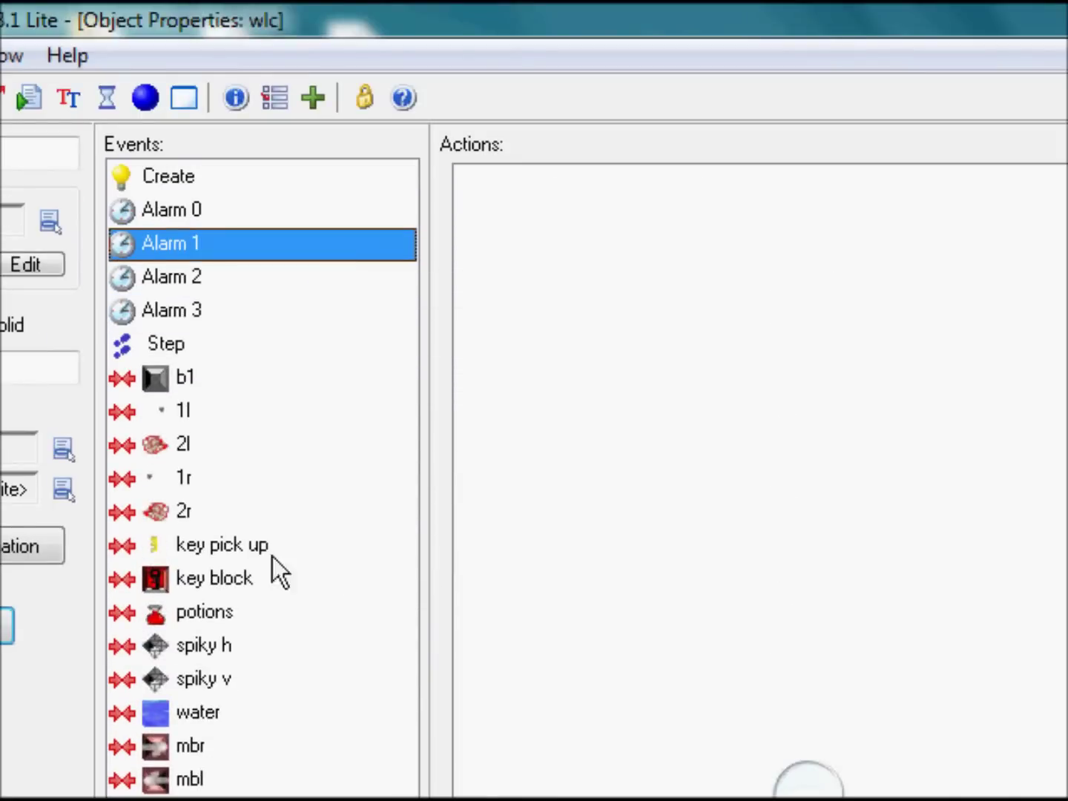
click(230, 745)
click(230, 779)
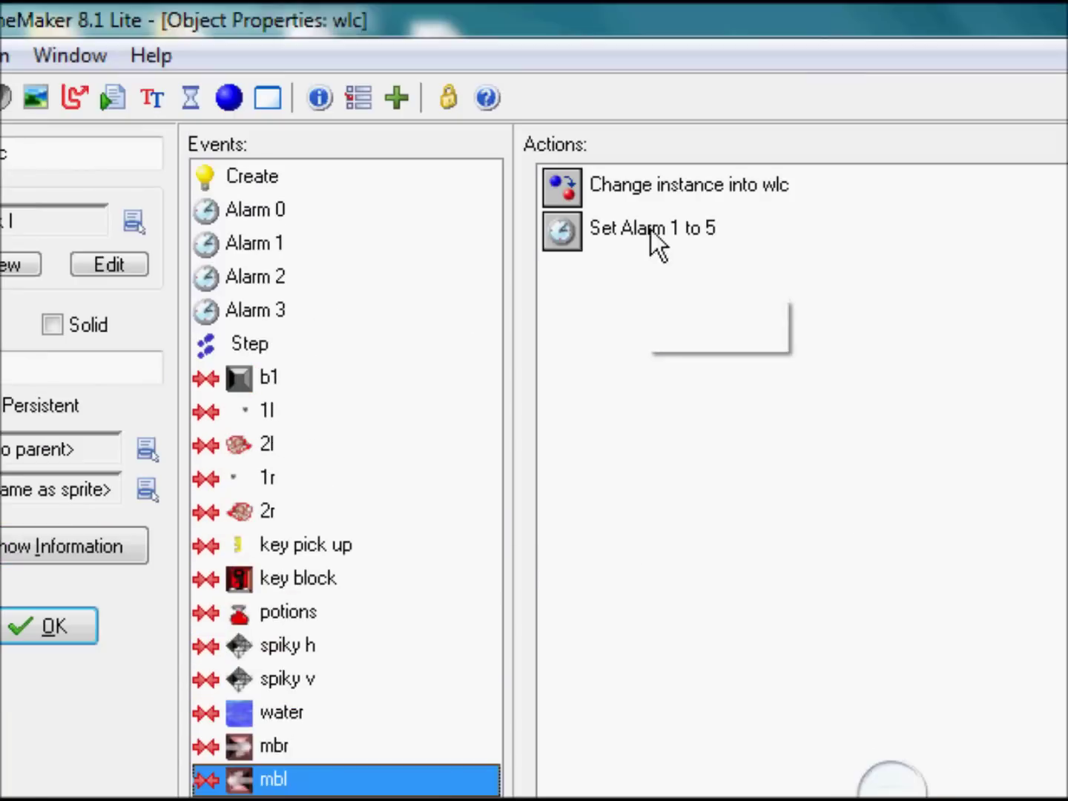
click(668, 190)
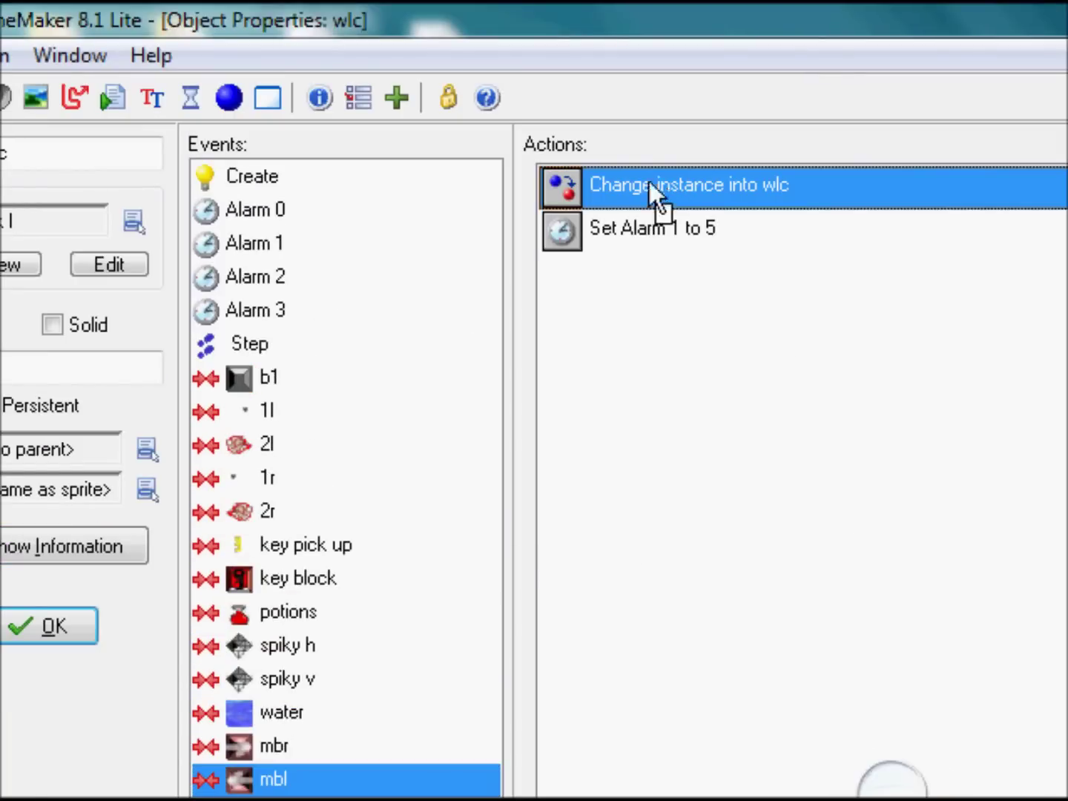
click(618, 223)
click(627, 186)
key(Delete)
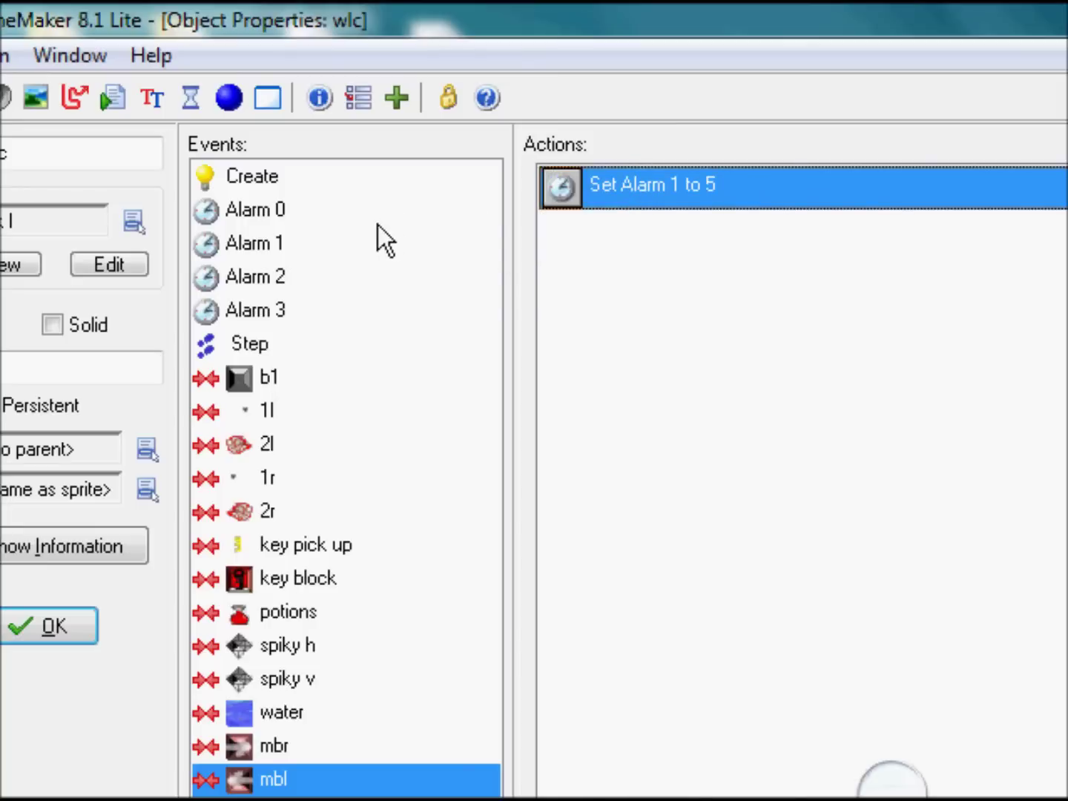
click(371, 246)
key(ctrl+v)
Move the Change Instance into wdc action from the mbd collision event to the Alarm 2 event
click(397, 285)
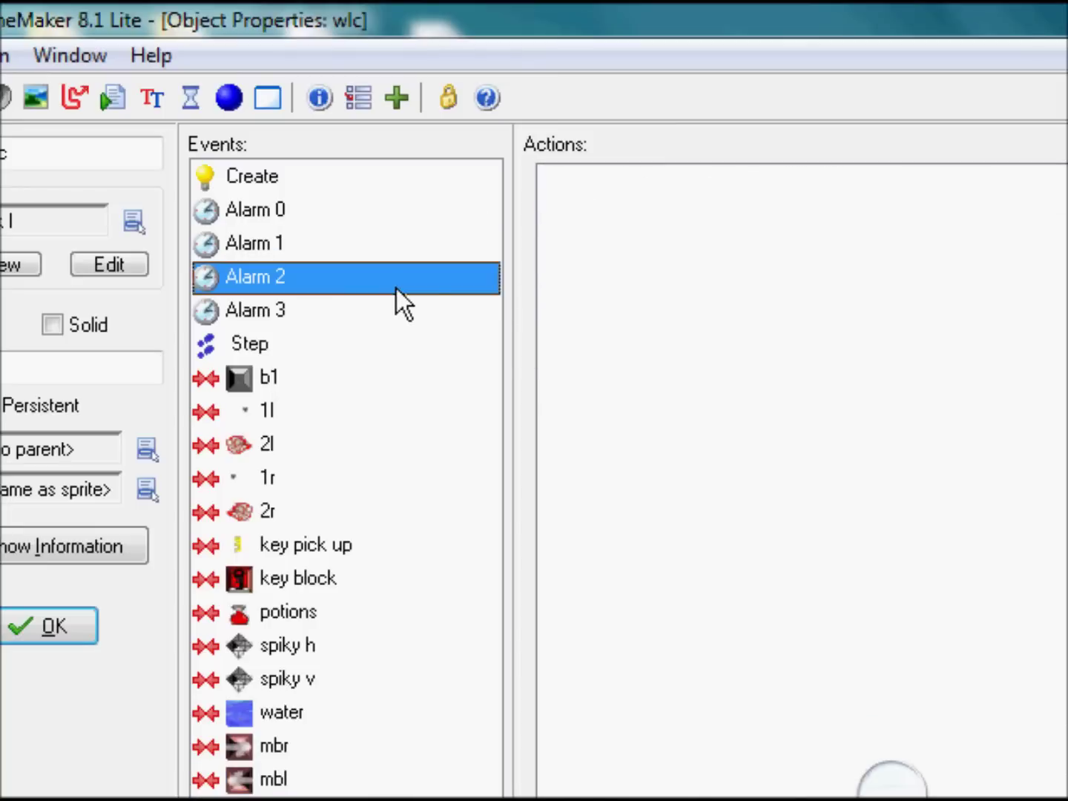
click(310, 565)
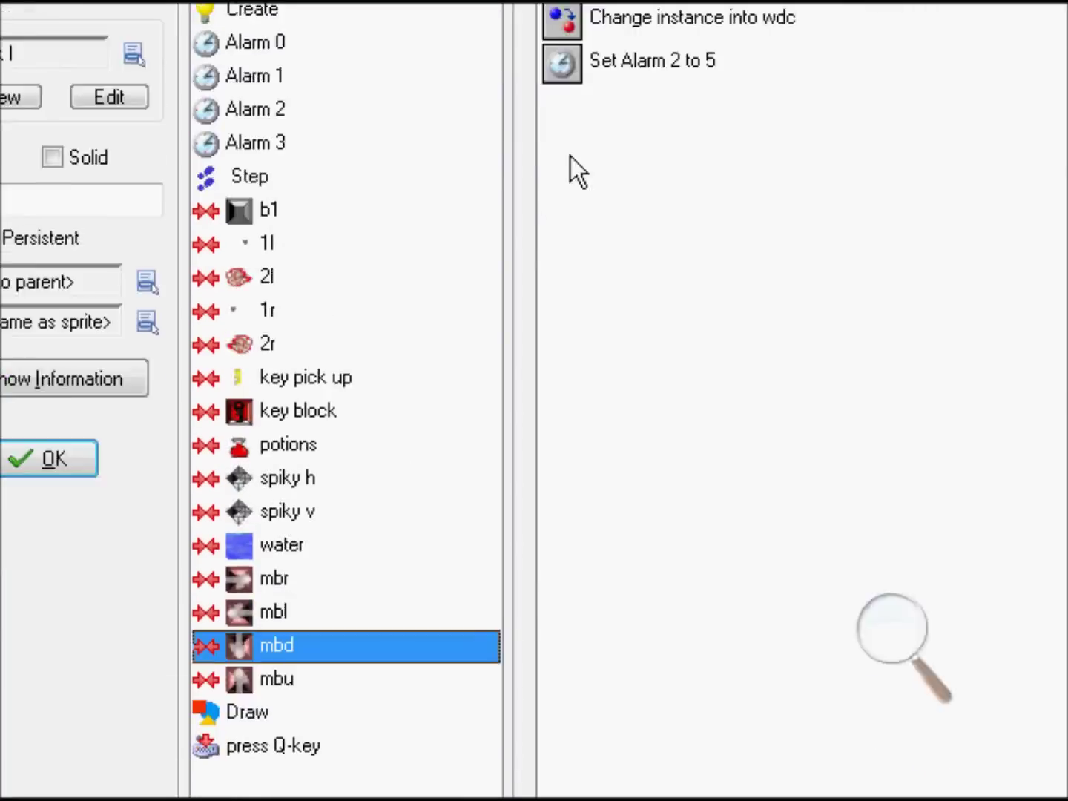
click(630, 26)
key(Delete)
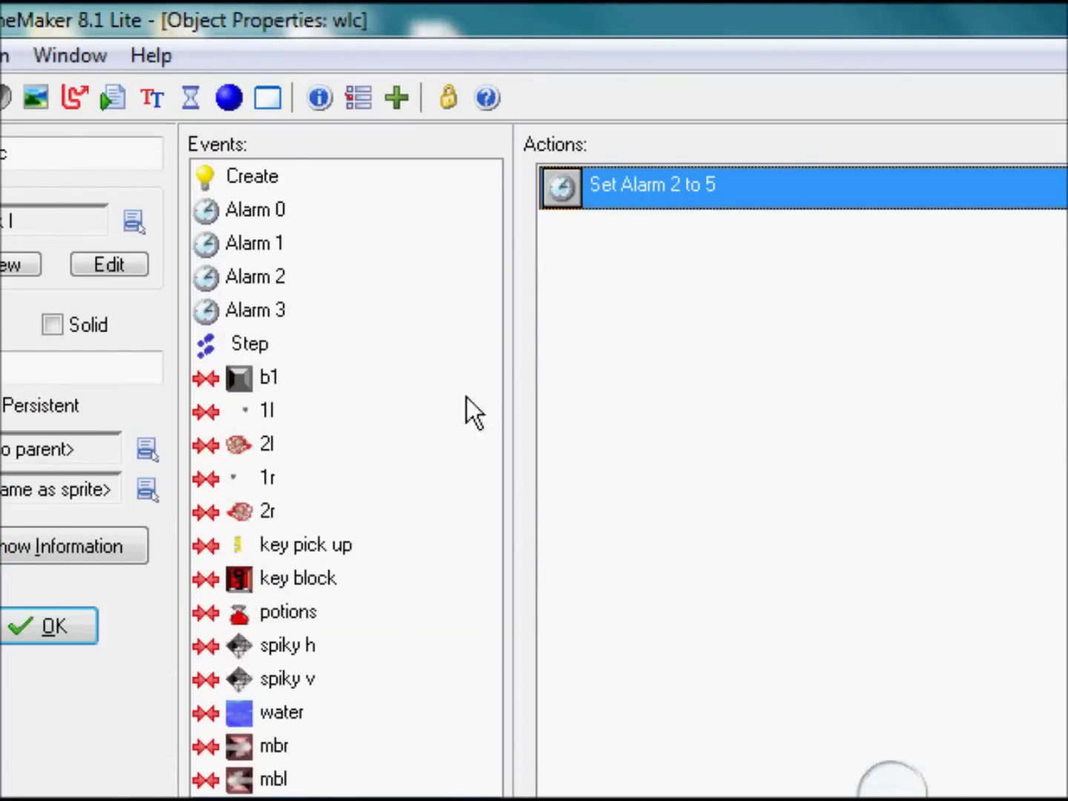
click(260, 277)
key(ctrl+v)
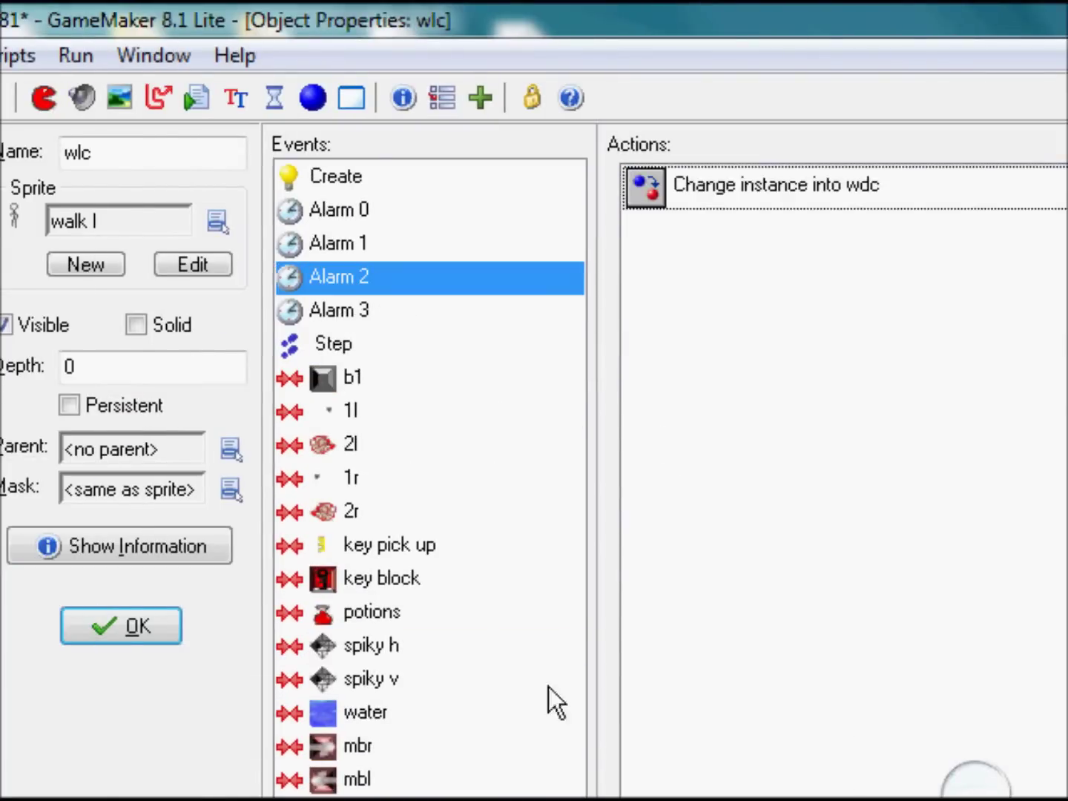
Move the Change Instance into wuc action from the mbu collision event to the Alarm 3 event
click(405, 593)
click(672, 194)
key(Delete)
click(401, 345)
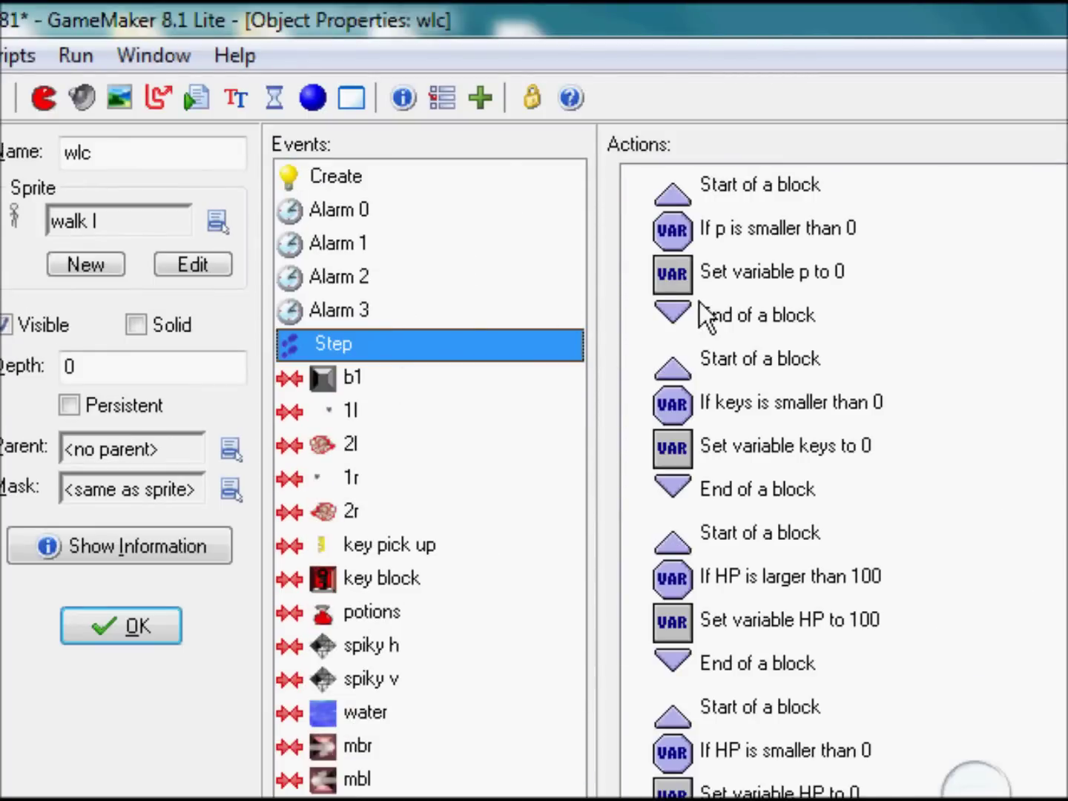
click(527, 310)
key(ctrl+v)
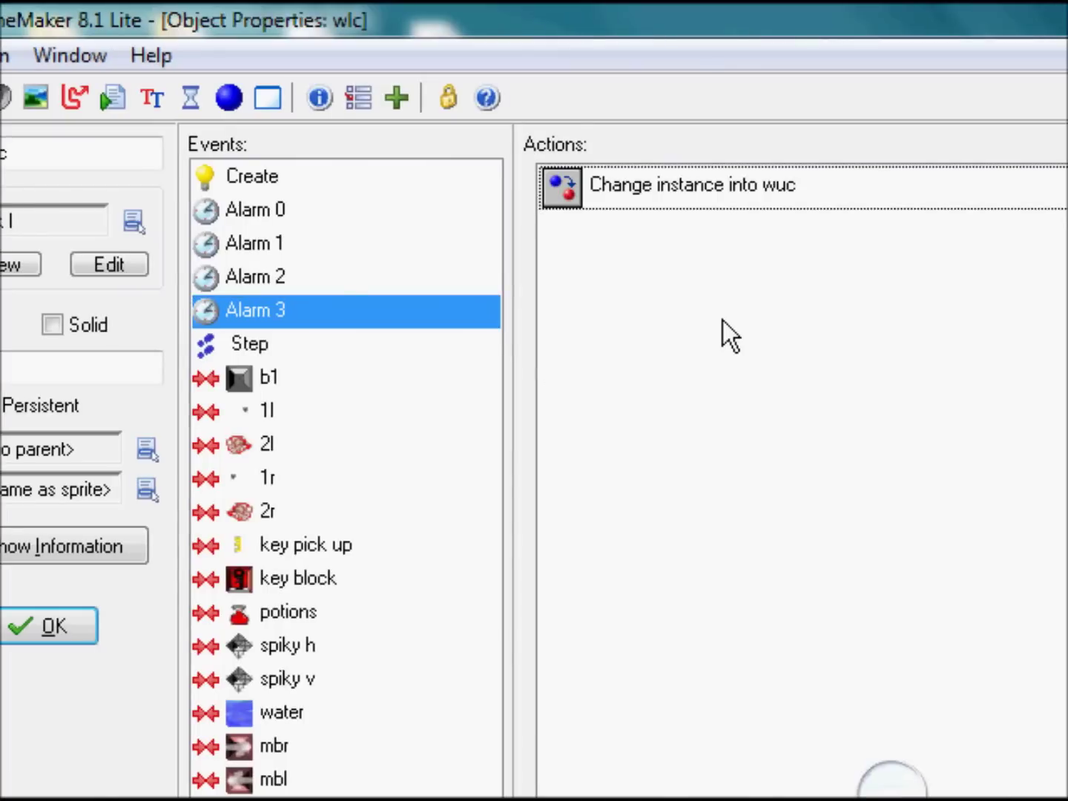
Review the wlc object's alarm and water collision events and the player control objects in the resource tree
right_click(393, 277)
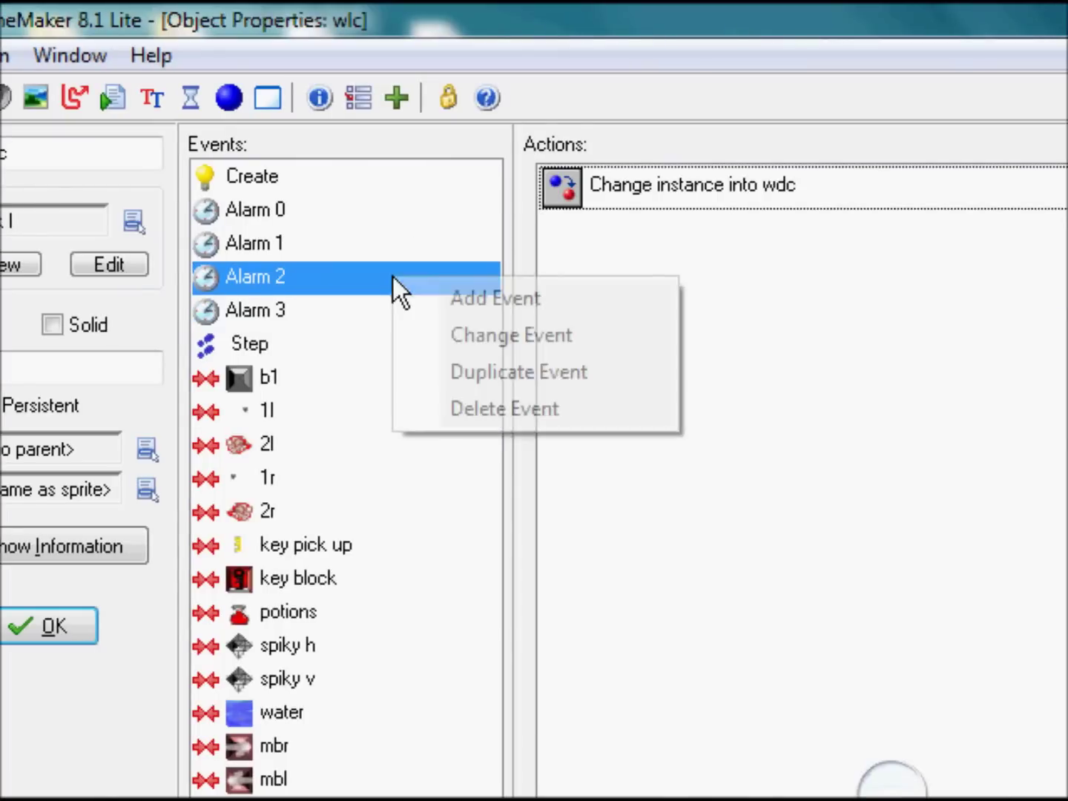
click(416, 711)
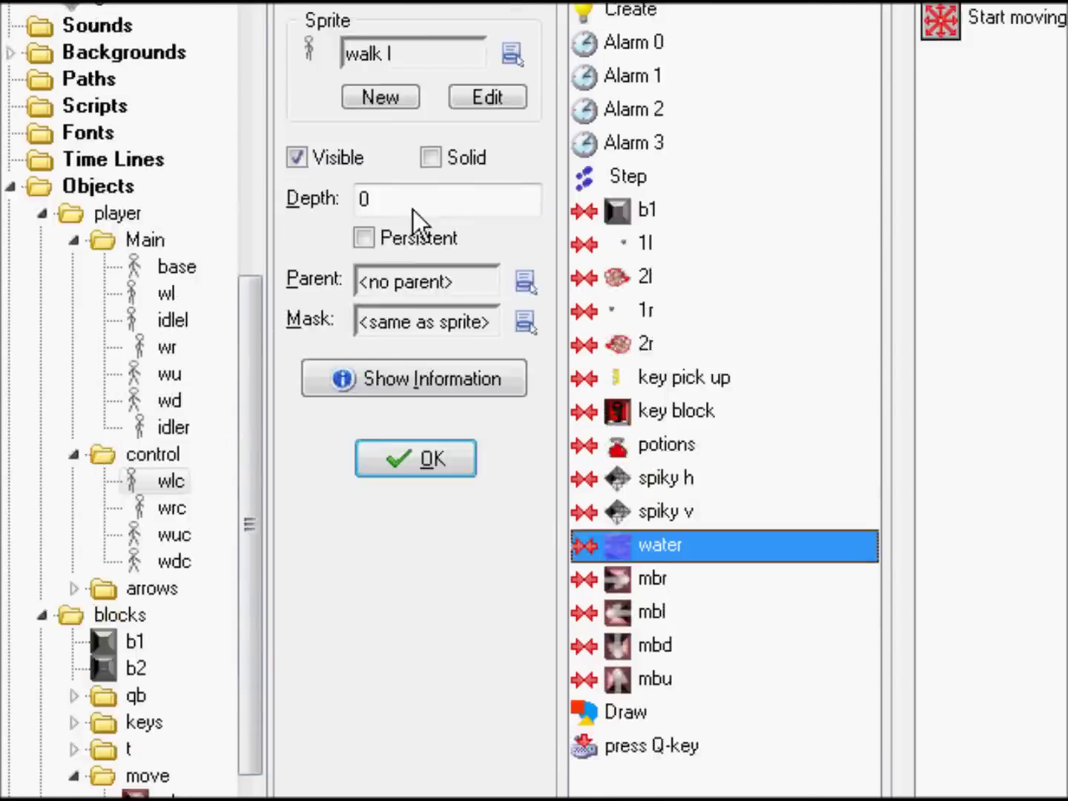
drag(255, 220, 269, 119)
drag(269, 284, 271, 282)
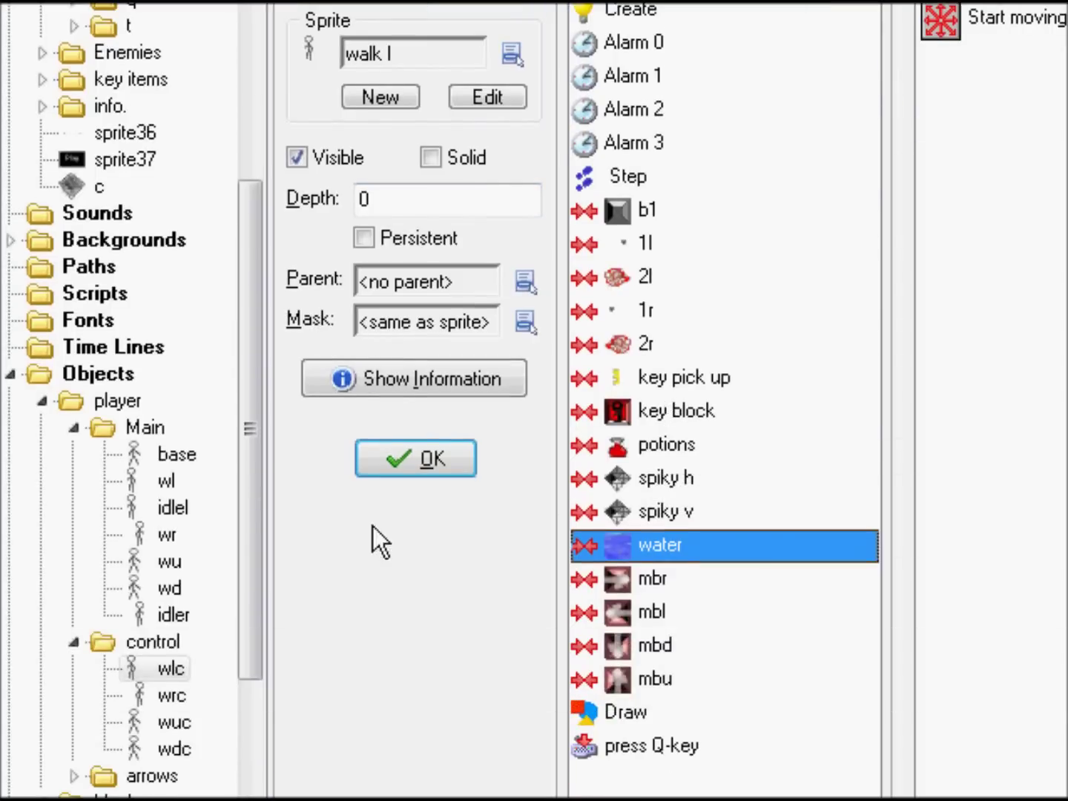
drag(248, 667, 238, 800)
drag(238, 532, 202, 609)
drag(245, 311, 264, 165)
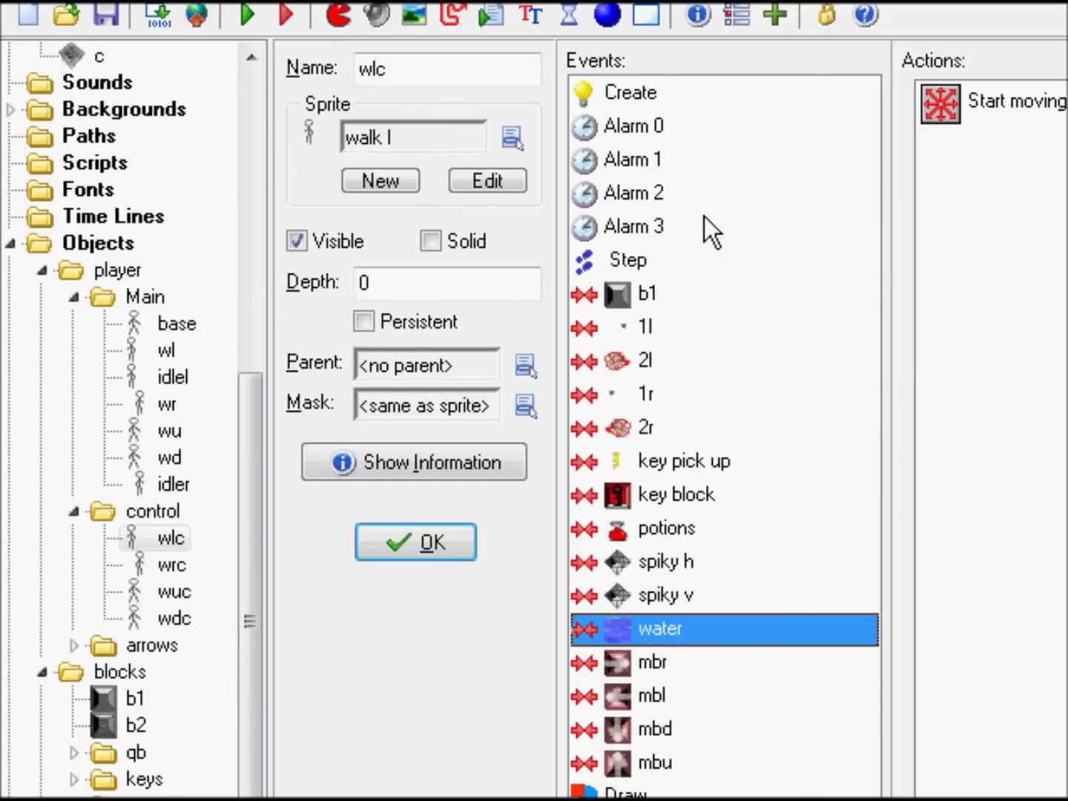
click(705, 223)
click(732, 193)
click(734, 158)
click(740, 219)
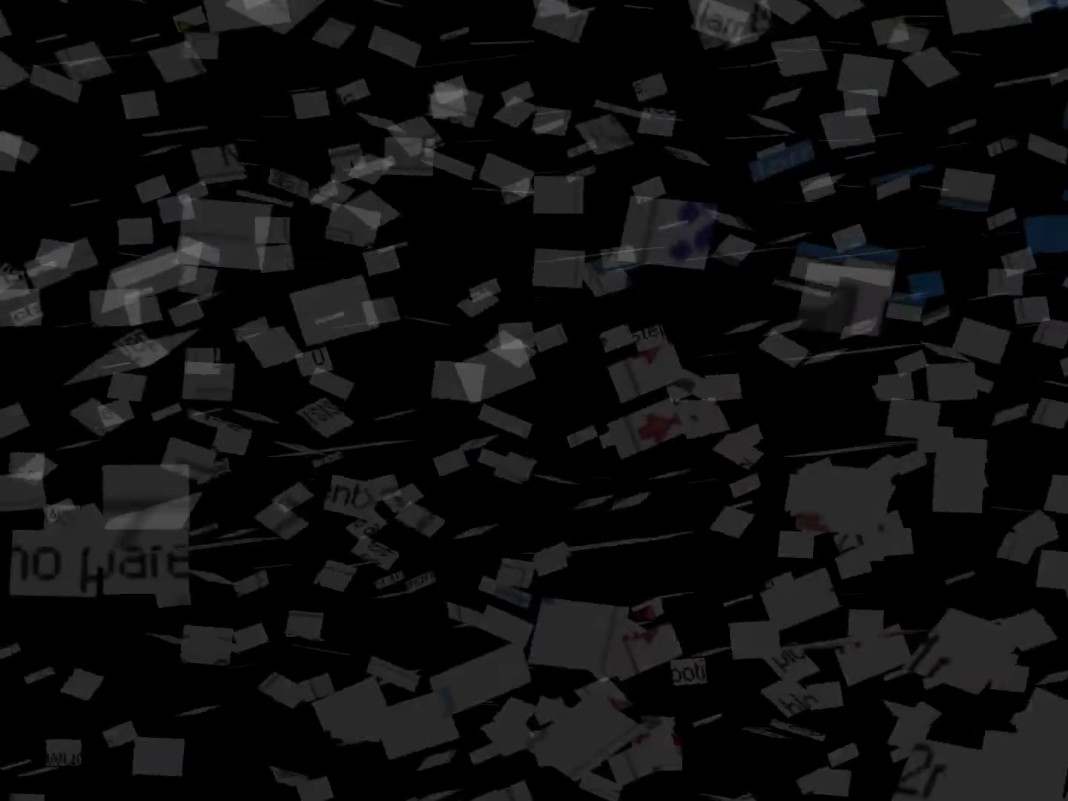